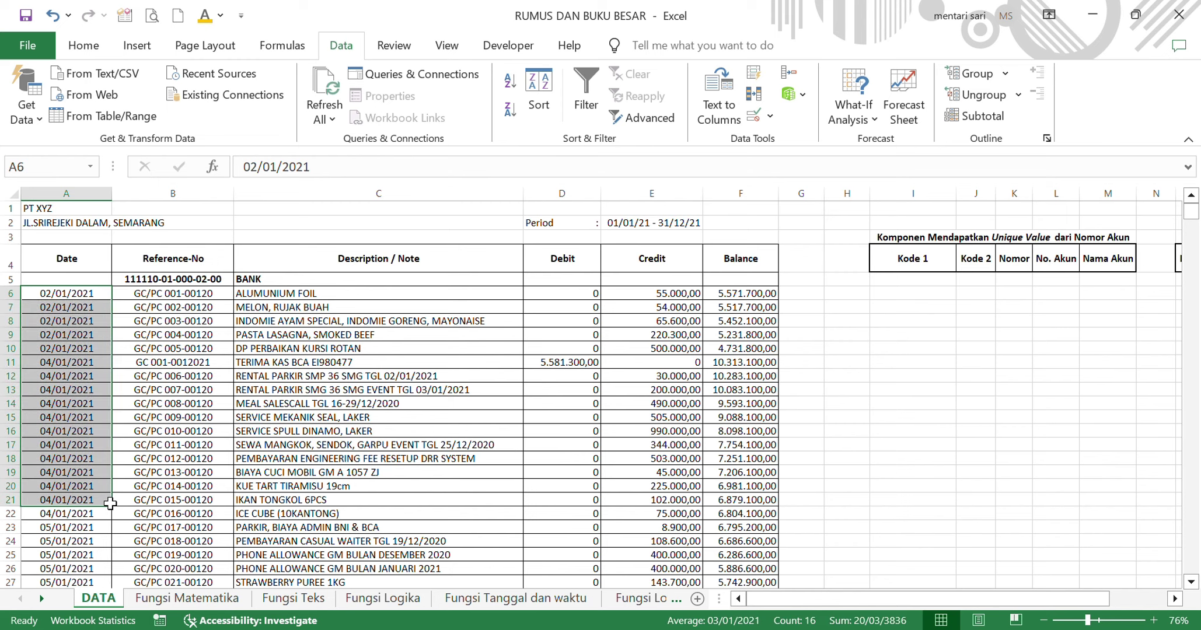
Examine the full extent of the dated transactions under the BANK and Front Office Cash Clearance accounts in the ledger.
key(ctrl+shift+Down)
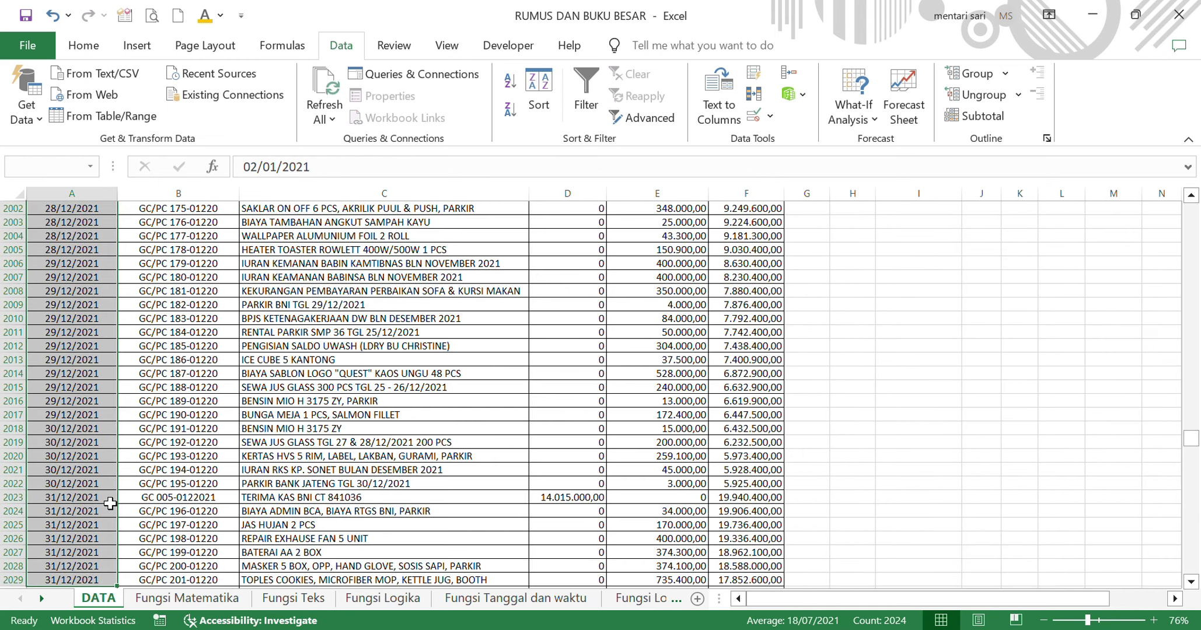
scroll(137, 521, down, 3)
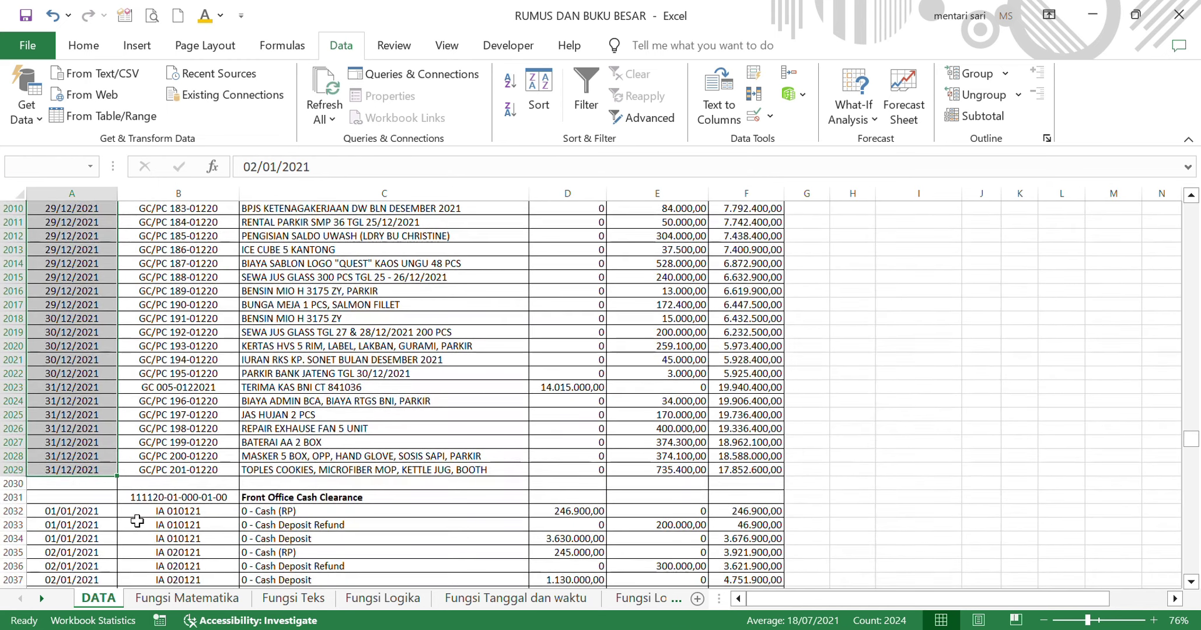
drag(217, 497, 326, 504)
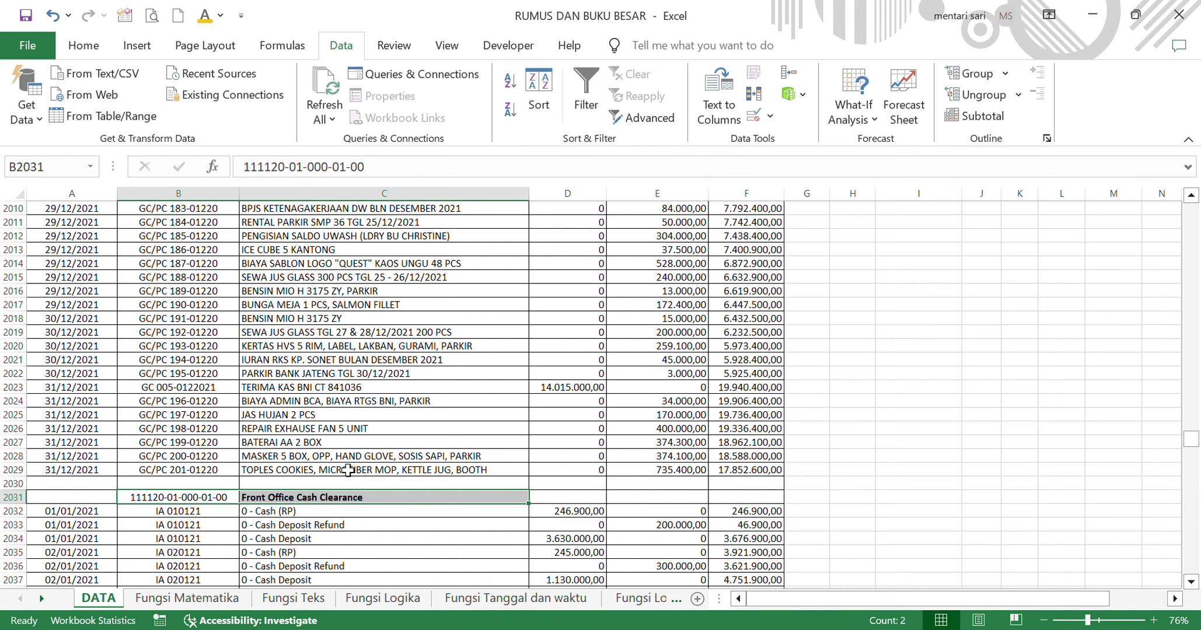
scroll(355, 480, down, 1)
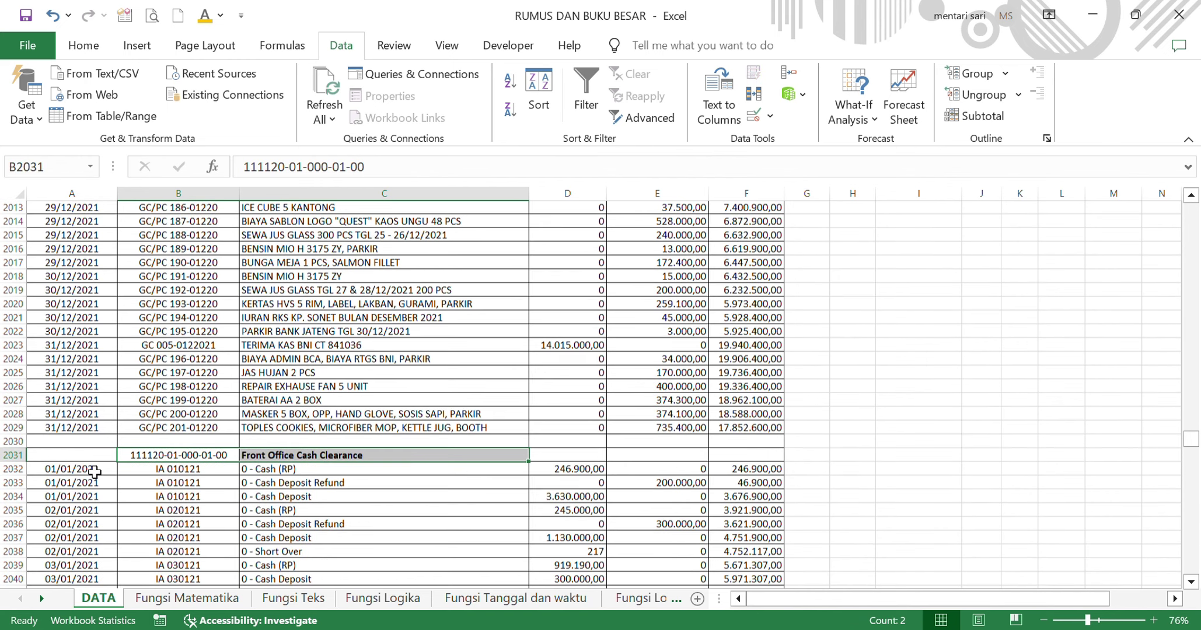
click(95, 472)
key(ctrl+shift+Down)
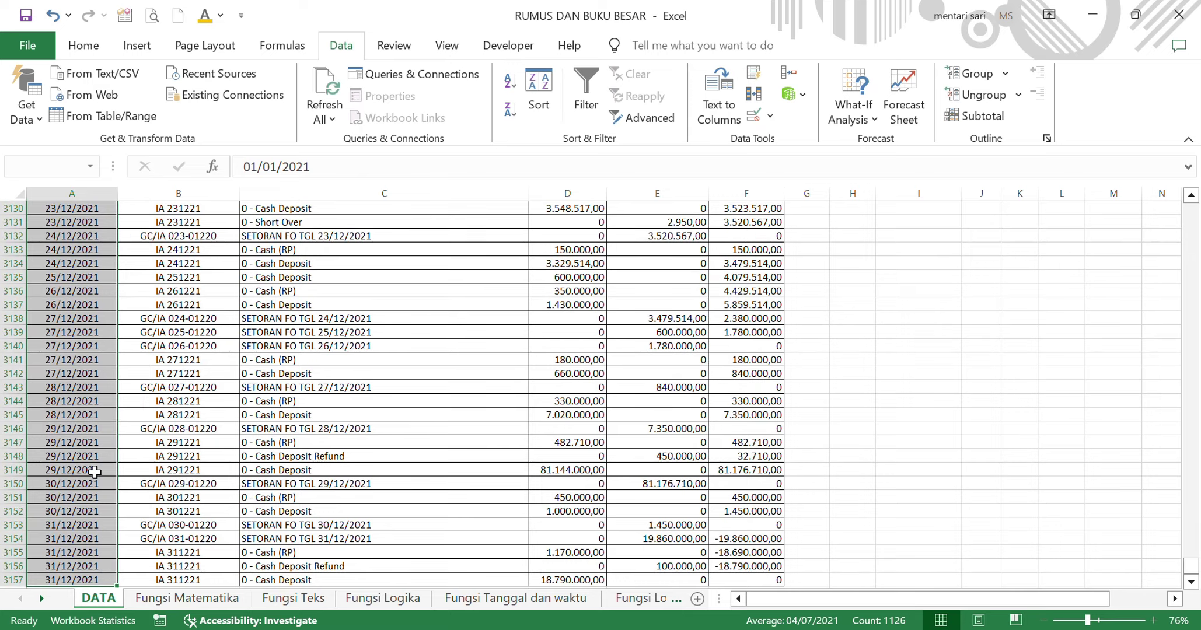
scroll(359, 399, up, 3)
key(ctrl+shift+Up)
key(ctrl+shift+Up)
key(ctrl+shift+Up)
key(ctrl+shift+Up)
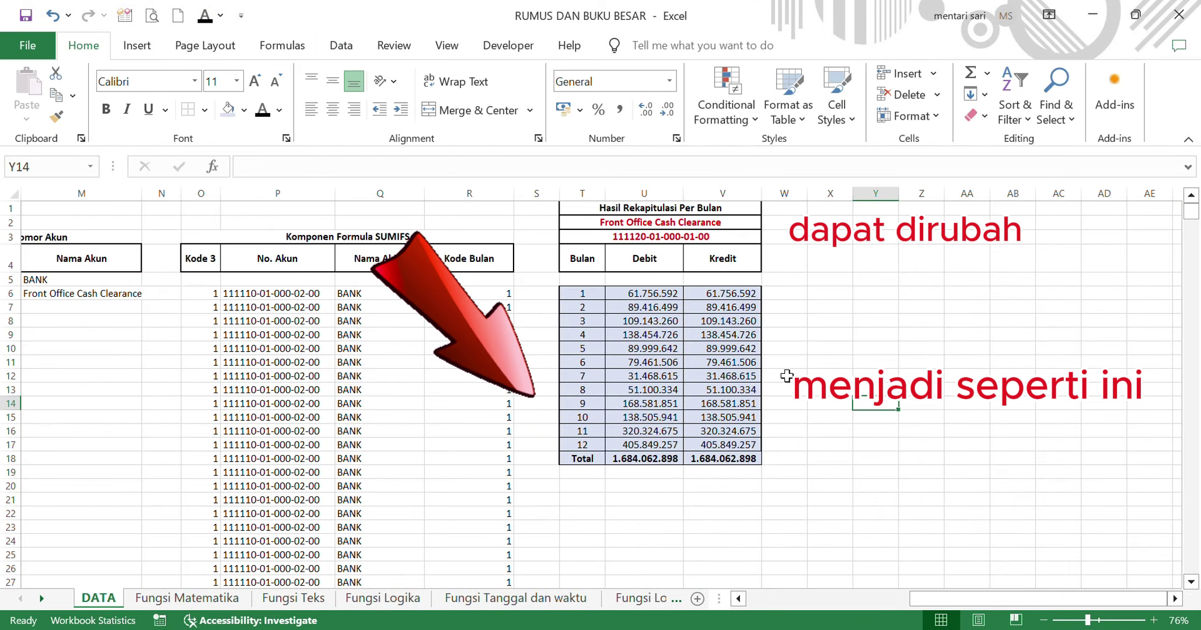
Switch the account of the monthly recap table in T2 to BANK.
click(719, 227)
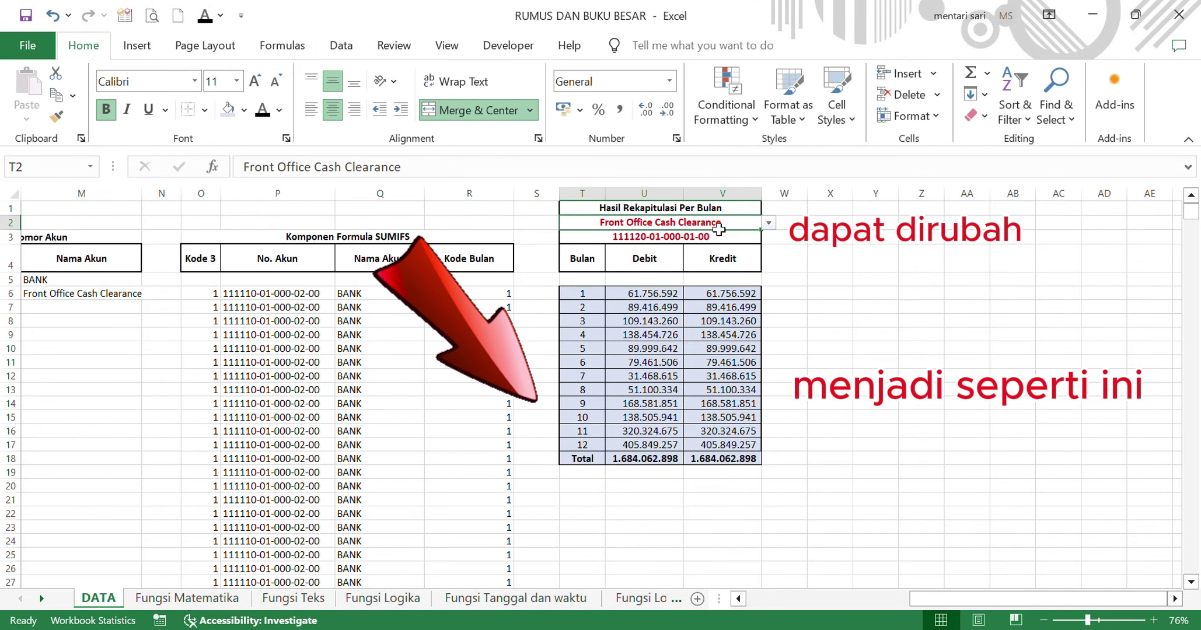
click(769, 225)
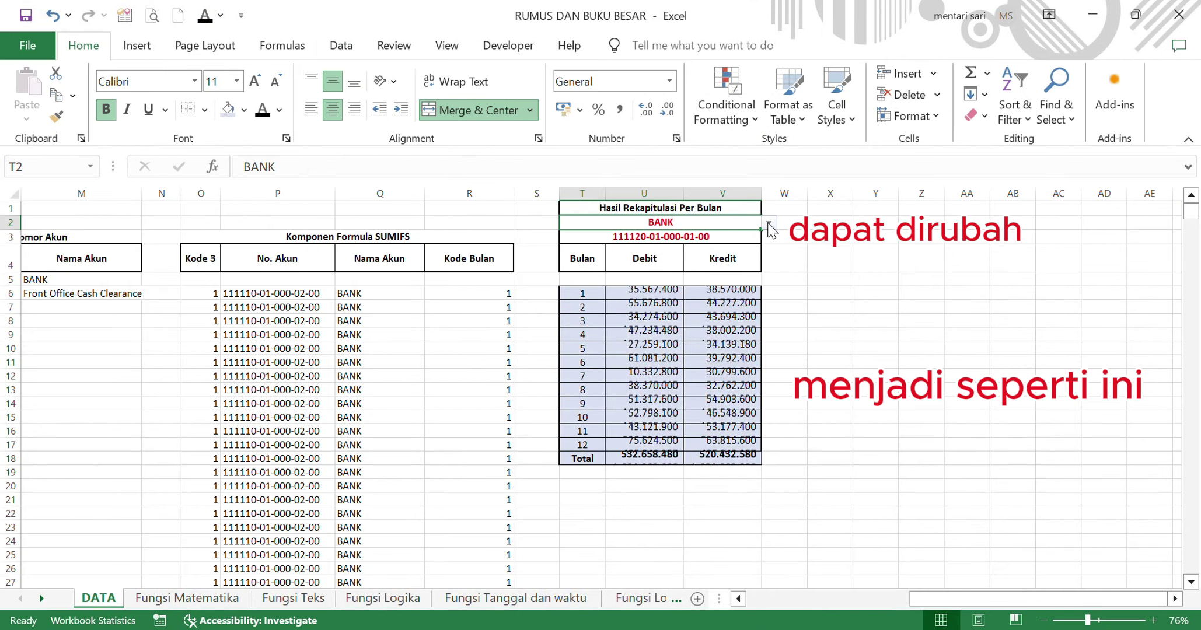
click(696, 374)
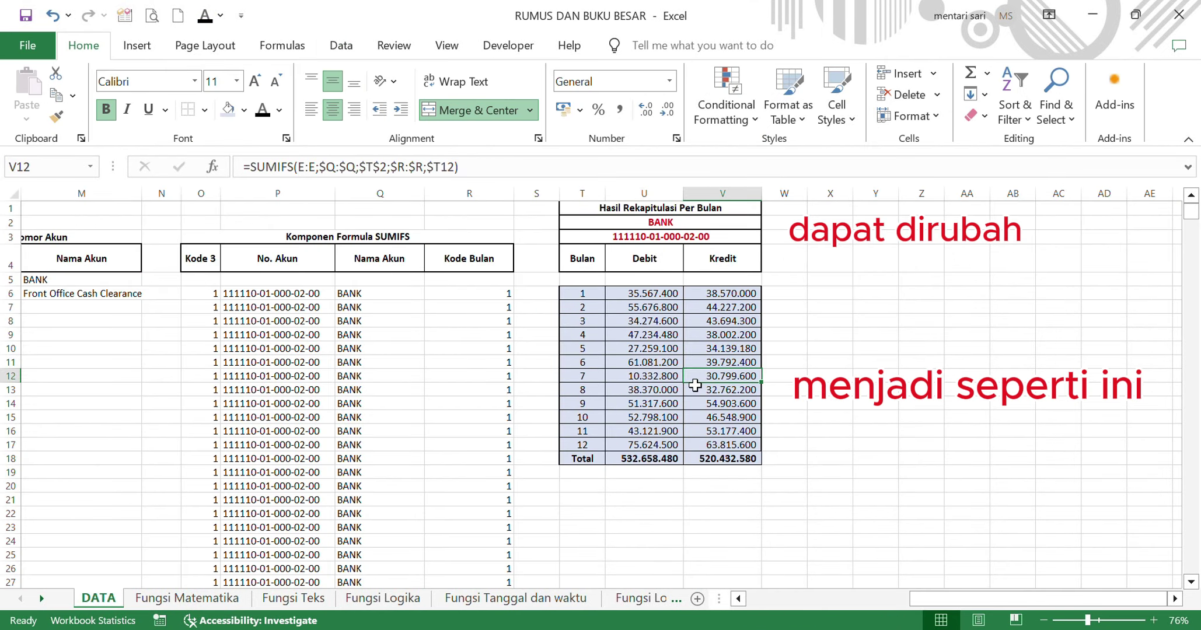
Enter the text SELESAI in cell Y14.
click(878, 407)
text(SELE)
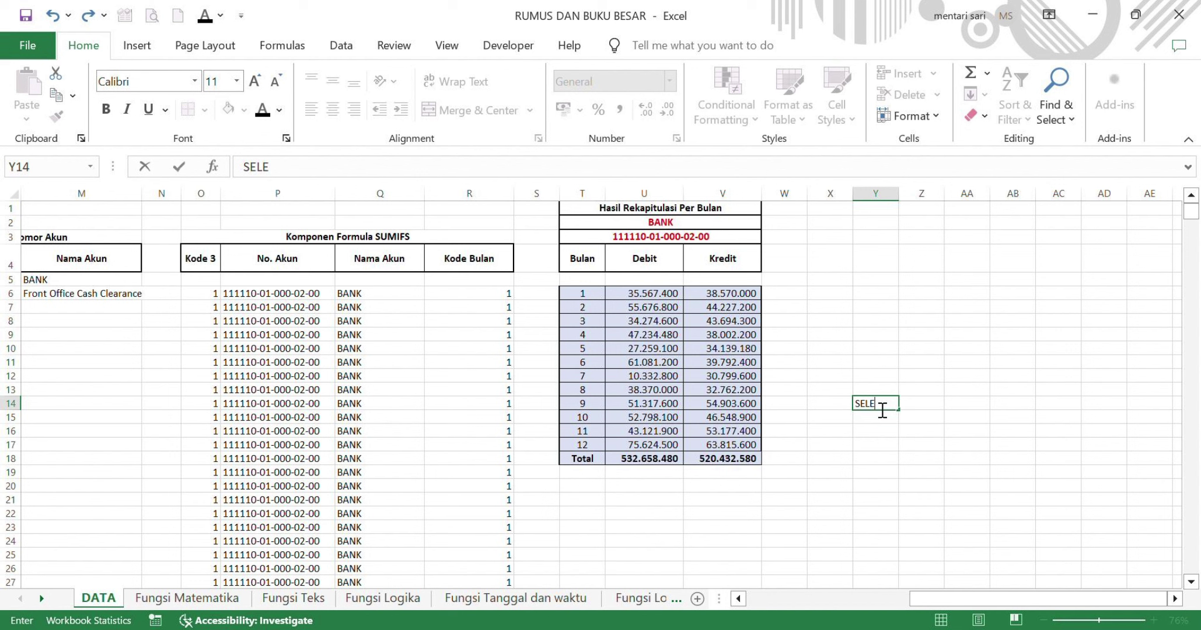
text(SAI)
key(Return)
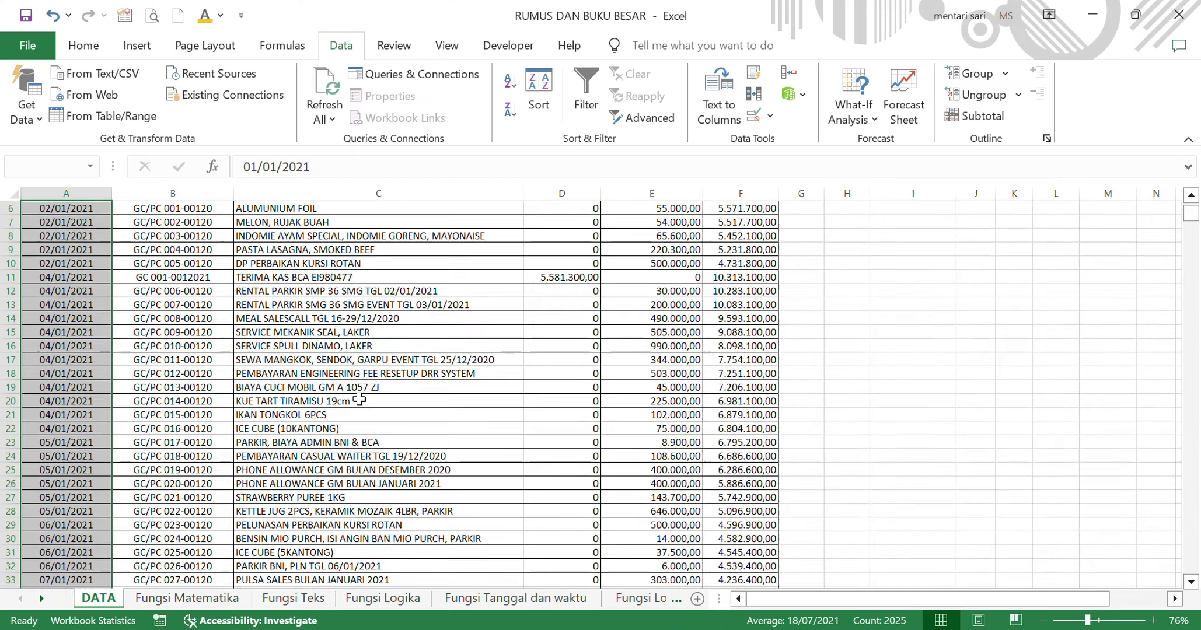
Review the ledger's Date, Reference-No, Description / Note, Debit, Credit and Balance columns.
scroll(359, 399, up, 1)
click(99, 360)
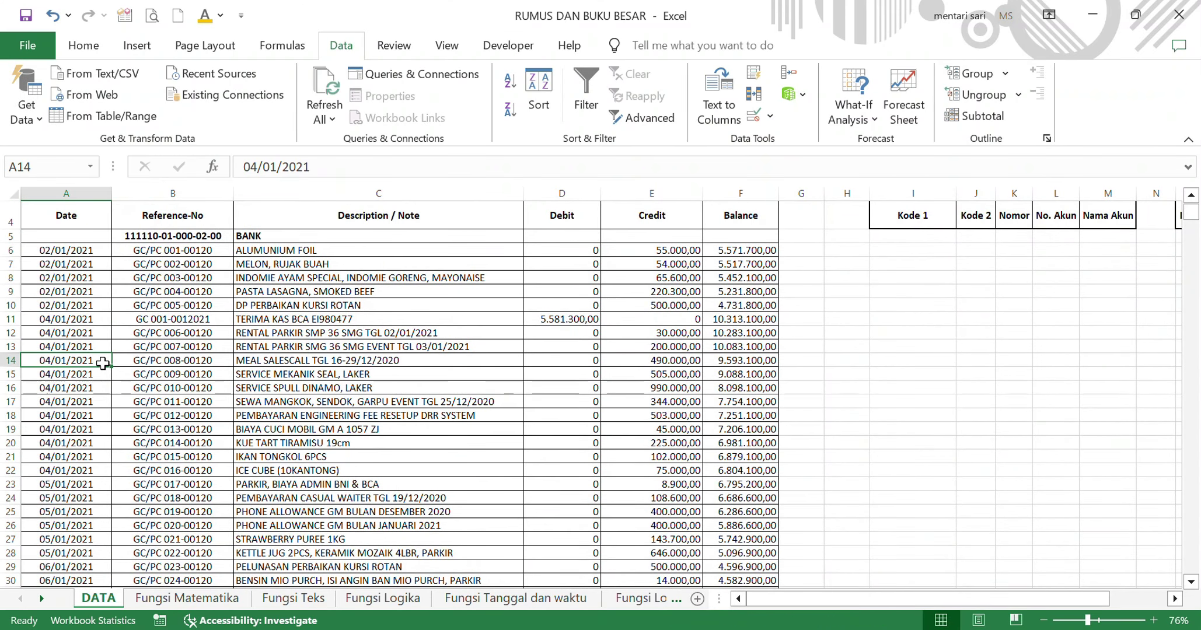
click(197, 217)
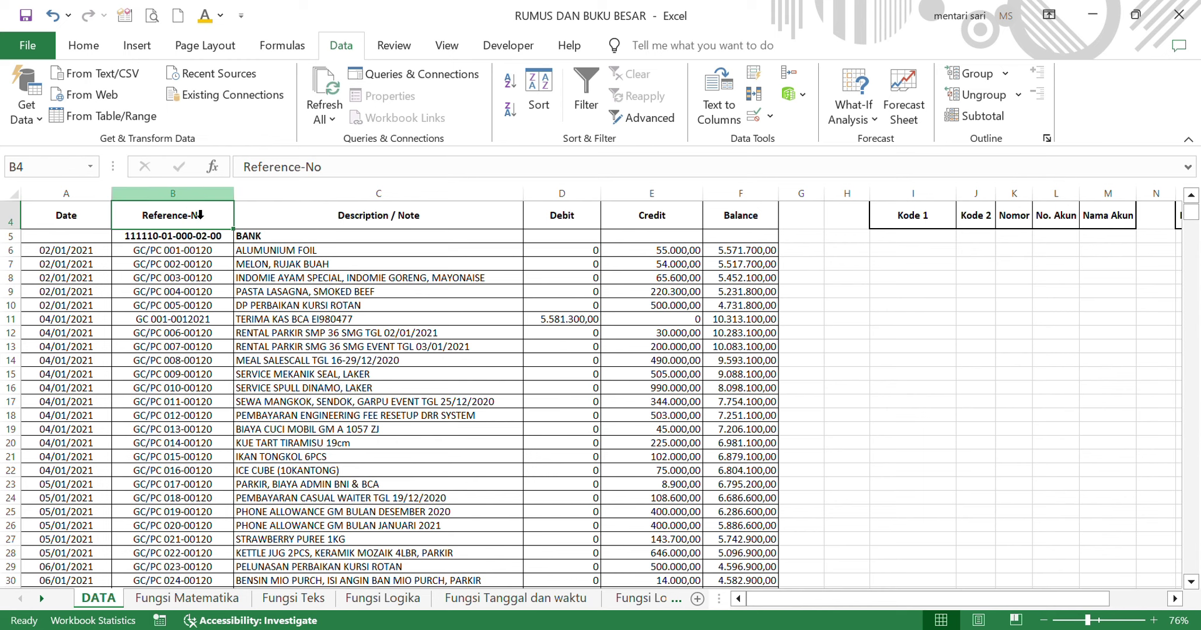
key(ctrl+shift+Down)
click(357, 210)
key(ctrl+shift+Down)
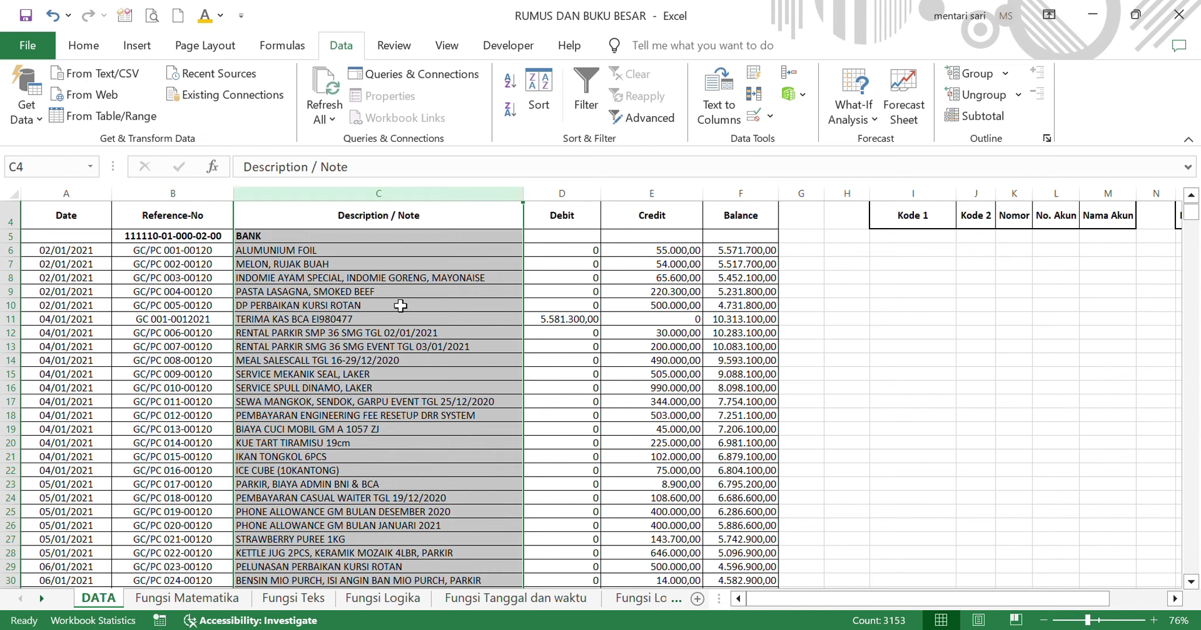
scroll(420, 306, up, 1)
click(562, 208)
click(650, 219)
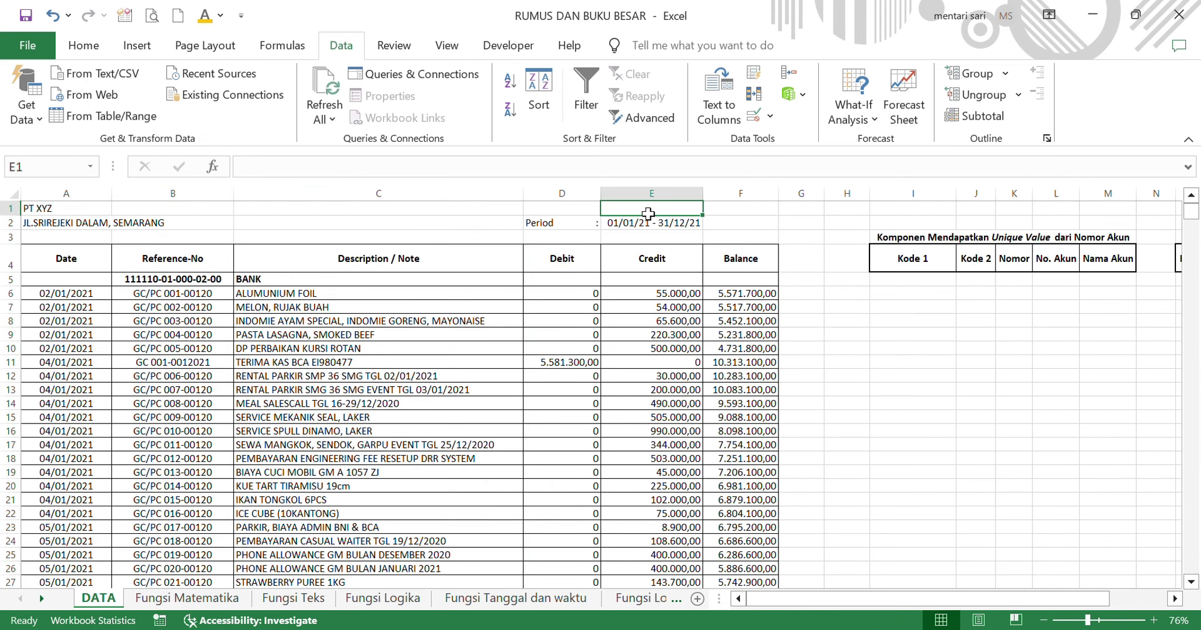
click(738, 212)
Inspect the underlying unformatted values of the debit amount in D11 and the credit amount in E7.
click(572, 362)
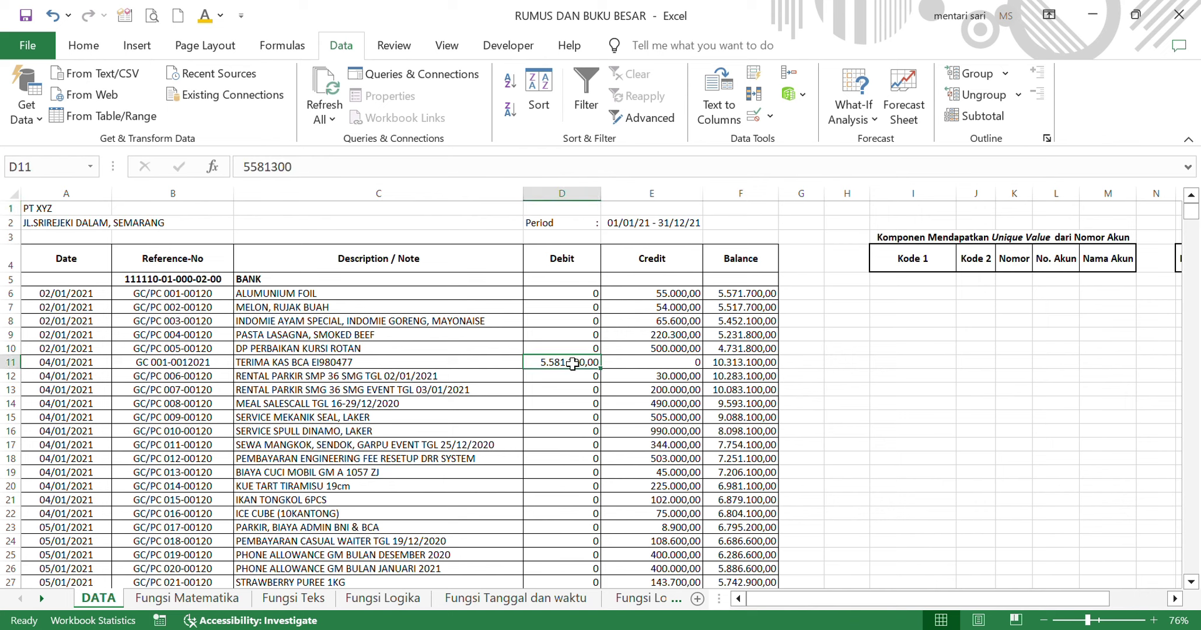
click(314, 177)
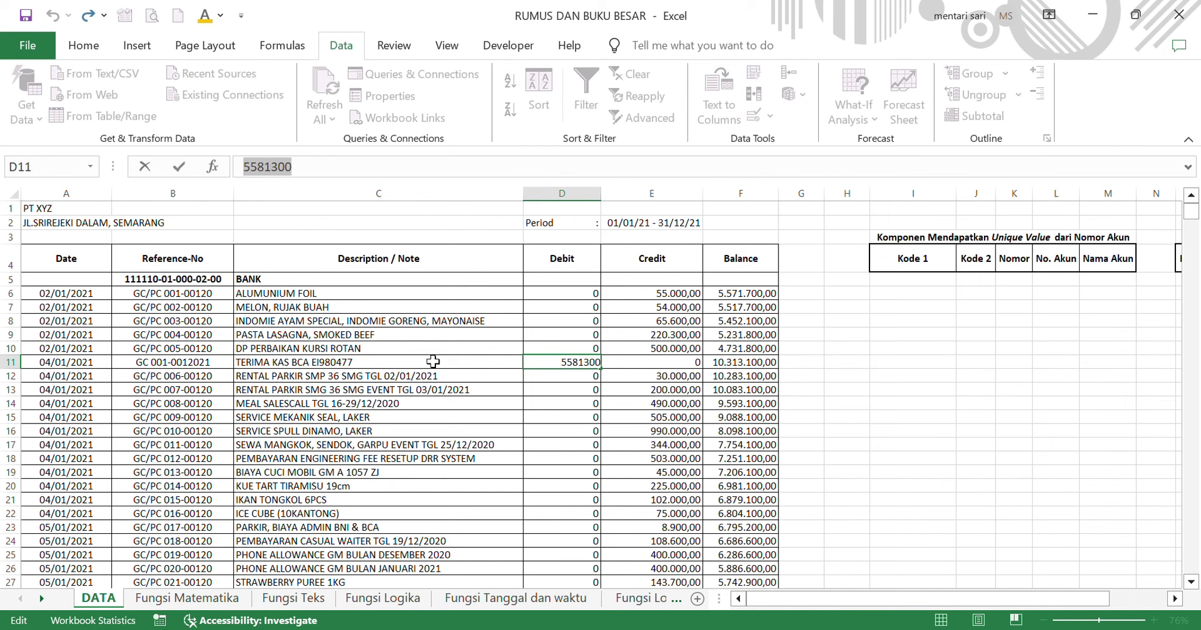
click(511, 380)
click(682, 312)
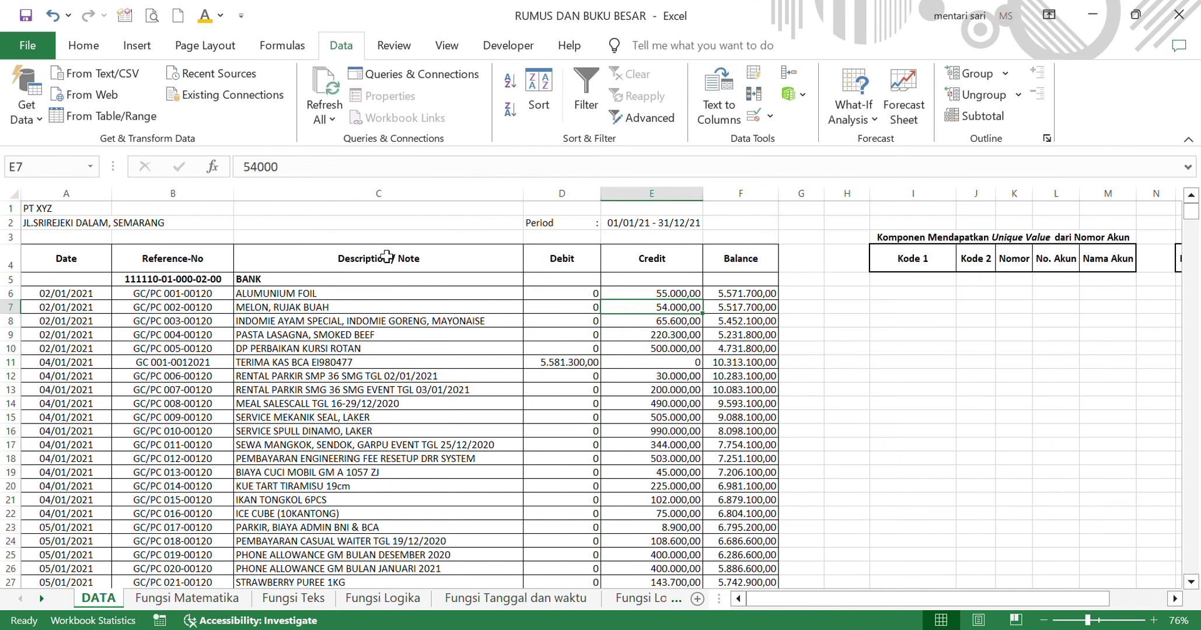
click(323, 175)
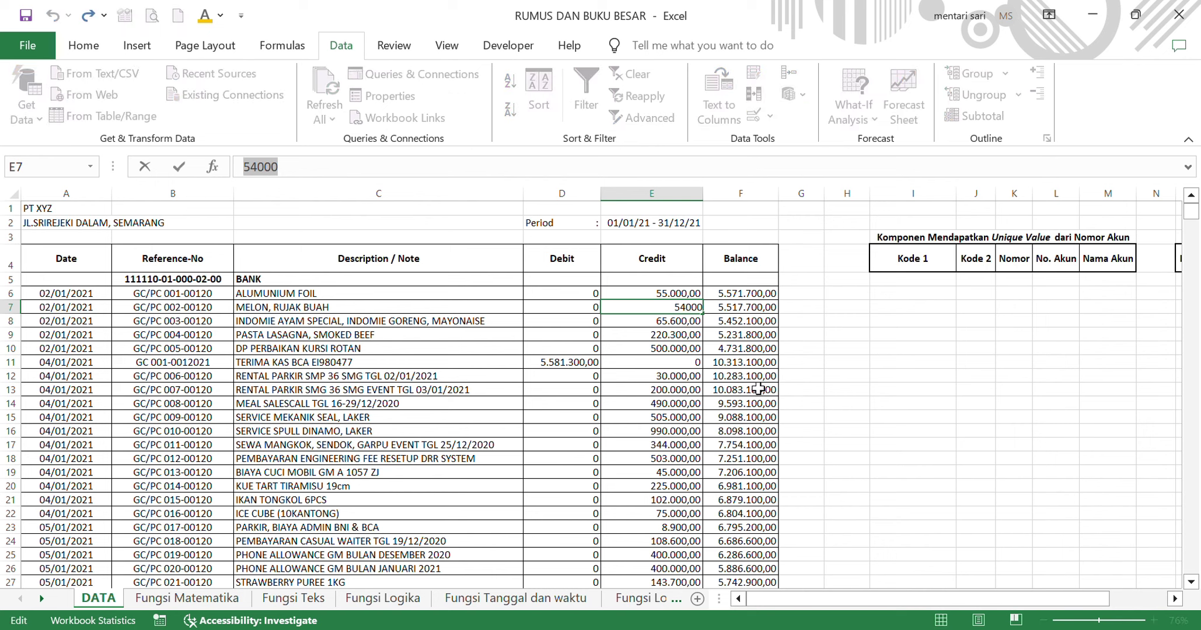
click(494, 391)
click(721, 309)
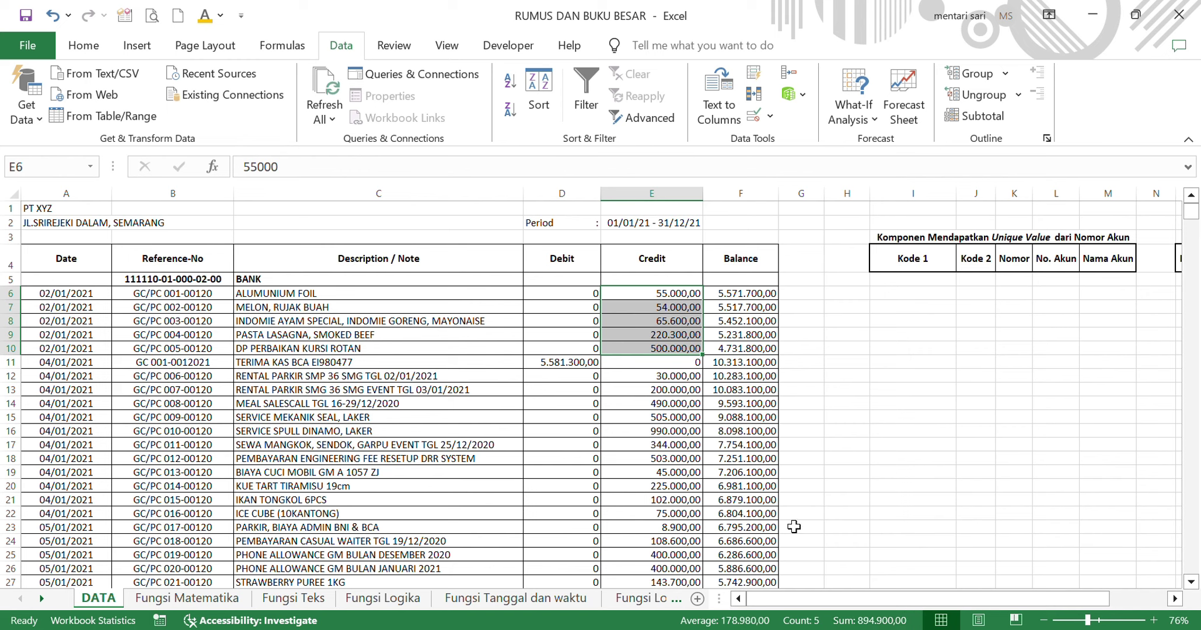
click(506, 378)
click(682, 312)
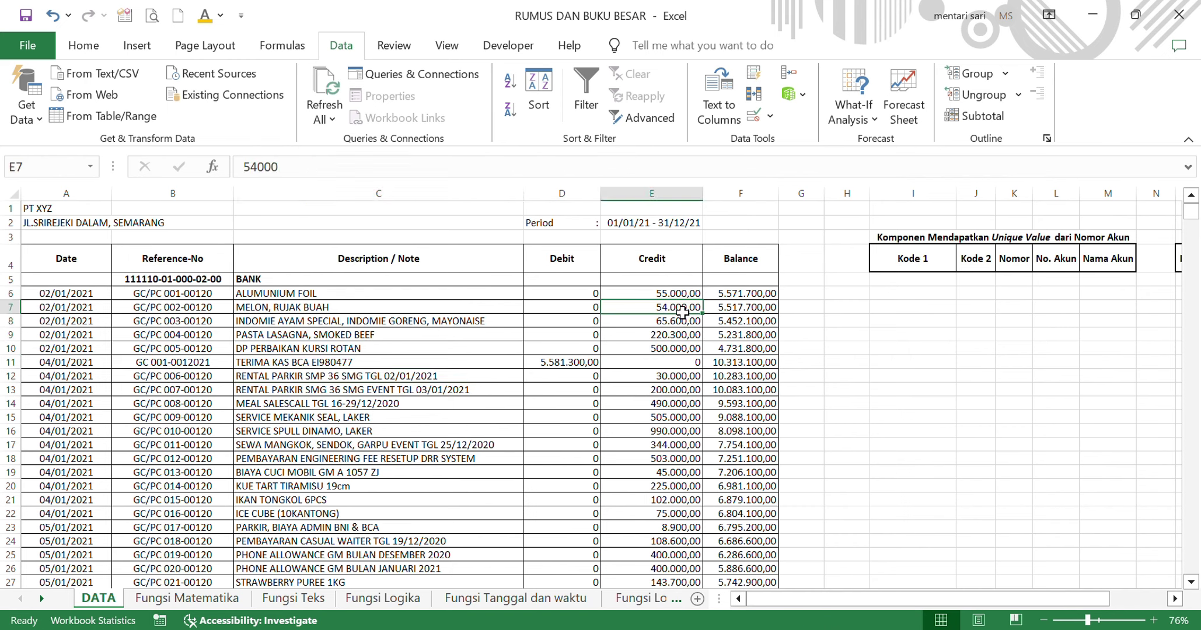
drag(324, 174, 200, 203)
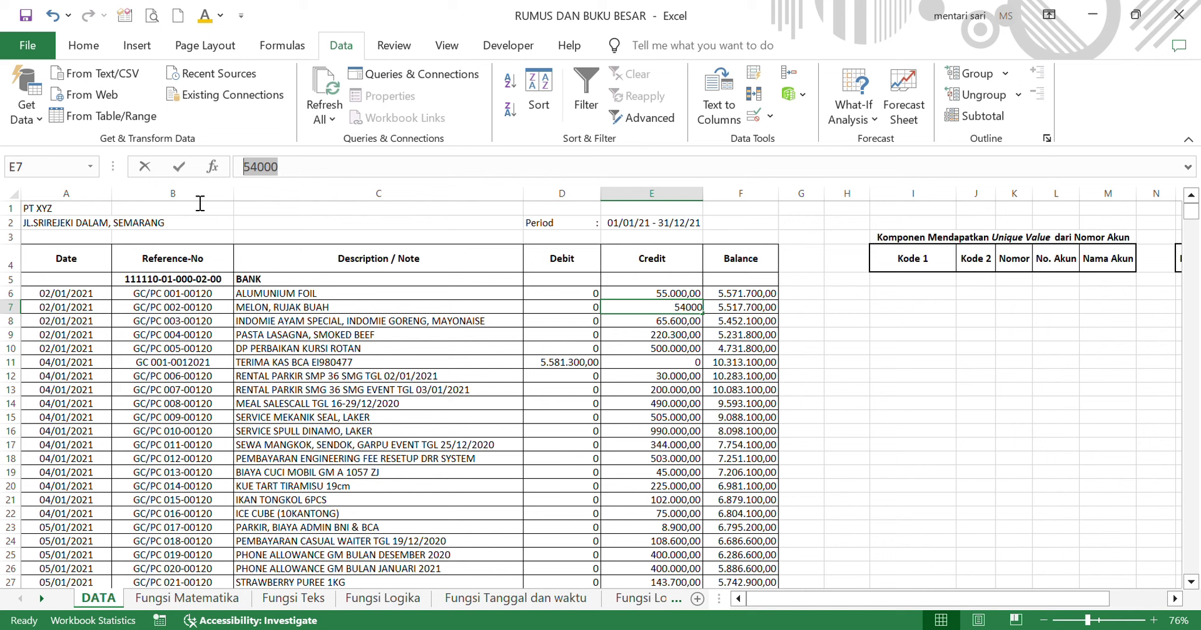
click(490, 390)
click(737, 308)
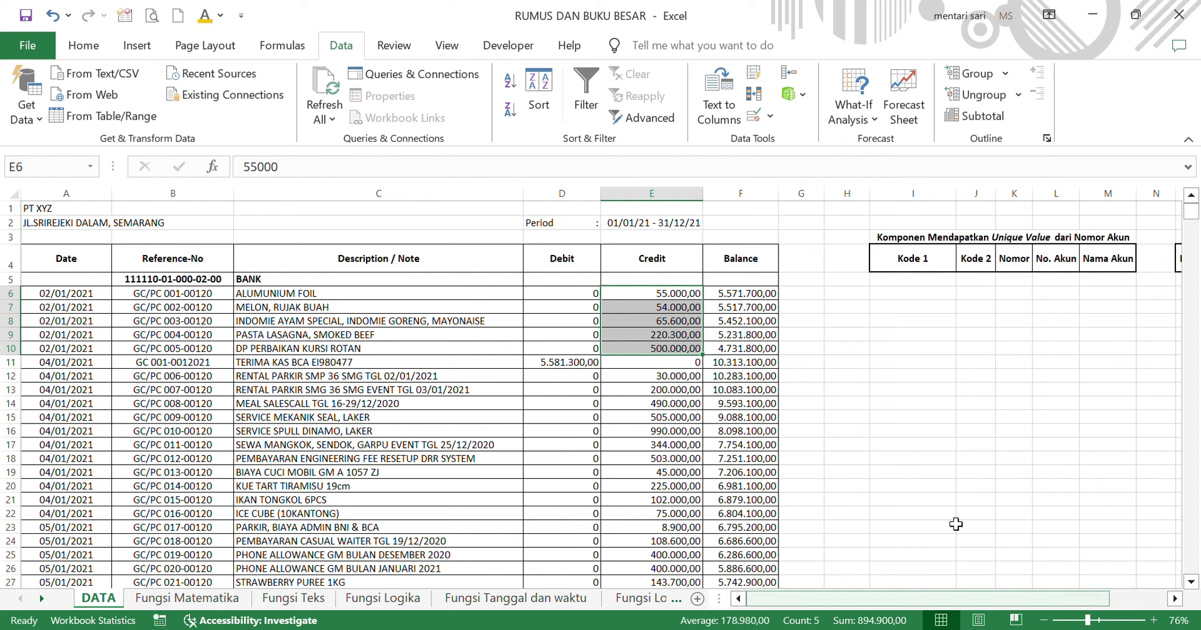
Enter the sample amount 55,000.98 in cell G7, with comma thousands and point decimal separators.
click(810, 313)
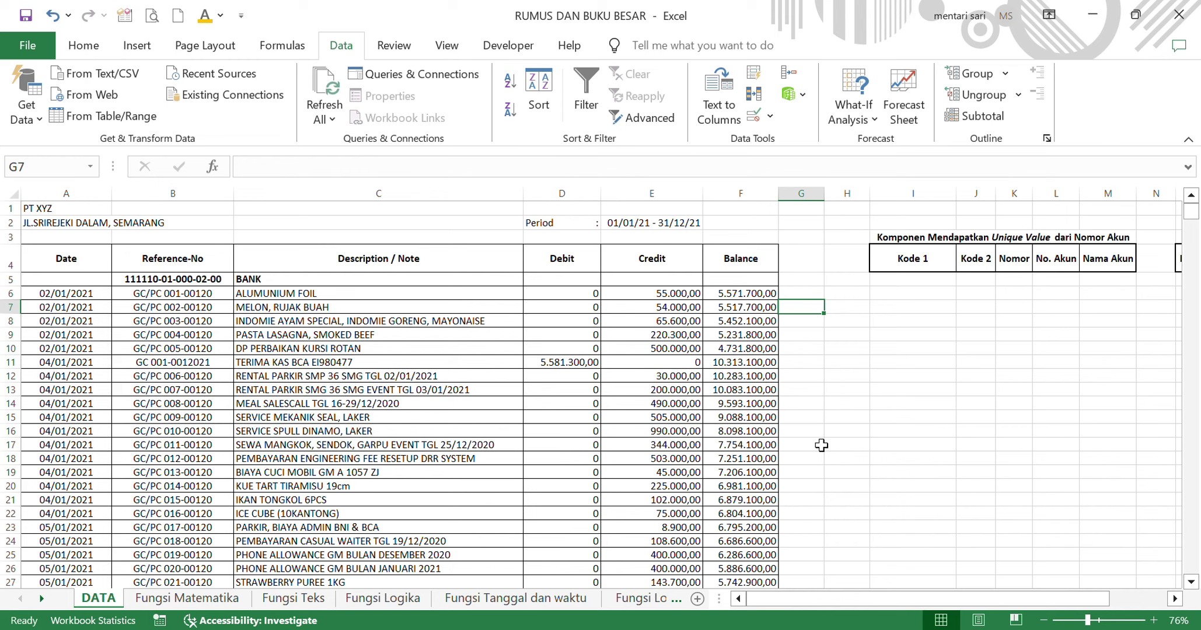
text(55,)
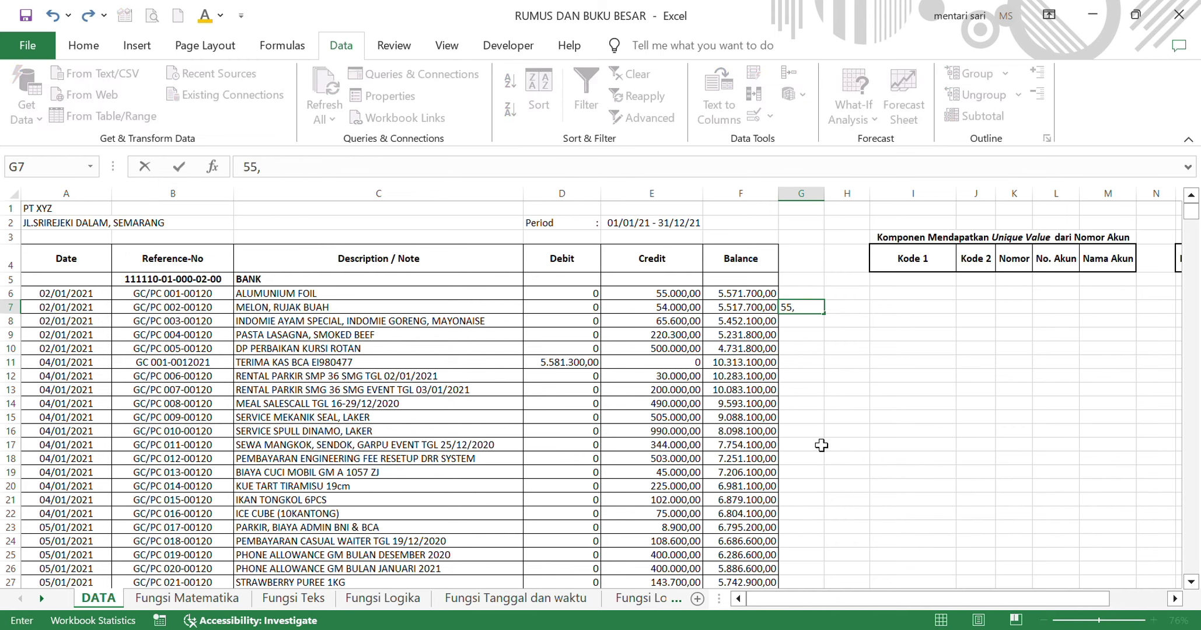
text(000.98)
key(Return)
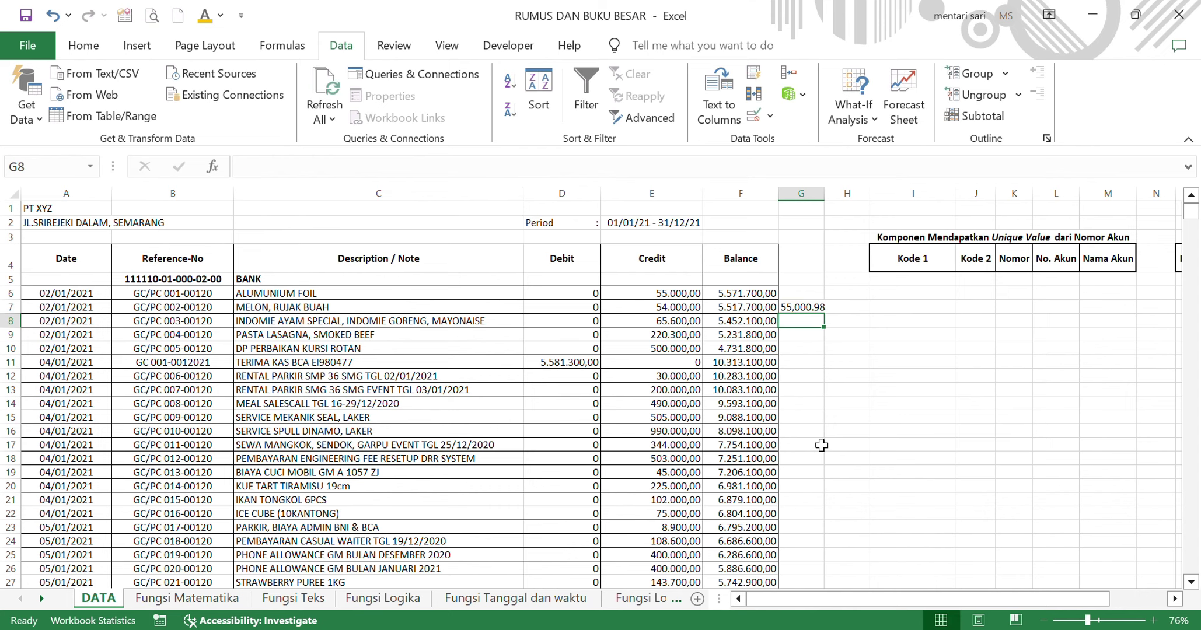
Enter a second sample amount of 15,000.09 in cell G8.
key(Up)
key(Down)
text(15,987)
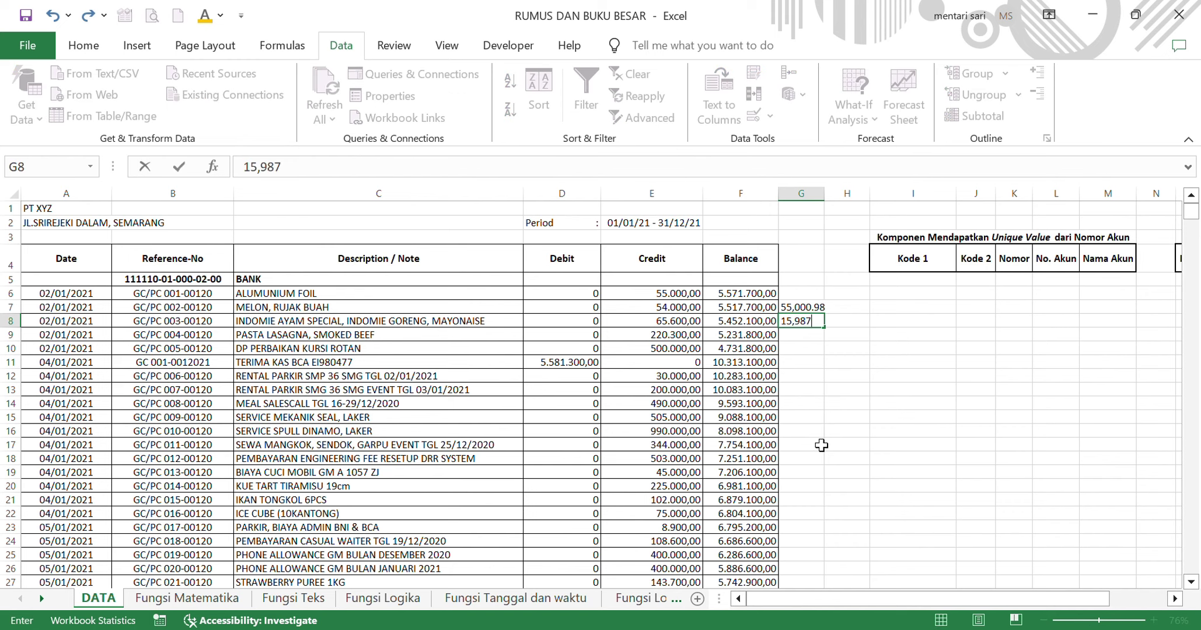
text(.09)
click(296, 175)
key(Left)
key(Left)
key(Left)
key(BackSpace)
key(BackSpace)
key(BackSpace)
text(000)
key(Return)
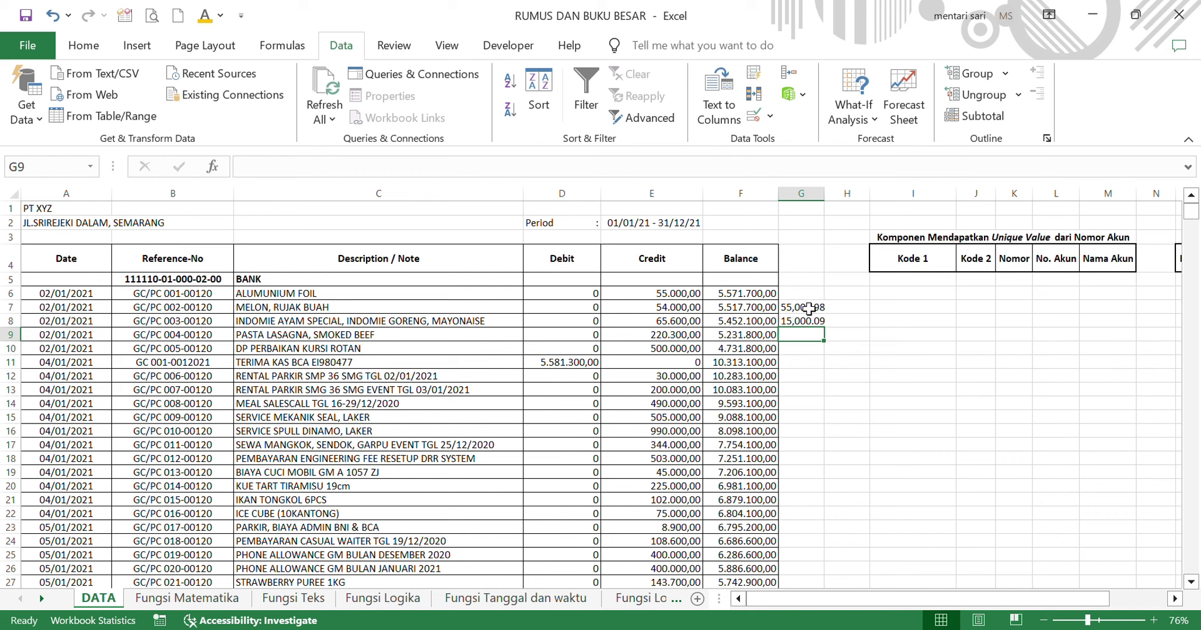
drag(807, 310, 811, 338)
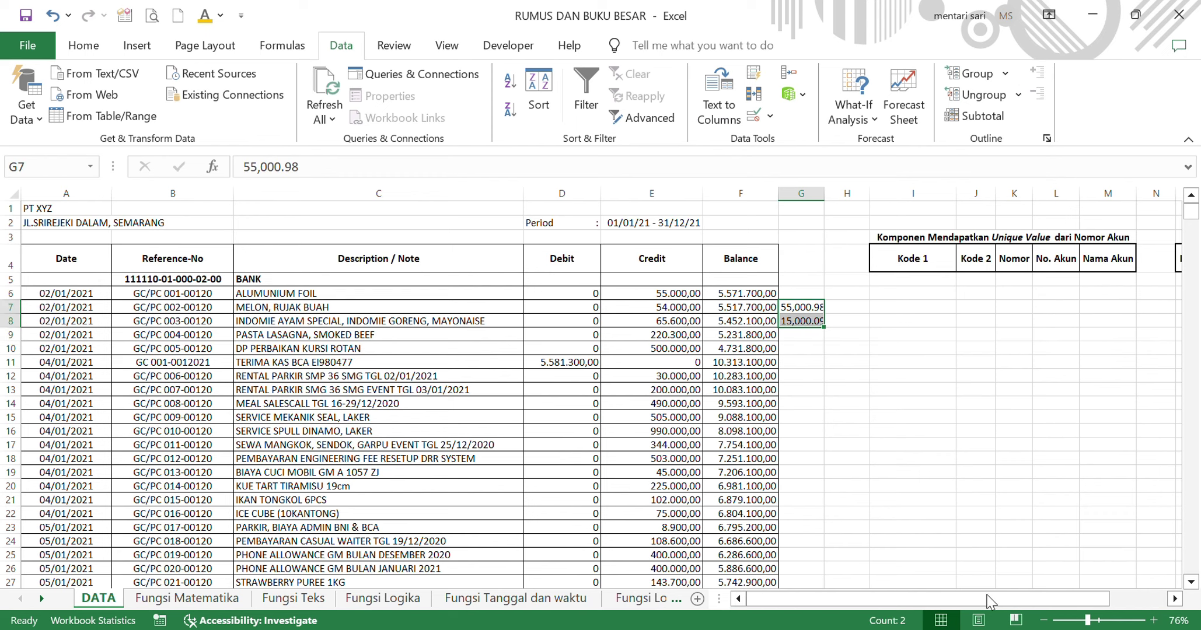
drag(805, 279, 818, 386)
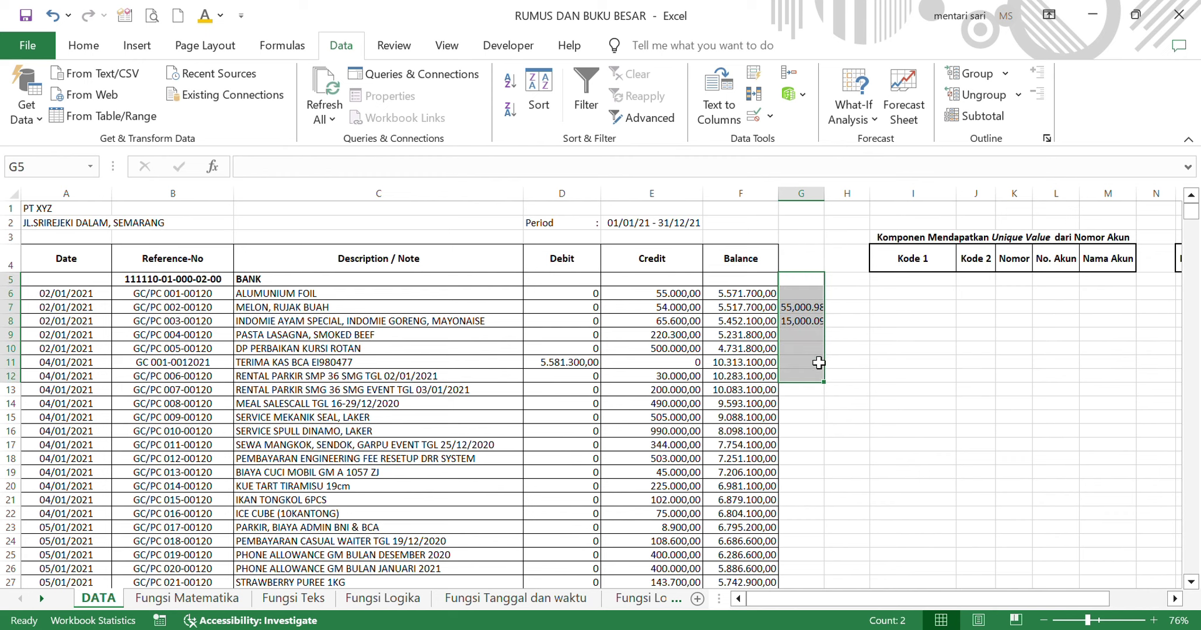
key(Delete)
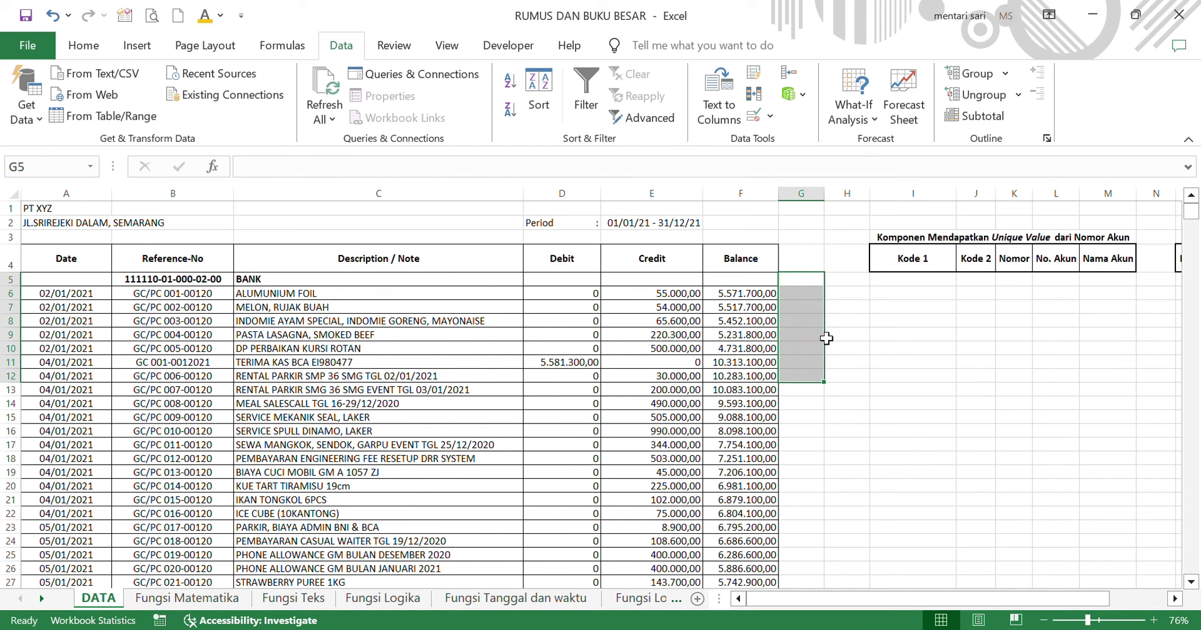
key(ctrl+z)
Widen column G and convert the sample amount in G7 to a number in H7 with =NUMBERVALUE(G7;".";",").
drag(833, 204, 847, 202)
click(869, 309)
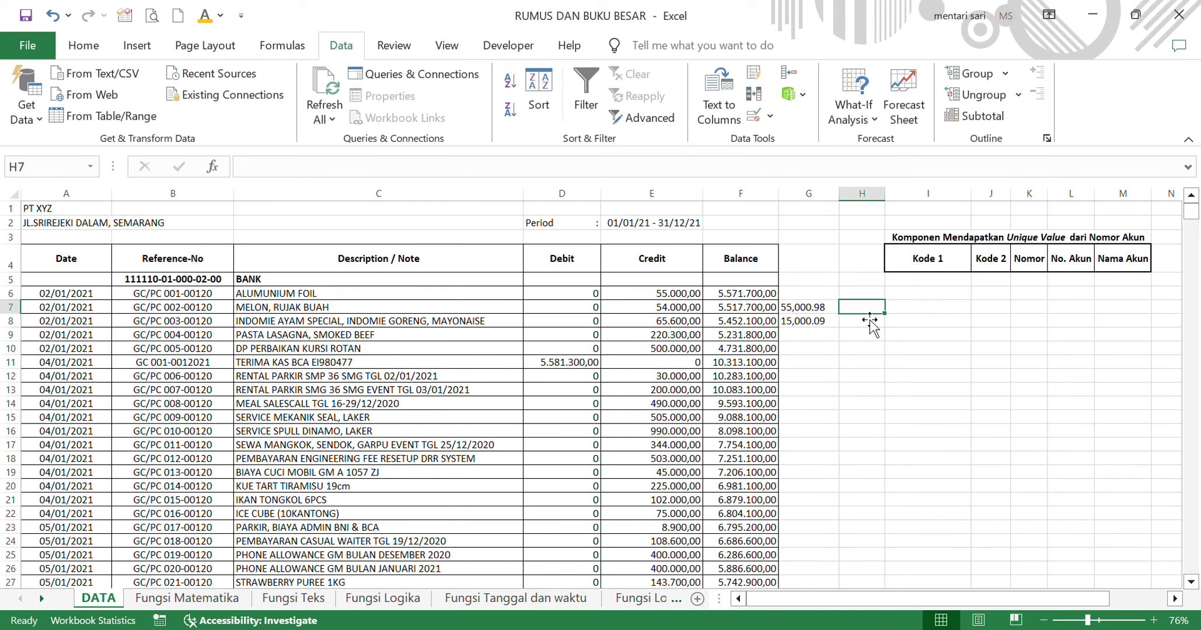
text(=)
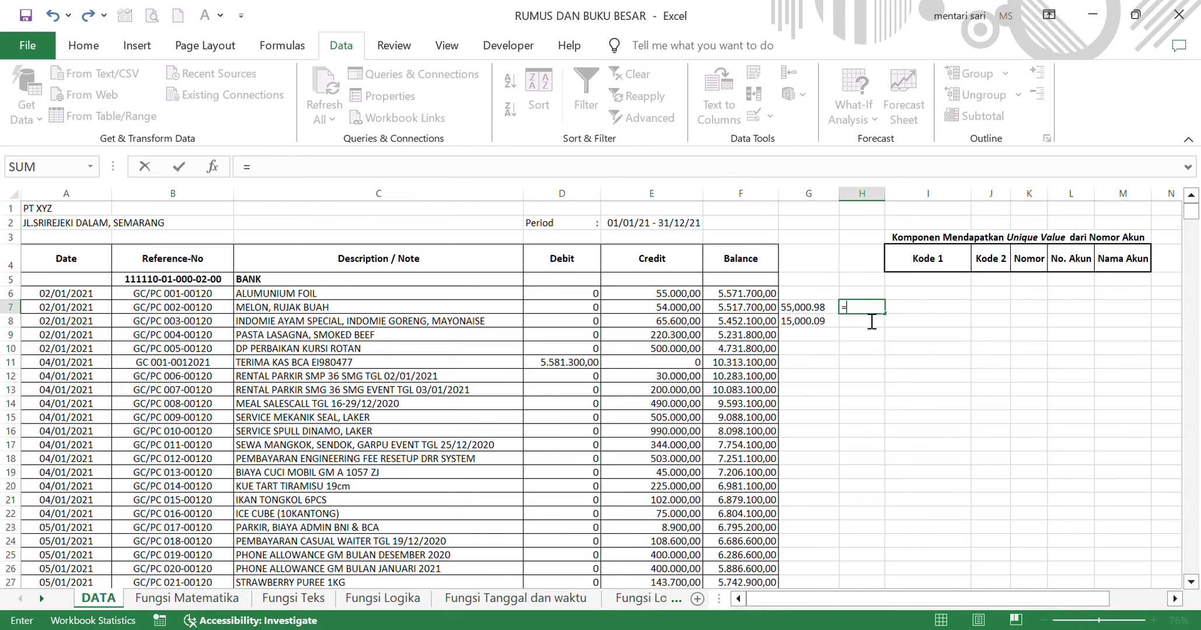
text(valu)
key(BackSpace)
key(BackSpace)
key(BackSpace)
key(BackSpace)
text(num)
key(Tab)
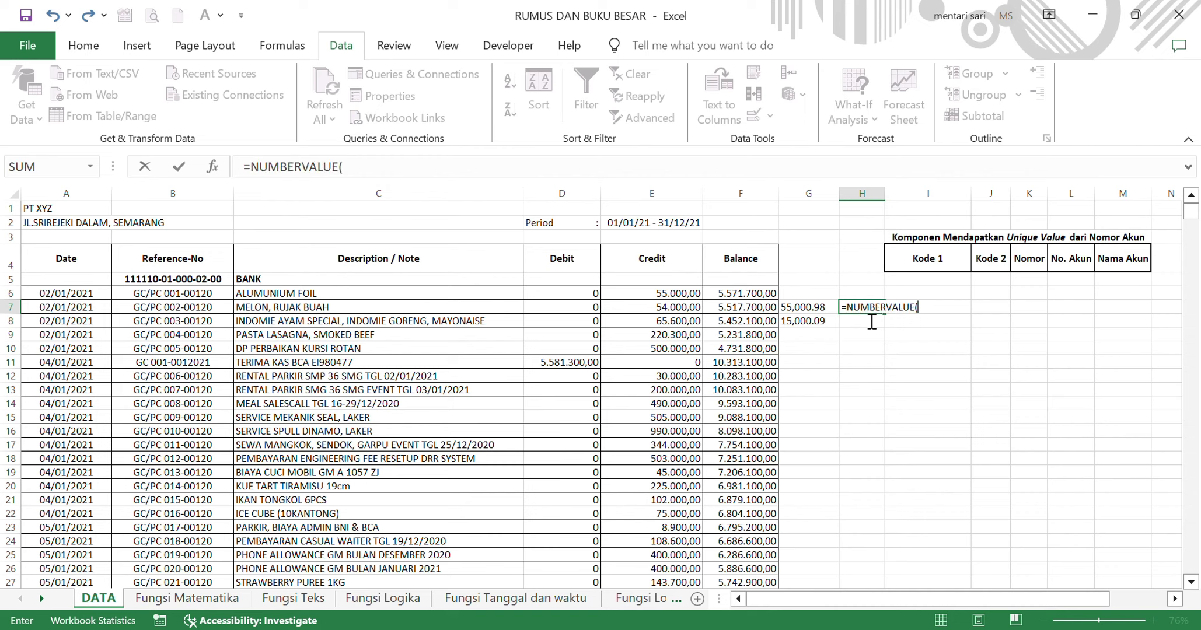
click(819, 314)
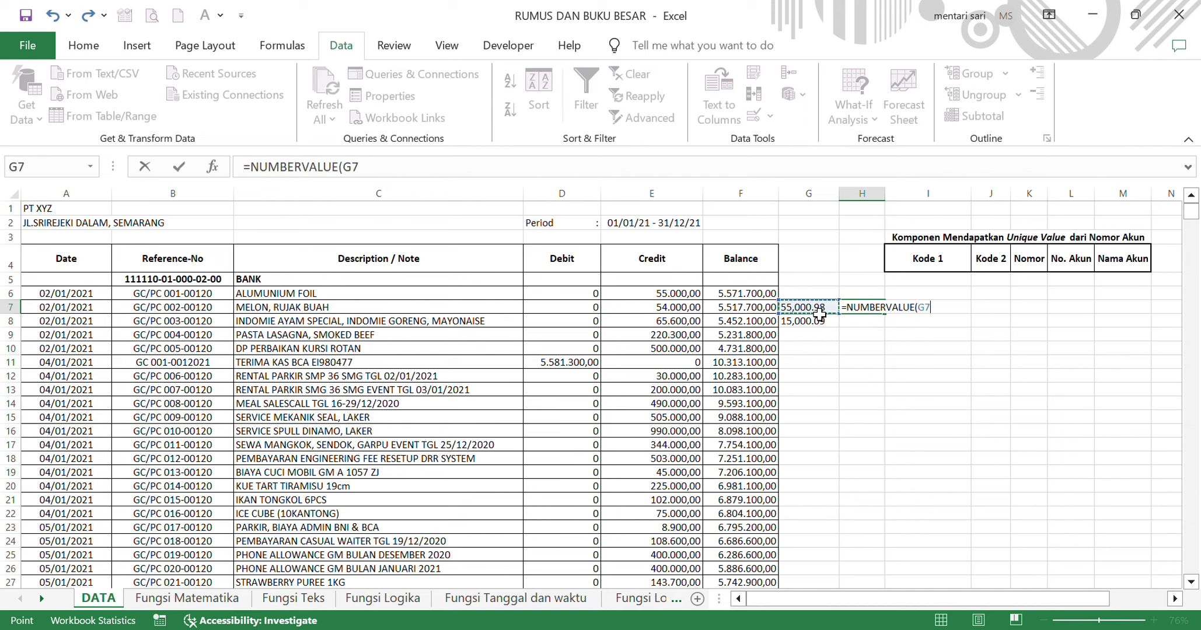
text(;)
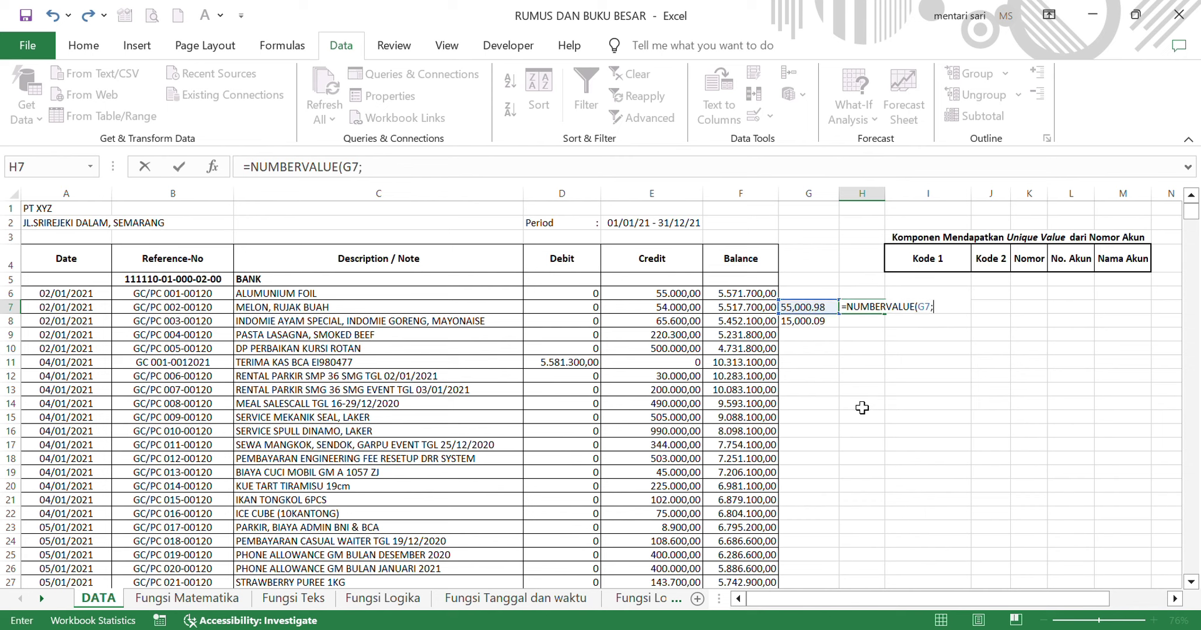
text(.";",")
key(ctrl+Return)
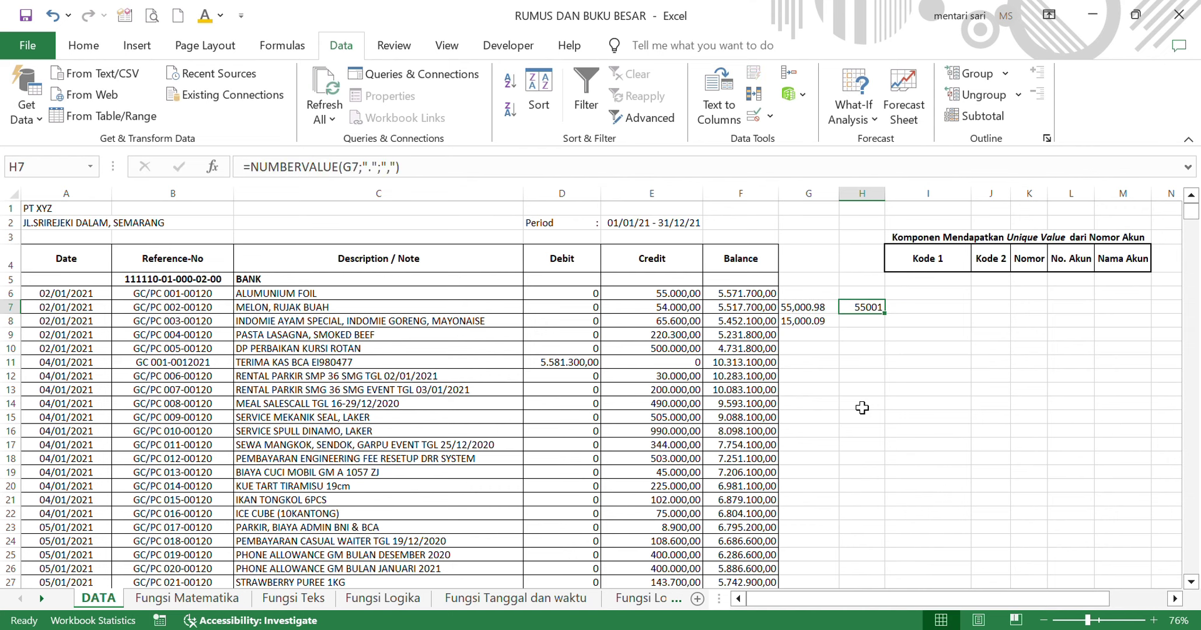
Copy the NUMBERVALUE formula from H7 to H8 to convert the second sample amount.
key(ctrl+c)
key(Down)
key(ctrl+v)
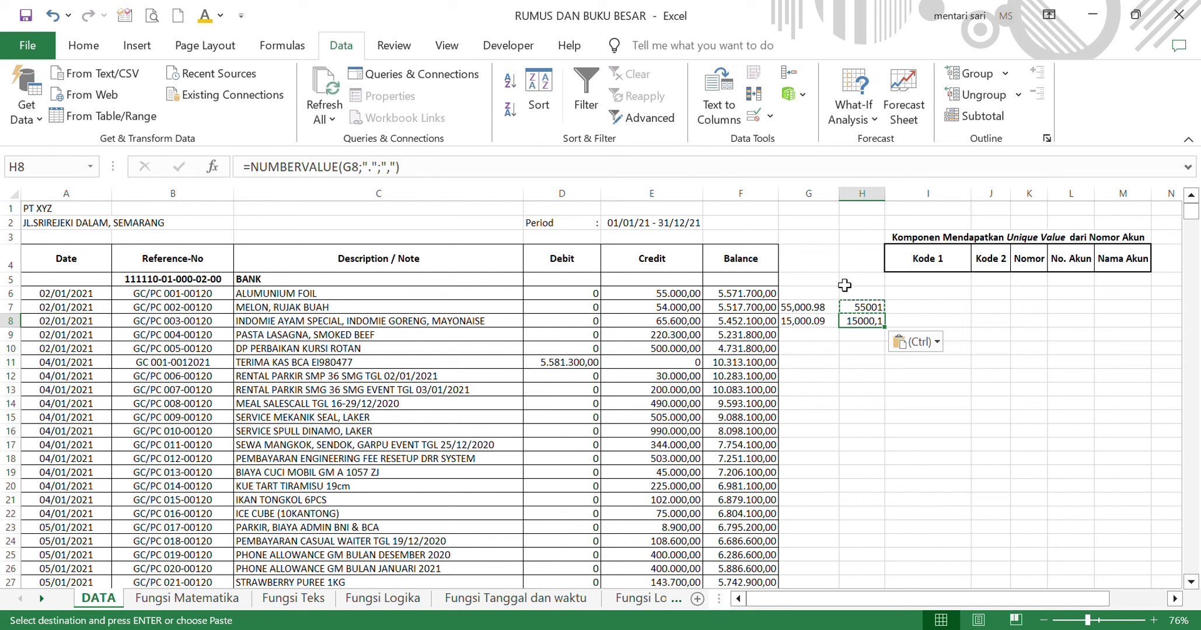
drag(863, 297, 864, 337)
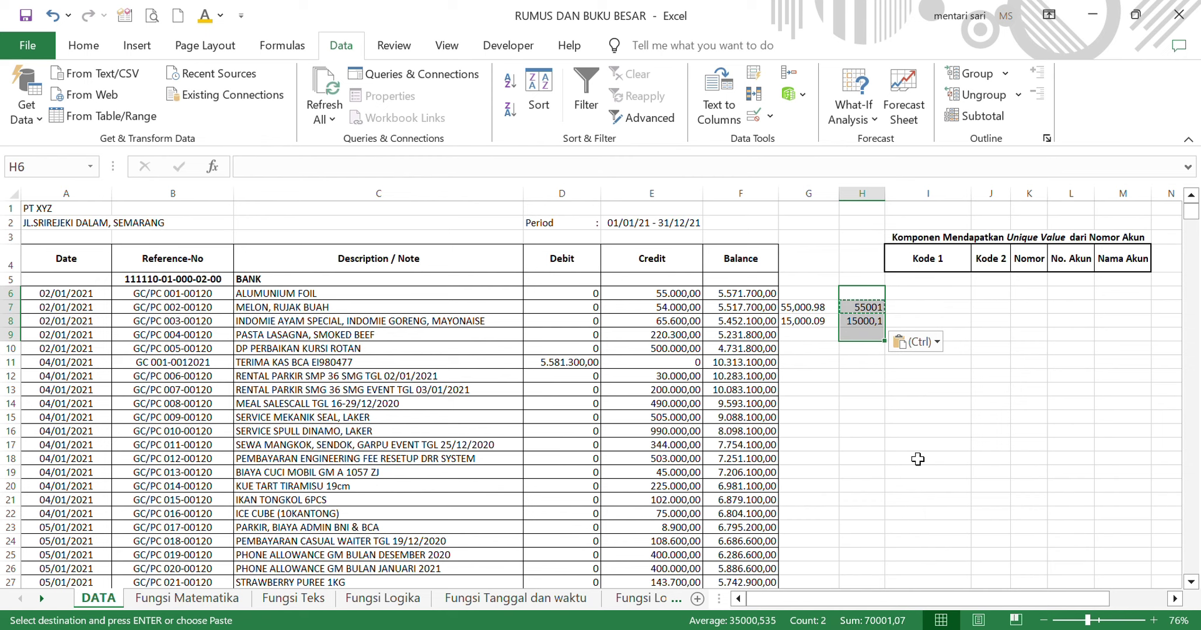
Clear the sample amounts and formulas from G6:H10 and narrow column G.
drag(801, 295, 860, 355)
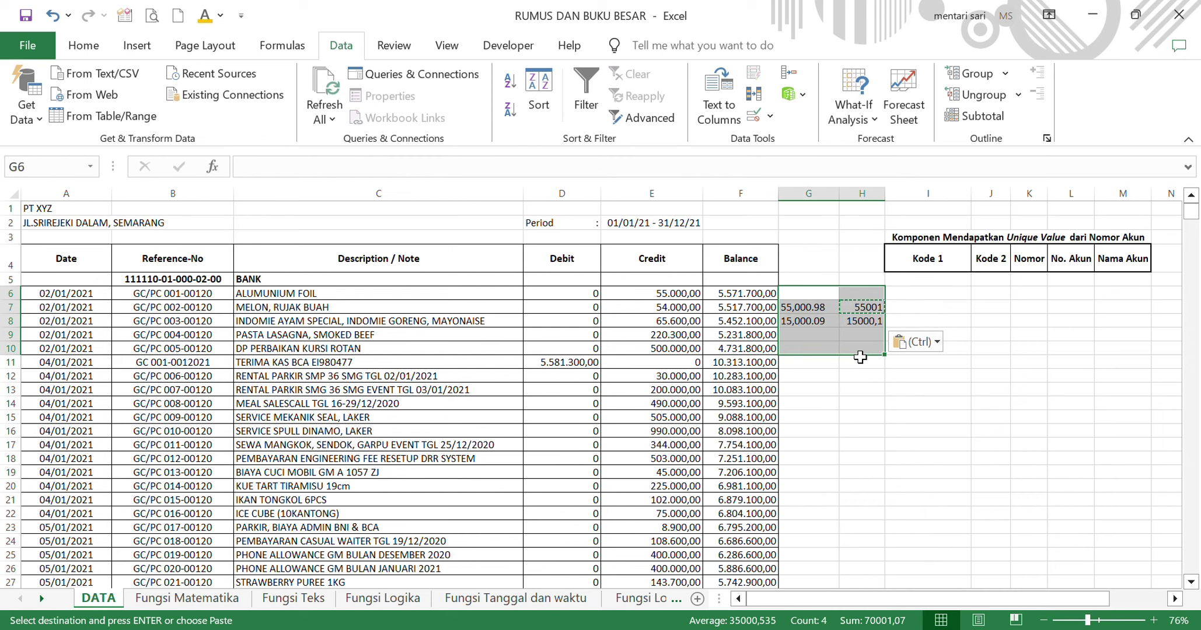
key(Delete)
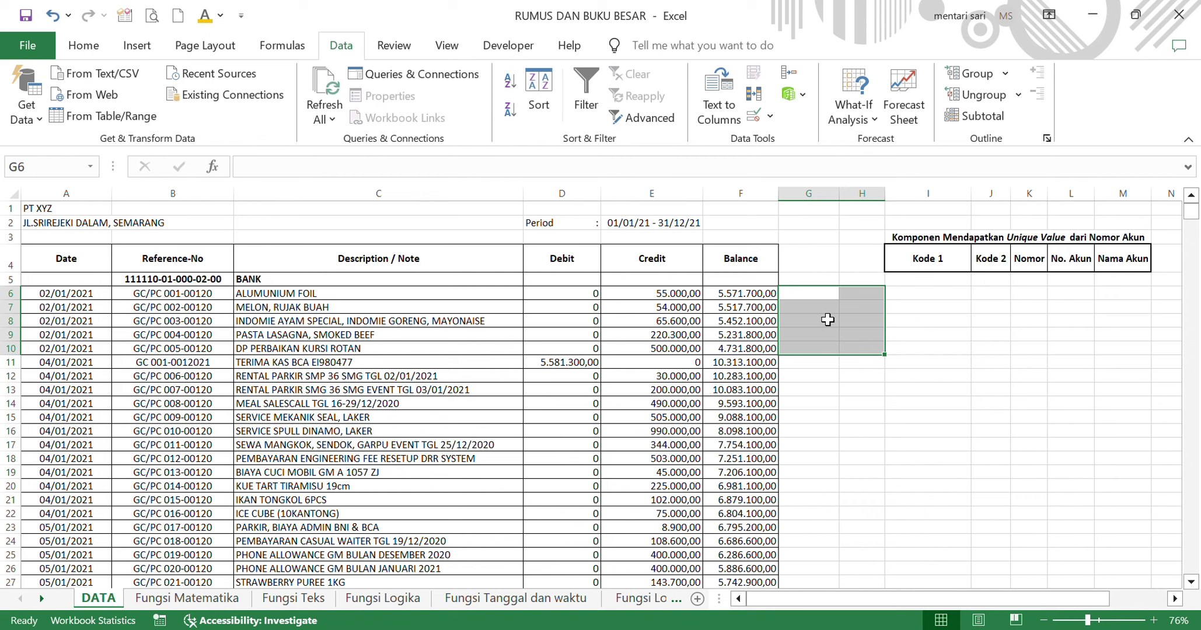
click(373, 349)
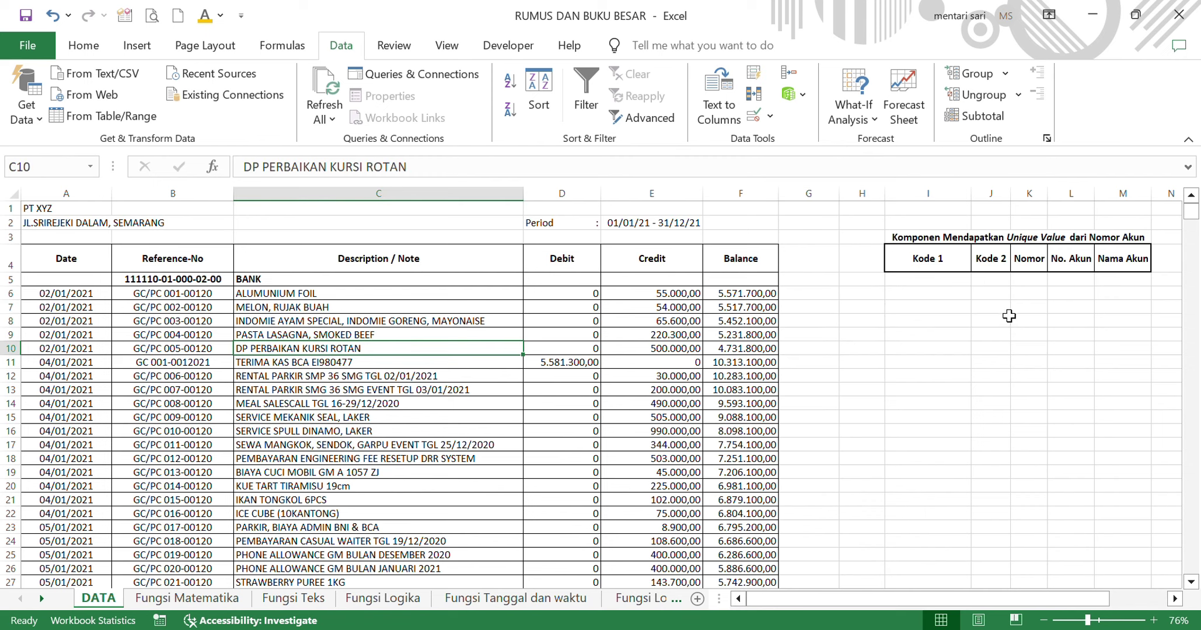
click(923, 296)
drag(840, 195, 819, 195)
Examine the Kode 1 column, the account number and name in B5:C5, and the Reference-No entries down column B.
click(902, 269)
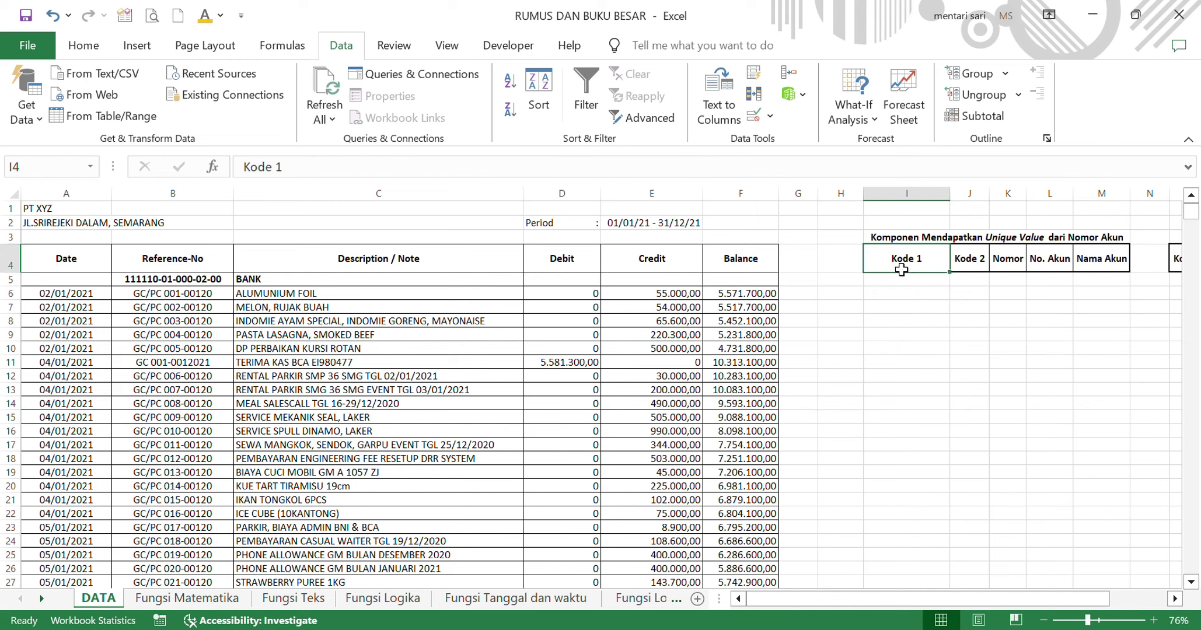
click(913, 197)
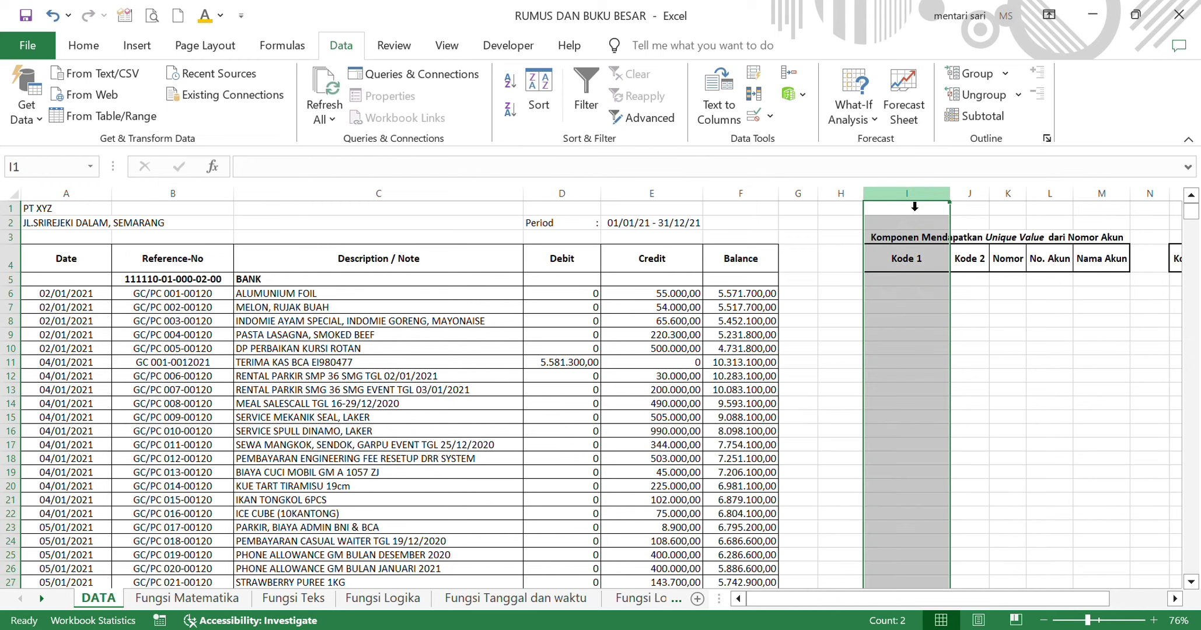
drag(182, 283, 302, 287)
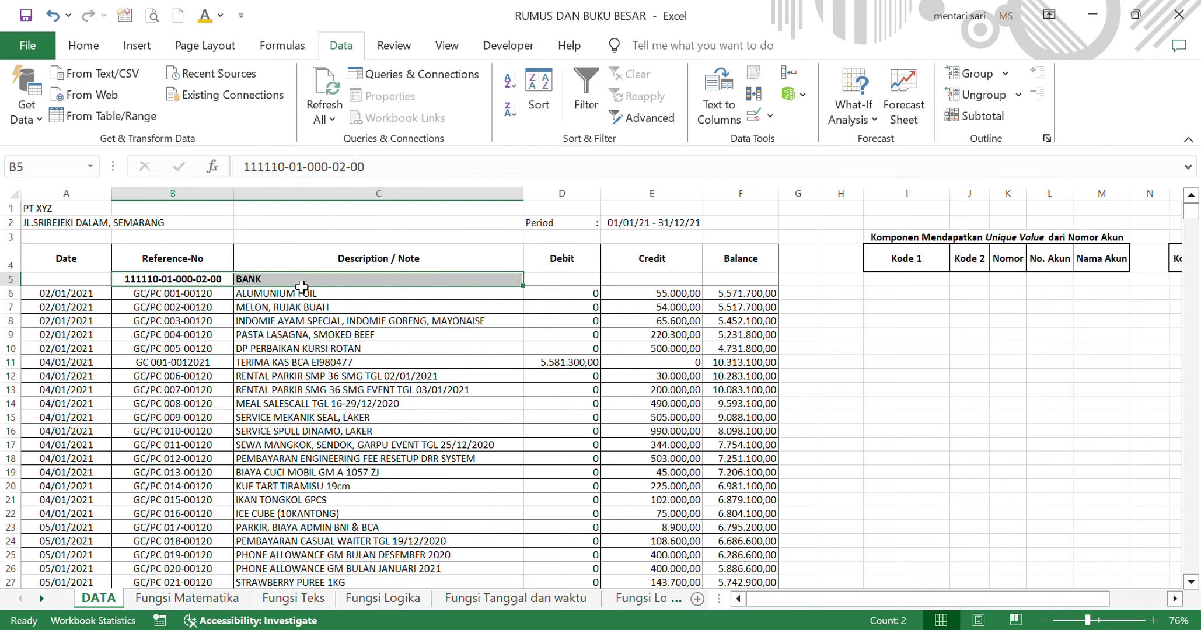
click(181, 287)
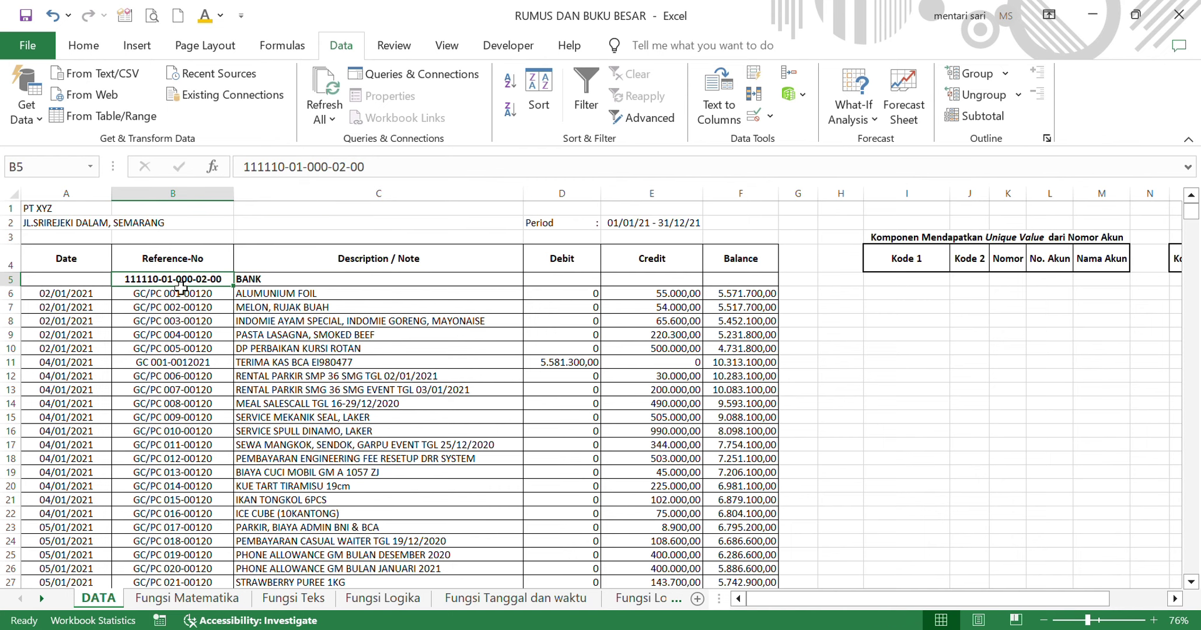
key(ctrl+shift+Down)
scroll(182, 287, up, 20)
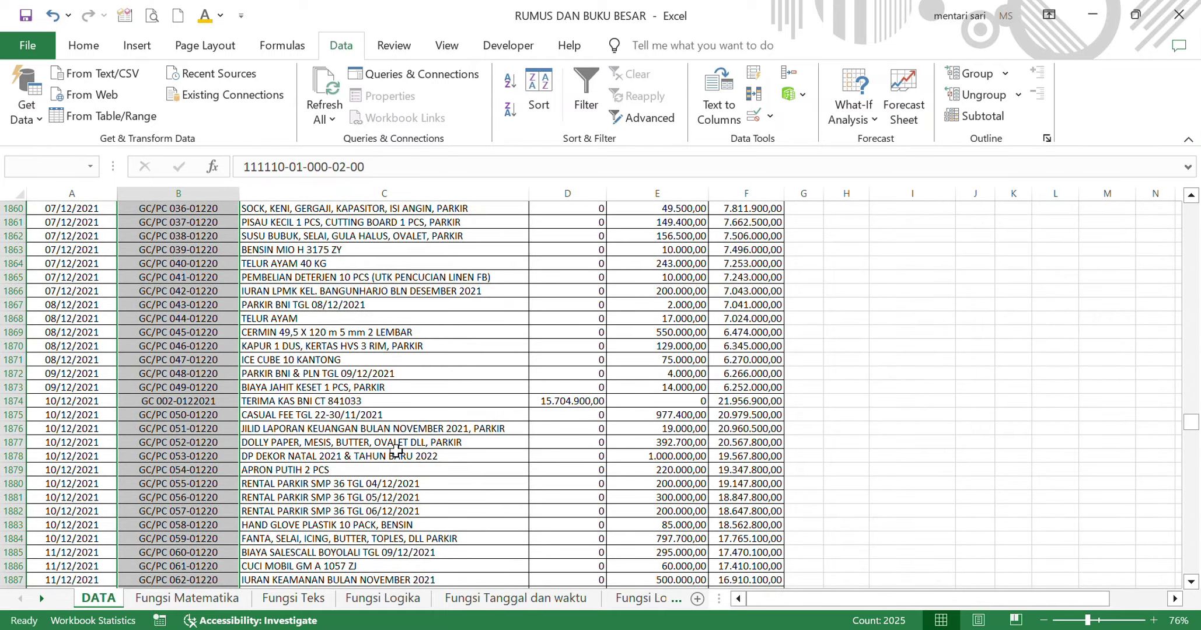
scroll(396, 451, down, 6)
scroll(396, 451, down, 8)
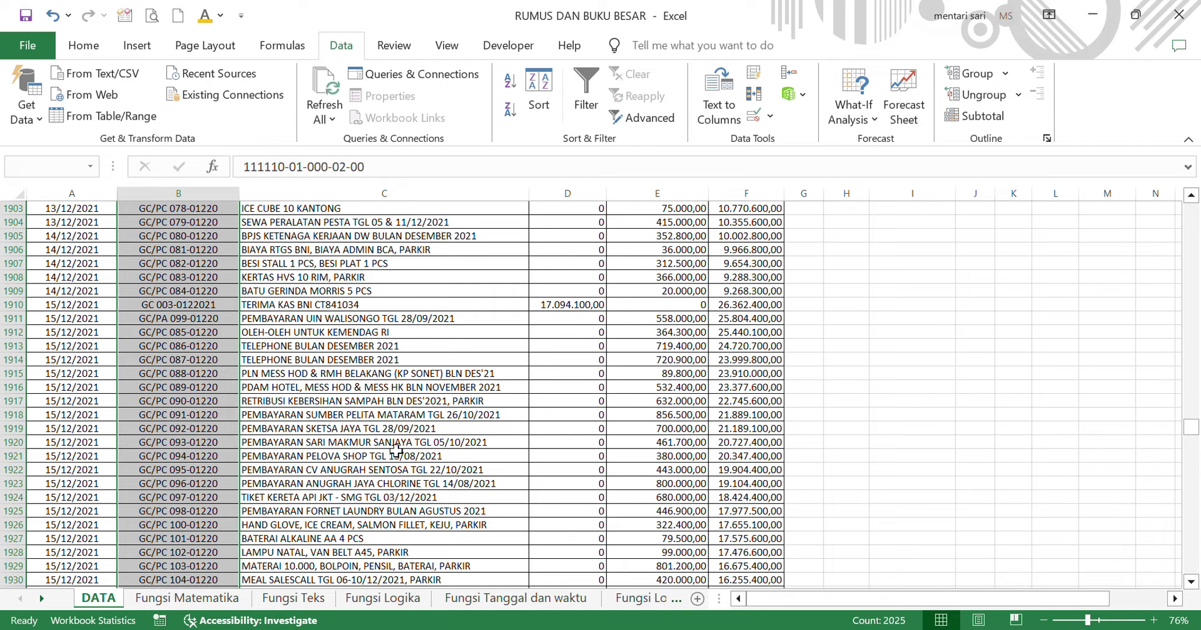
scroll(396, 451, down, 10)
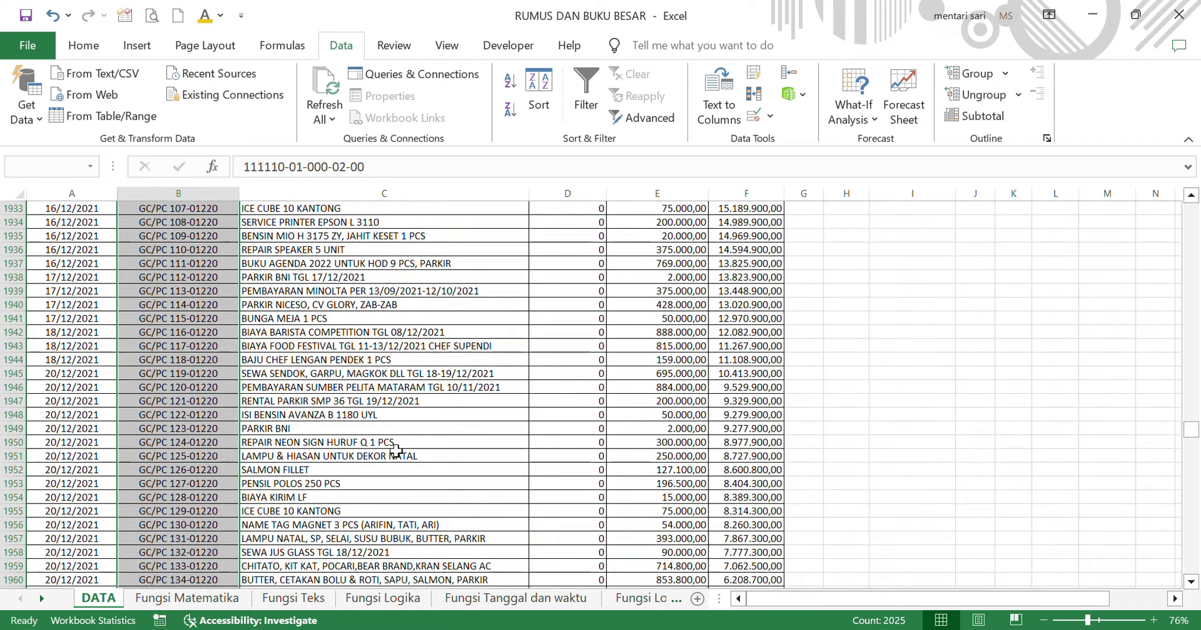
scroll(397, 451, down, 14)
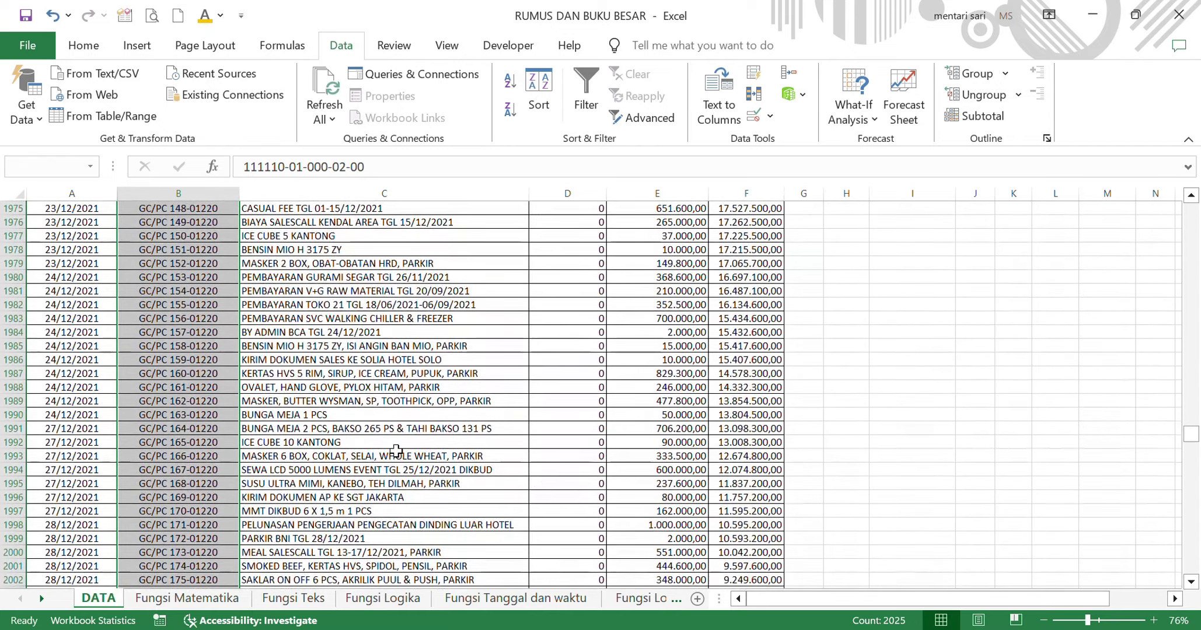
scroll(396, 451, down, 8)
scroll(397, 451, up, 20)
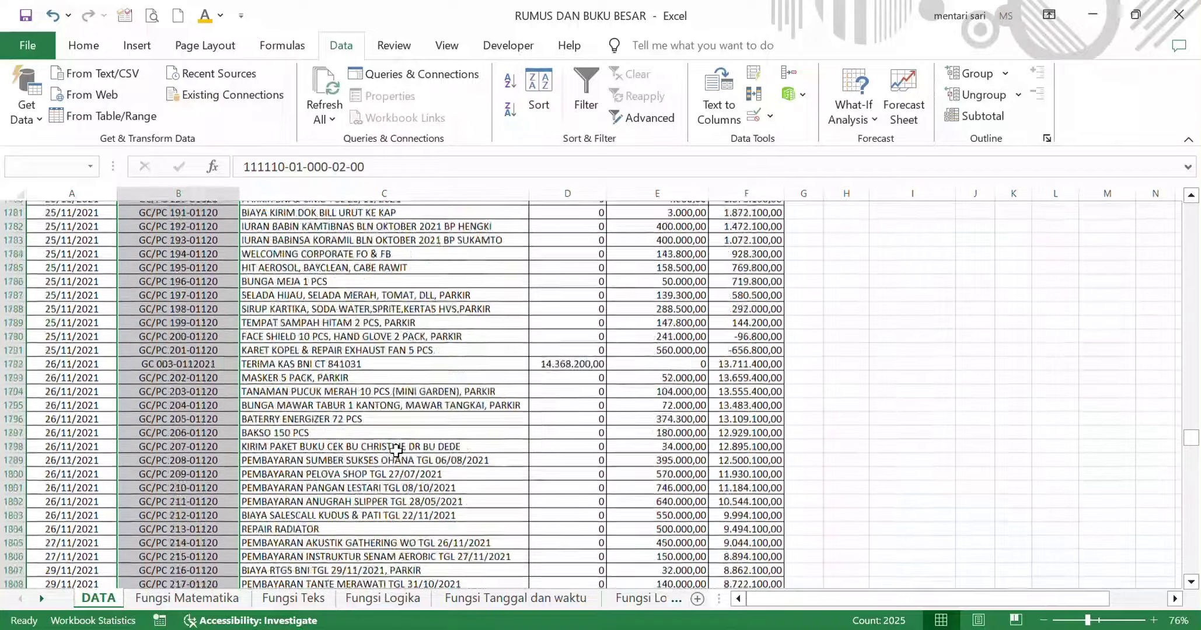
scroll(396, 452, up, 20)
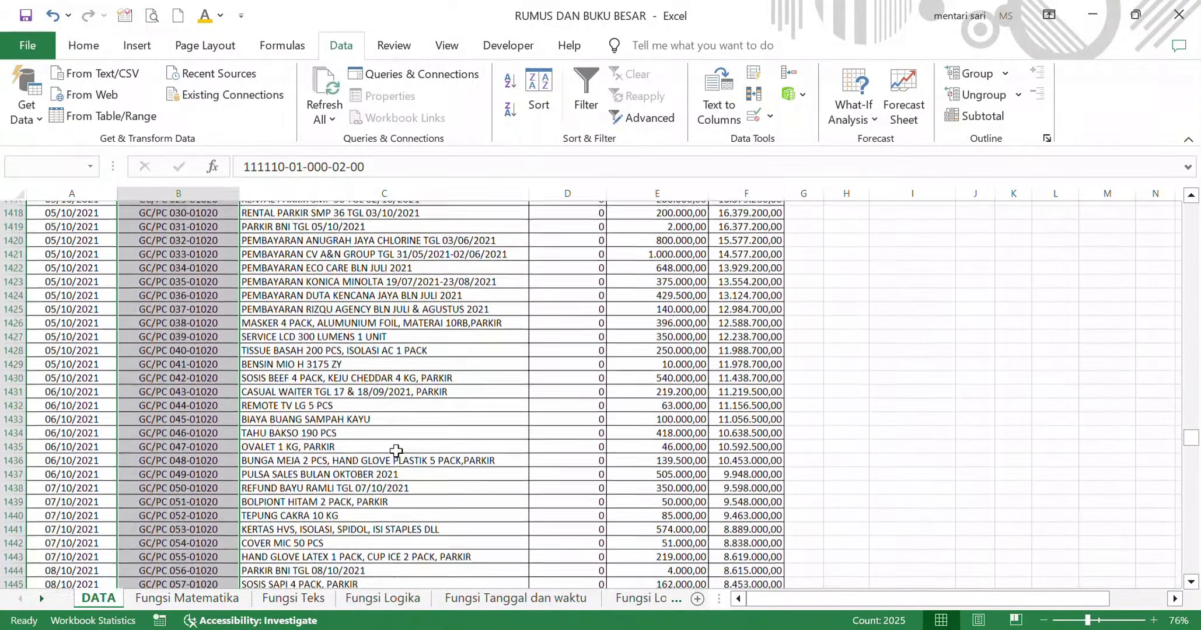
scroll(396, 451, up, 20)
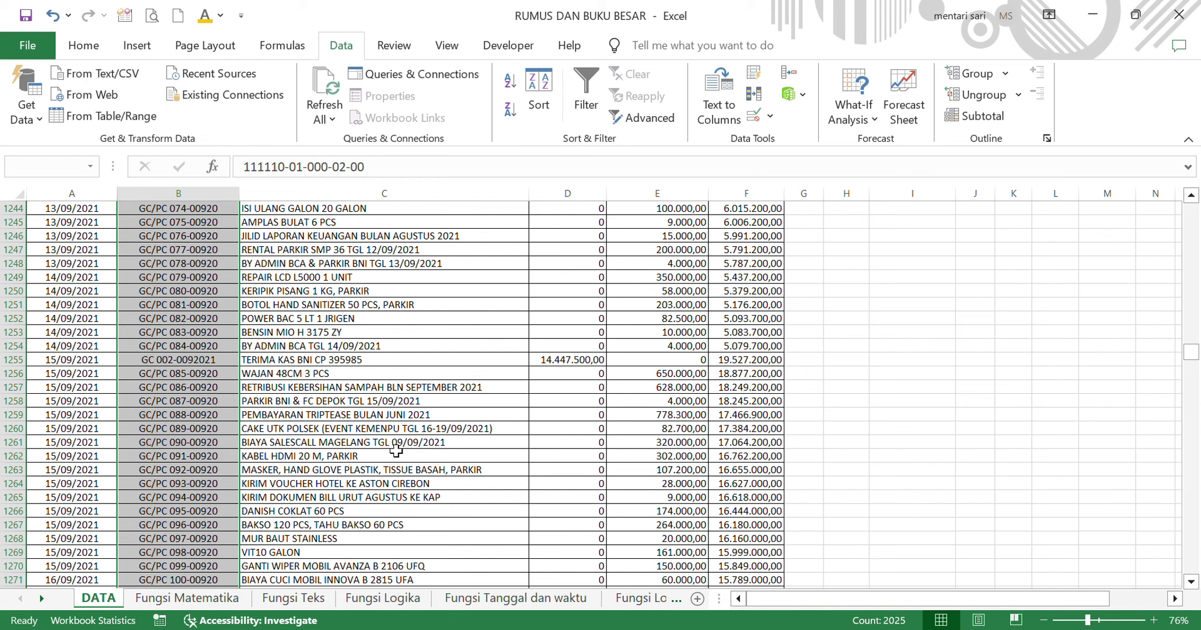
scroll(397, 451, up, 20)
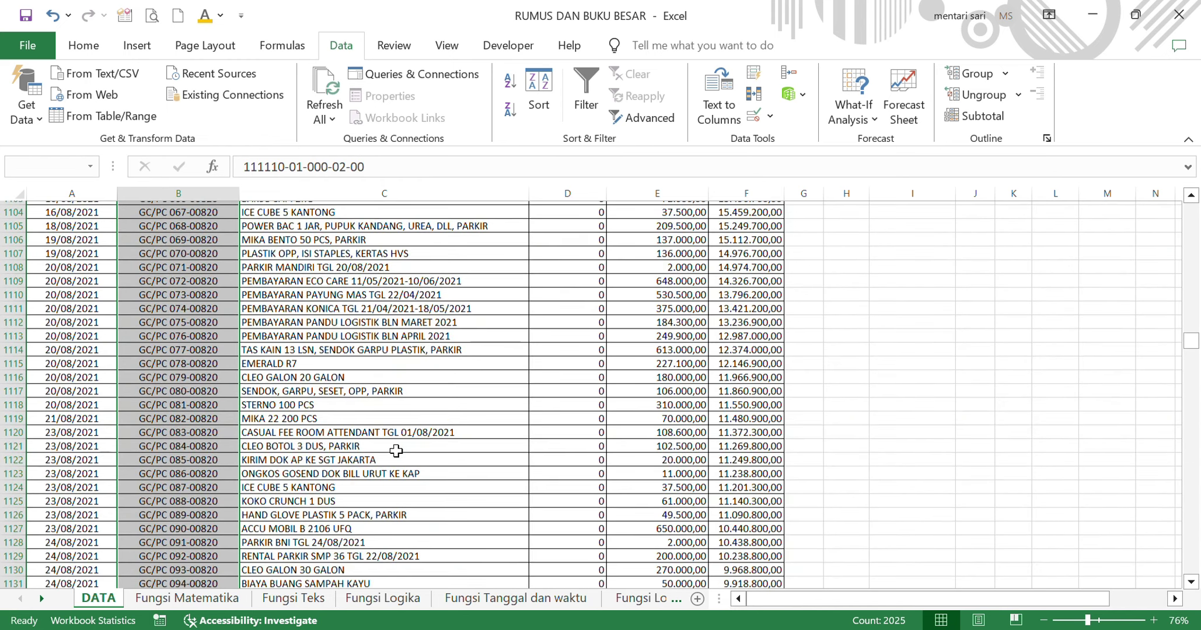
drag(1191, 341, 1191, 246)
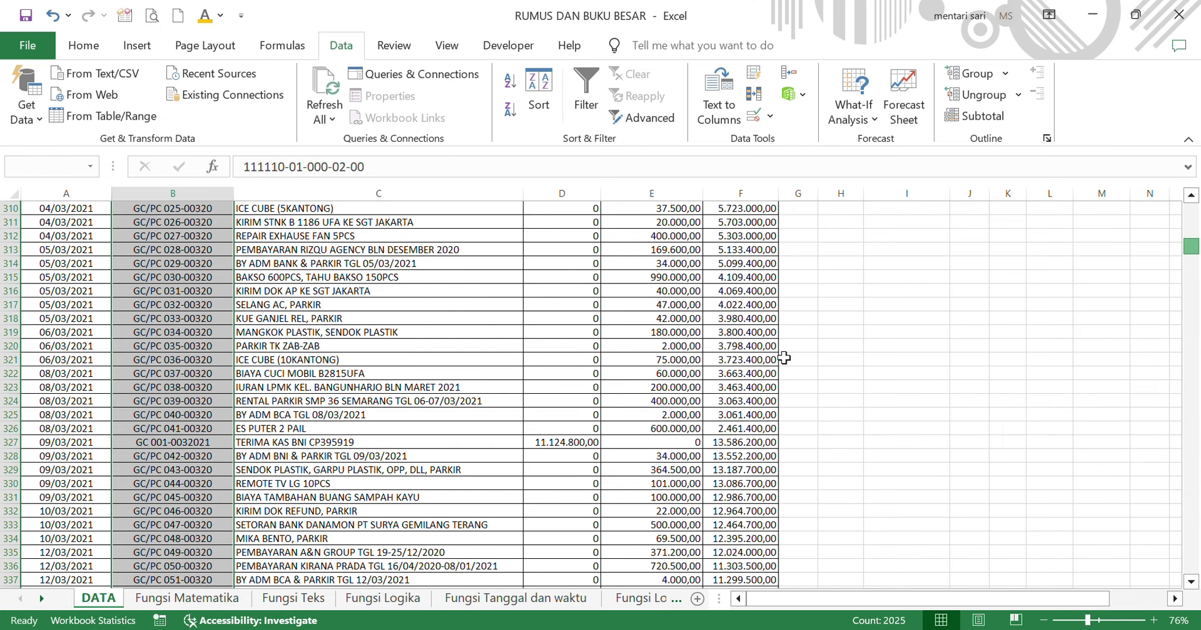
scroll(805, 332, up, 20)
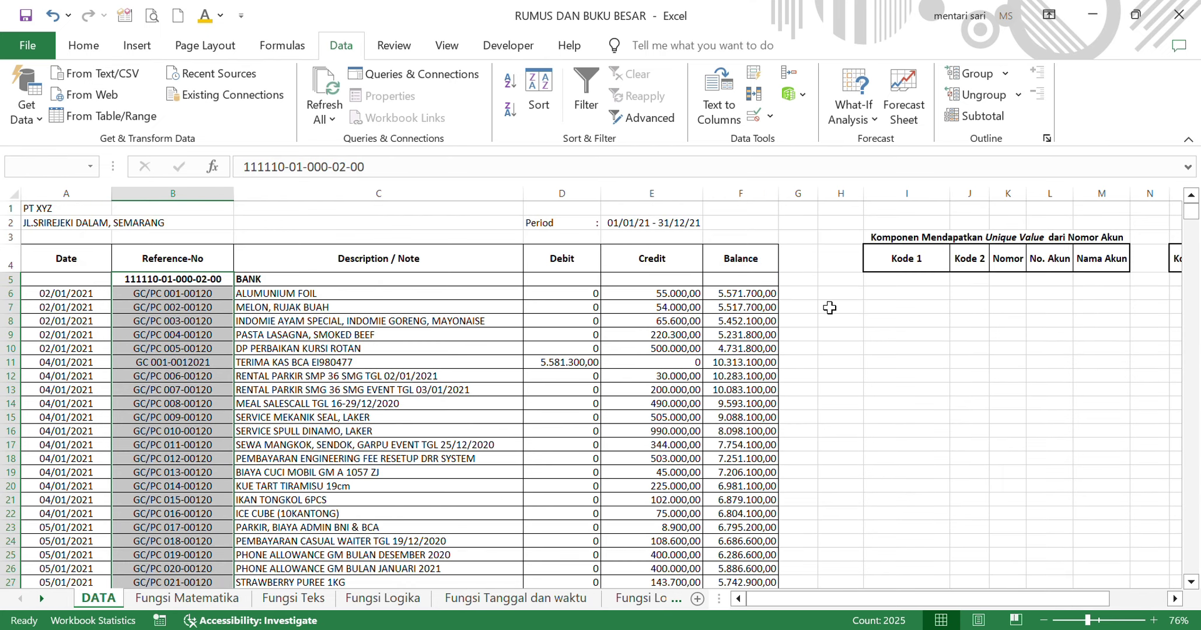
Enter =LEN(B5) in G5 and fill the formula down column G to count the characters of each Reference-No.
click(798, 279)
text(=)
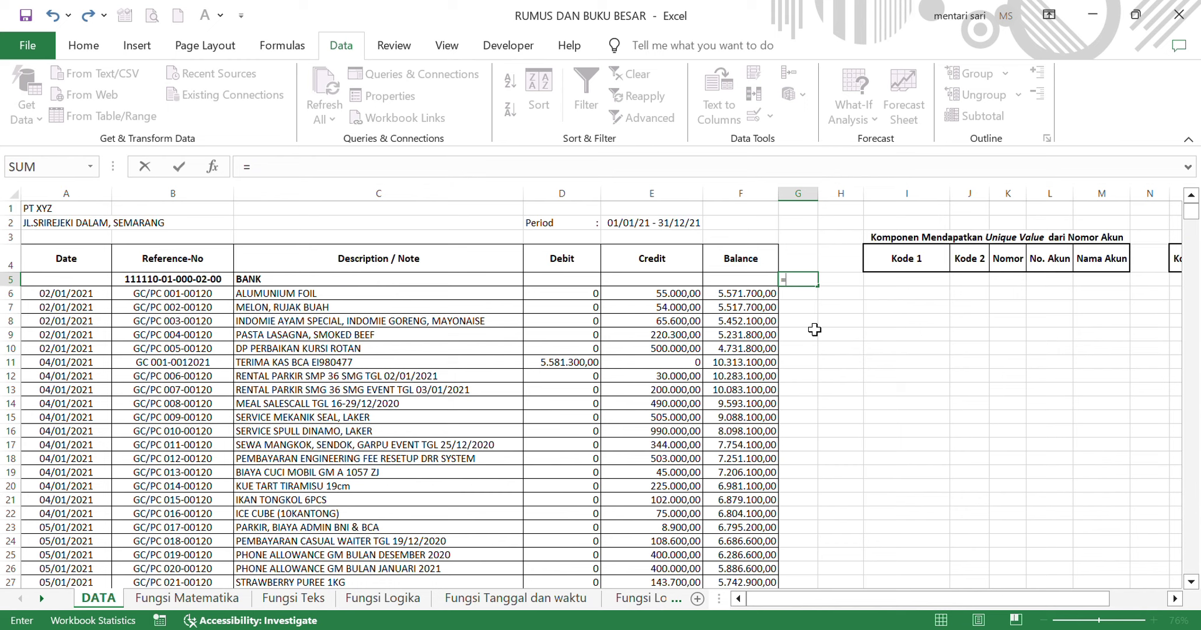
text(len()
click(186, 283)
key(Return)
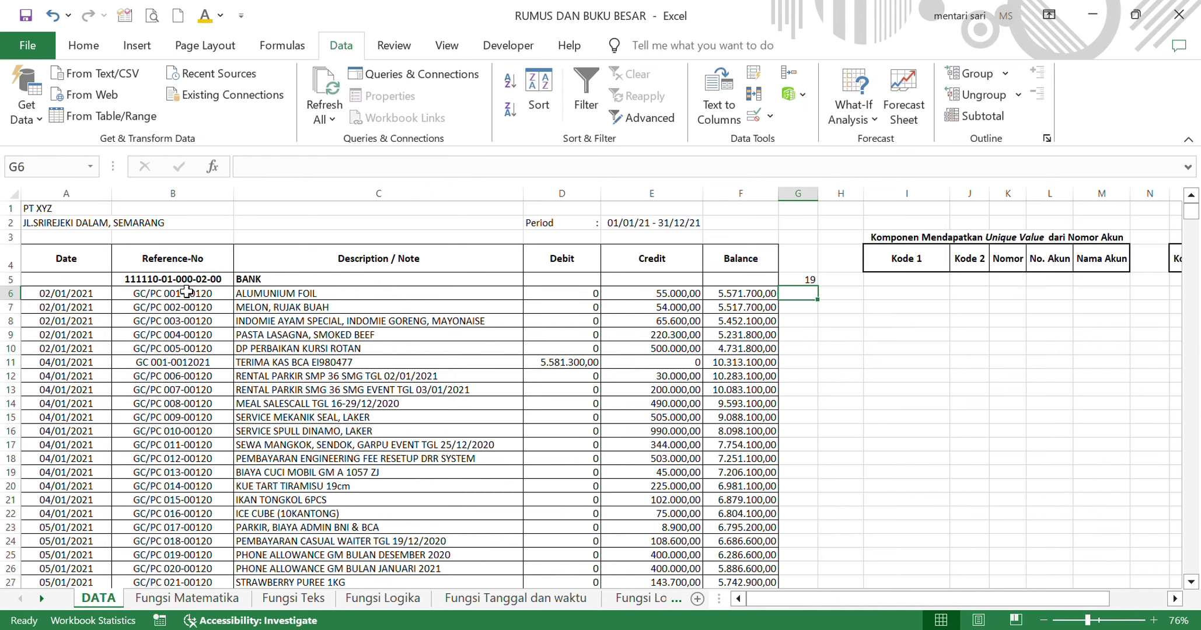
key(Up)
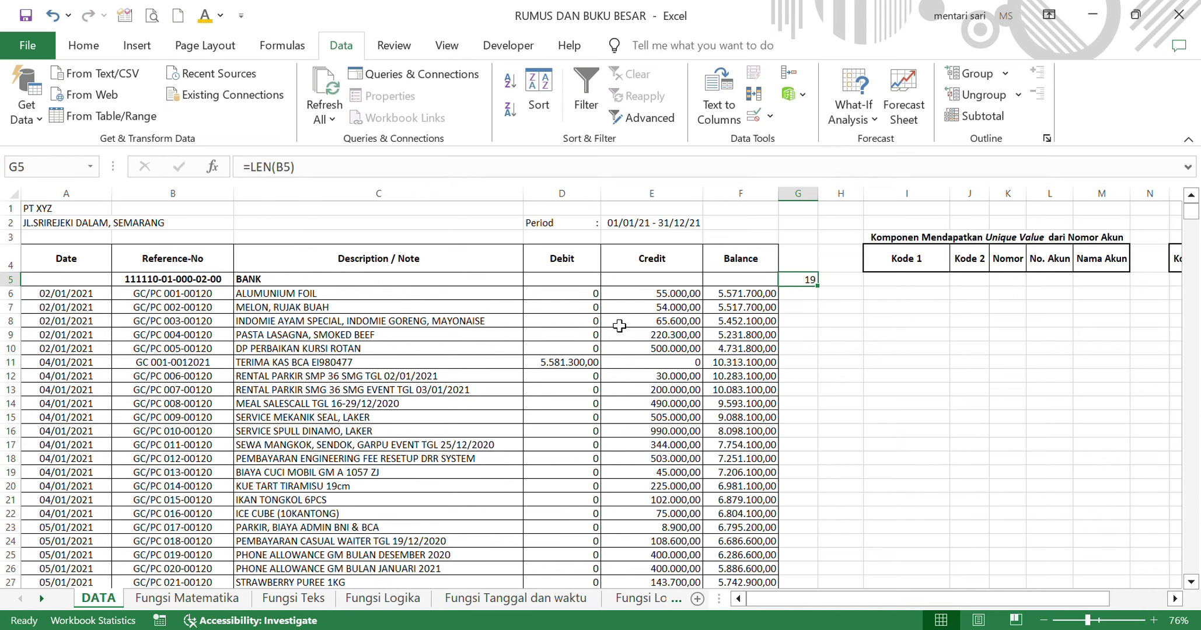
double_click(817, 285)
Review the character counts in column G against the Reference-No entries further down the ledger.
drag(804, 294, 799, 576)
scroll(762, 492, down, 12)
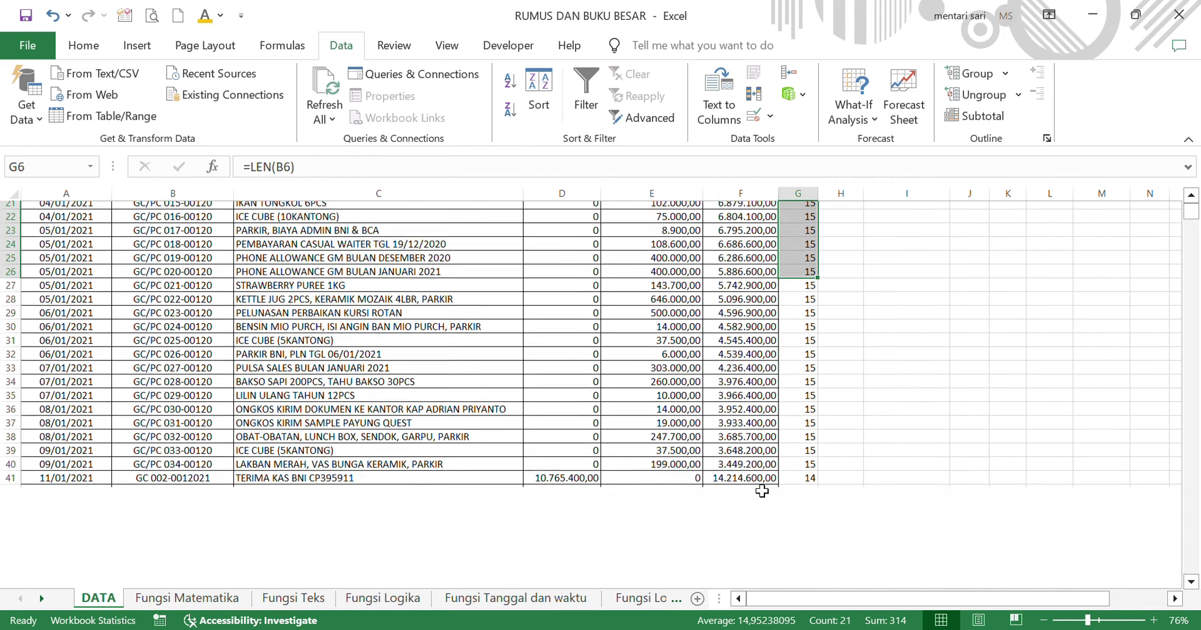
scroll(762, 492, down, 17)
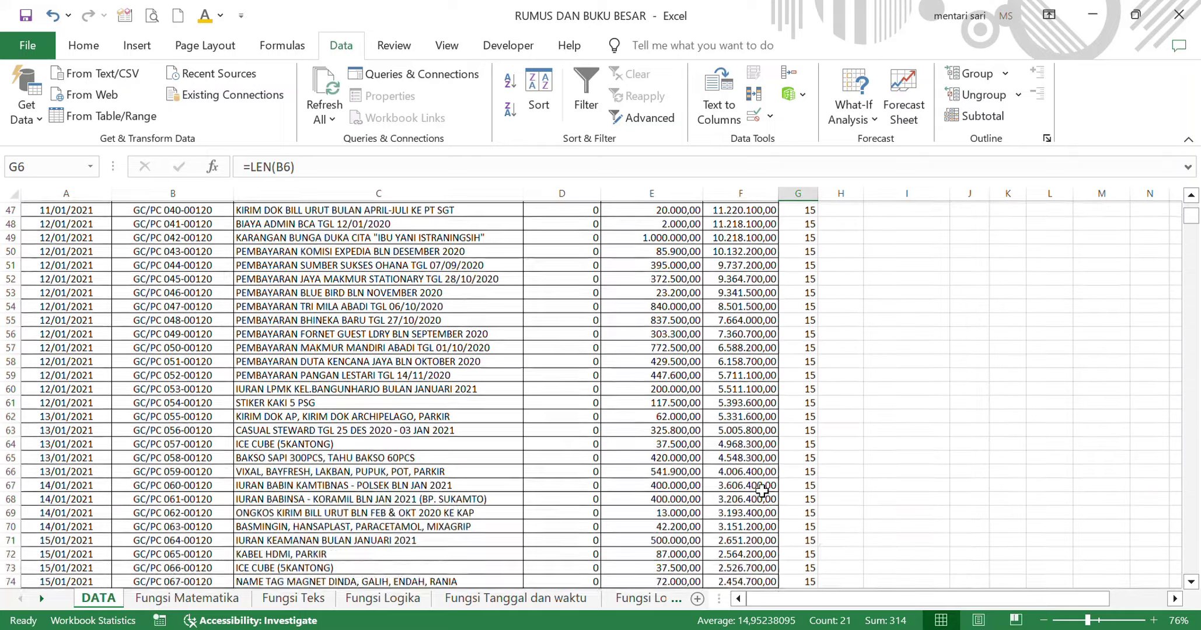
scroll(762, 492, down, 10)
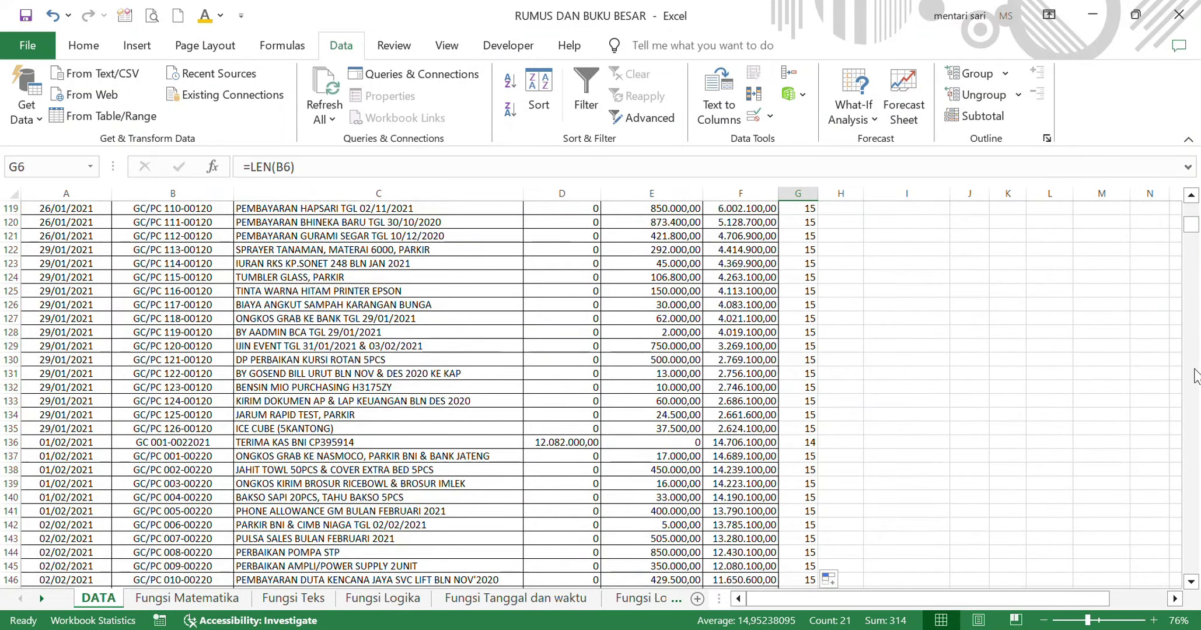
drag(1191, 225, 1191, 474)
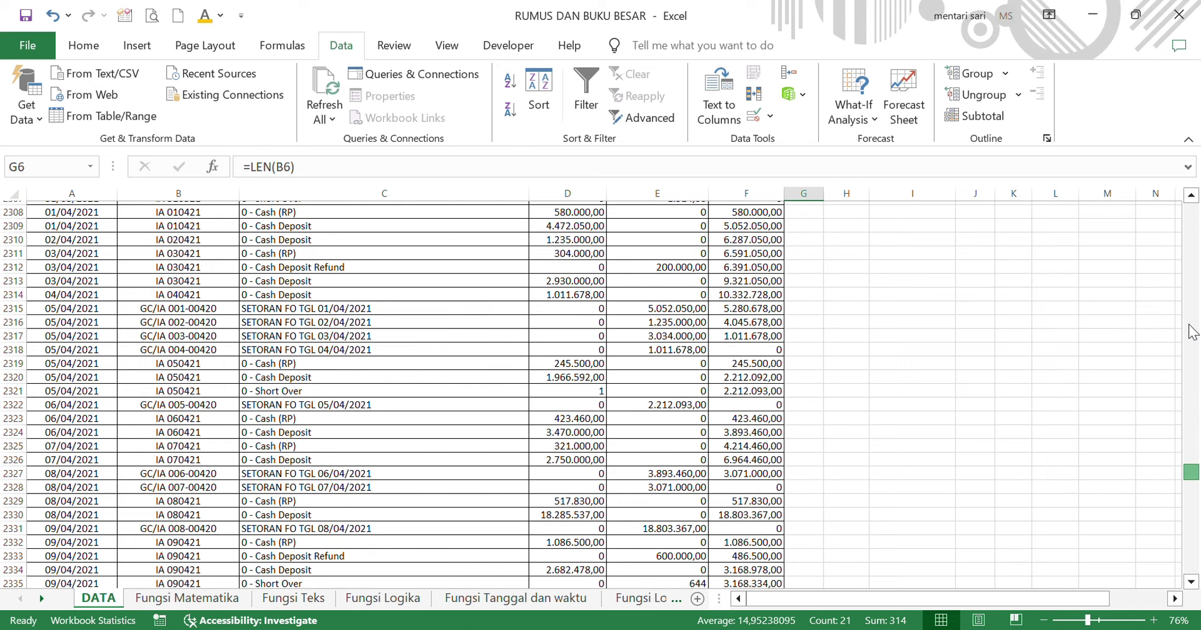
drag(1192, 333, 1191, 327)
click(821, 388)
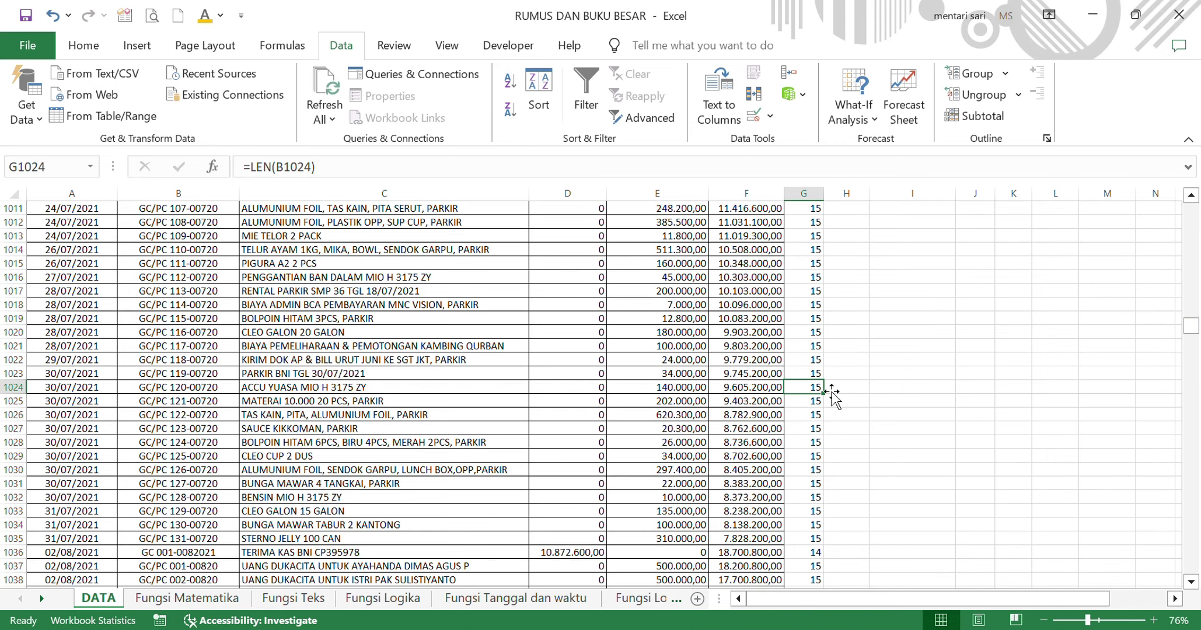
click(830, 402)
drag(830, 403, 807, 583)
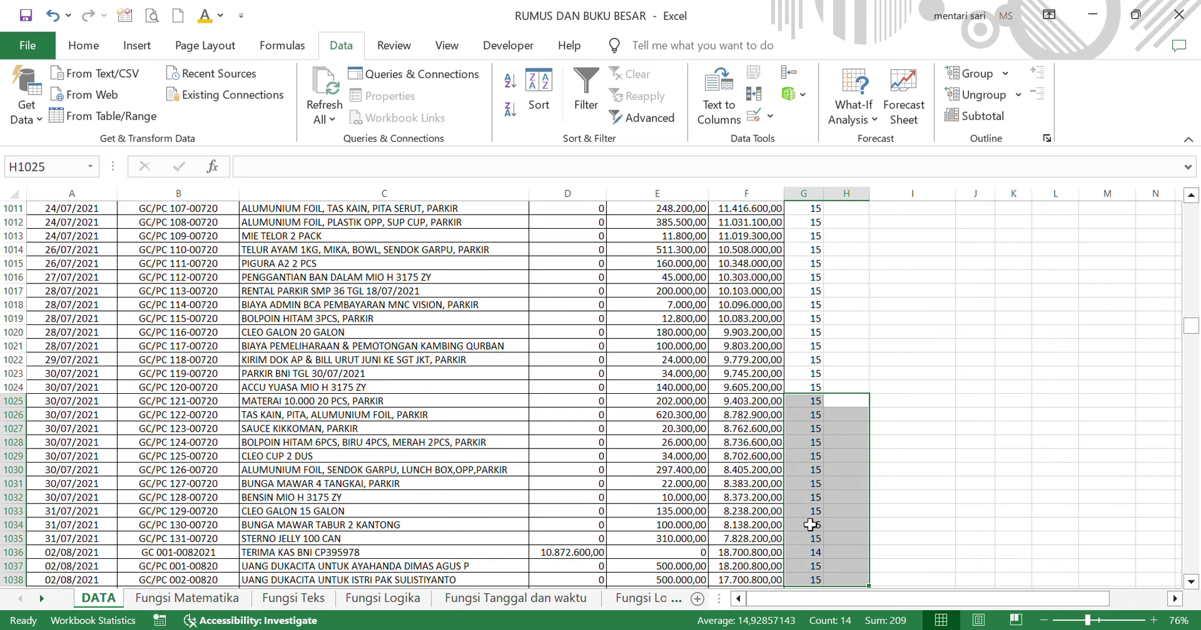
scroll(811, 524, down, 6)
click(811, 525)
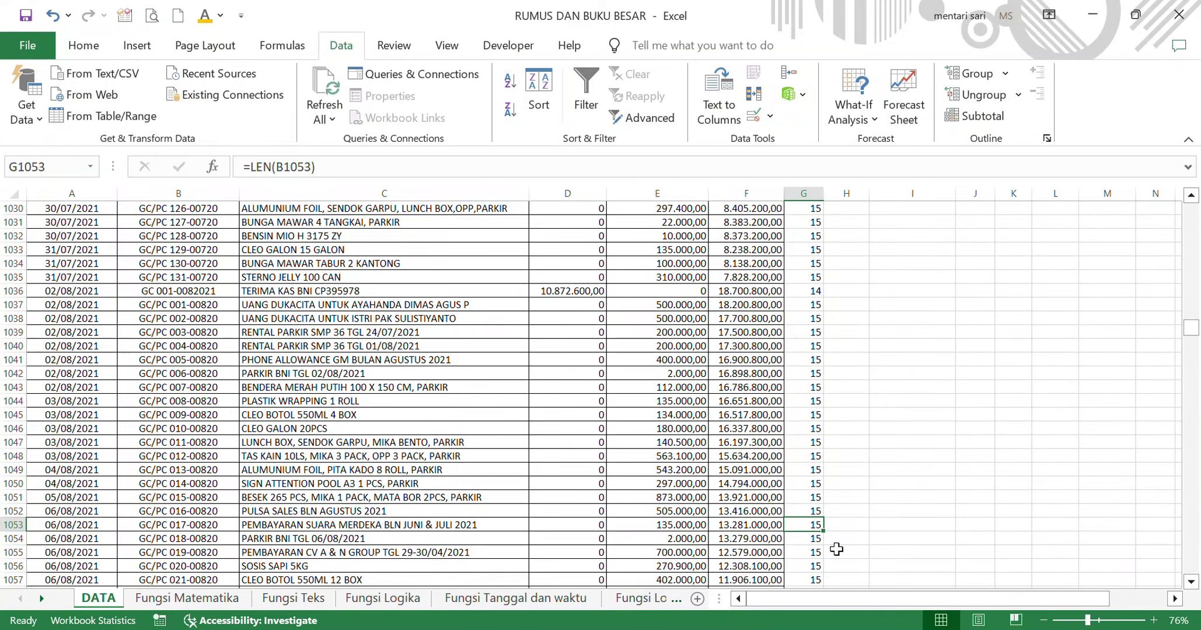
Extend the LEN formula in column G from G2029 down to the last ledger row, 3157.
drag(823, 530, 852, 482)
scroll(852, 483, down, 10)
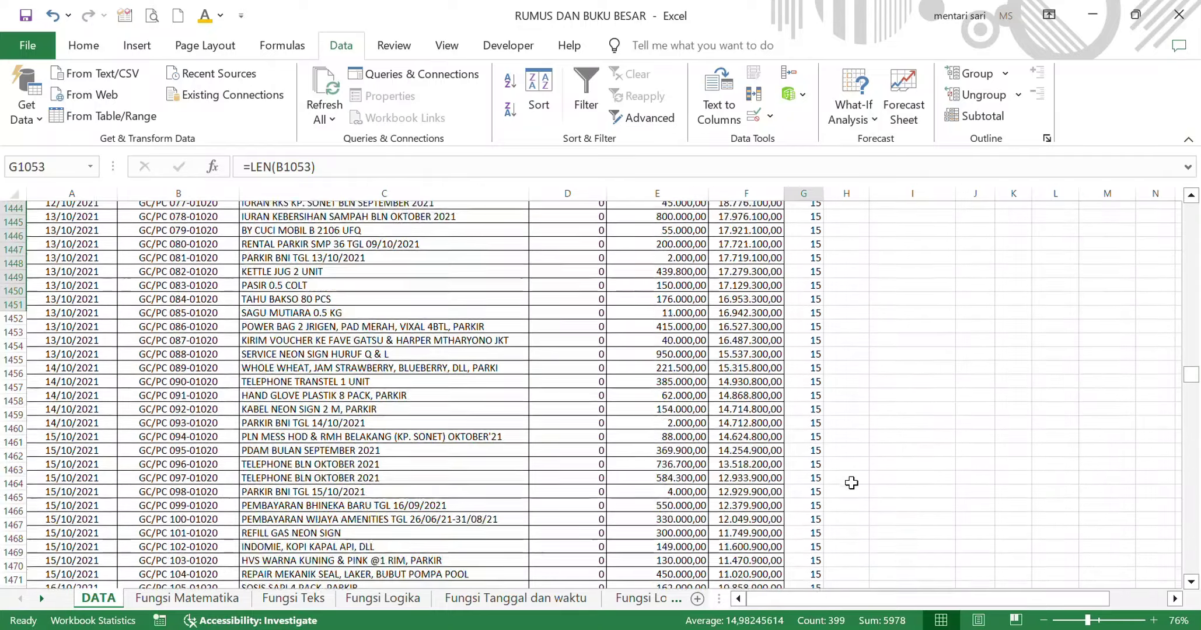
scroll(851, 483, down, 20)
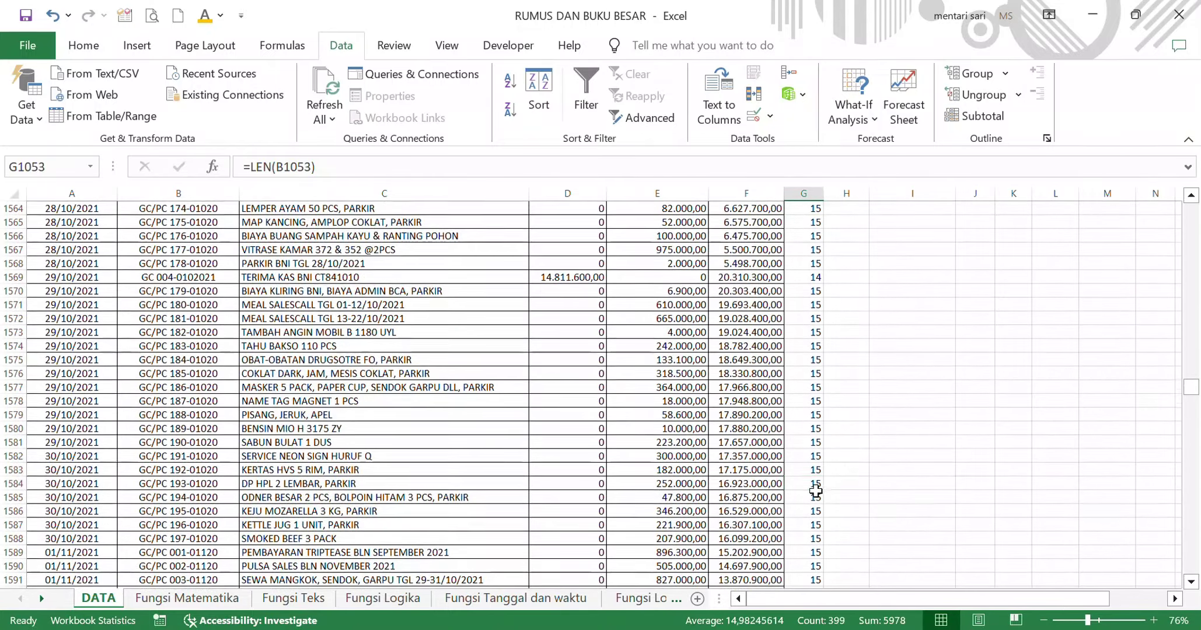
click(815, 485)
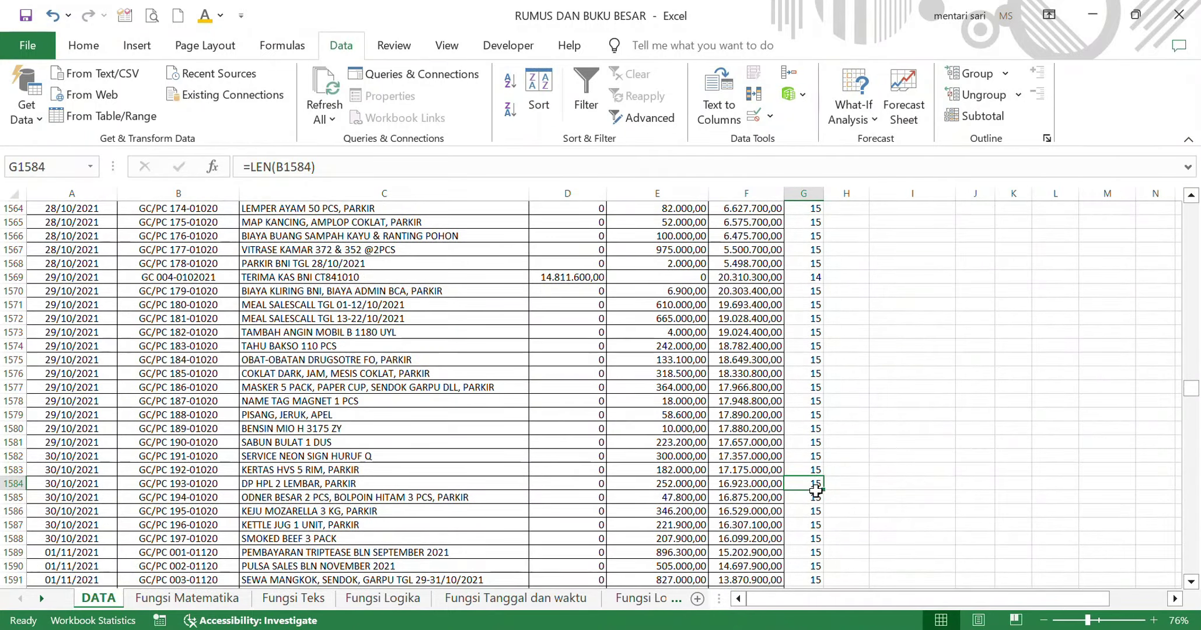
key(ctrl+shift+Down)
scroll(816, 491, down, 6)
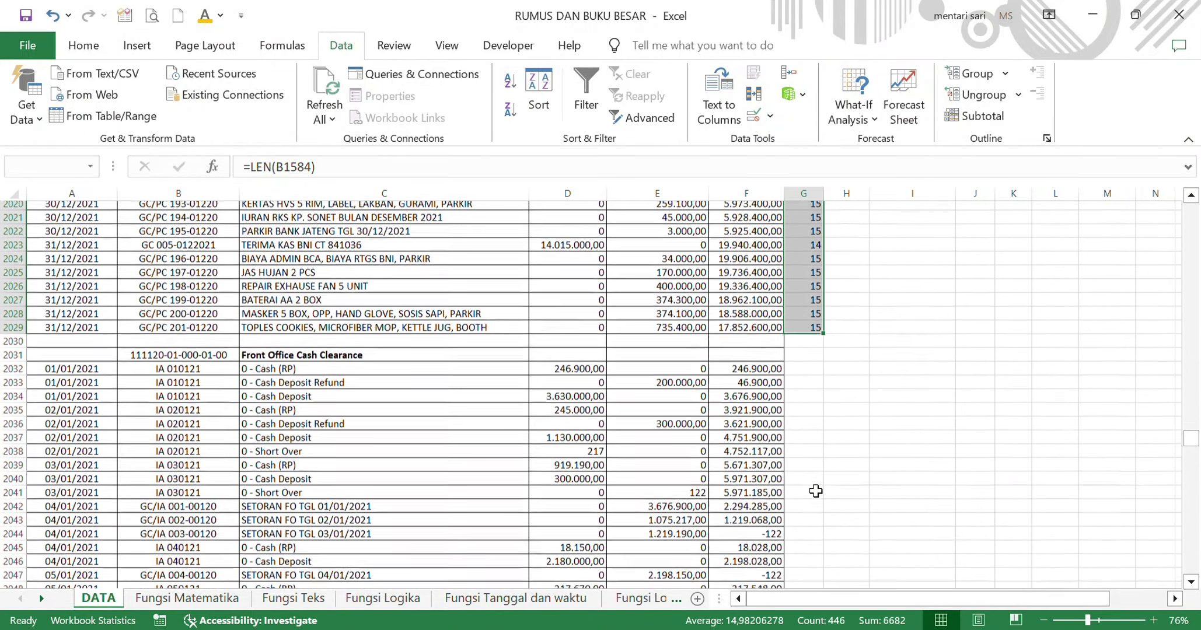
click(815, 330)
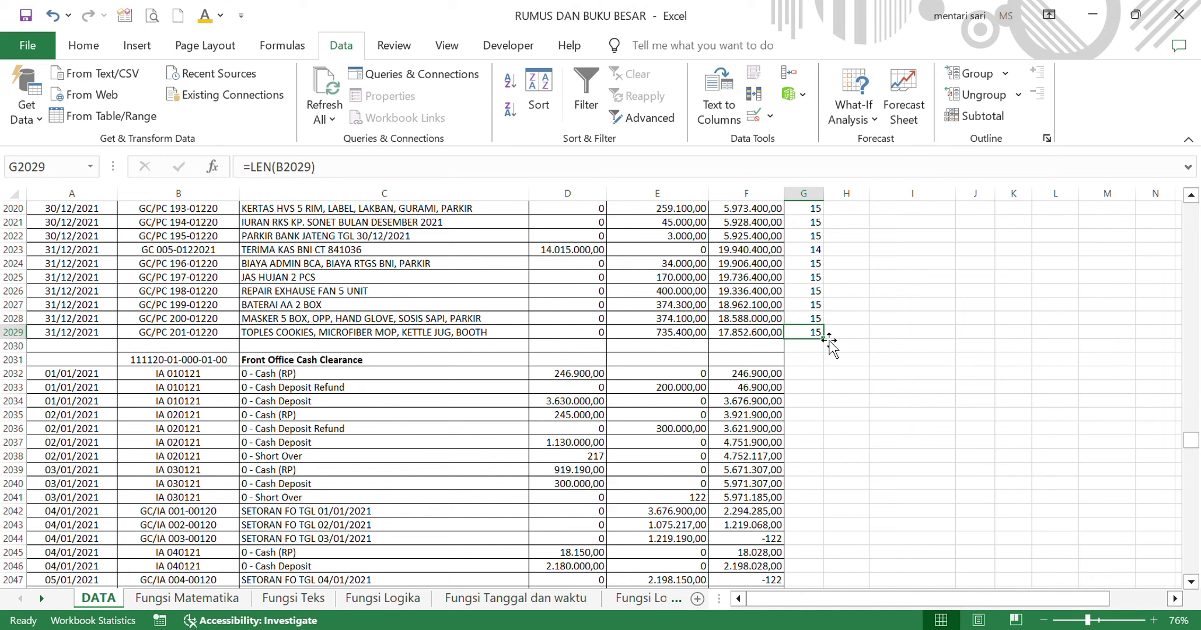
drag(829, 341, 827, 416)
key(Escape)
drag(830, 341, 823, 445)
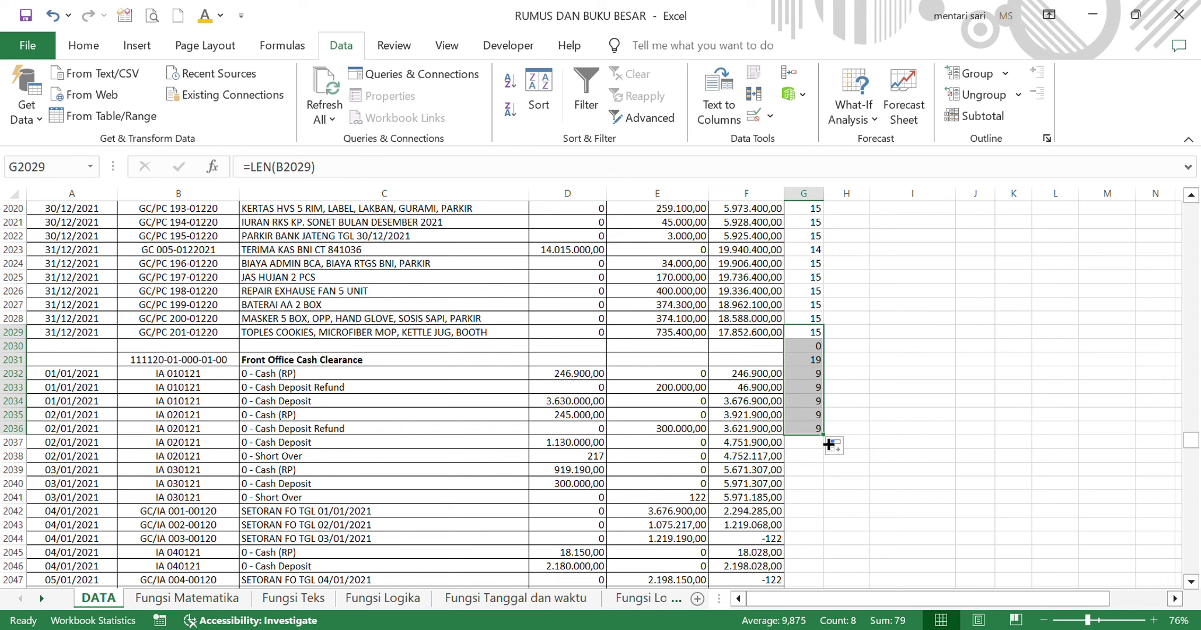
double_click(823, 435)
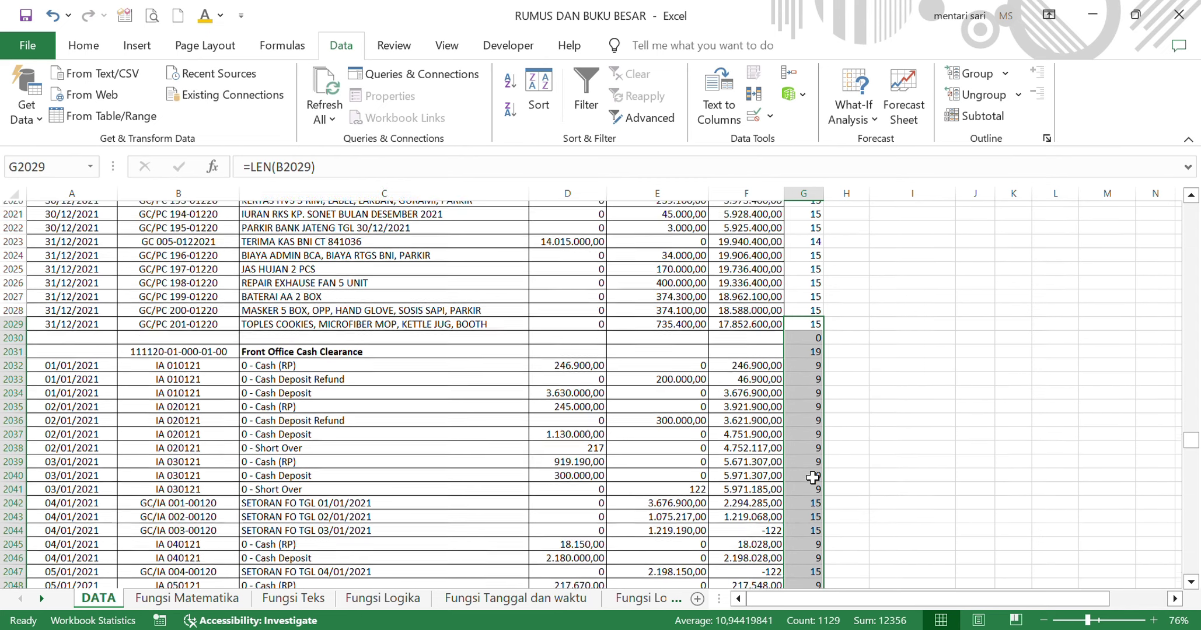
Compare the character count in G2031 with the Front Office Cash Clearance account number in row 2031.
scroll(813, 478, down, 4)
scroll(812, 478, up, 3)
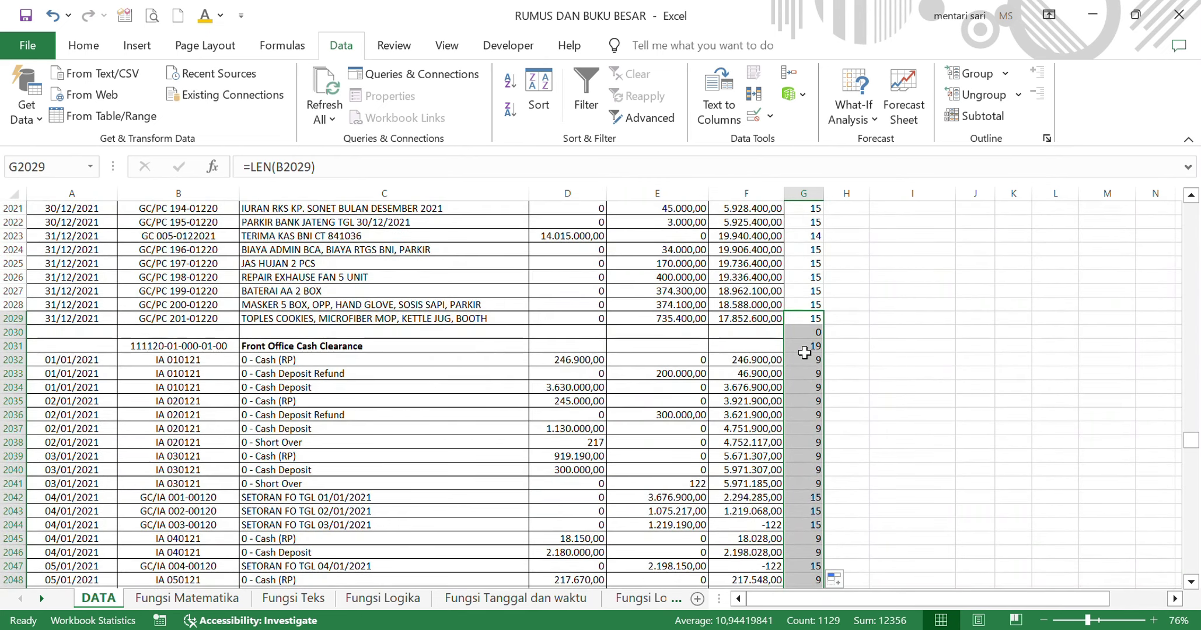
drag(804, 346, 199, 353)
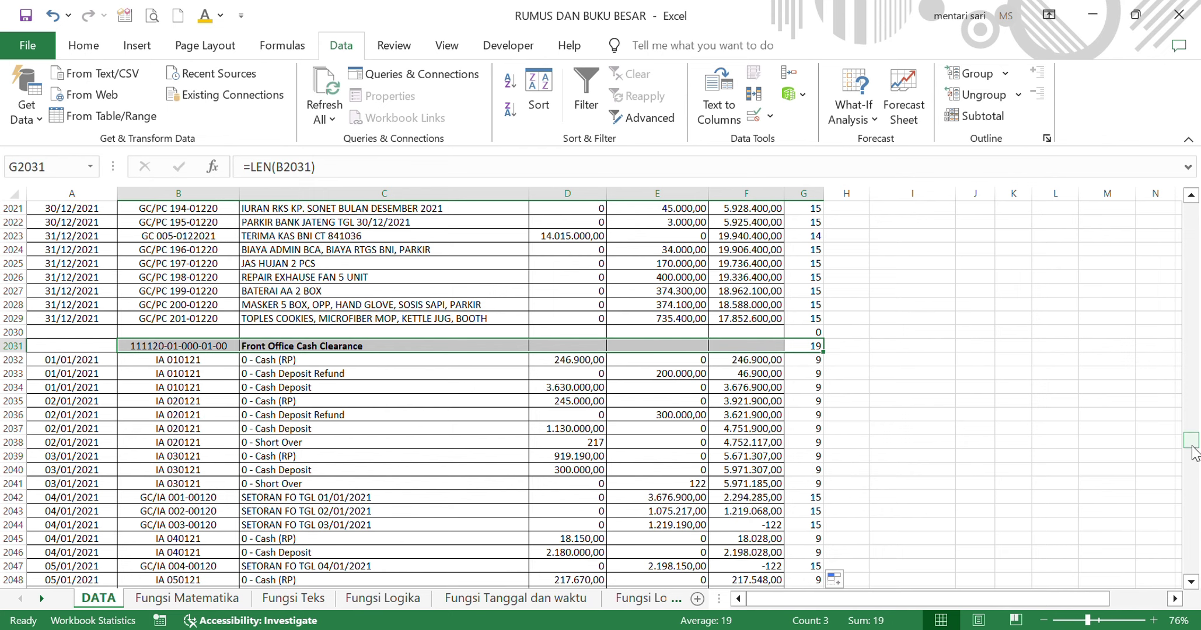
Enter =IF(LEN(B5)=19;1;"") in I5 under Kode 1 to mark account number rows with 1.
drag(1192, 444, 1192, 202)
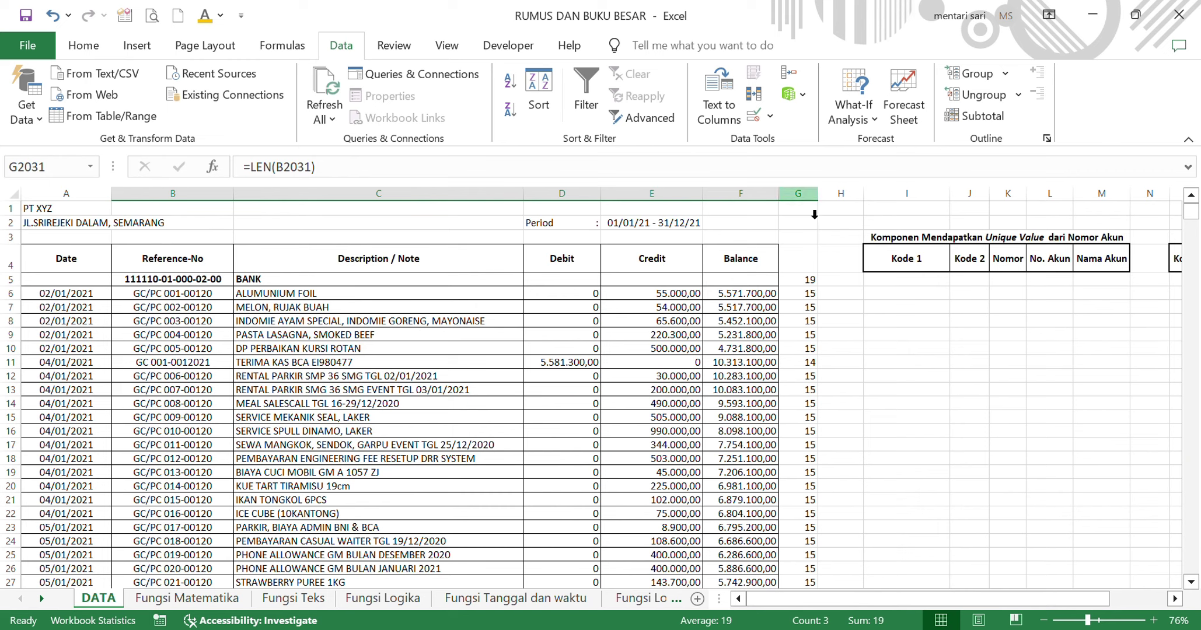
click(888, 281)
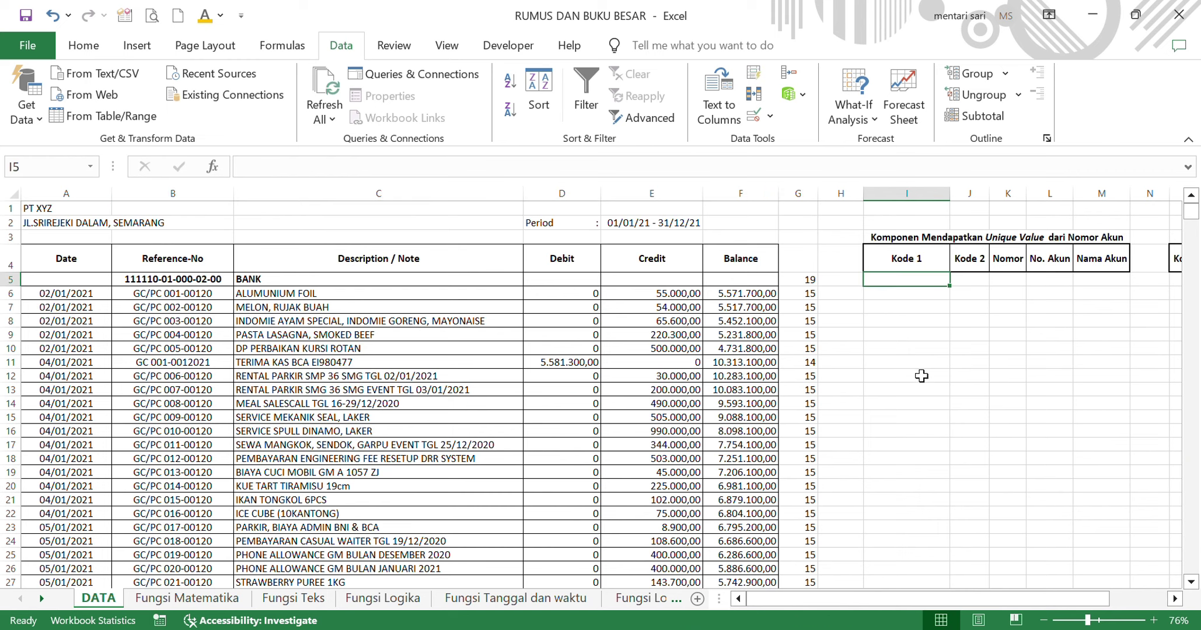
text(=)
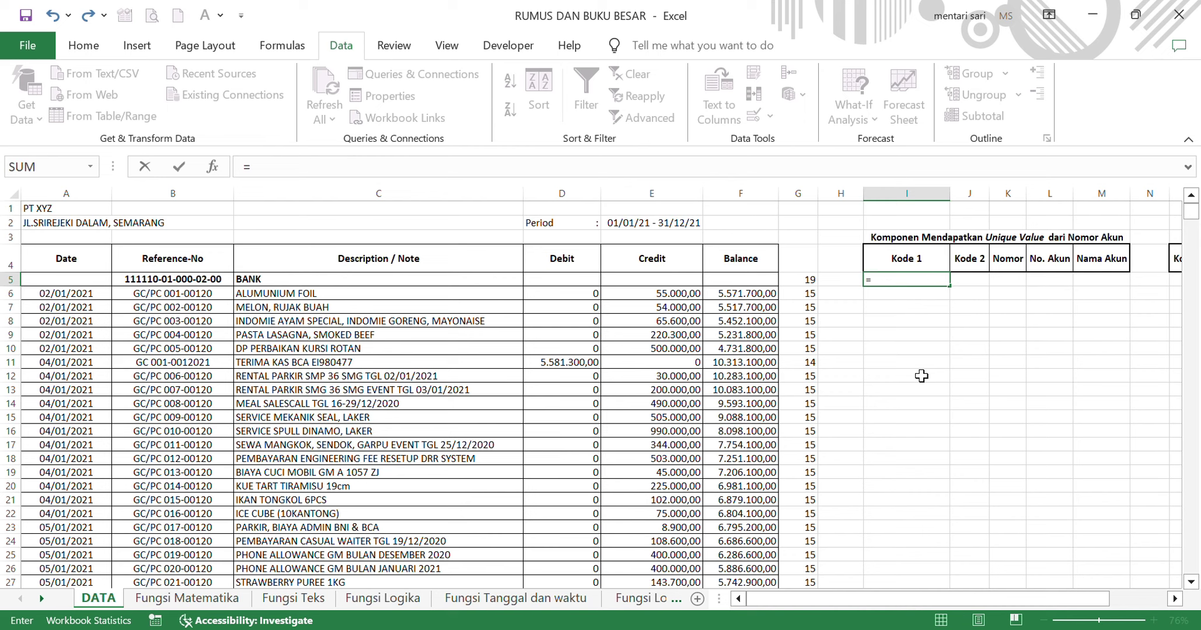
text(if(len()
click(158, 285)
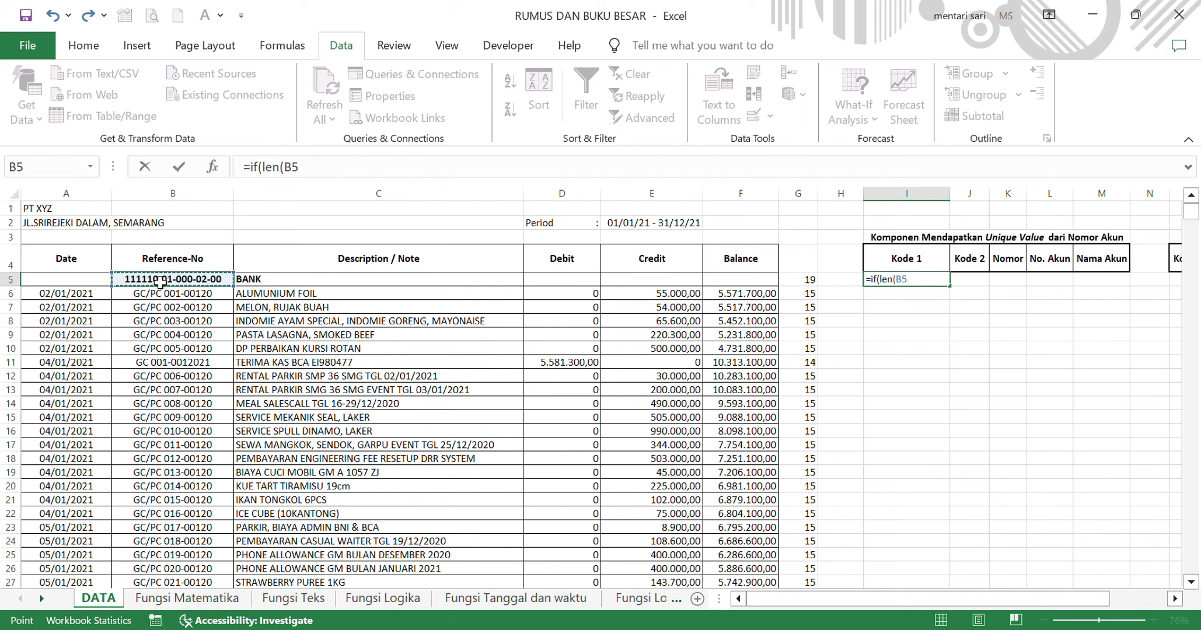
text()=19;)
text(1)
text(;""))
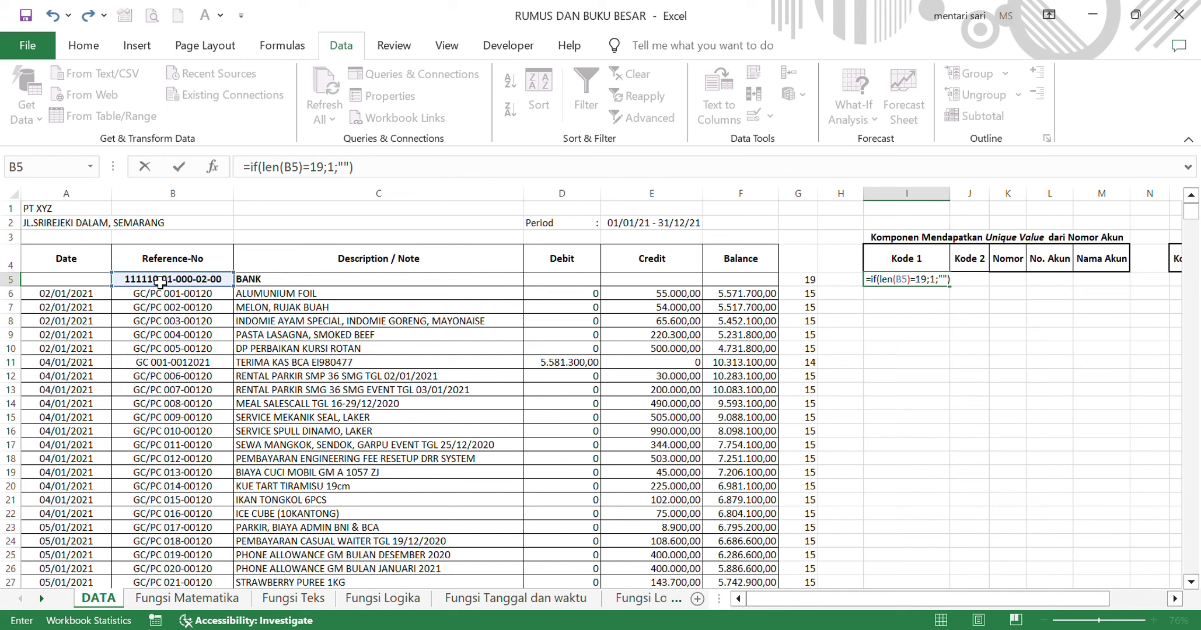
key(ctrl+Return)
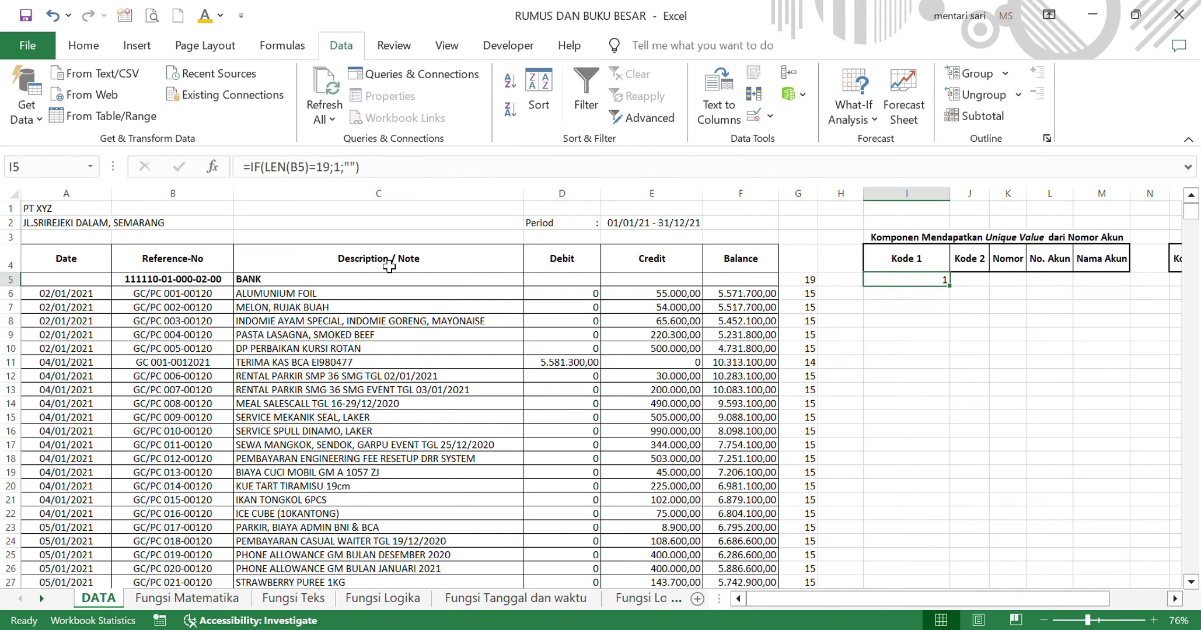
Fill the Kode 1 formula from I5 down column I to about row 891.
drag(906, 281, 908, 295)
click(917, 286)
drag(954, 295, 920, 559)
scroll(980, 501, down, 1)
scroll(980, 500, up, 1)
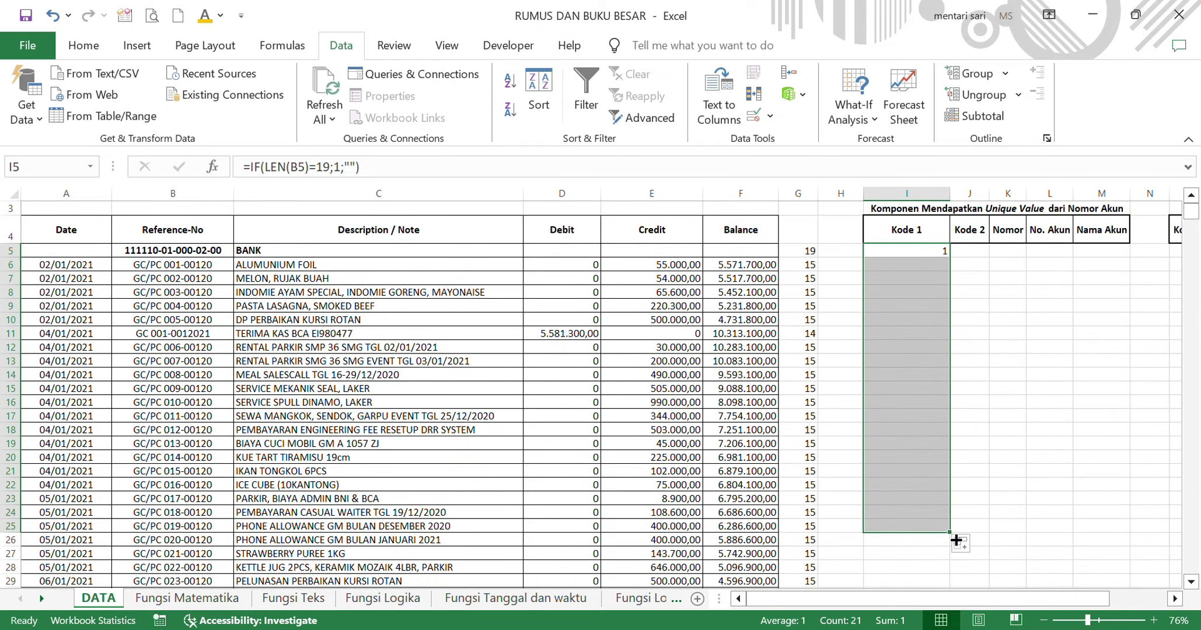
scroll(987, 478, down, 1)
click(988, 364)
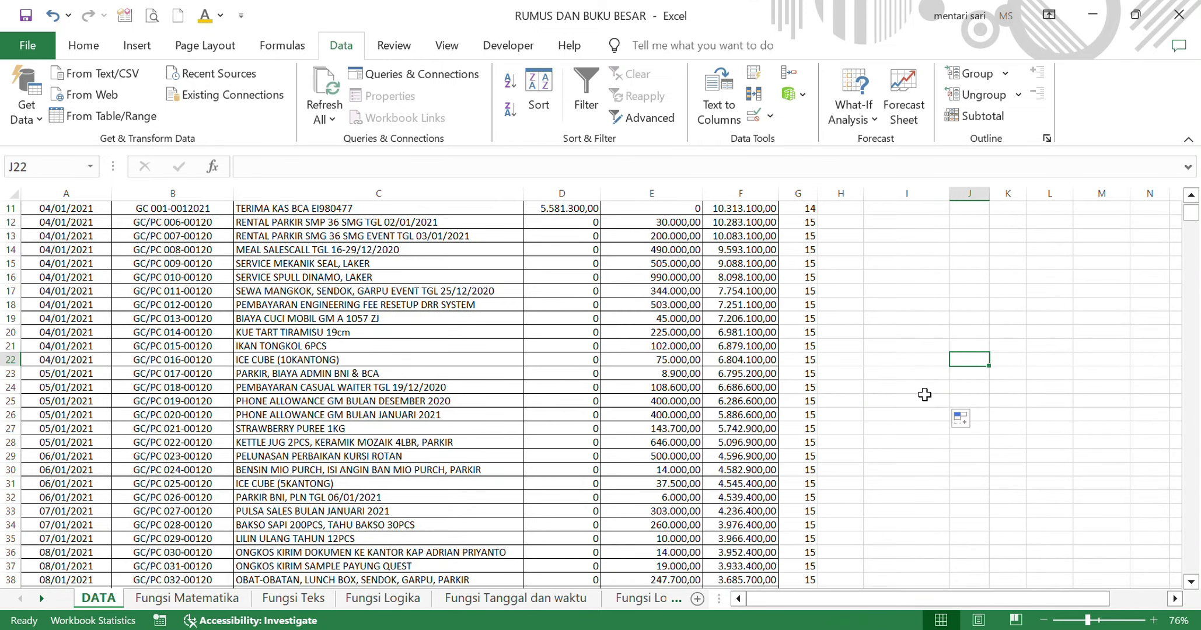
click(922, 397)
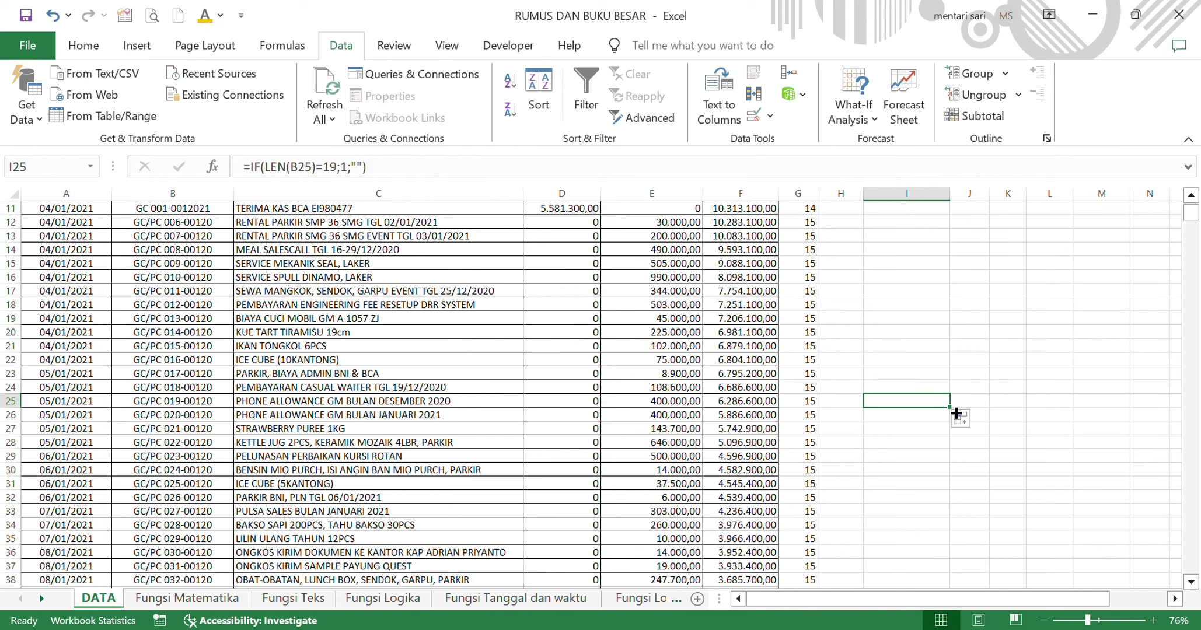
drag(956, 413, 936, 561)
click(927, 528)
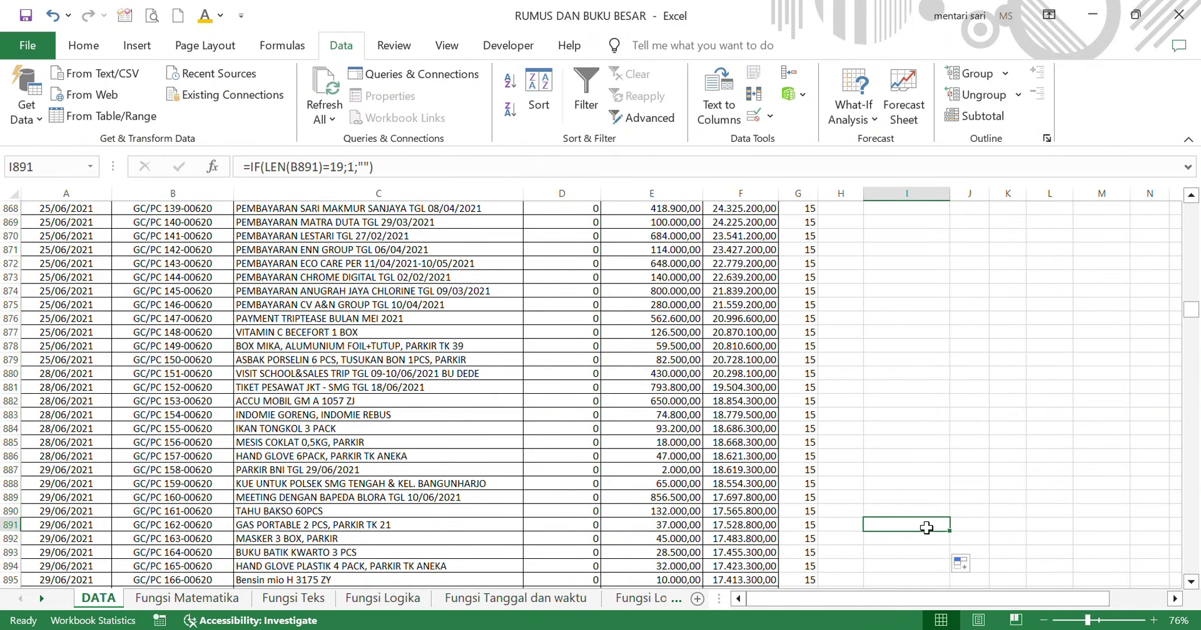
Copy the Kode 1 formula from I891 into I892:I3157 to cover the remaining ledger rows.
key(ctrl+c)
scroll(917, 514, down, 2)
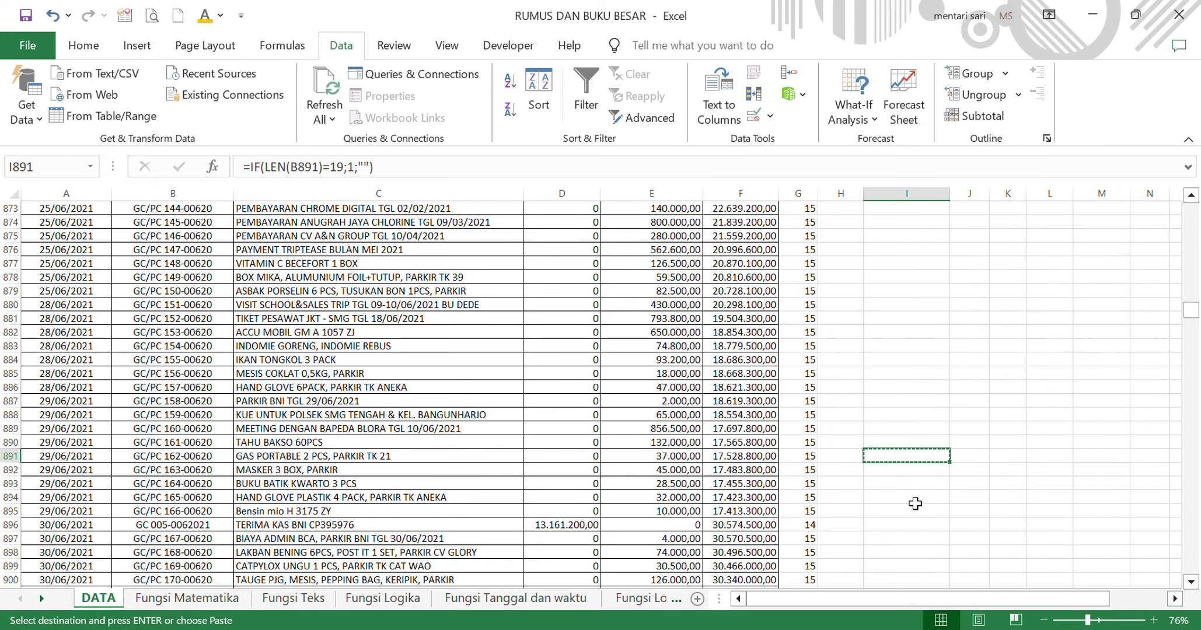
click(903, 475)
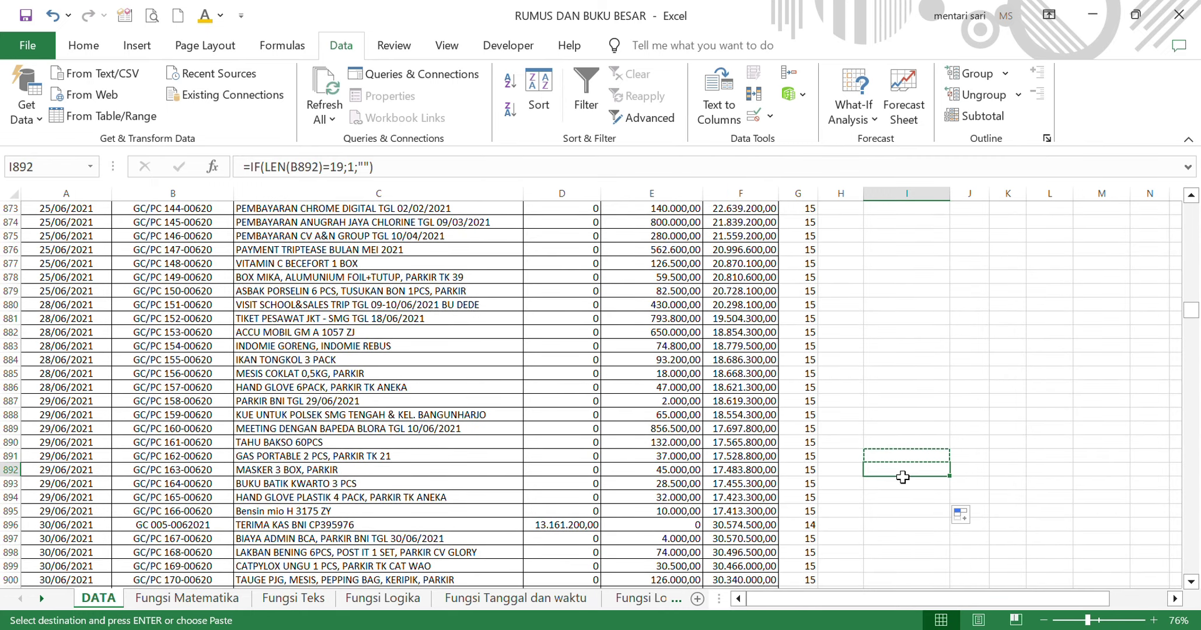
key(ctrl+shift+Down)
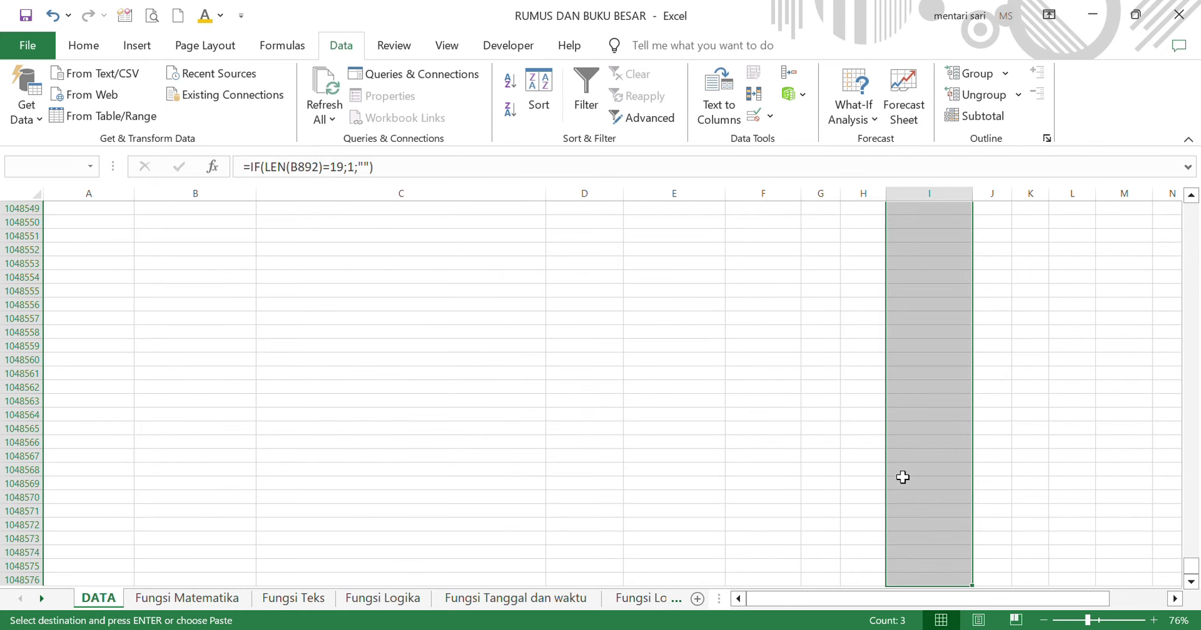
key(ctrl+shift+Up)
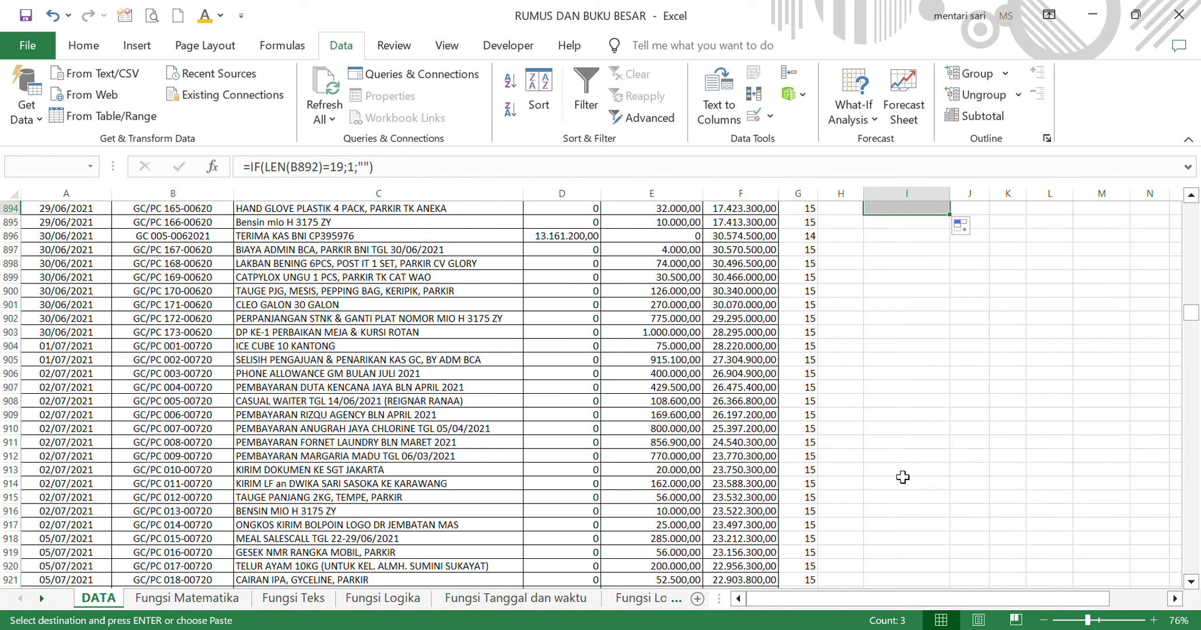
key(ctrl+shift+Down)
key(ctrl+shift+Up)
scroll(1191, 315, down, 4)
drag(1195, 426, 1199, 568)
scroll(817, 477, down, 20)
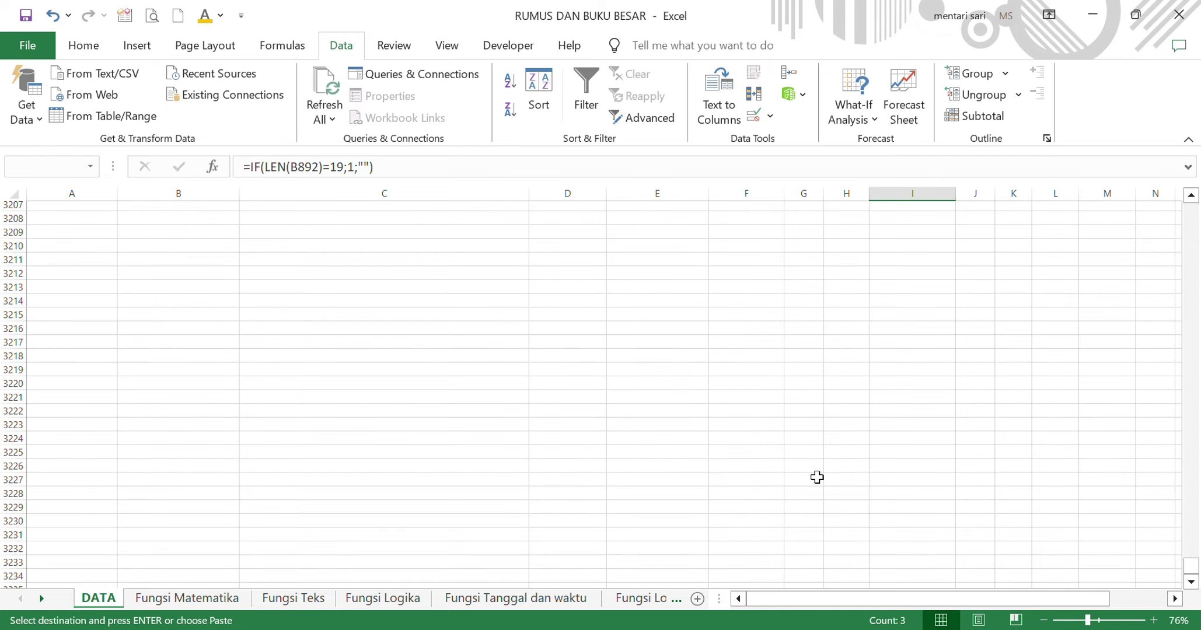
scroll(818, 477, up, 13)
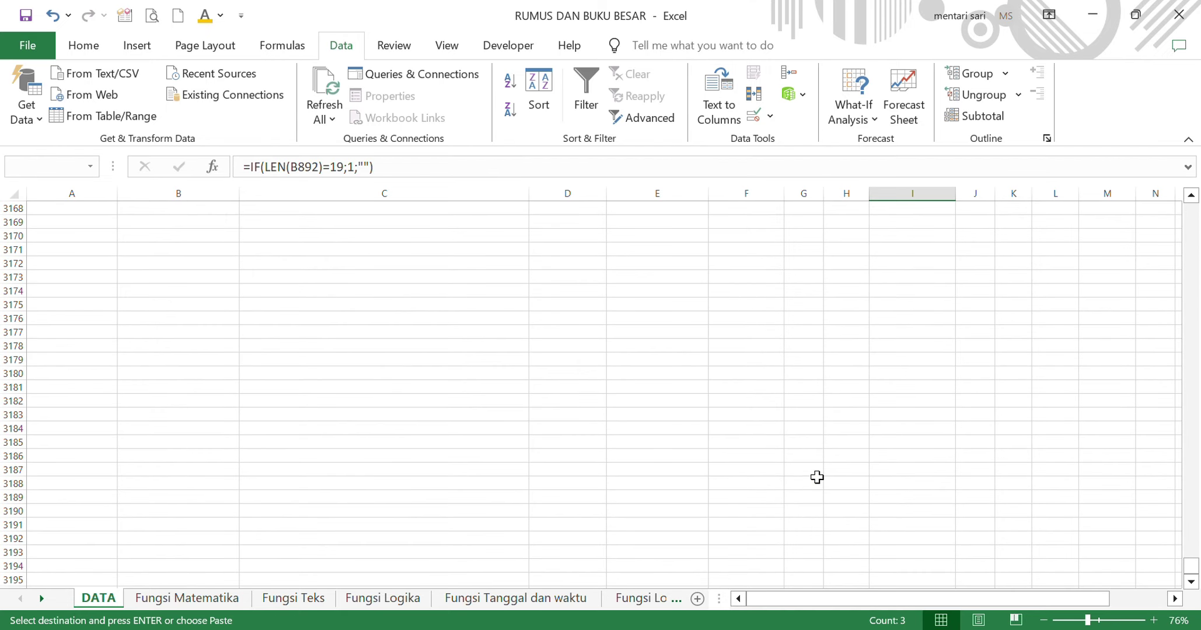
scroll(817, 478, up, 10)
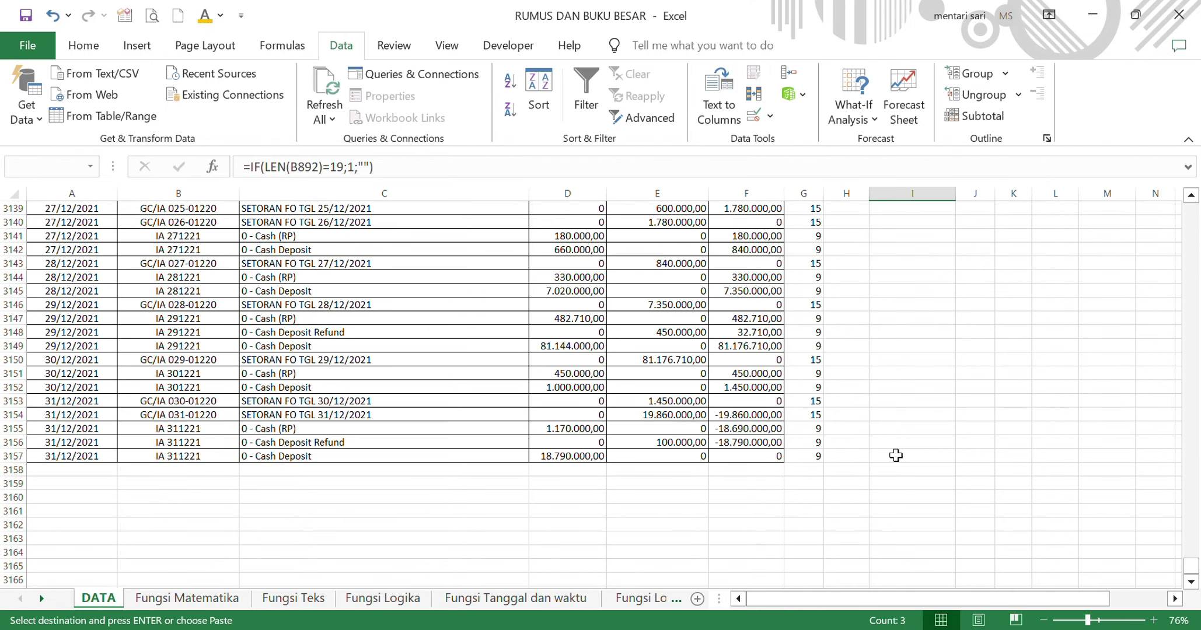
shift+click(896, 456)
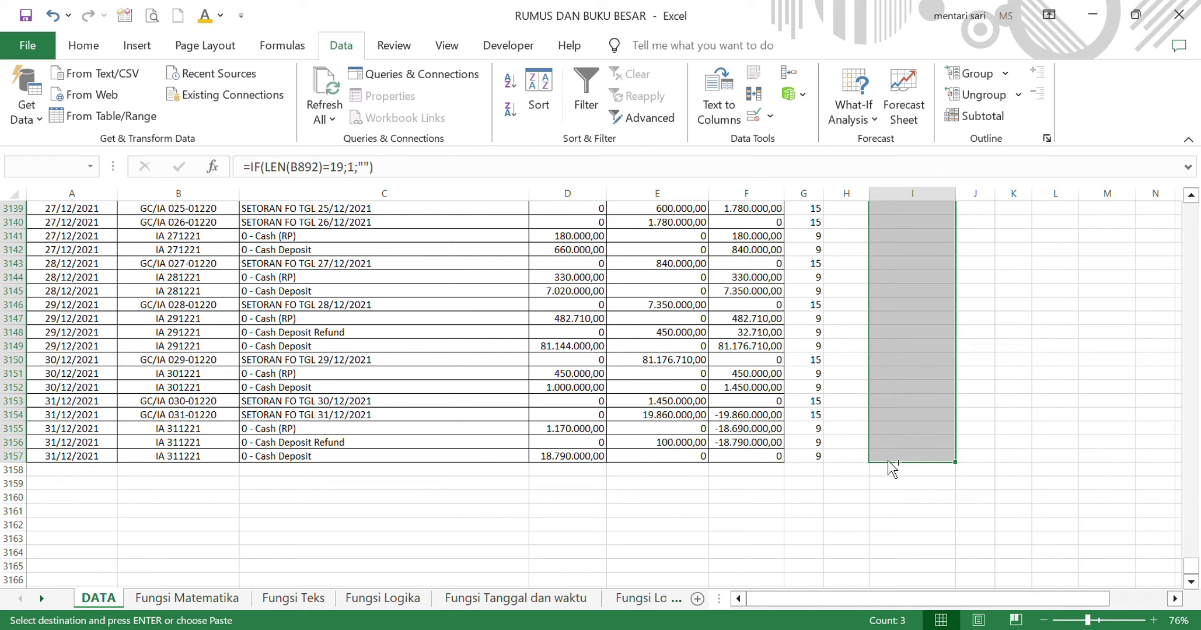
key(ctrl+v)
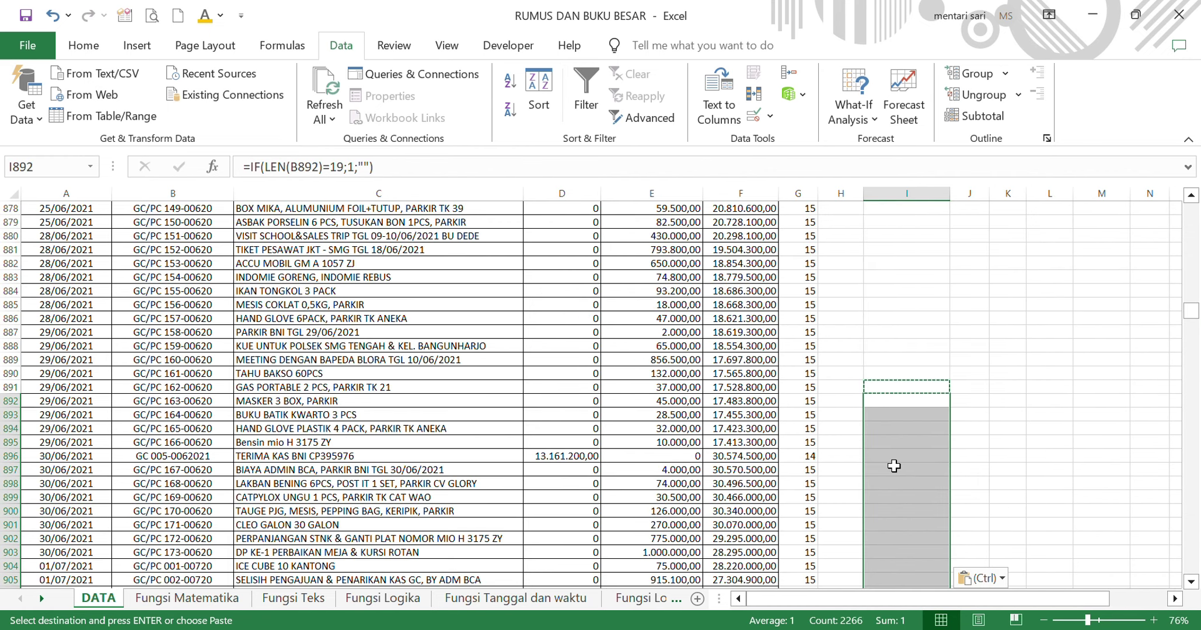
Check the copied Kode 1 formula in I895 and further down column I for correct Reference-No references.
click(902, 443)
click(594, 171)
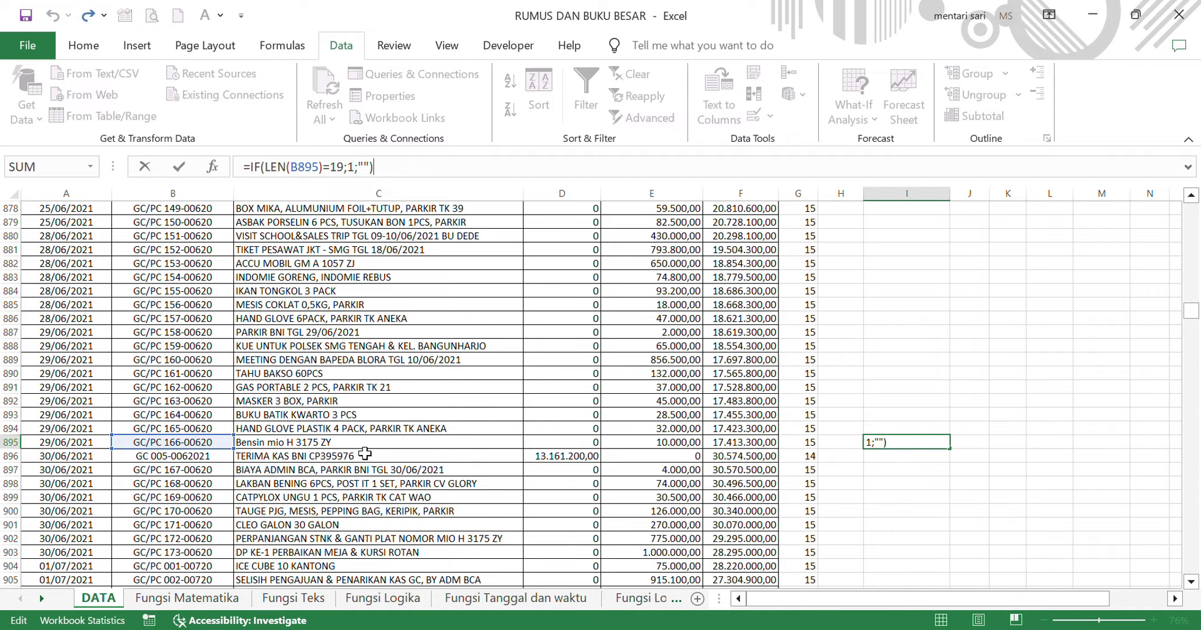
key(Return)
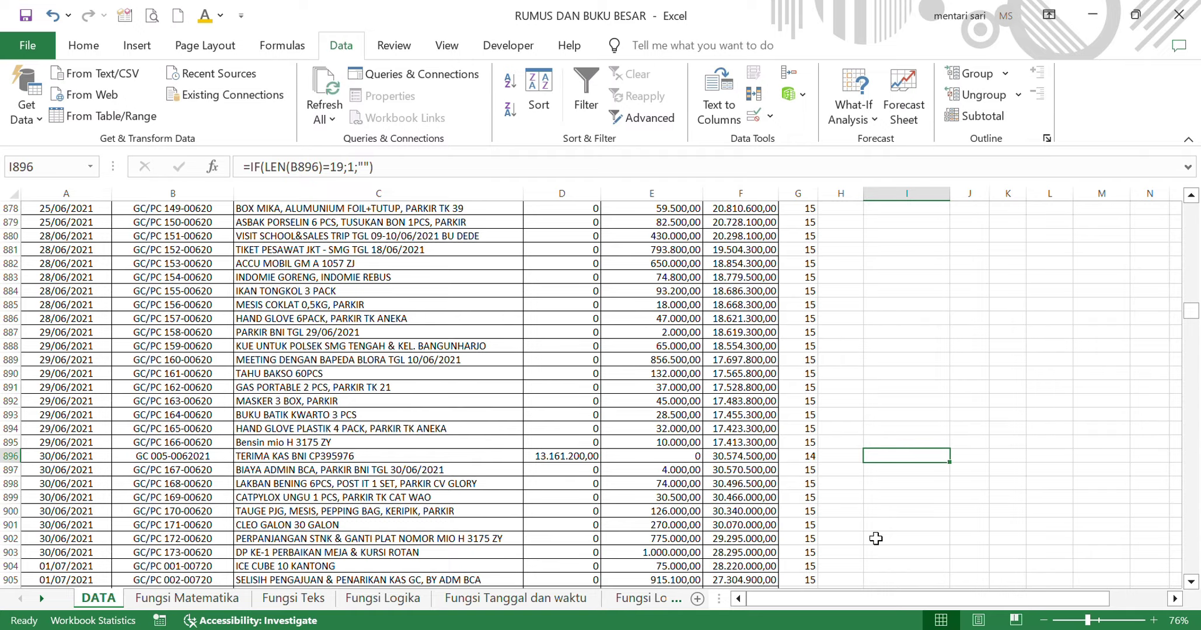
scroll(947, 461, down, 9)
scroll(946, 461, down, 20)
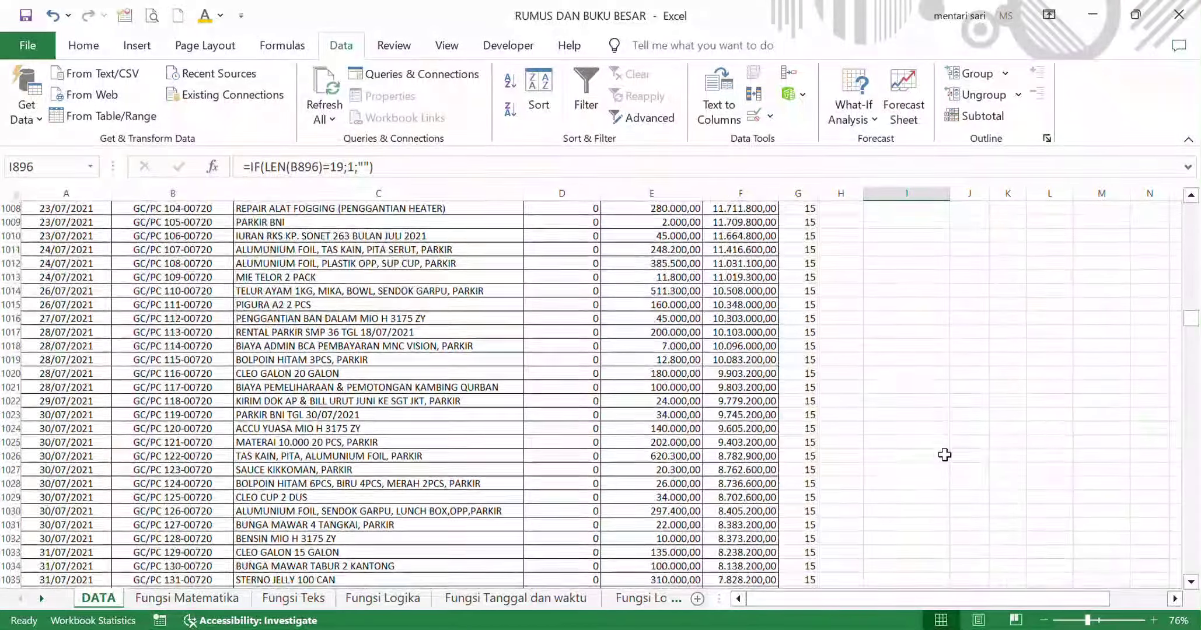
scroll(945, 455, down, 20)
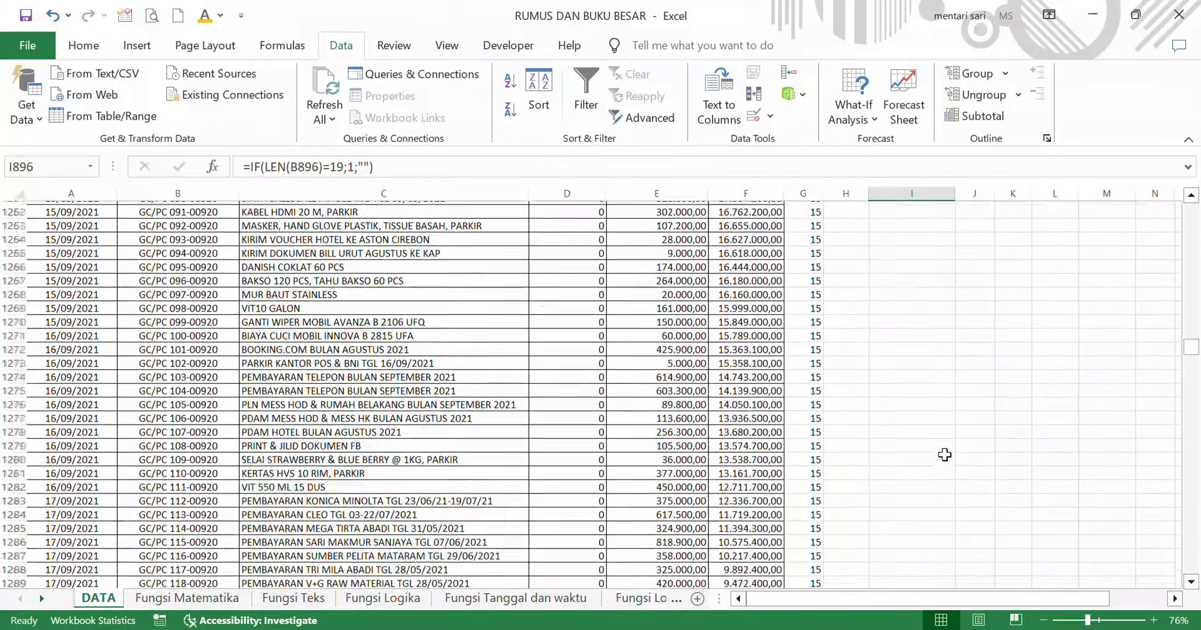
scroll(943, 456, down, 20)
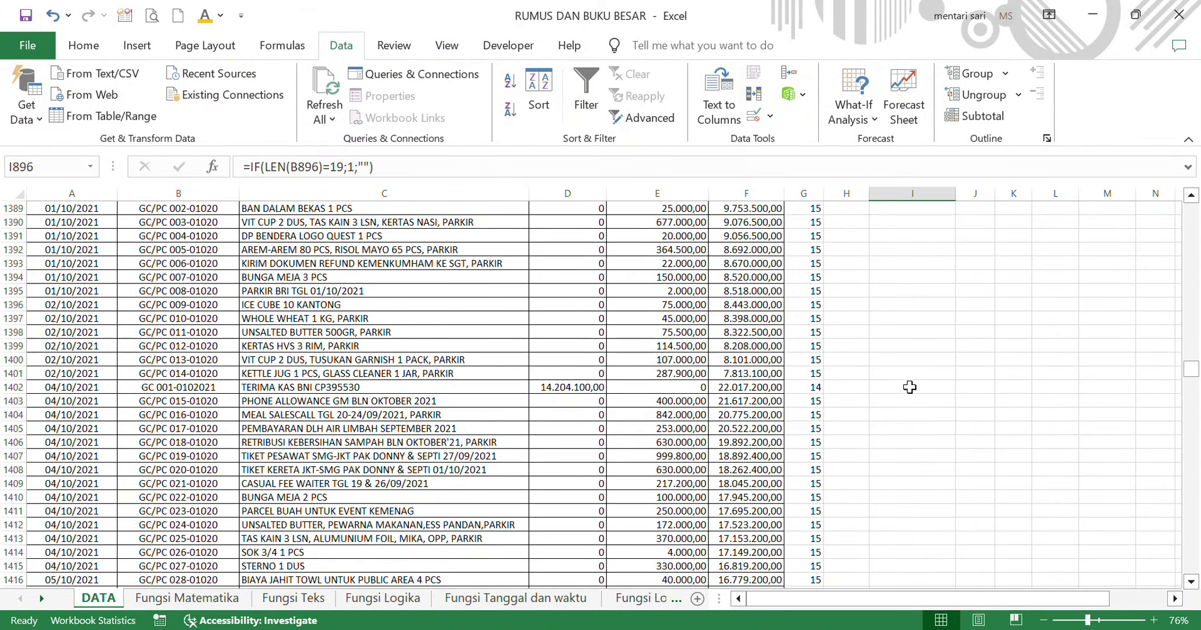
click(903, 407)
key(ctrl+shift+Down)
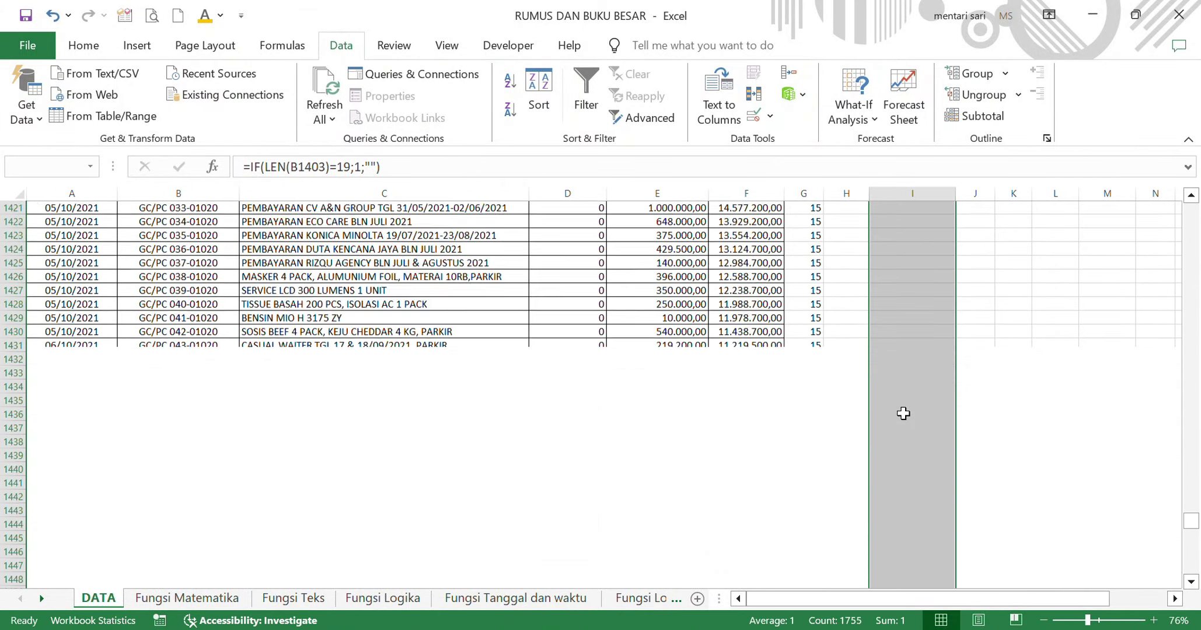
scroll(903, 413, up, 5)
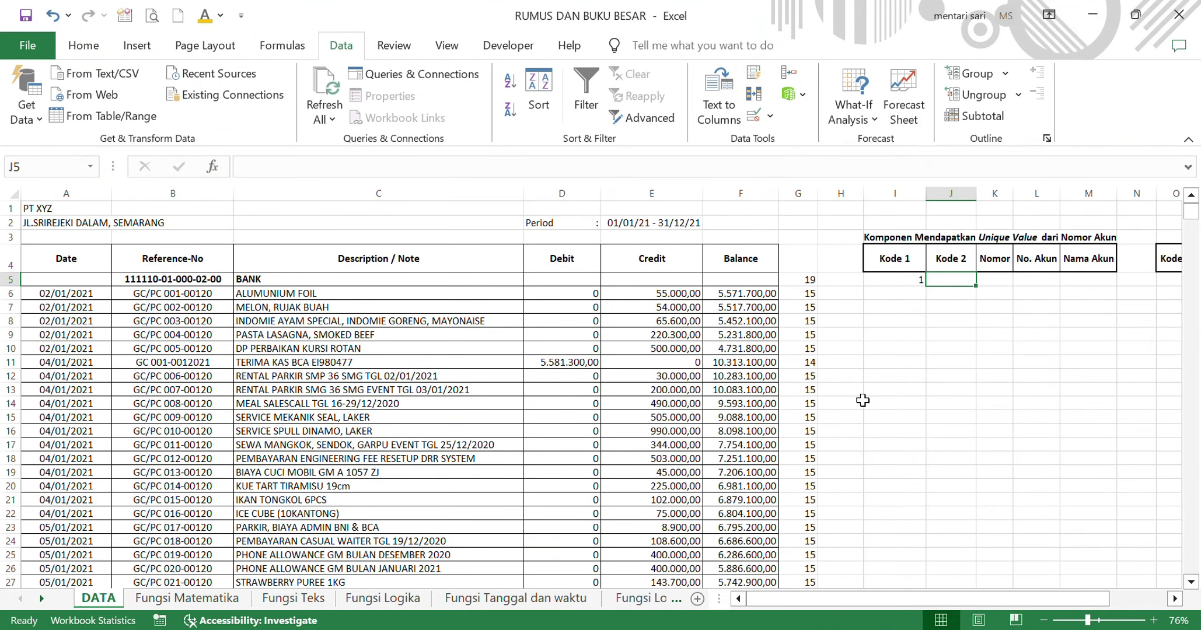
Begin the Kode 2 formula in J5 with =IF(I5="";"";COUNTIF( so blank Kode 1 rows stay blank.
text(=if()
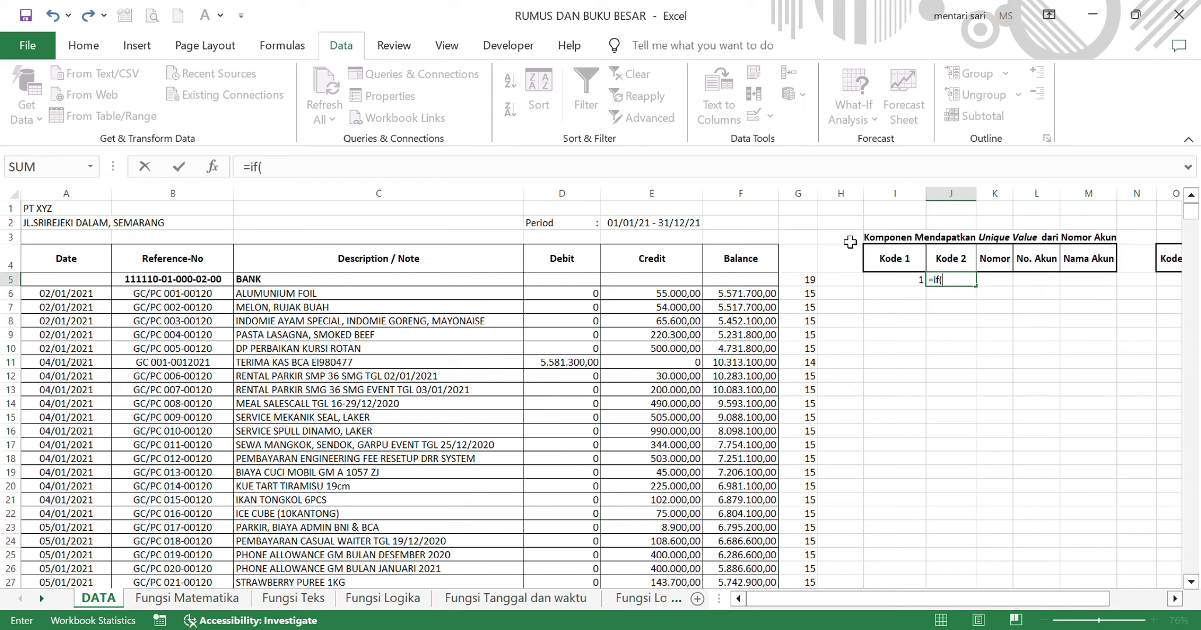
click(912, 287)
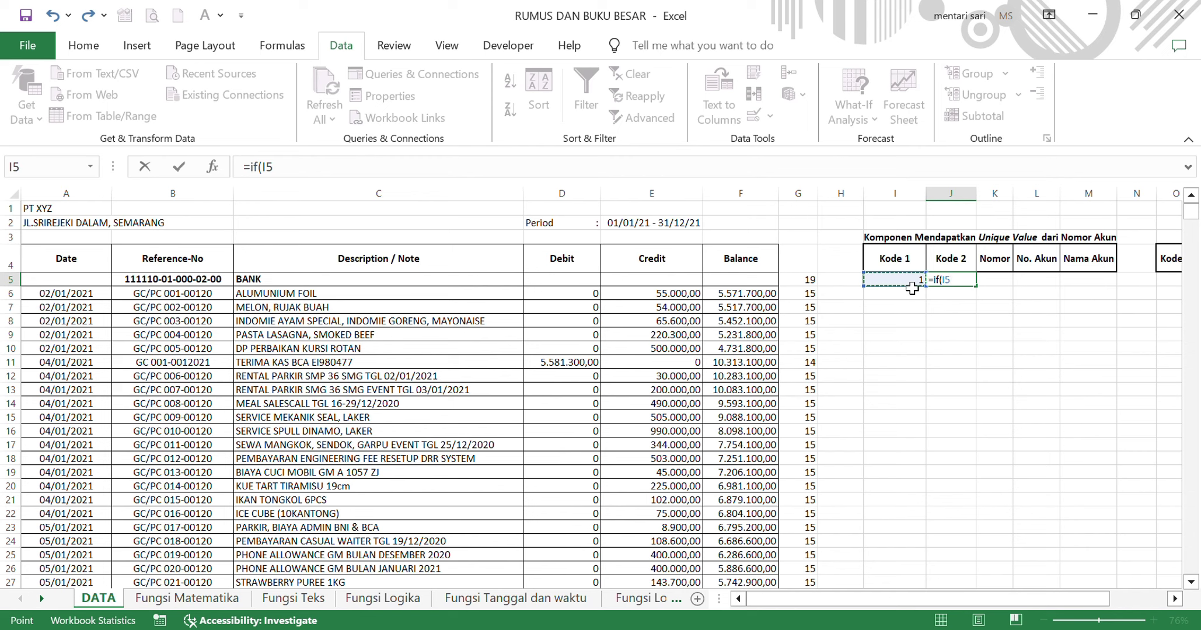
text(;)
text(=)
text(coun)
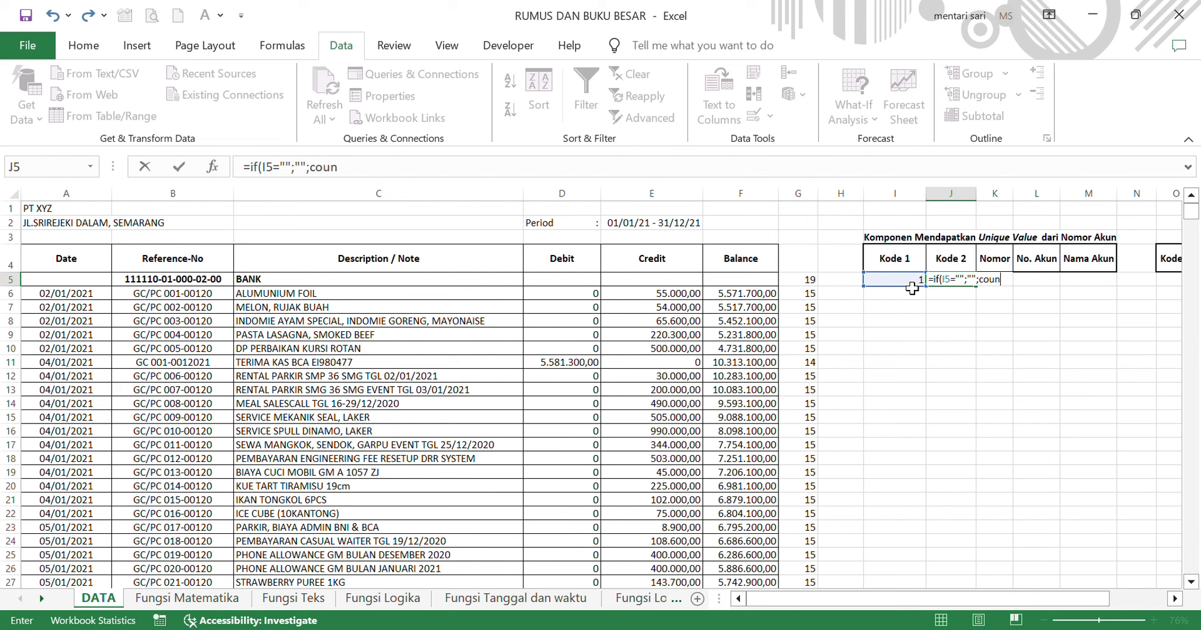
text(tif()
Try using the whole column range I:I as the COUNTIF range in the J5 formula.
click(916, 197)
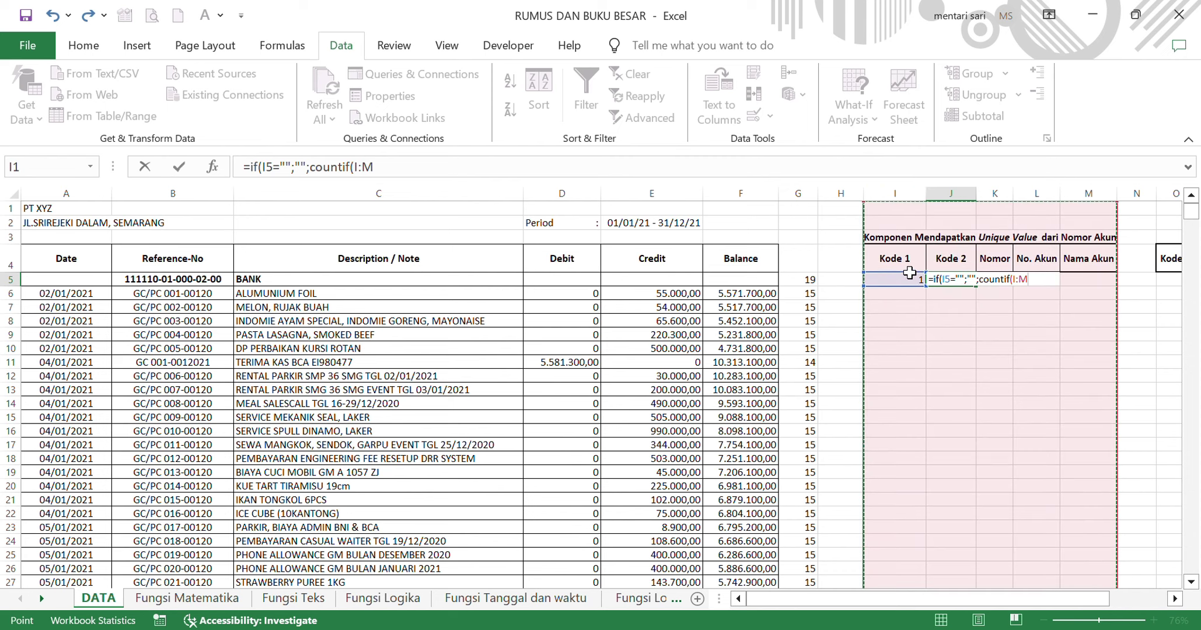
click(397, 175)
key(BackSpace)
key(BackSpace)
key(BackSpace)
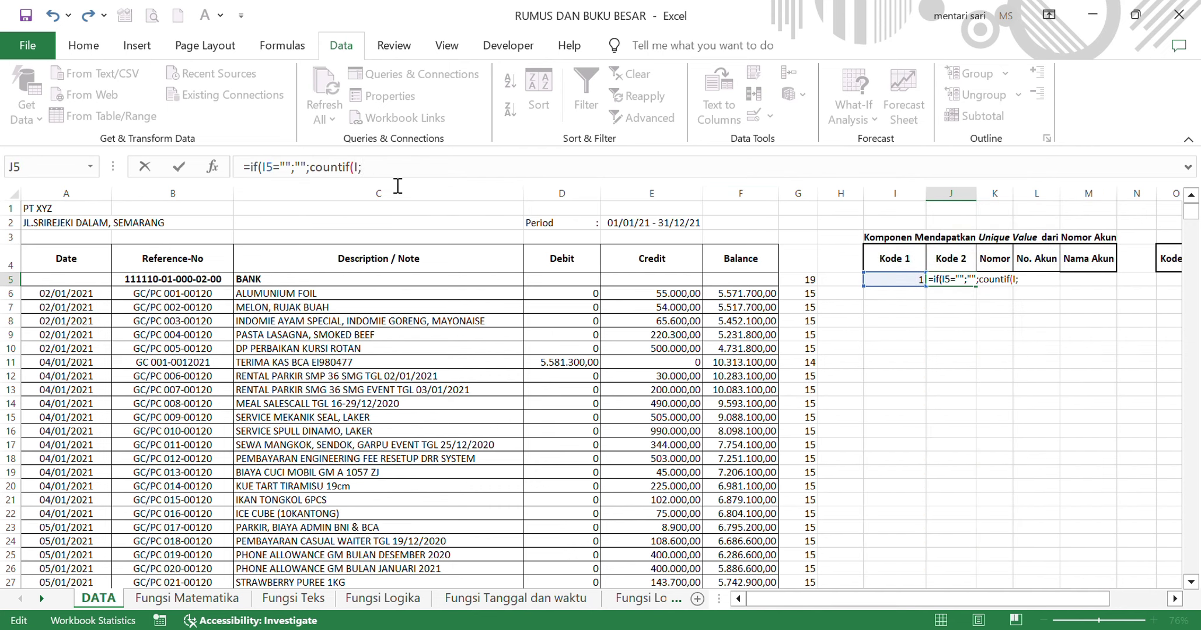
key(BackSpace)
key(BackSpace)
text(:i)
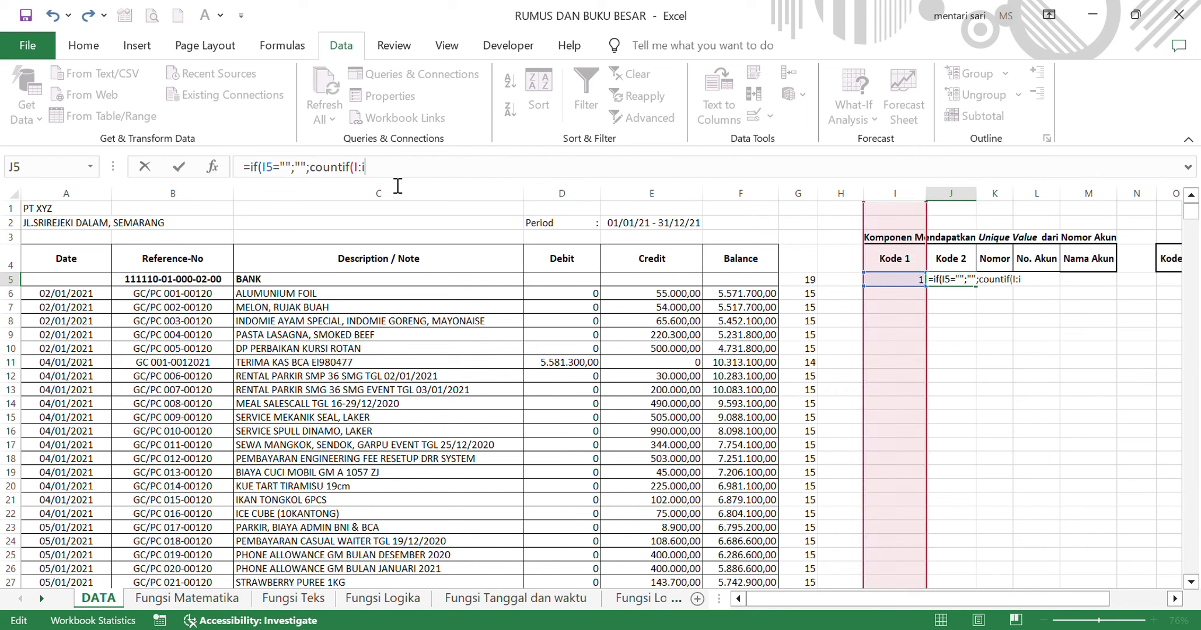
key(BackSpace)
text(I)
drag(355, 168, 365, 173)
key(F4)
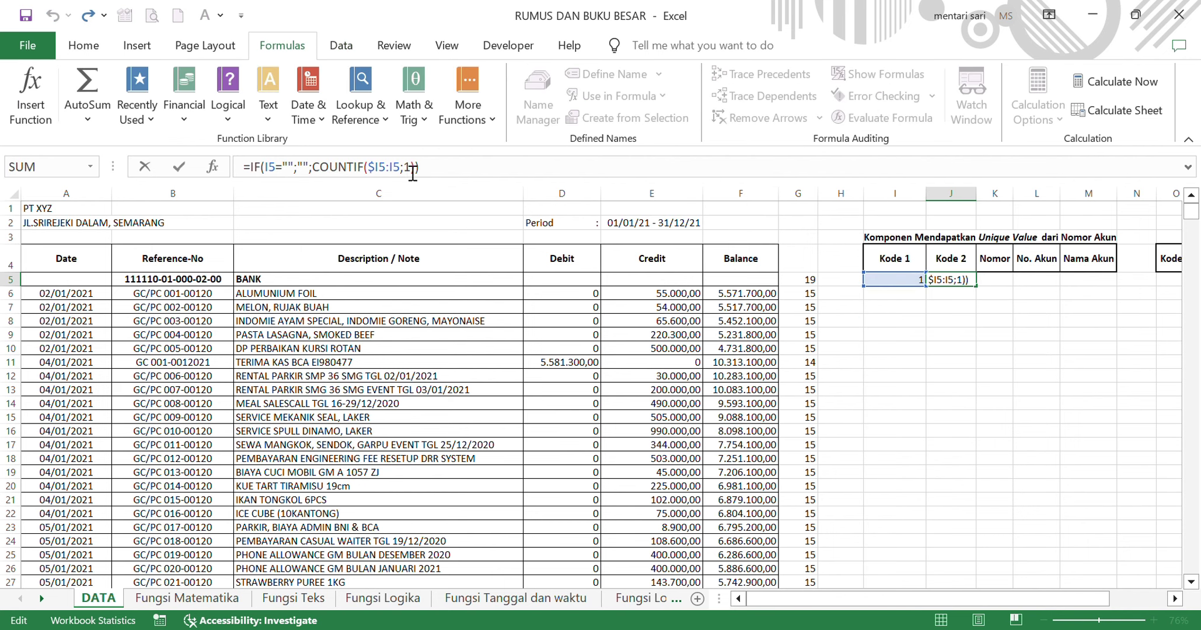
Make the first COUNTIF reference absolute so J5 contains =IF(I5="";"";COUNTIF($I$5:I5;1)).
drag(403, 168, 390, 175)
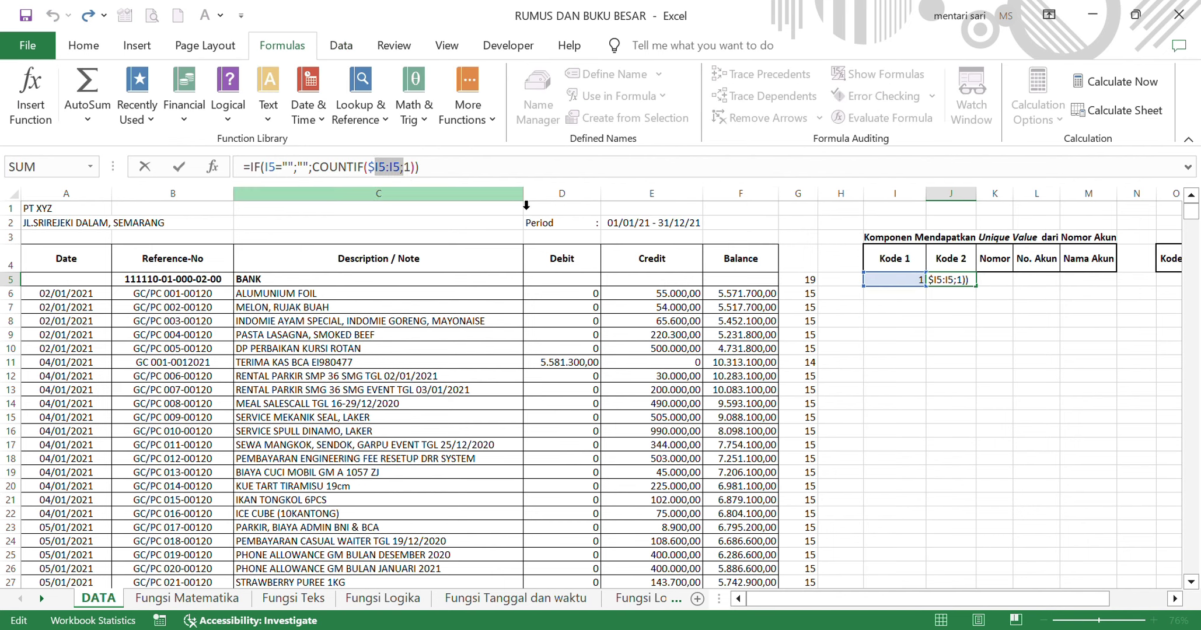
click(460, 184)
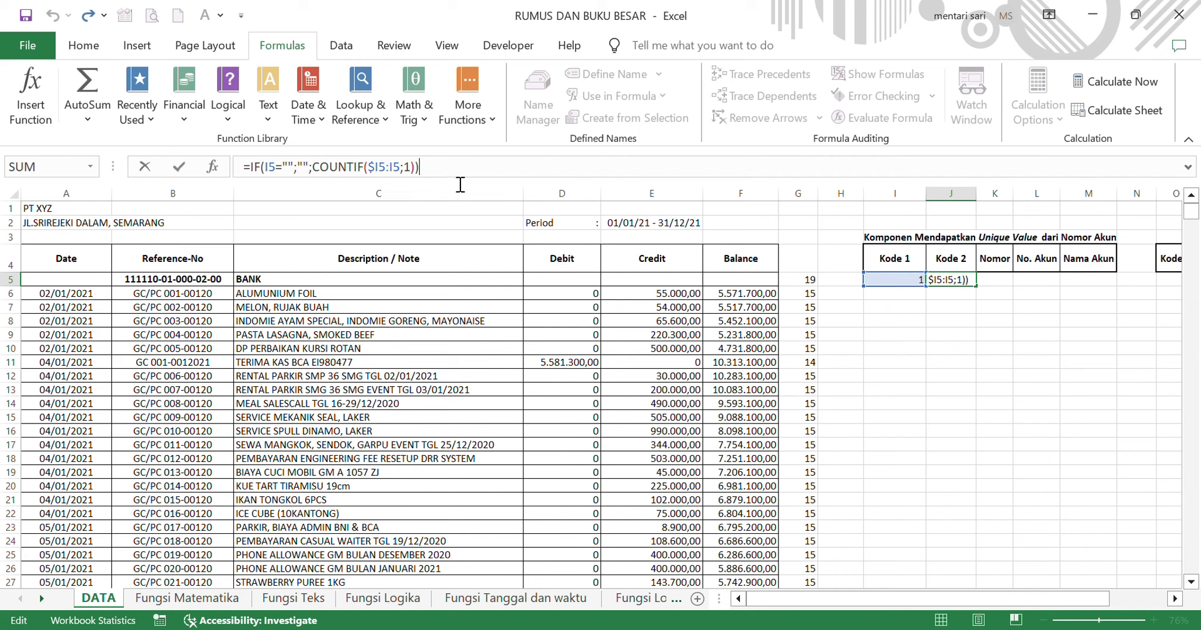
double_click(380, 174)
key(F4)
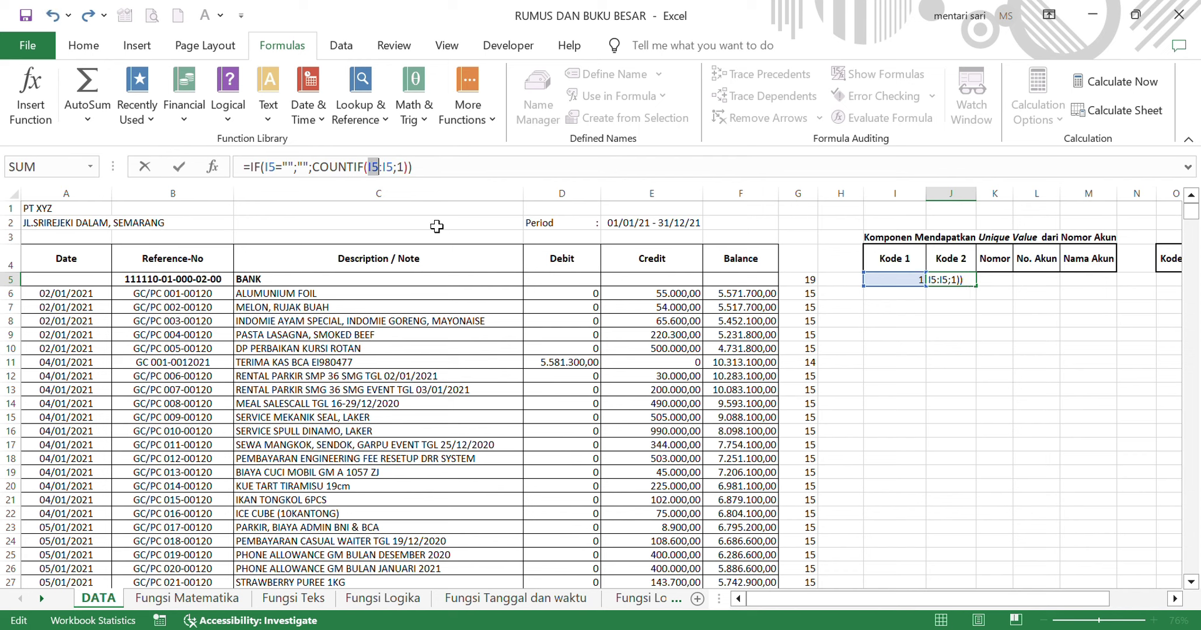
key(F4)
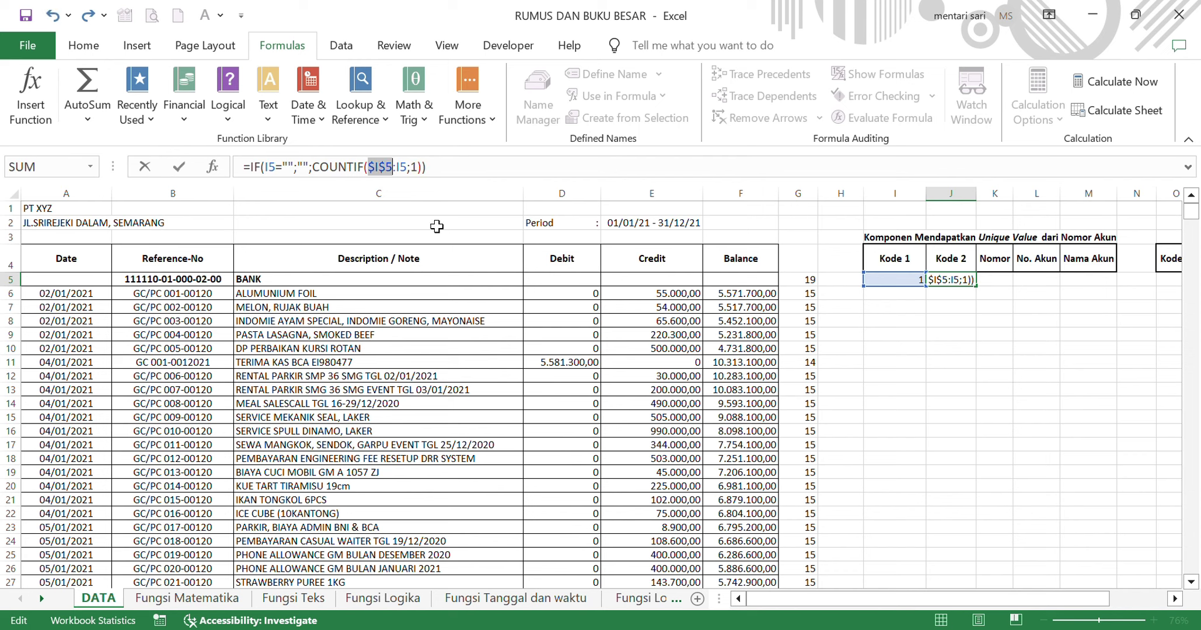
key(Return)
Fill the Kode 2 formula from J5 down column J and check the copied formula in J607.
click(943, 283)
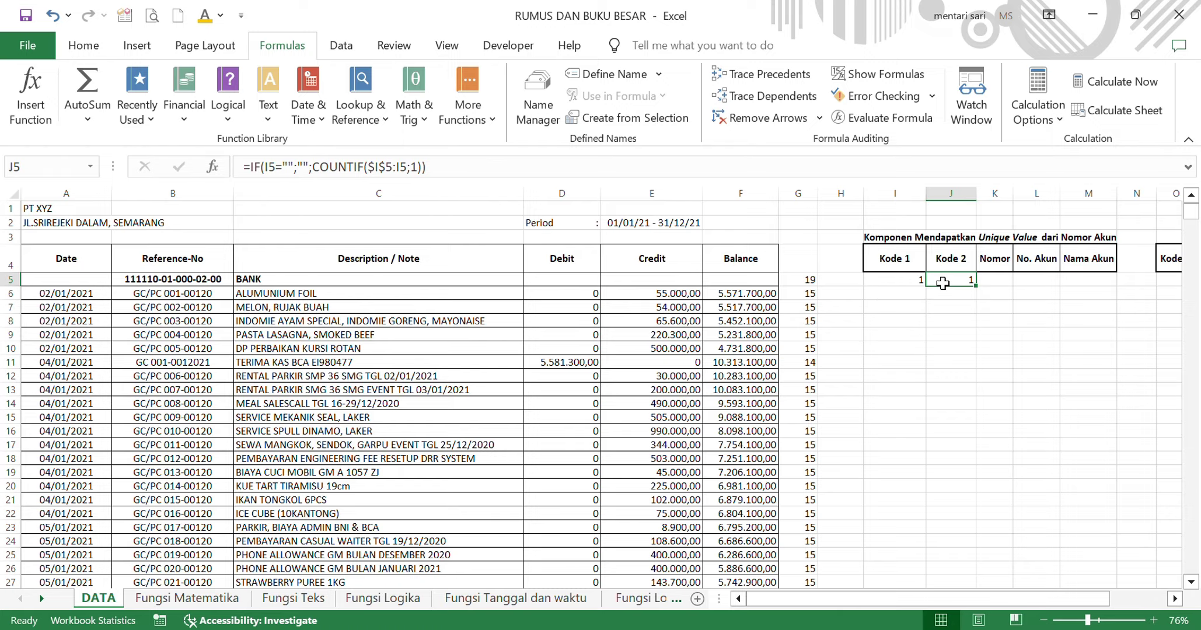
double_click(977, 286)
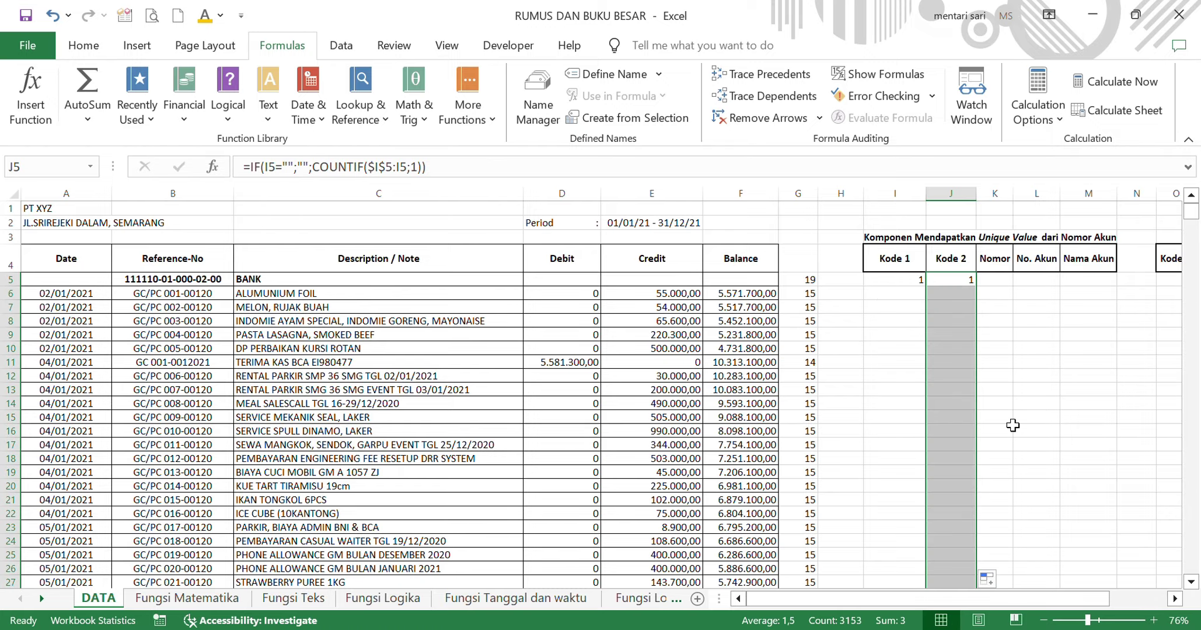
scroll(1013, 426, down, 16)
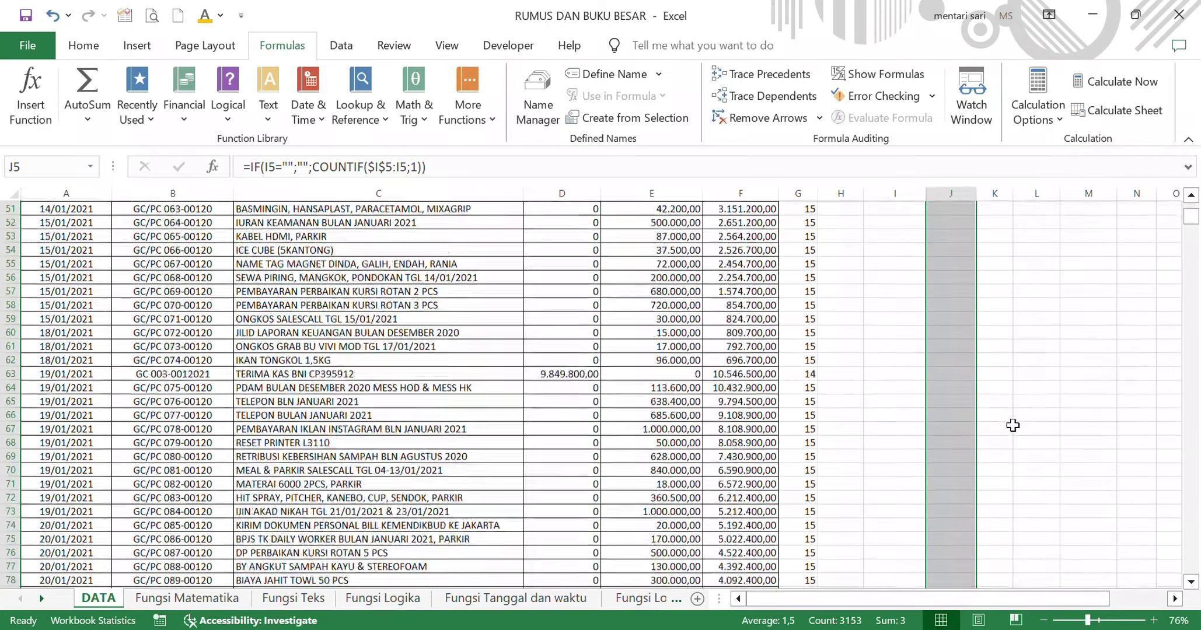
scroll(1013, 425, down, 20)
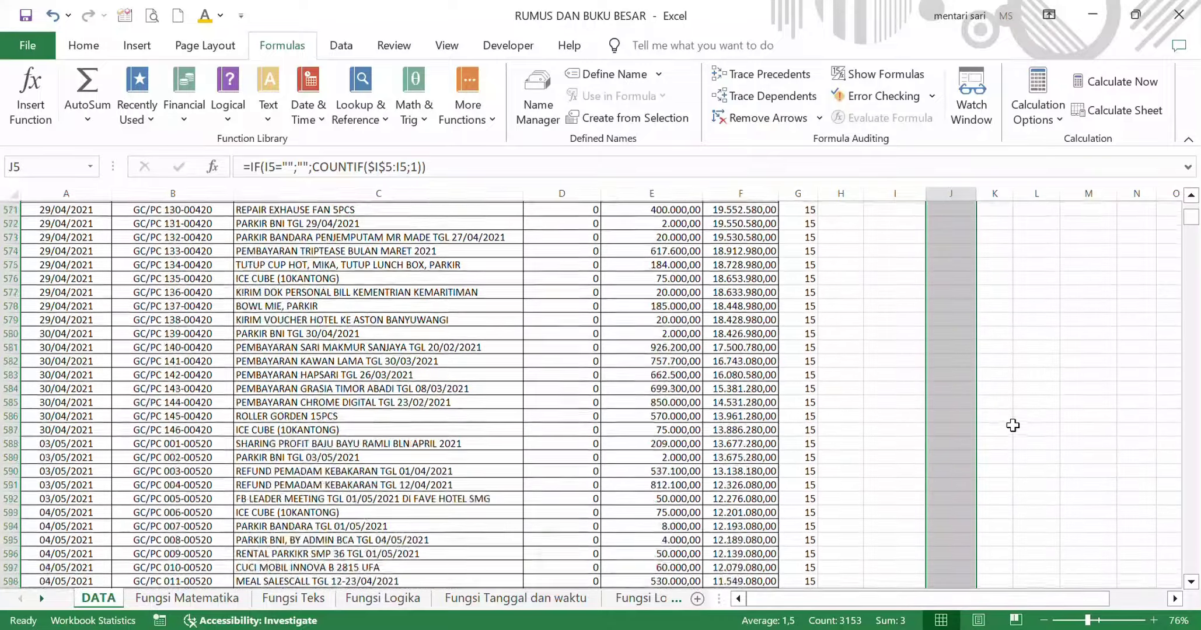
scroll(1012, 426, down, 7)
click(969, 432)
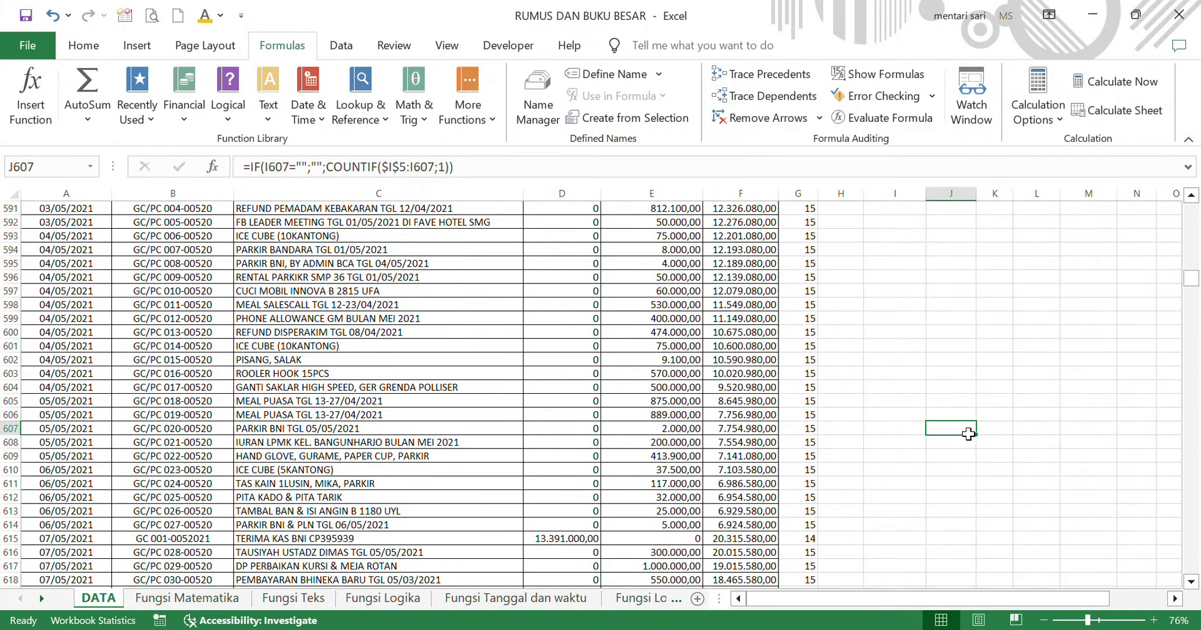
Examine the Kode 2 result and formula in J2031 for the Front Office Cash Clearance account row.
key(ctrl+shift+Down)
scroll(968, 434, down, 10)
scroll(968, 434, up, 12)
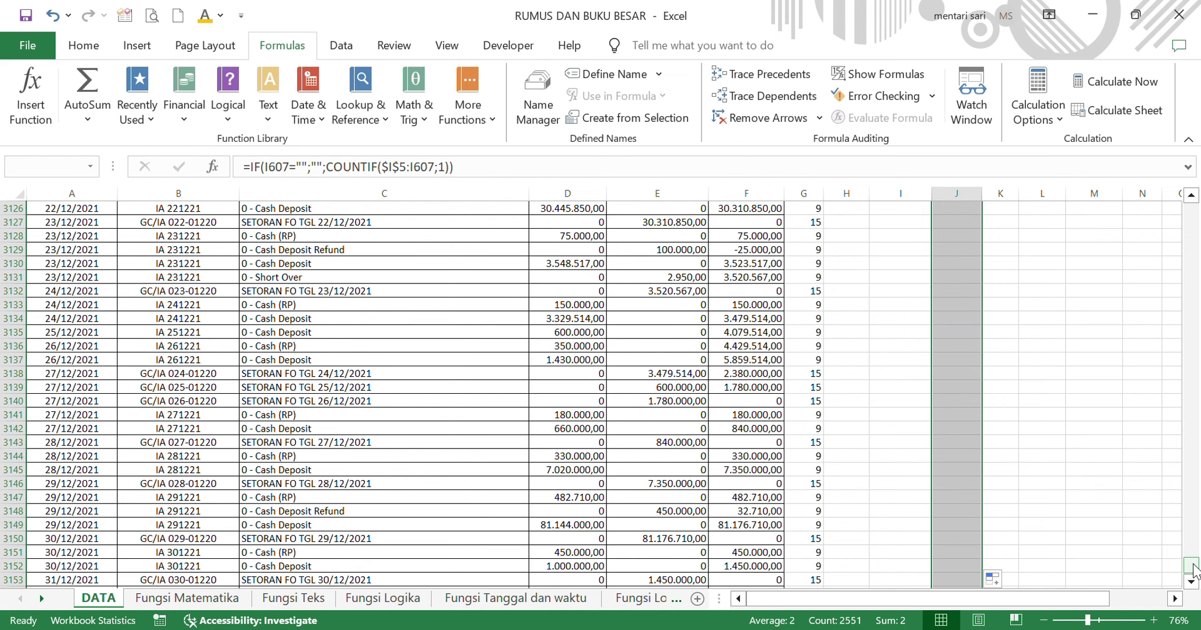
drag(1194, 557, 1191, 399)
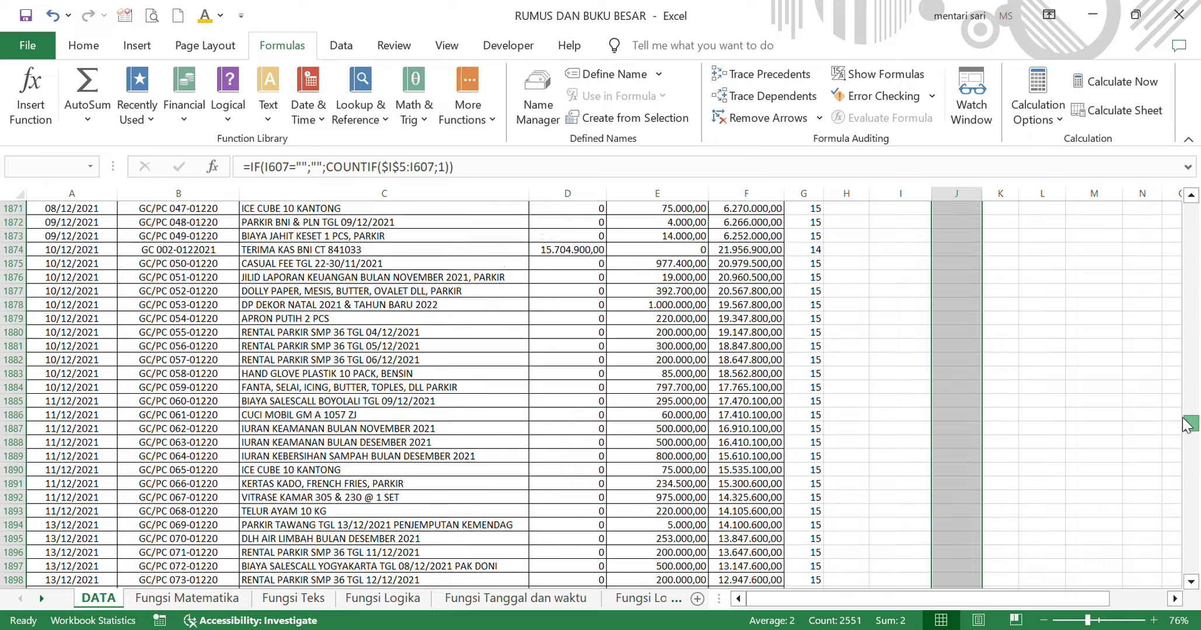
scroll(441, 439, down, 20)
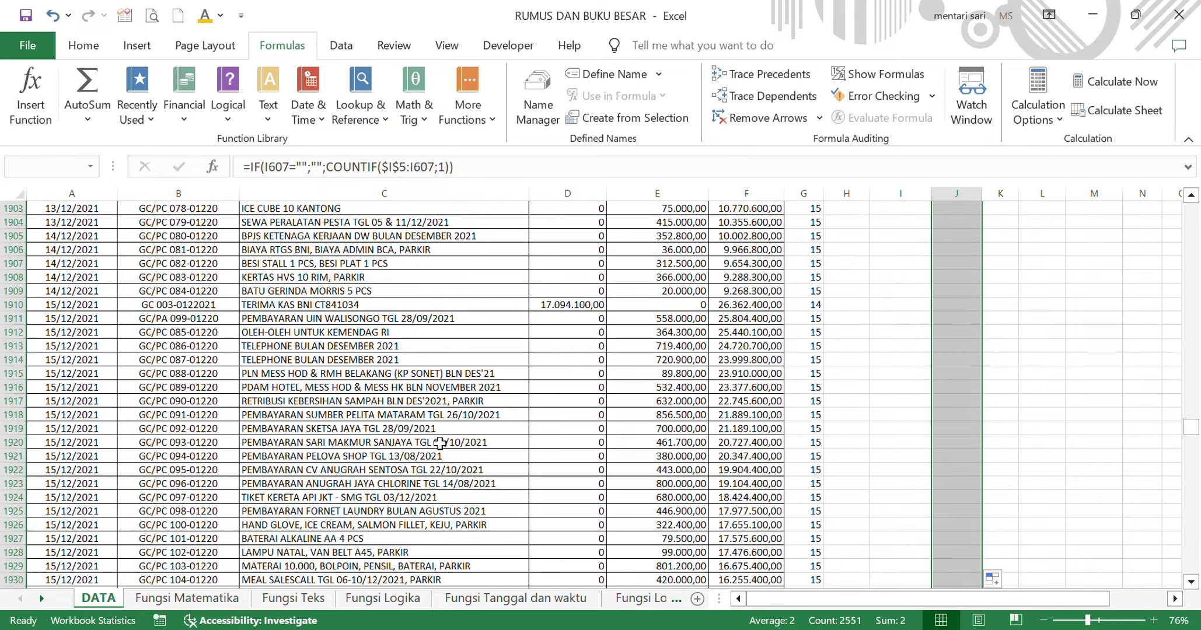
scroll(440, 444, down, 20)
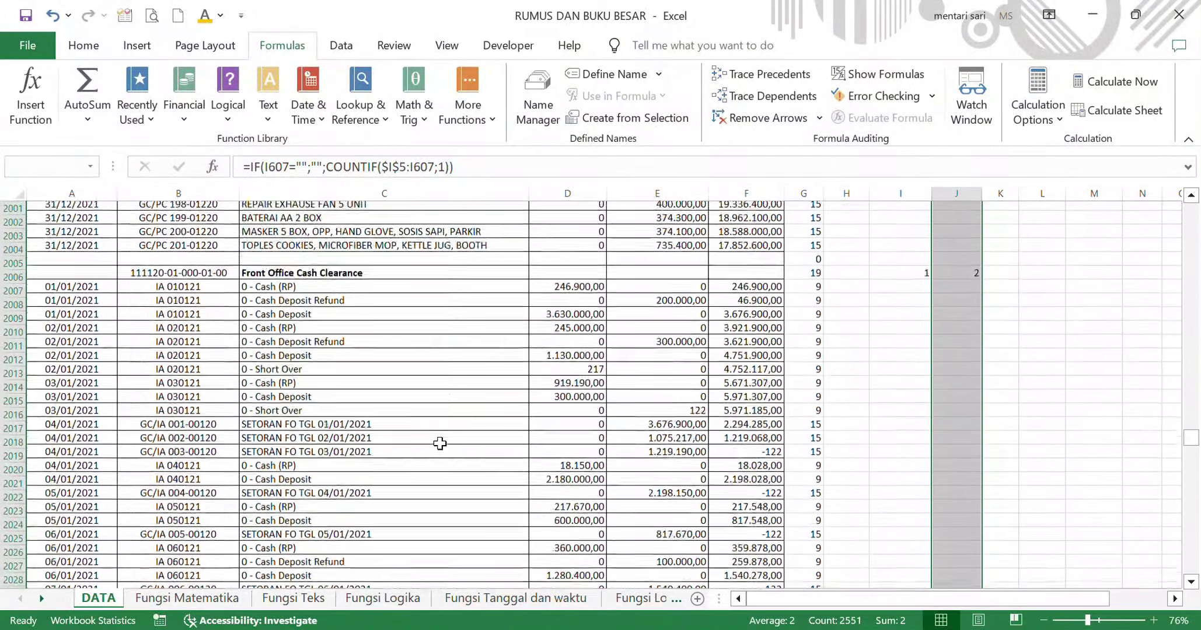
scroll(439, 444, up, 12)
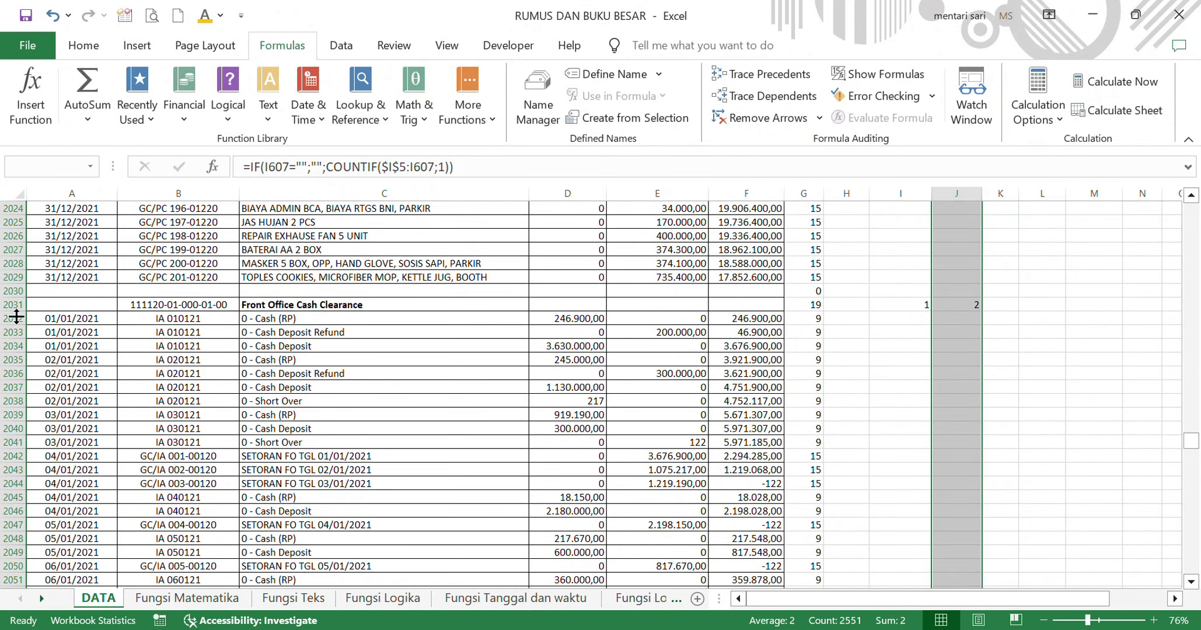
click(17, 304)
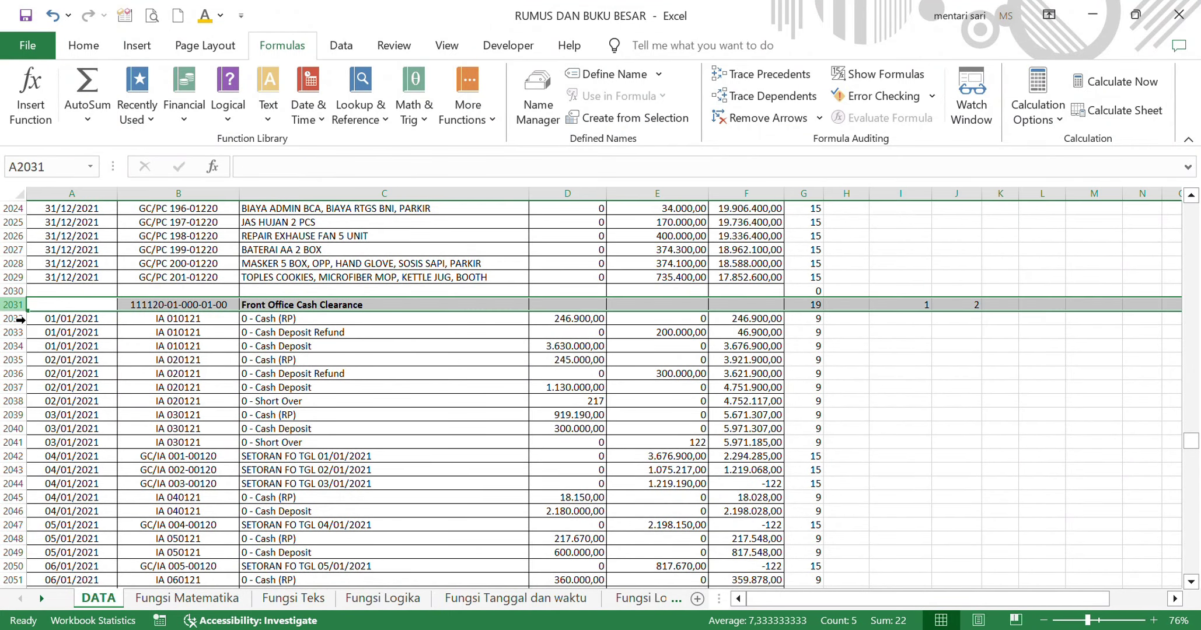
click(943, 307)
drag(204, 305, 976, 315)
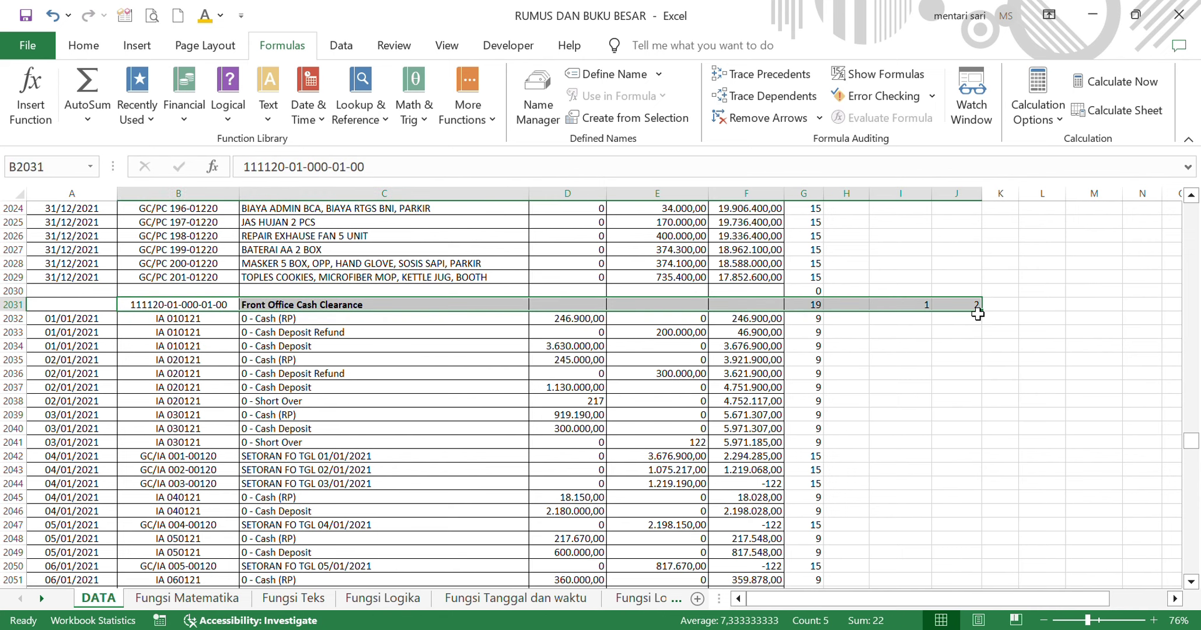
click(969, 305)
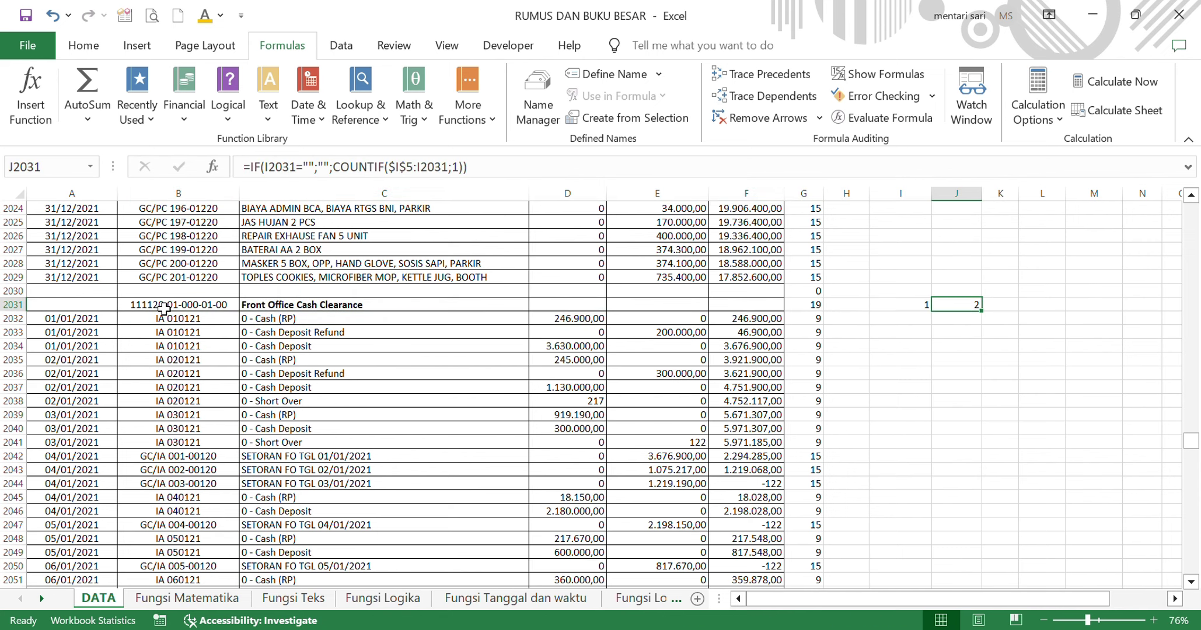
Clear J5 under Kode 2 and restart its formula with =IF(I5="";"";COUNTIF.
drag(1193, 441, 1185, 184)
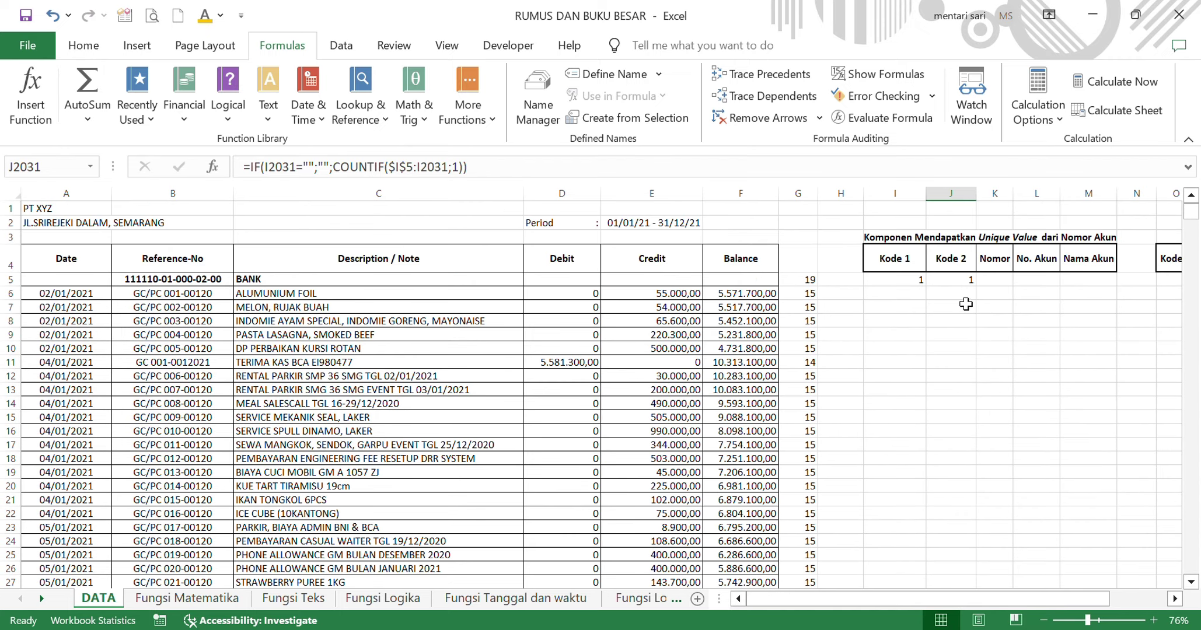
click(958, 281)
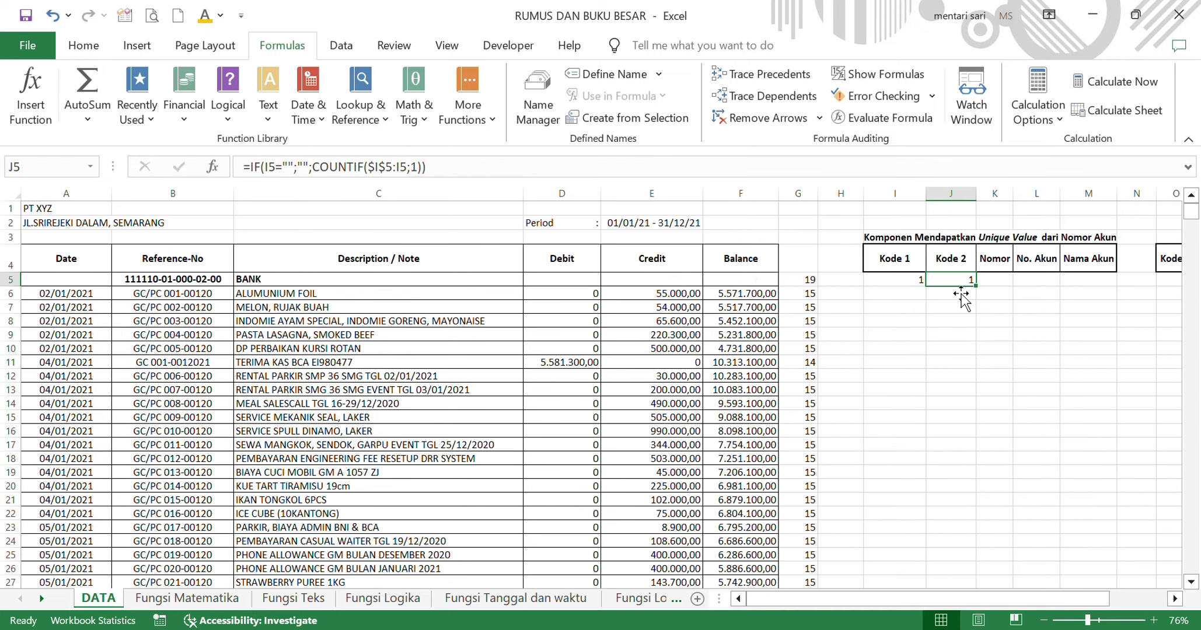
key(BackSpace)
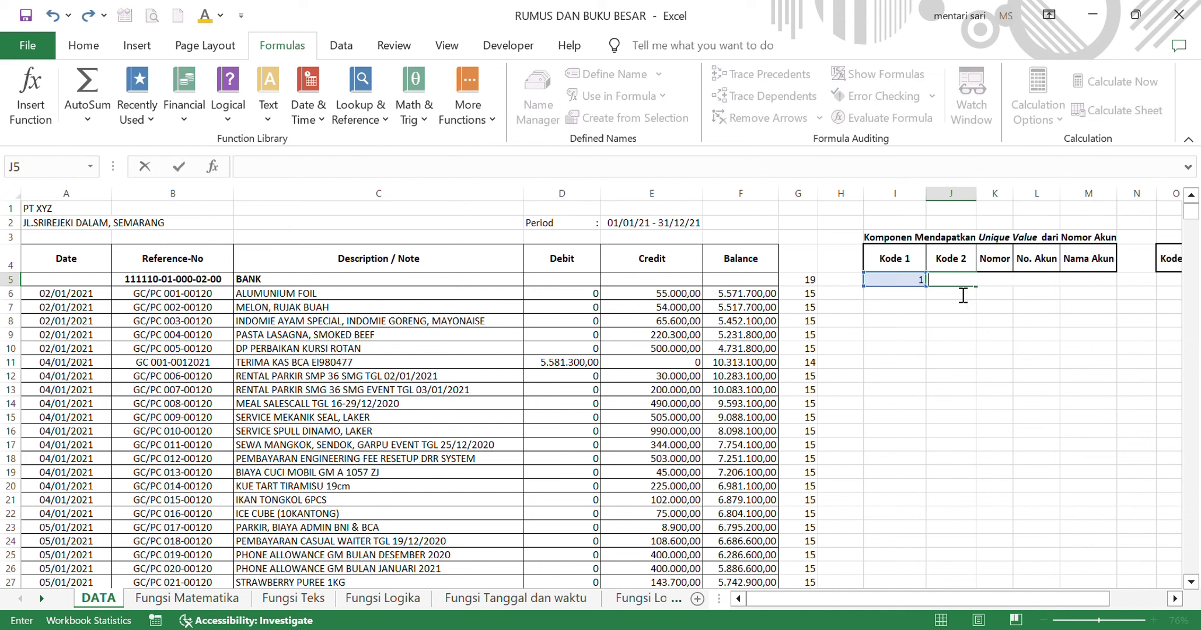
text(=IF)
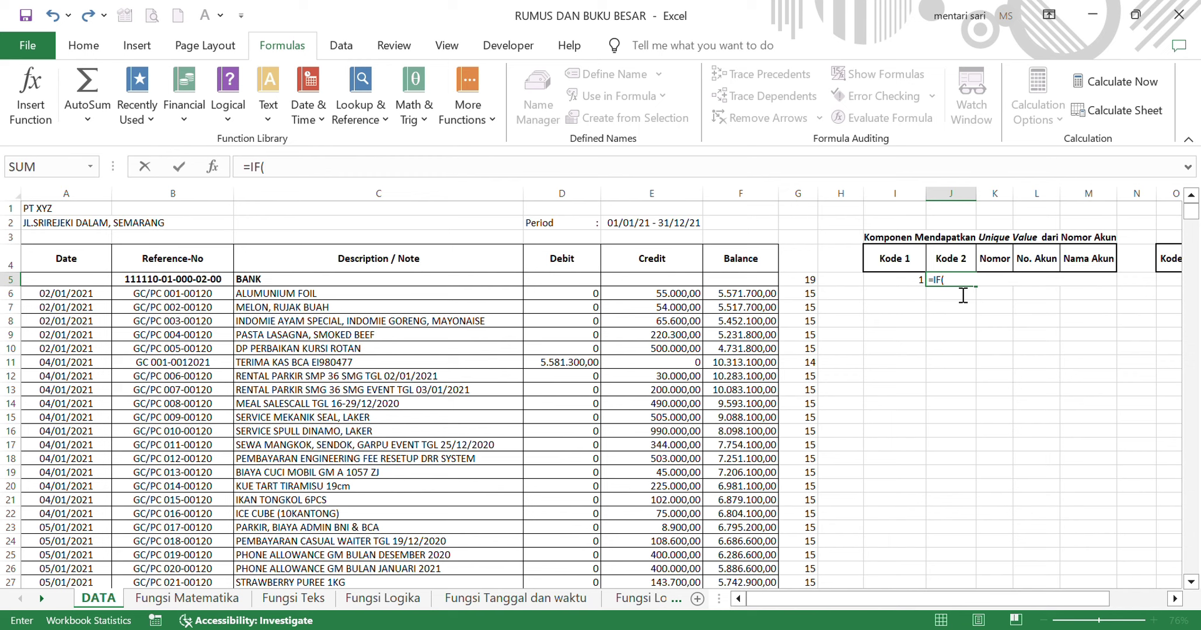
text(()
click(898, 285)
text(=)
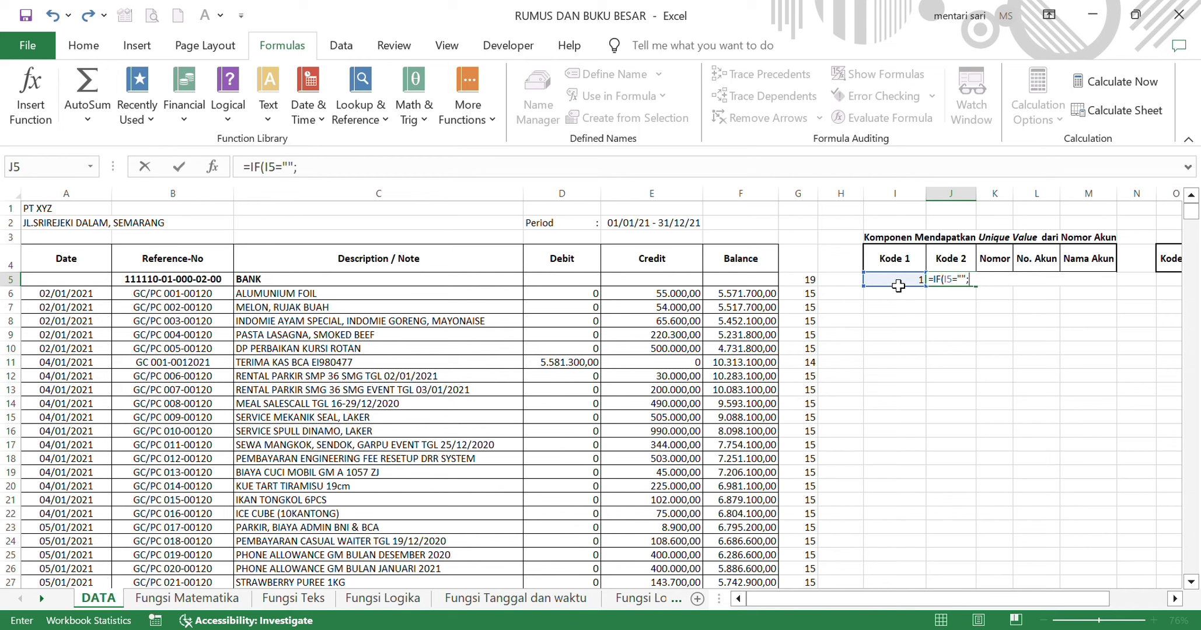
text("";COUNTIF)
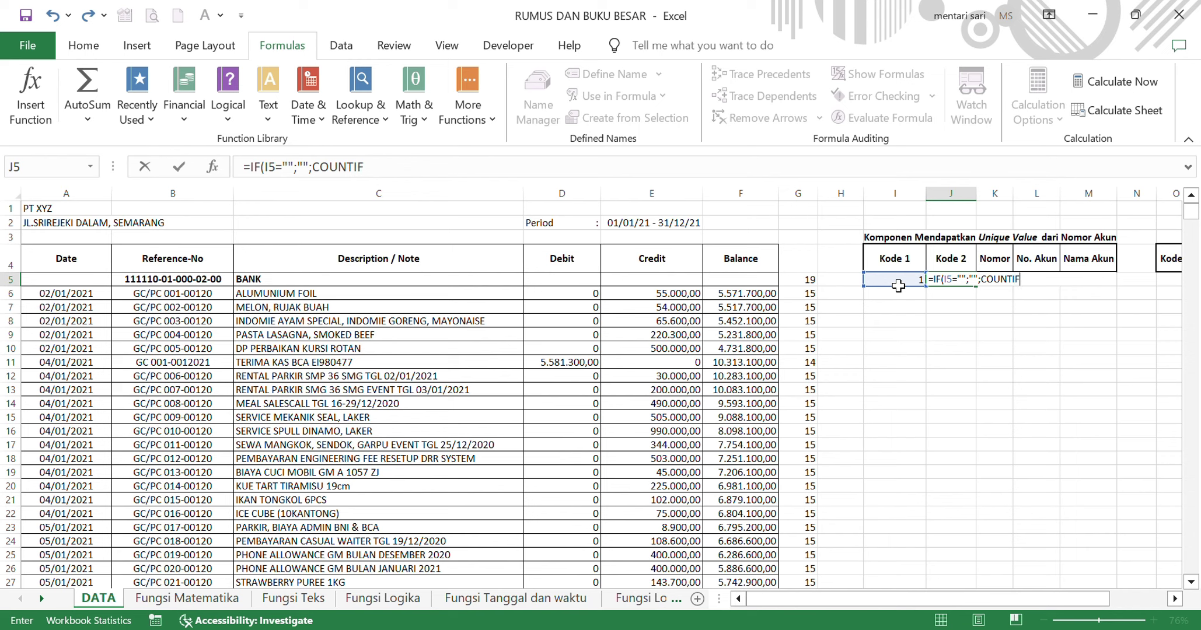
Complete the COUNTIF in J5 with the range $I$5:I5 and criterion 1, and enter the formula.
text(()
click(898, 285)
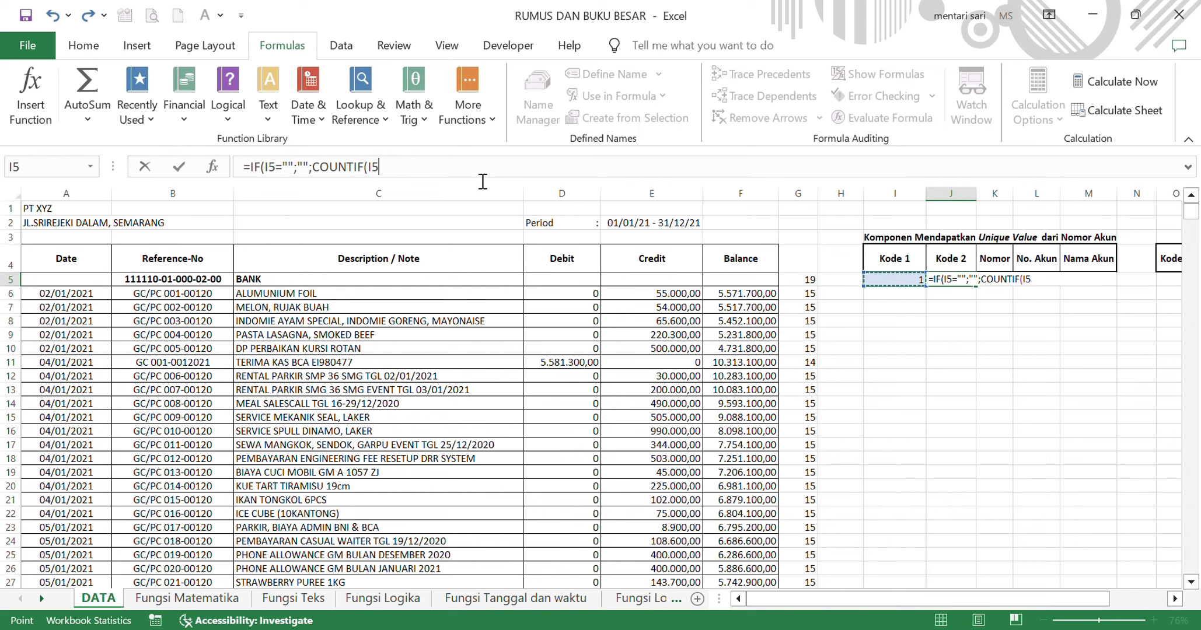
double_click(379, 173)
key(F4)
click(436, 168)
text(")
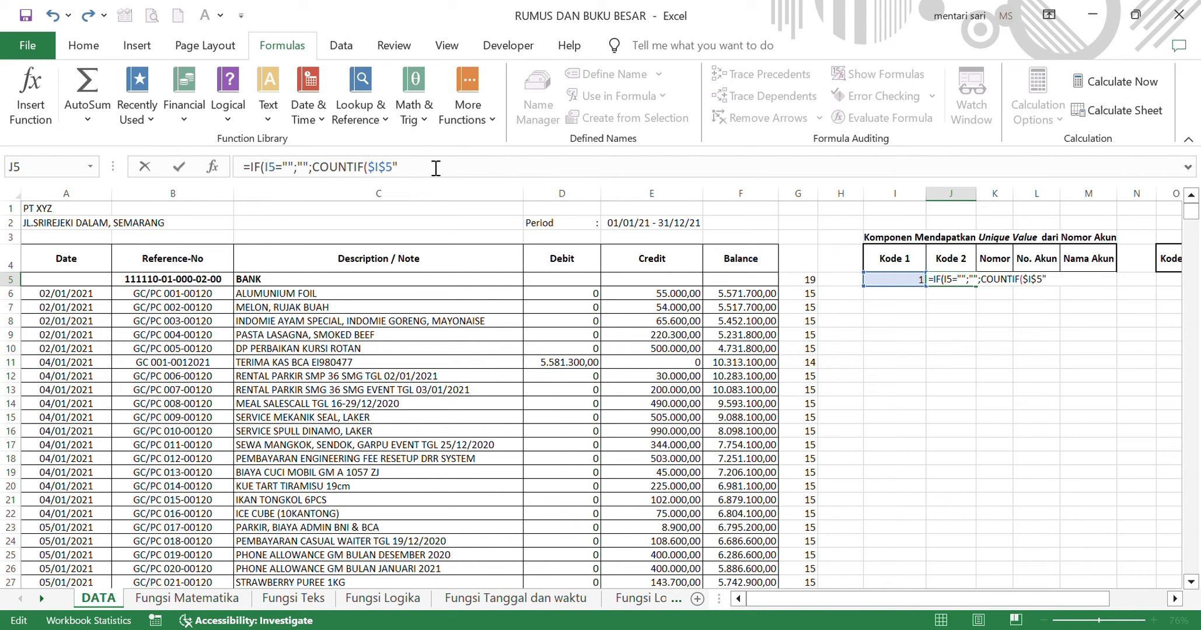
key(BackSpace)
text(:)
click(899, 285)
text(;1))
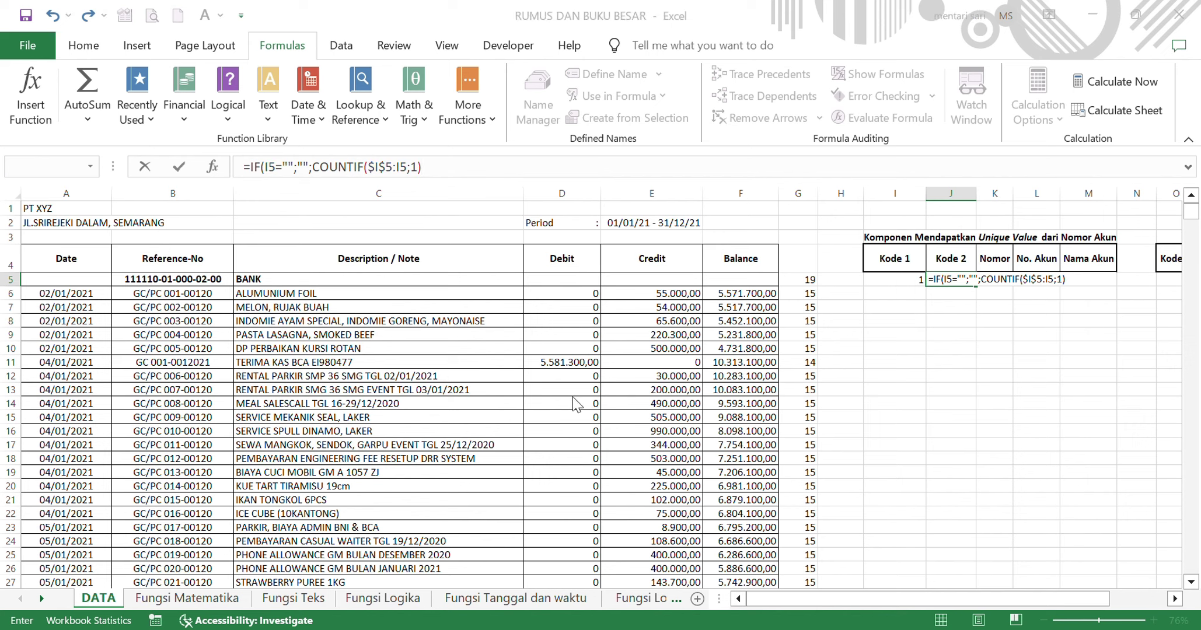
text())
key(Return)
Evaluate the Kode 2 formula in J5 step by step with Evaluate Formula.
click(959, 284)
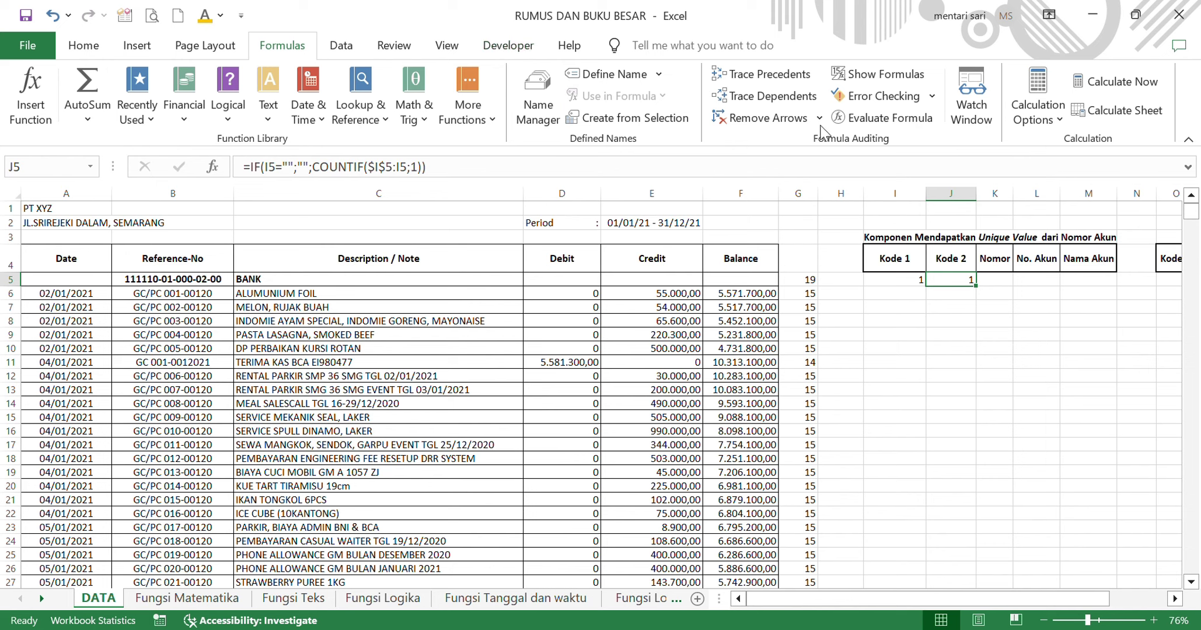
click(891, 119)
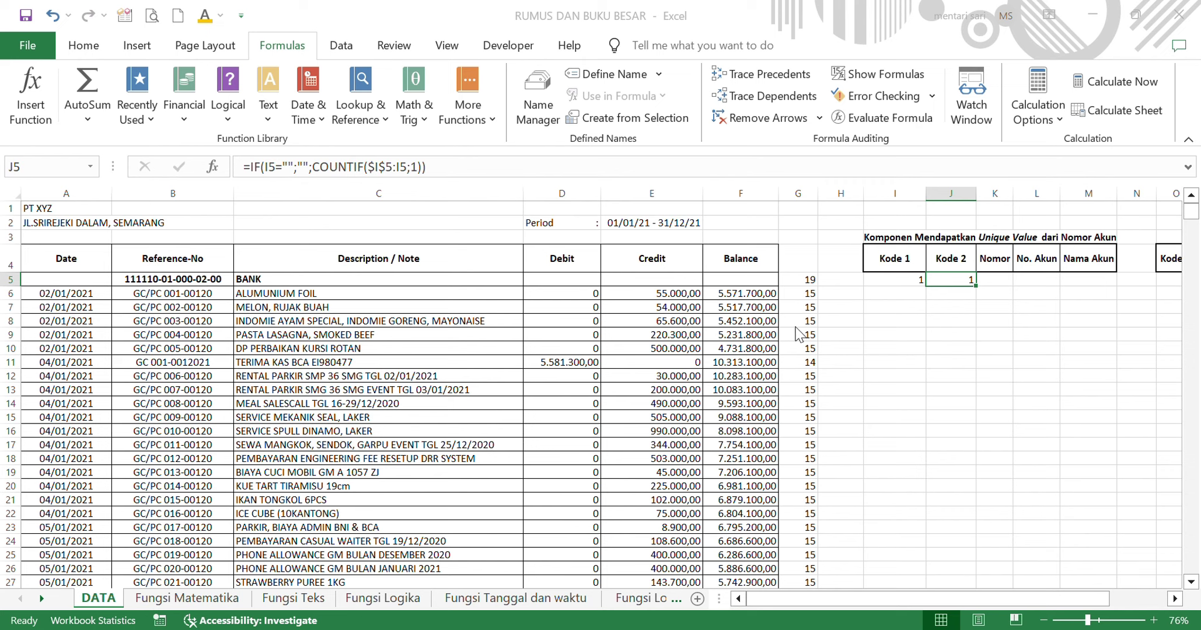
click(723, 220)
Go to cell J2031, the Kode 2 cell of the Front Office Cash Clearance account row.
scroll(995, 438, down, 10)
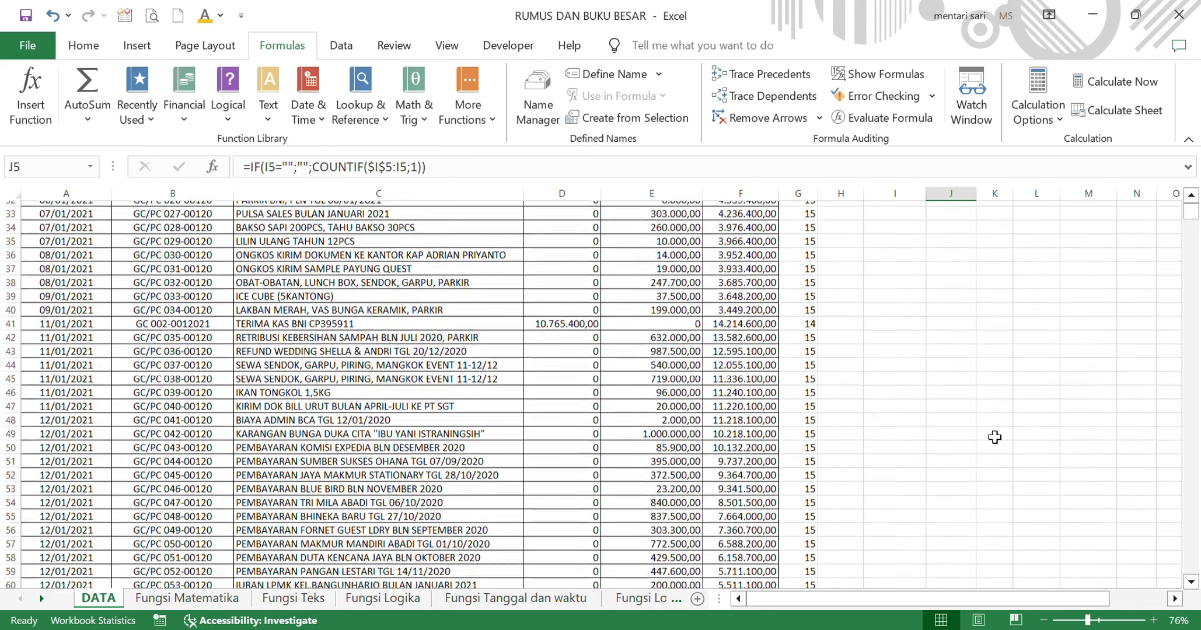
click(51, 168)
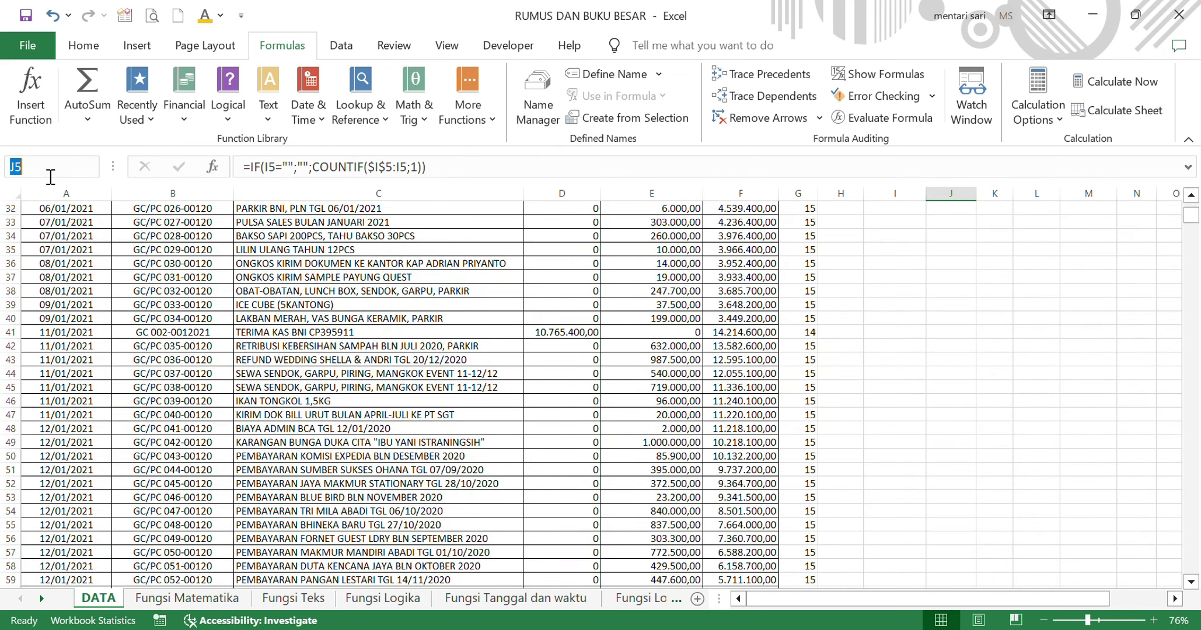
text(2031)
key(Return)
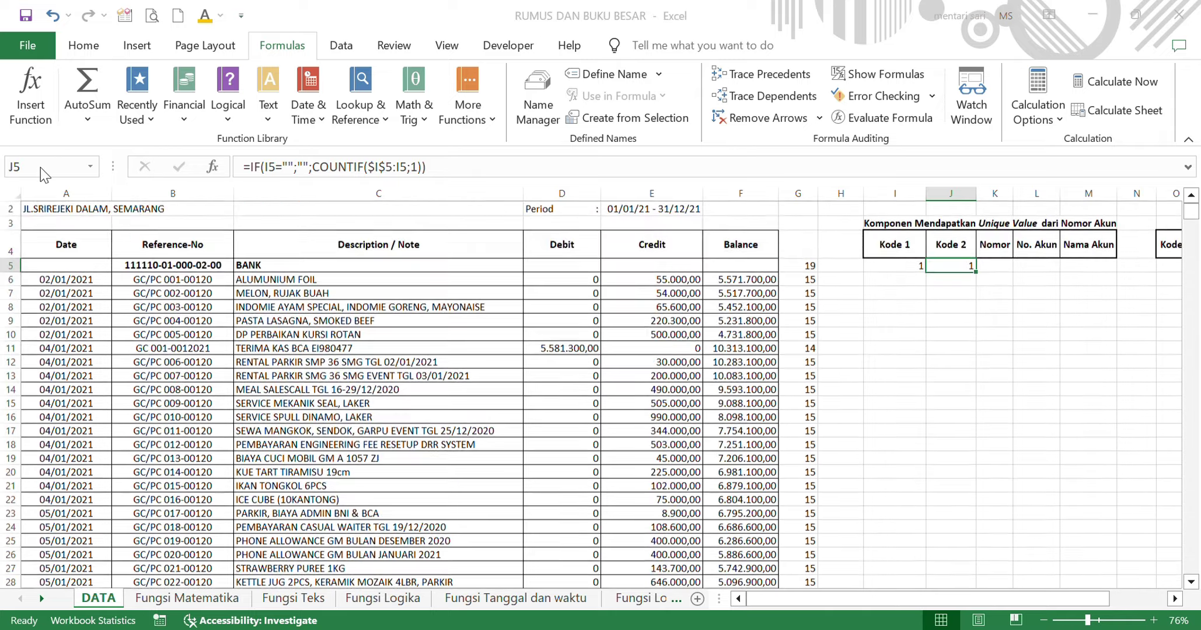
click(824, 296)
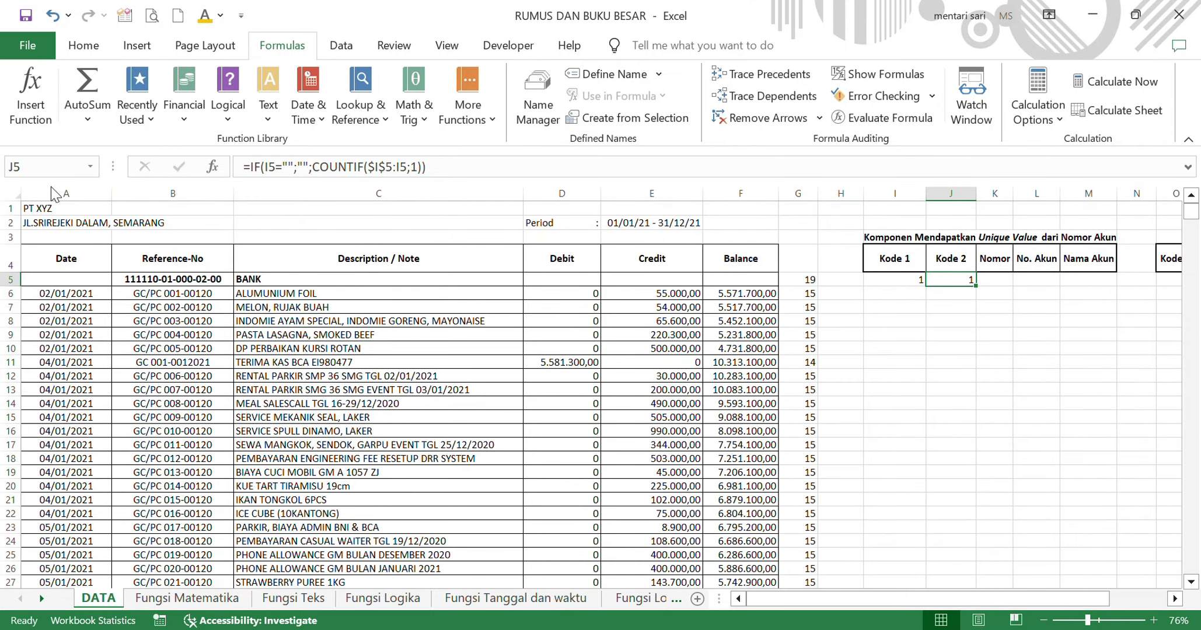
text(J2031)
key(Return)
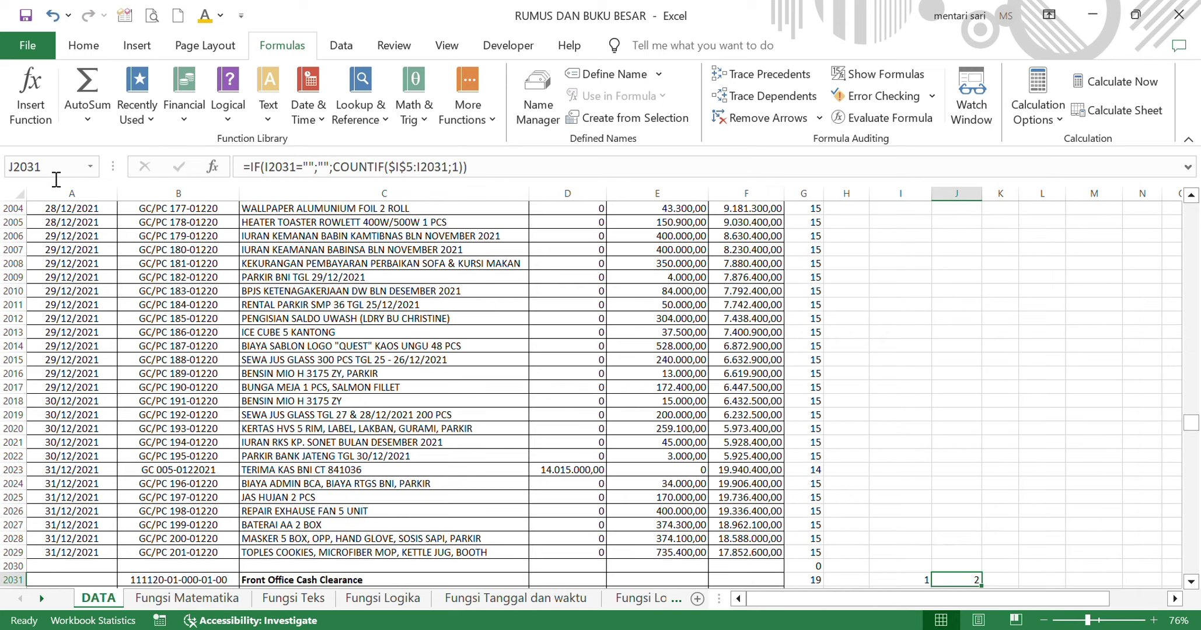
Examine the COUNTIF range in the J2031 formula and compare it with the copied formula in J2029.
scroll(999, 508, down, 3)
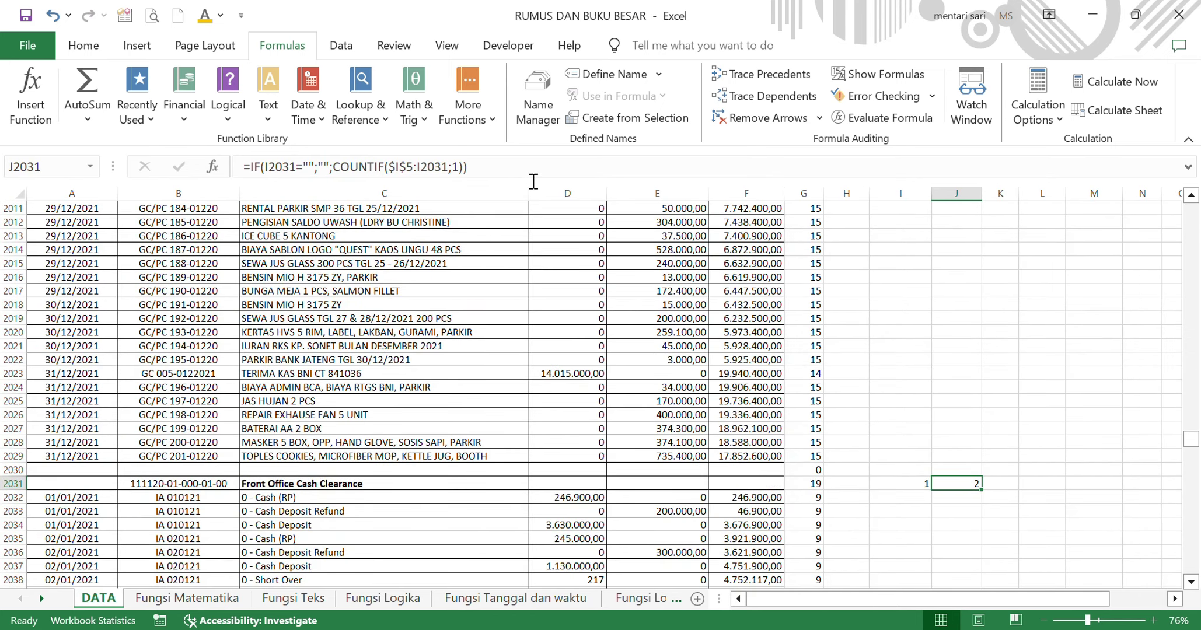
click(530, 169)
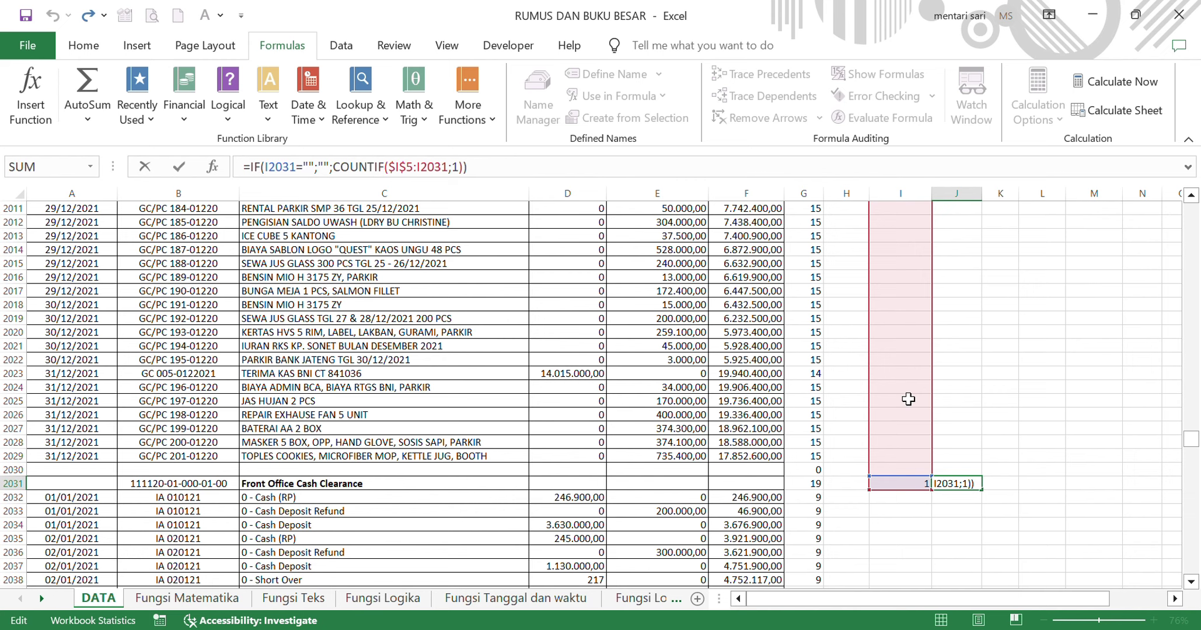
key(Return)
key(Up)
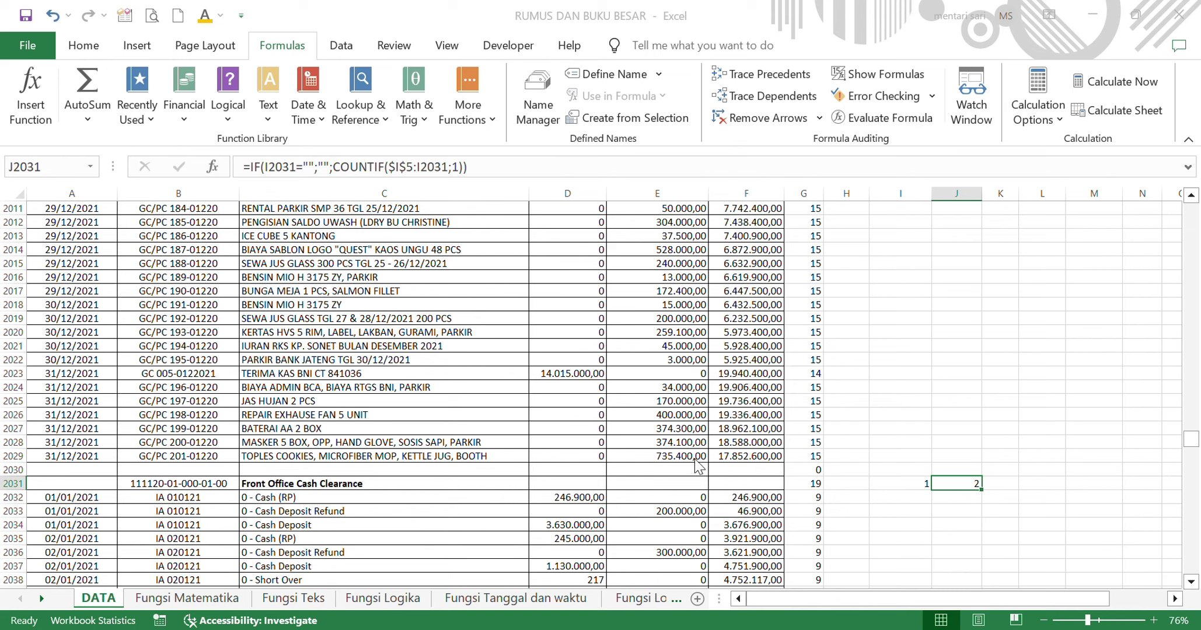
click(971, 459)
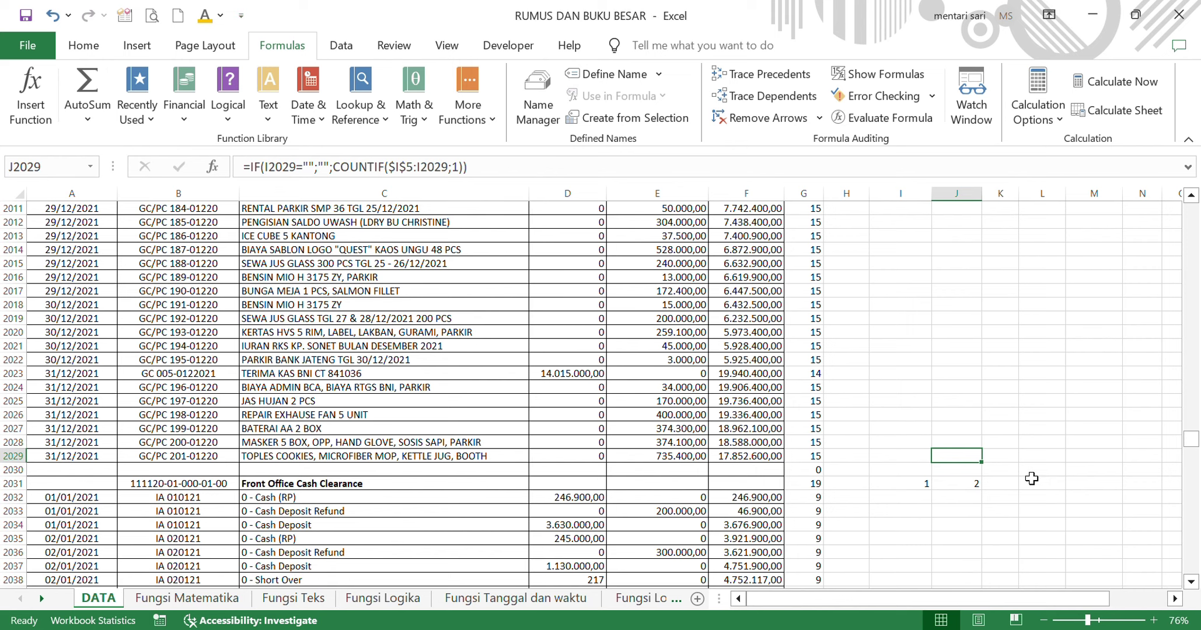
click(969, 484)
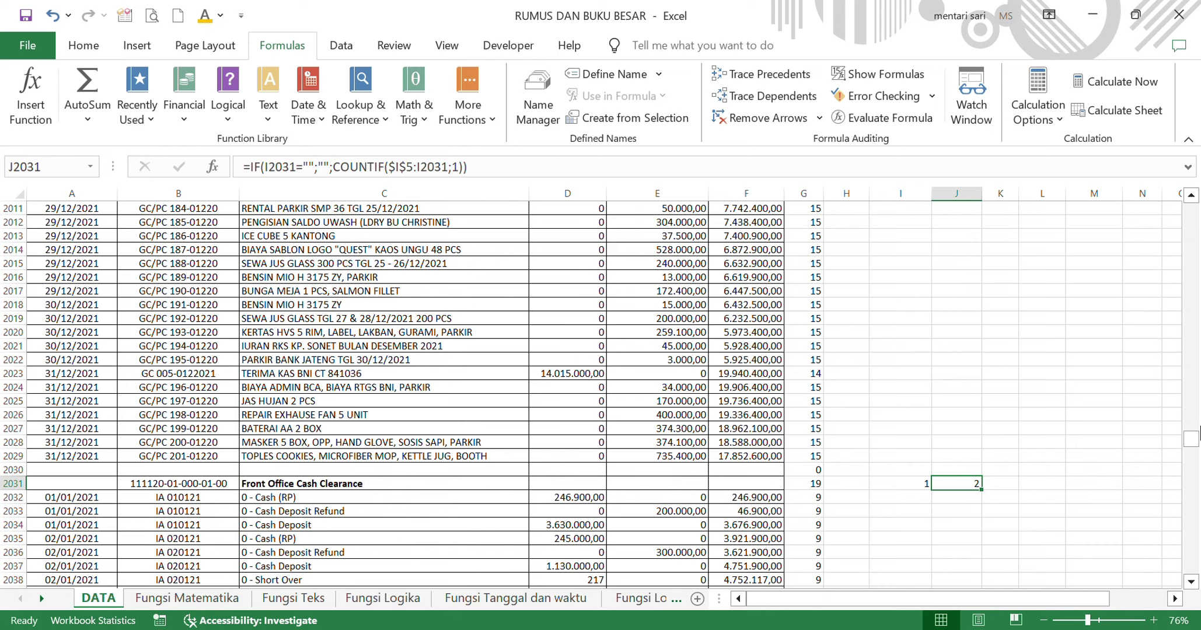
Enter the numbers 1 and 2 in K5 and K6 under Nomor.
drag(1193, 442, 1182, 190)
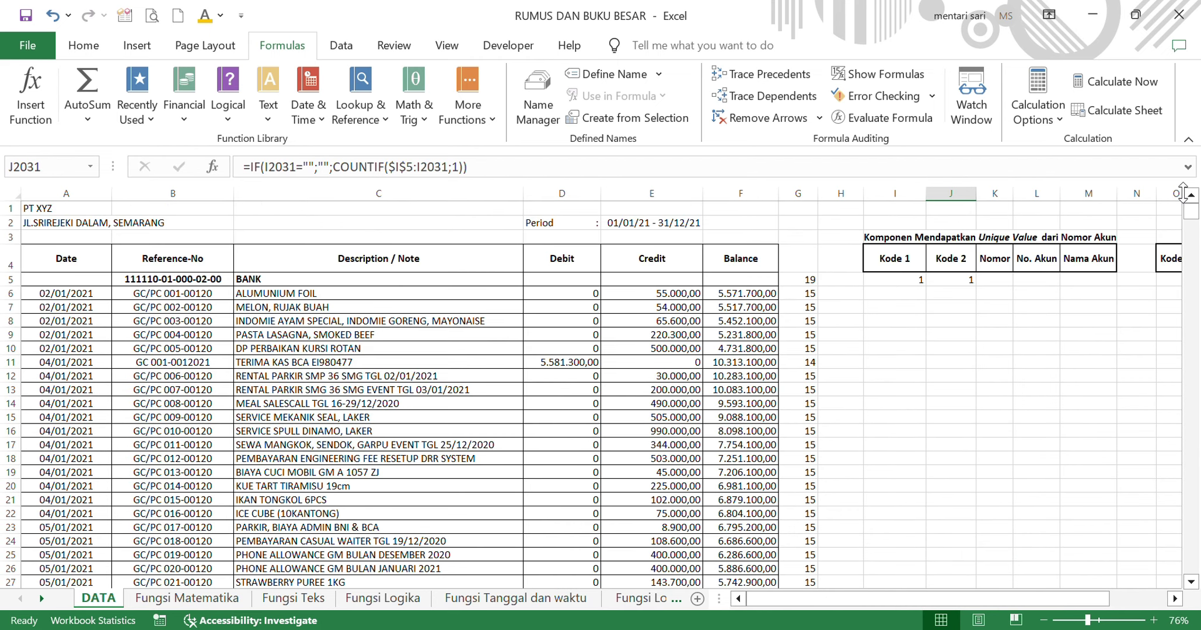
click(998, 284)
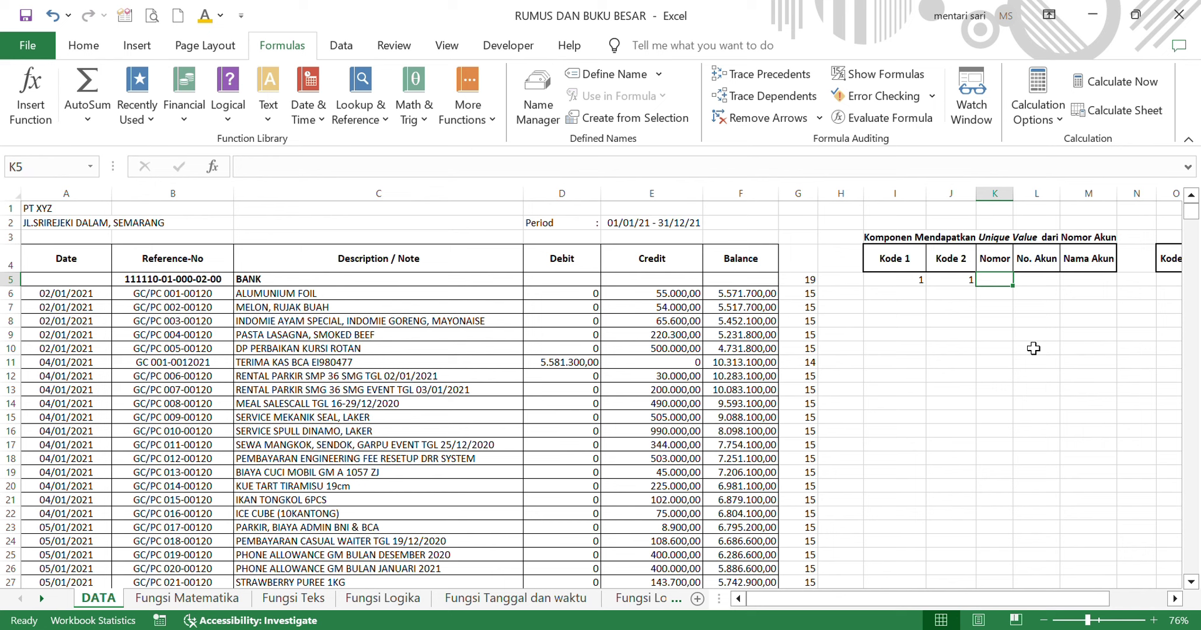
text(1)
key(Return)
text(2)
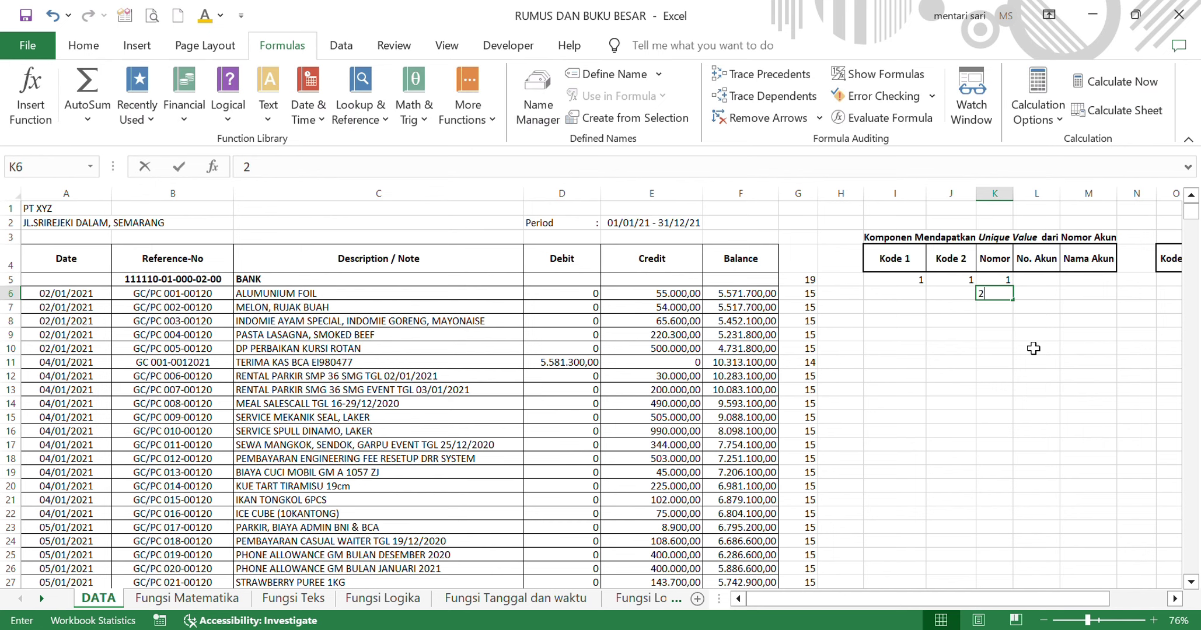
key(ctrl+Return)
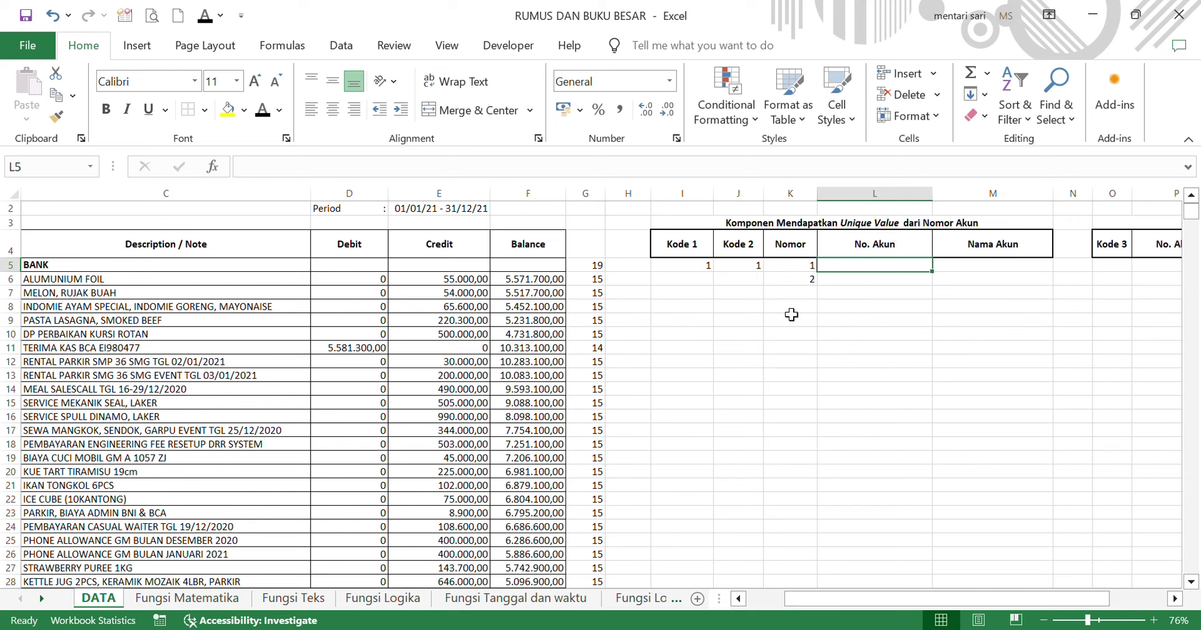
Enter =INDEX(B:B;MATCH(K5;J:J;0)) in L5 to look up the account number under No. Akun.
text(=INDE)
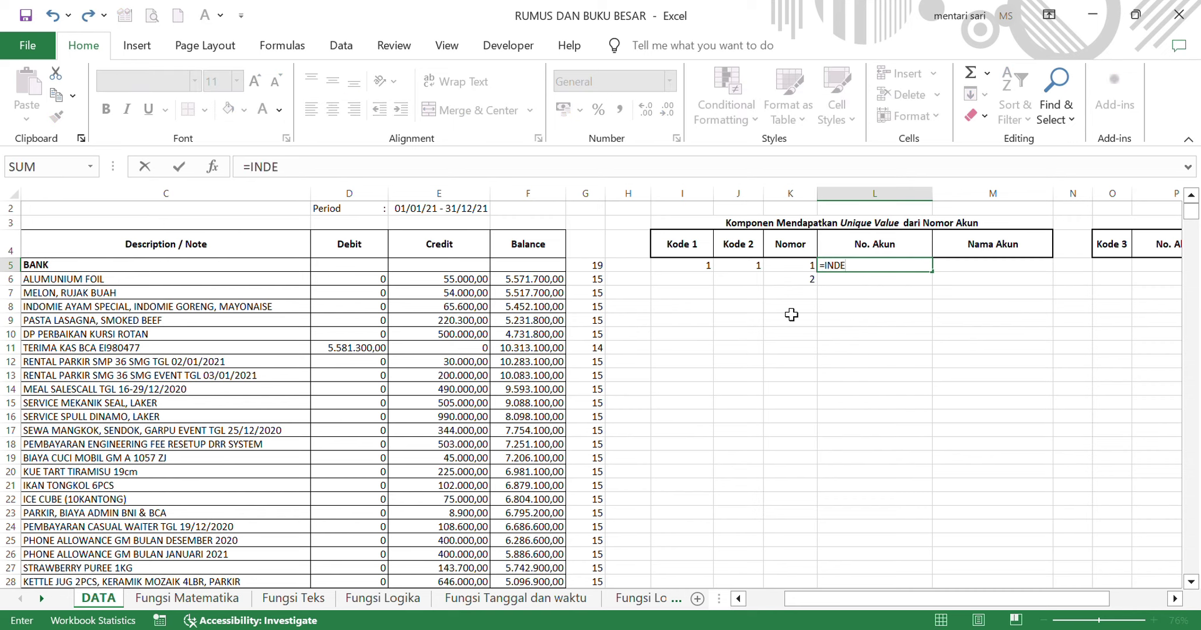
text(X()
scroll(109, 255, left, 2)
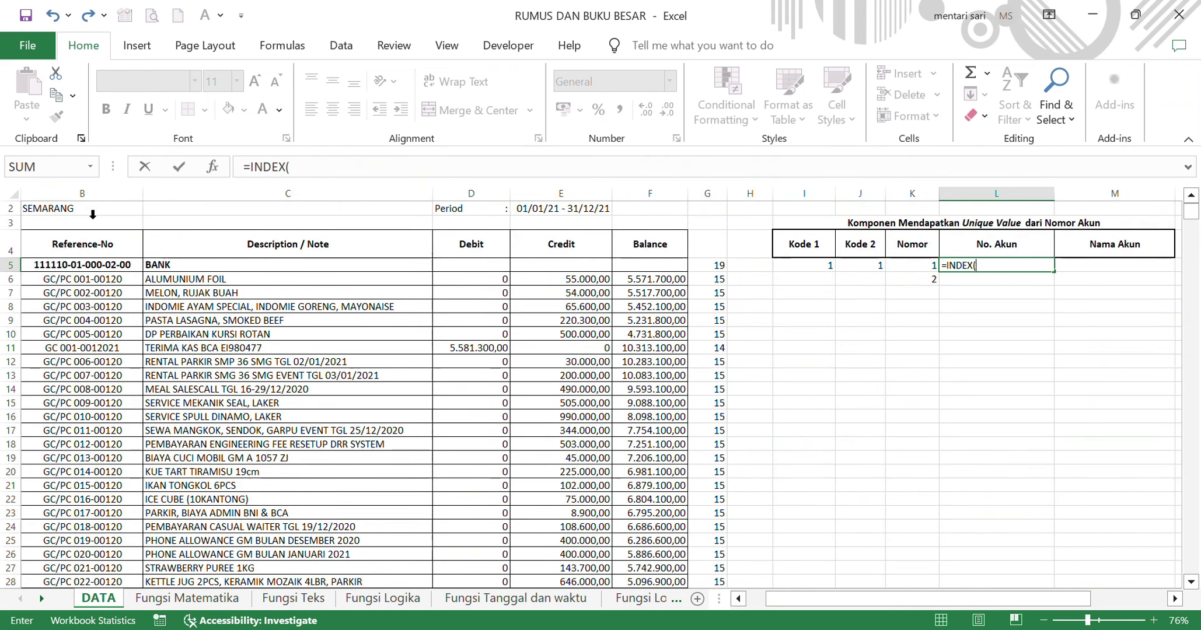
click(87, 193)
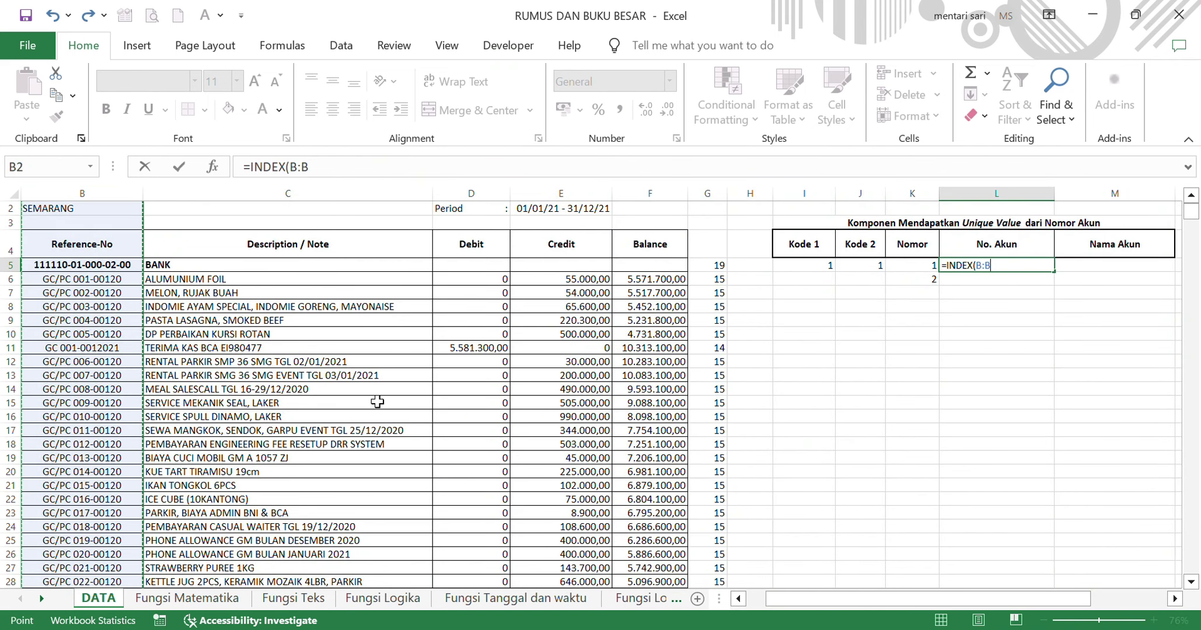
text(;)
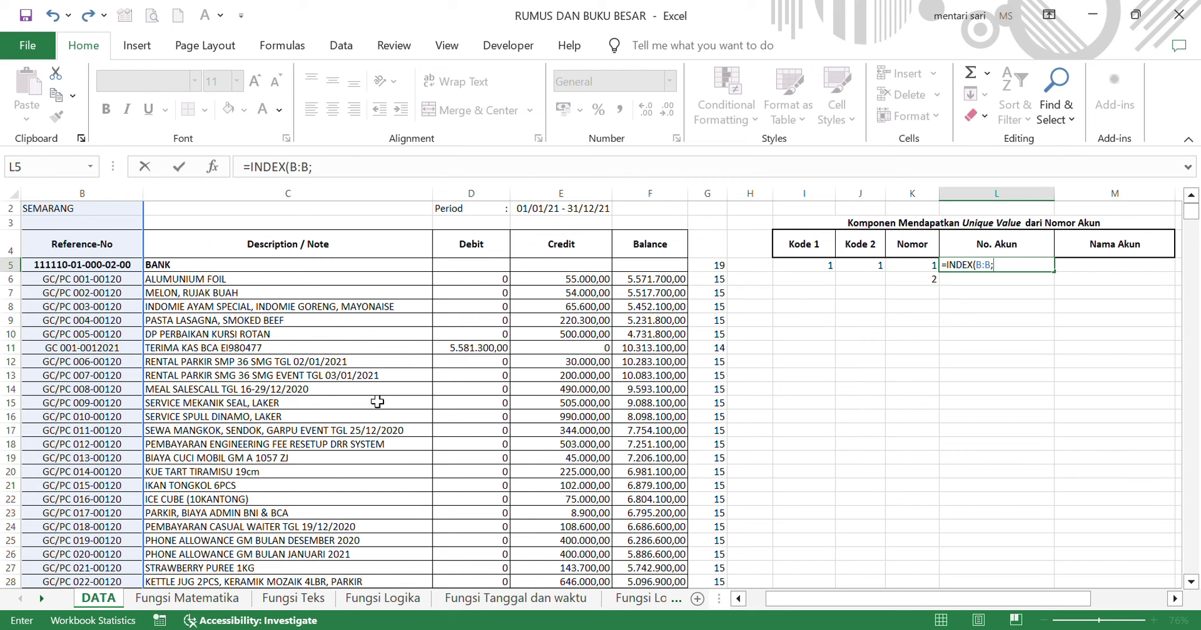
text(MA)
key(Tab)
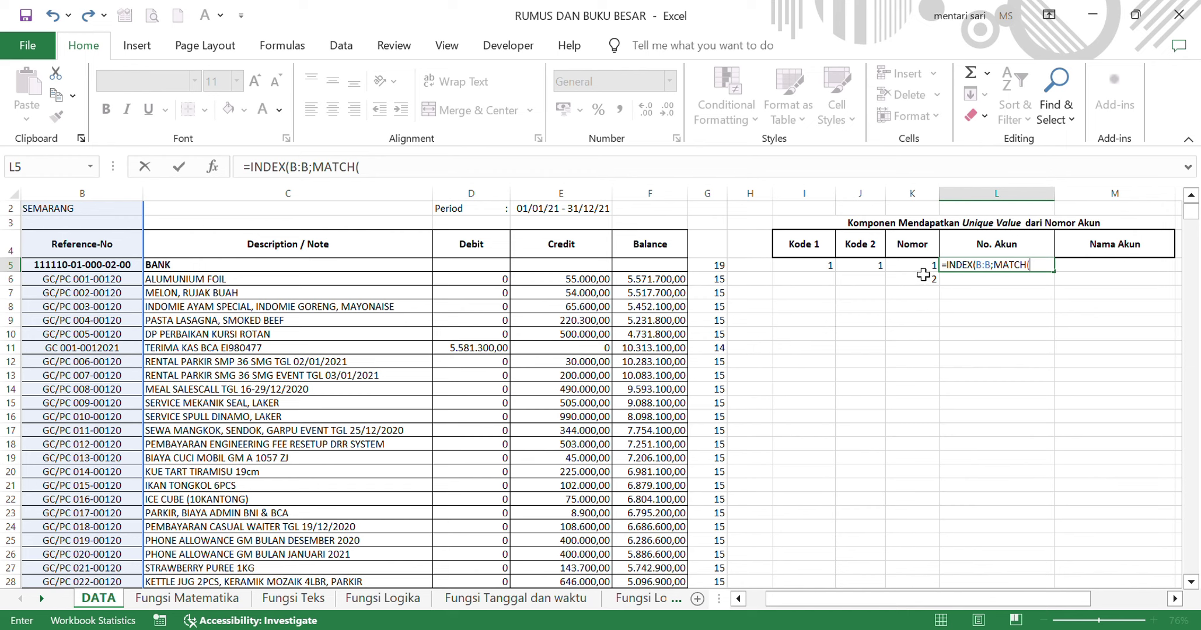
click(921, 271)
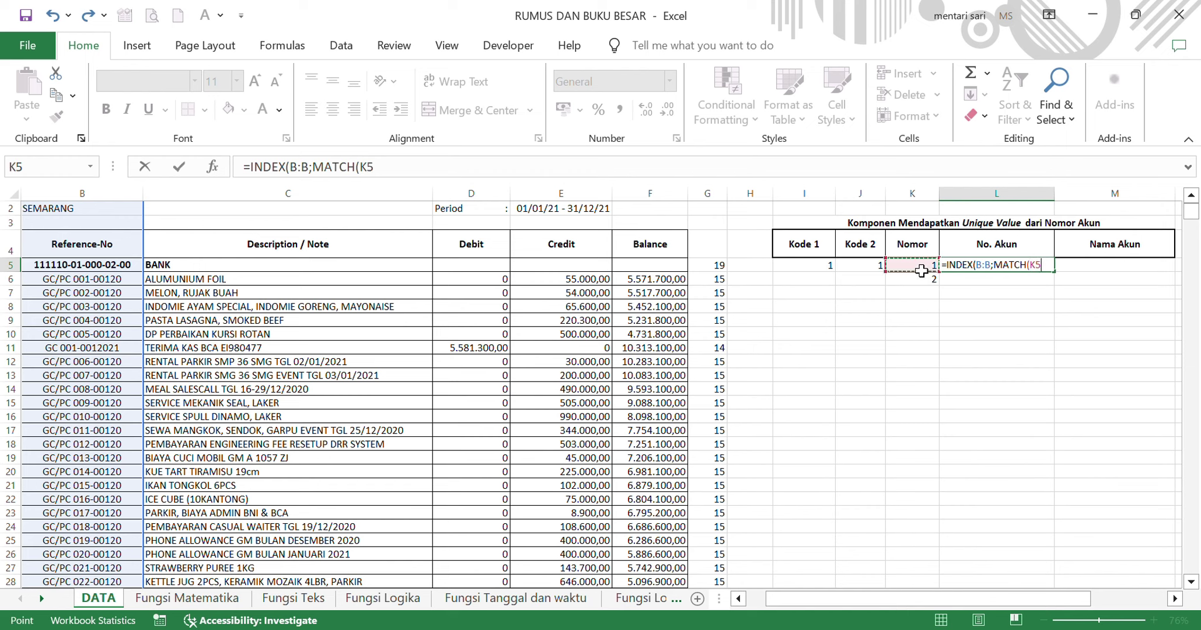
text(;J:J)
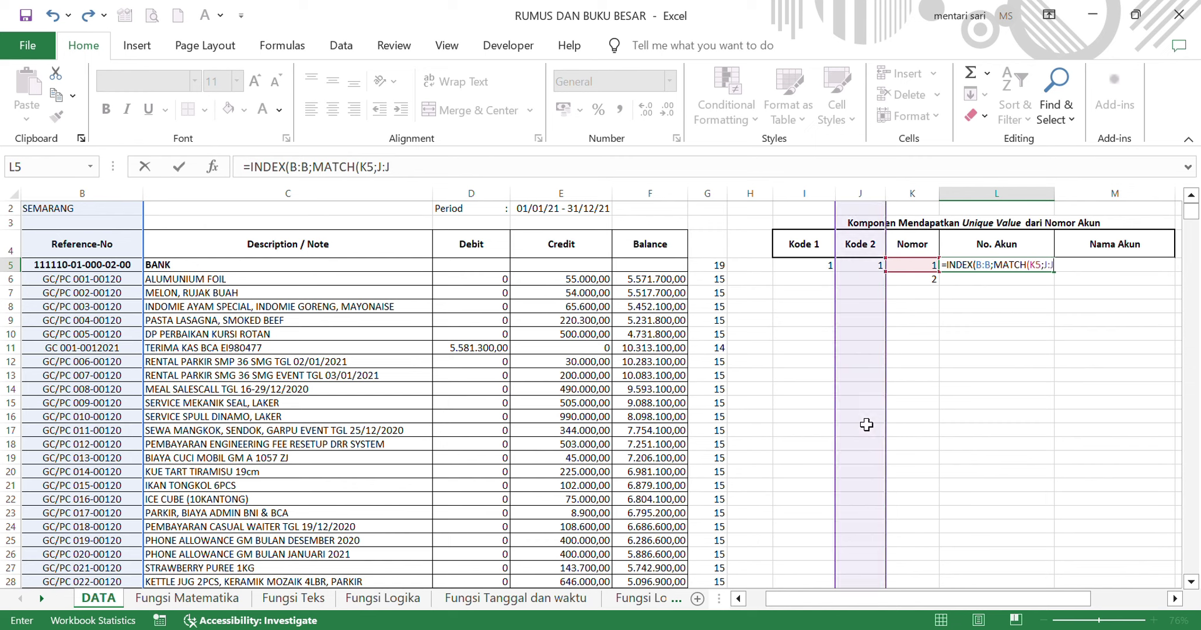
text(;0)))
key(Return)
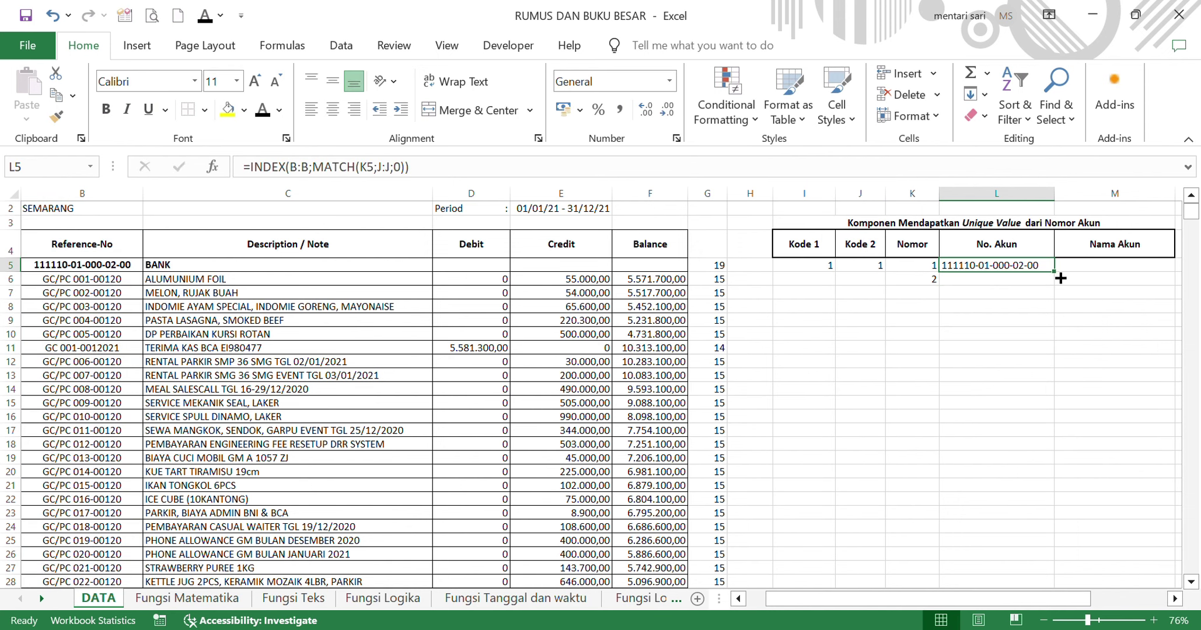
Fill the No. Akun formula from L5 down through L7, and clear the surplus range K7:L8.
drag(1057, 279, 1060, 308)
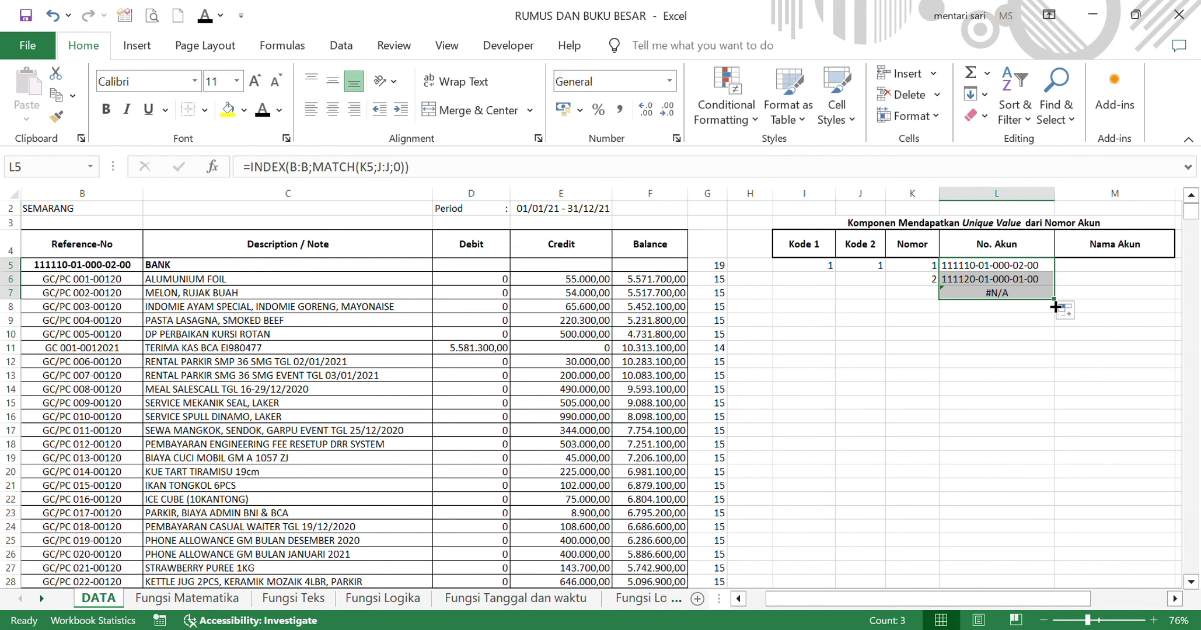
drag(925, 295, 1002, 308)
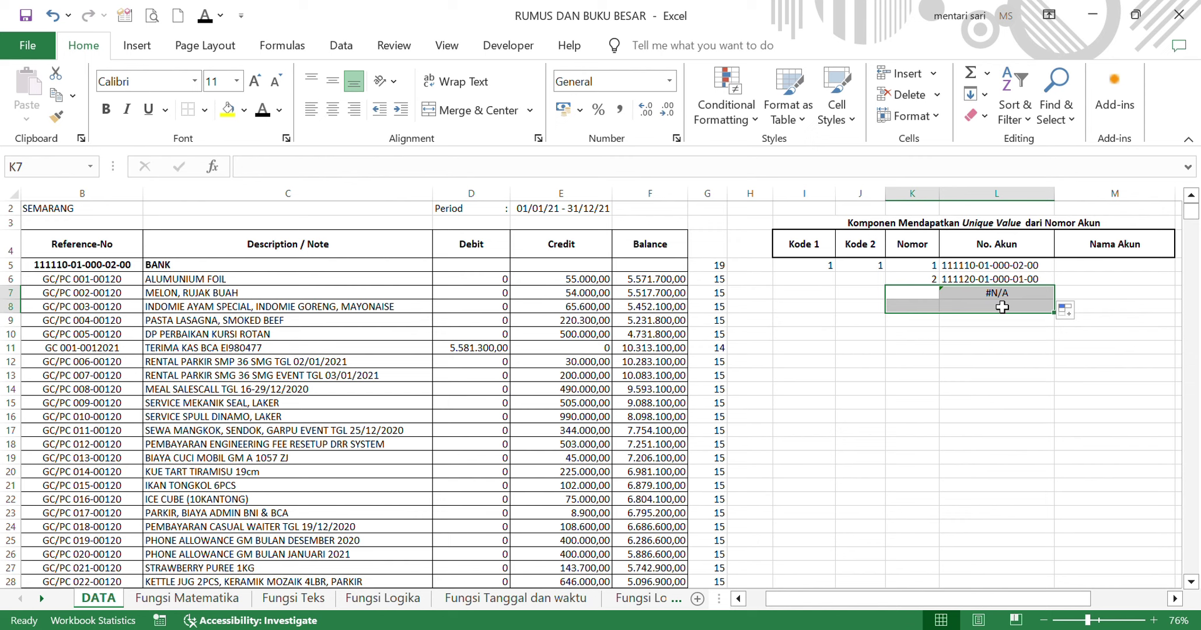
key(Delete)
Enter =INDEX(C:C;MATCH(K5;J:J;0)) in M5 to look up the account name under Nama Akun.
click(1070, 270)
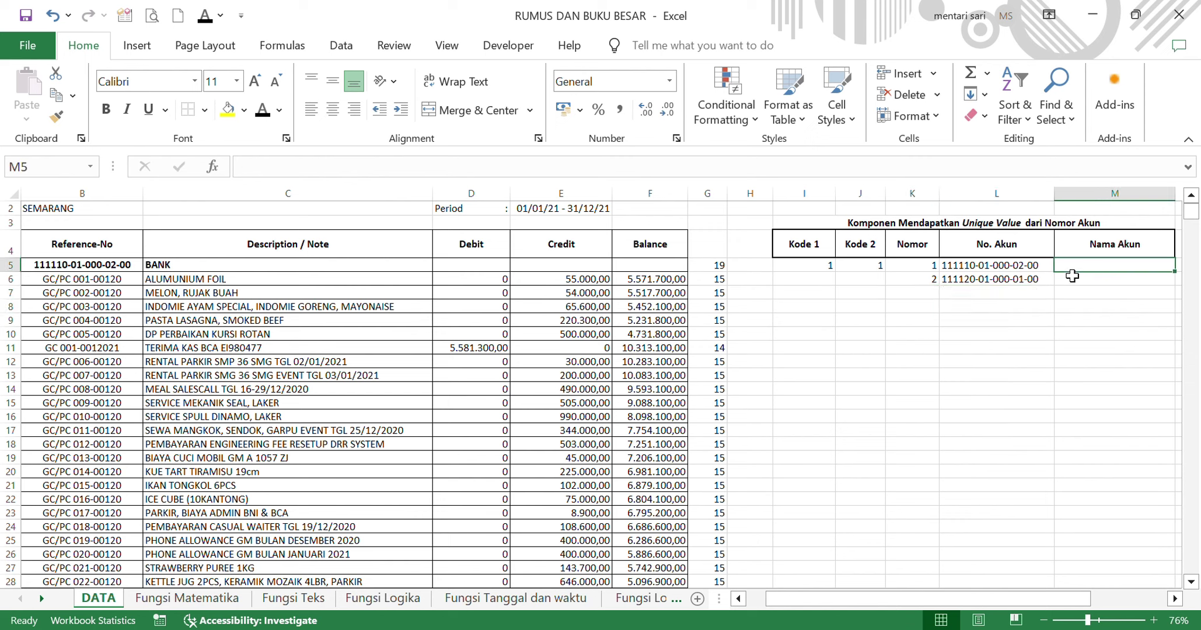
text(=INDEX)
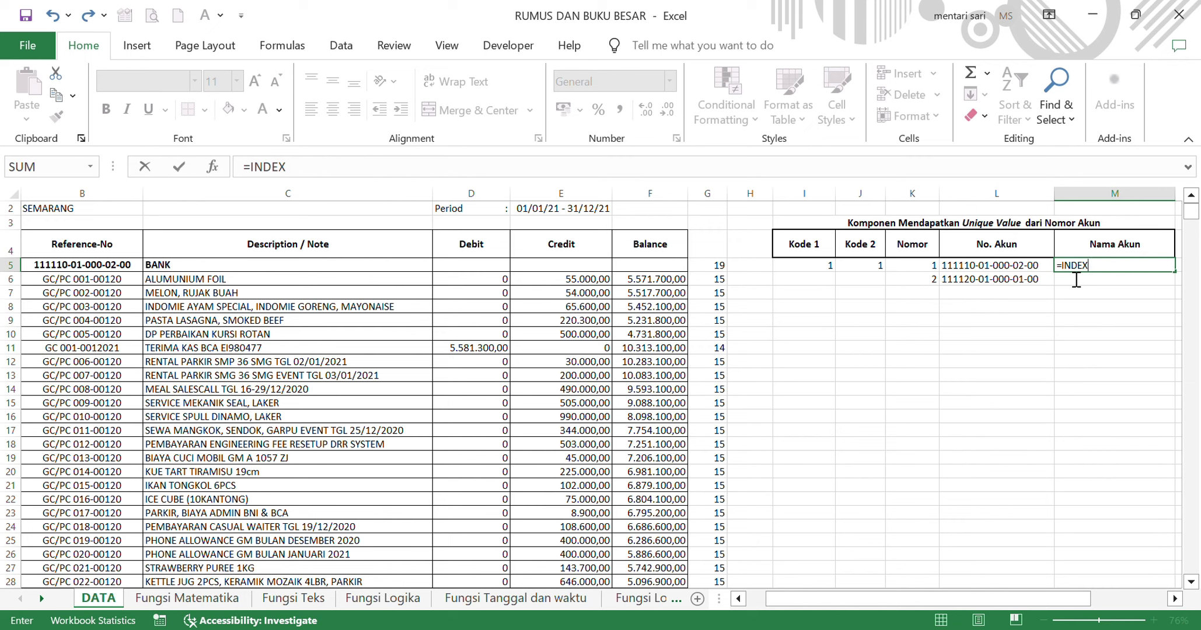
text(()
click(251, 209)
click(265, 194)
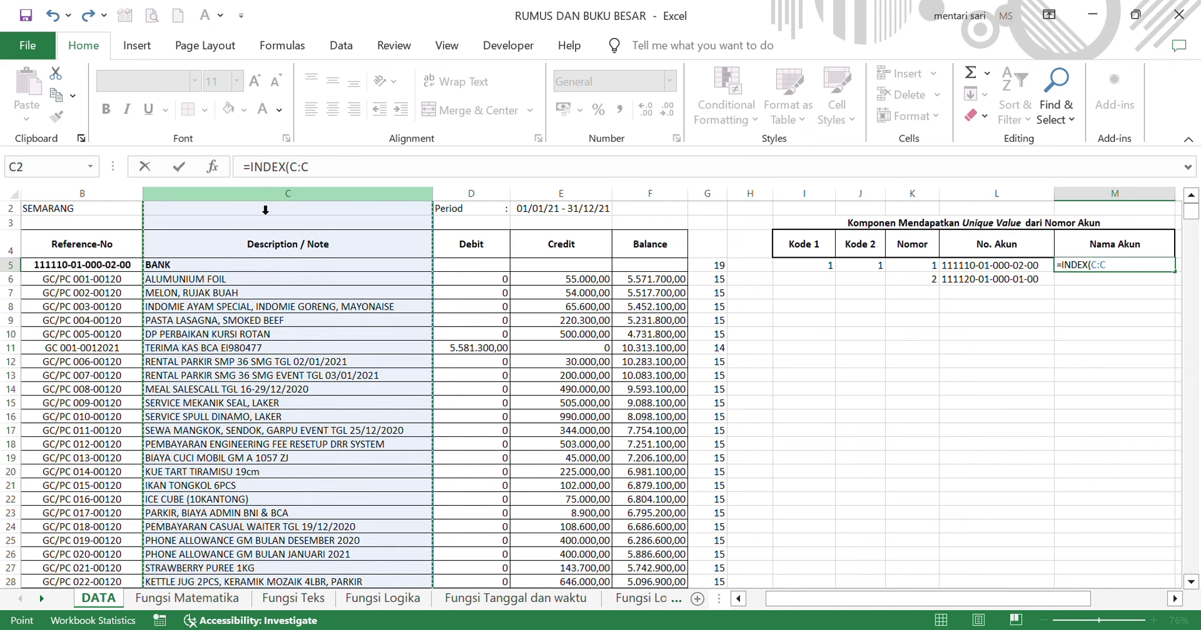
text(;MA)
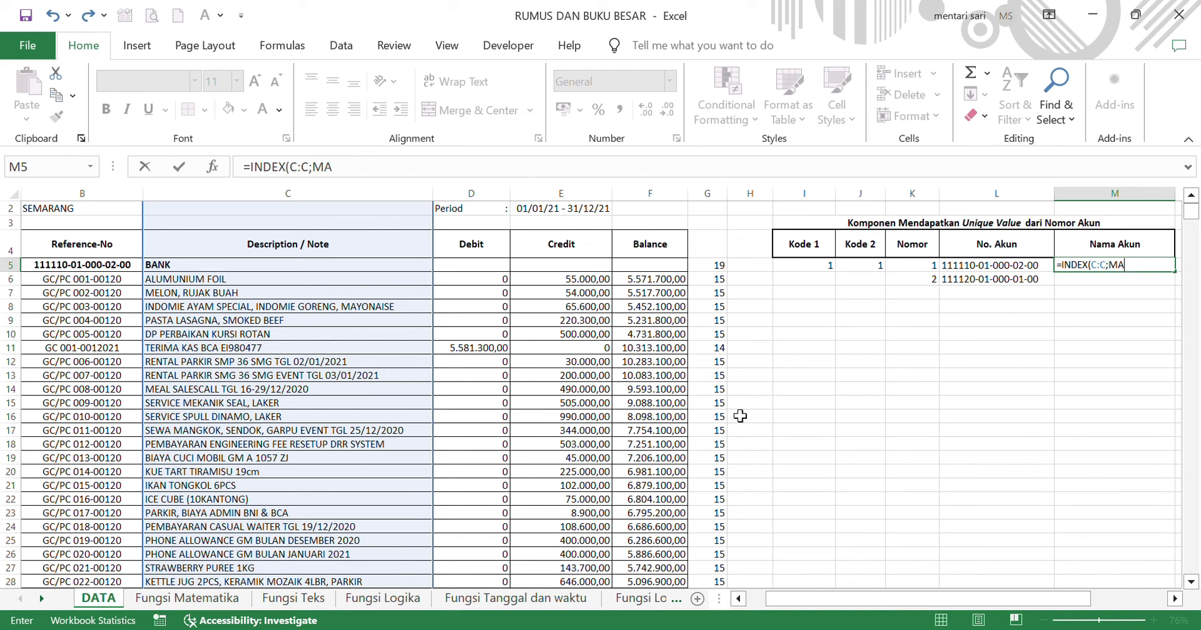
key(Tab)
click(915, 272)
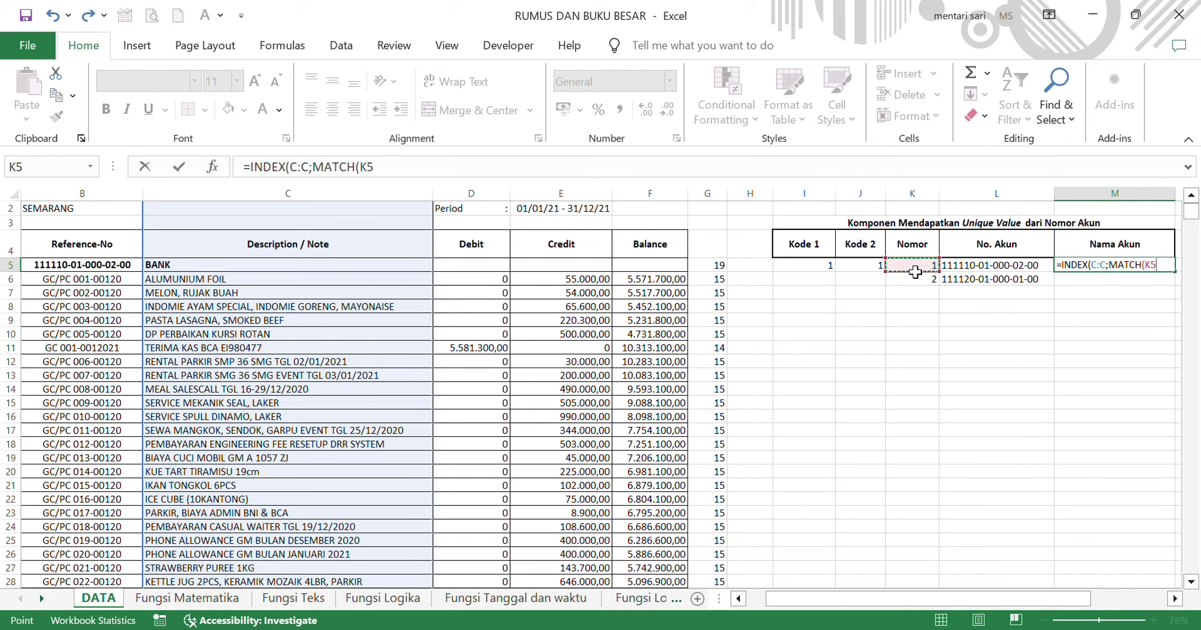
text(;J:J)
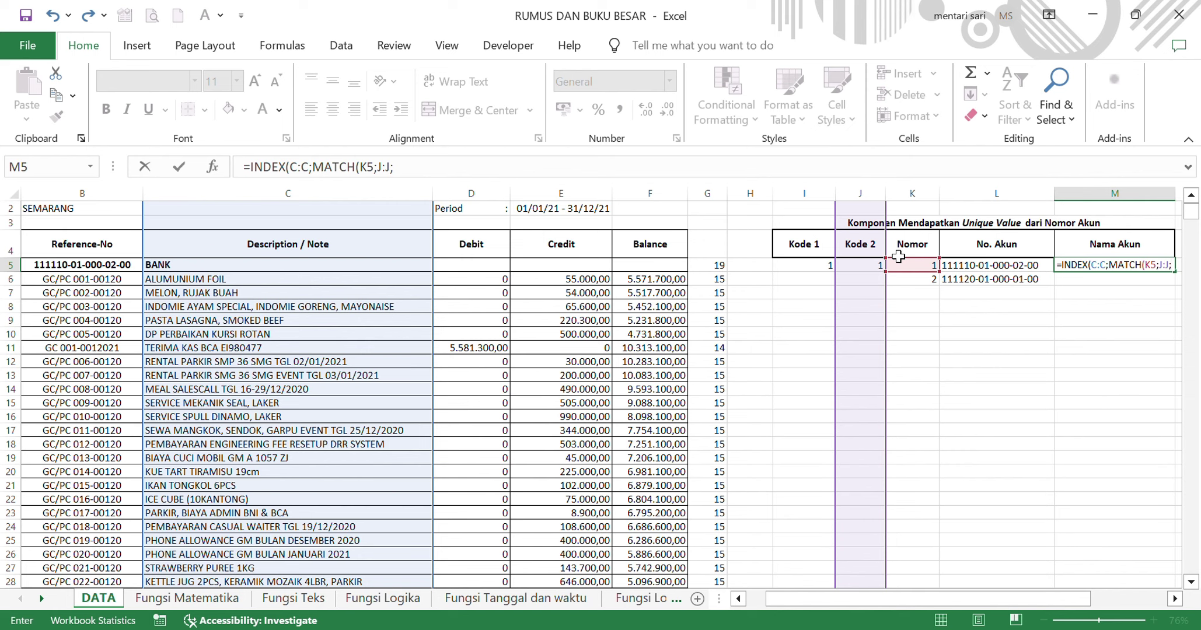
text(;0)))
key(Return)
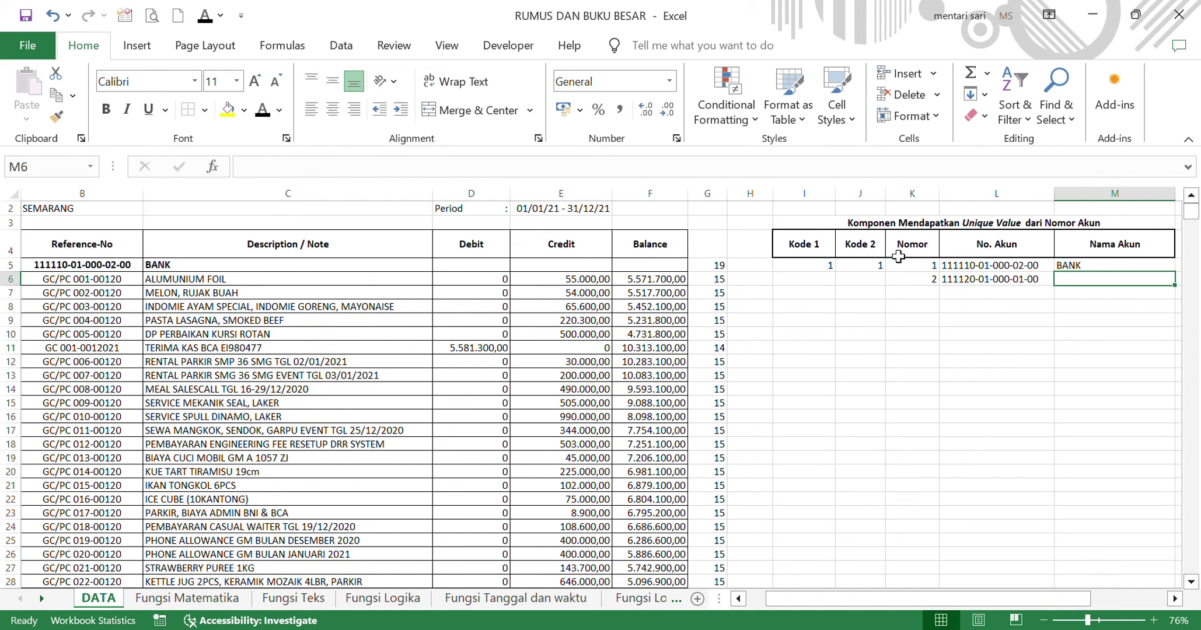
Fill the Nama Akun formula from M5 down through M7.
click(1100, 267)
scroll(1101, 267, right, 1)
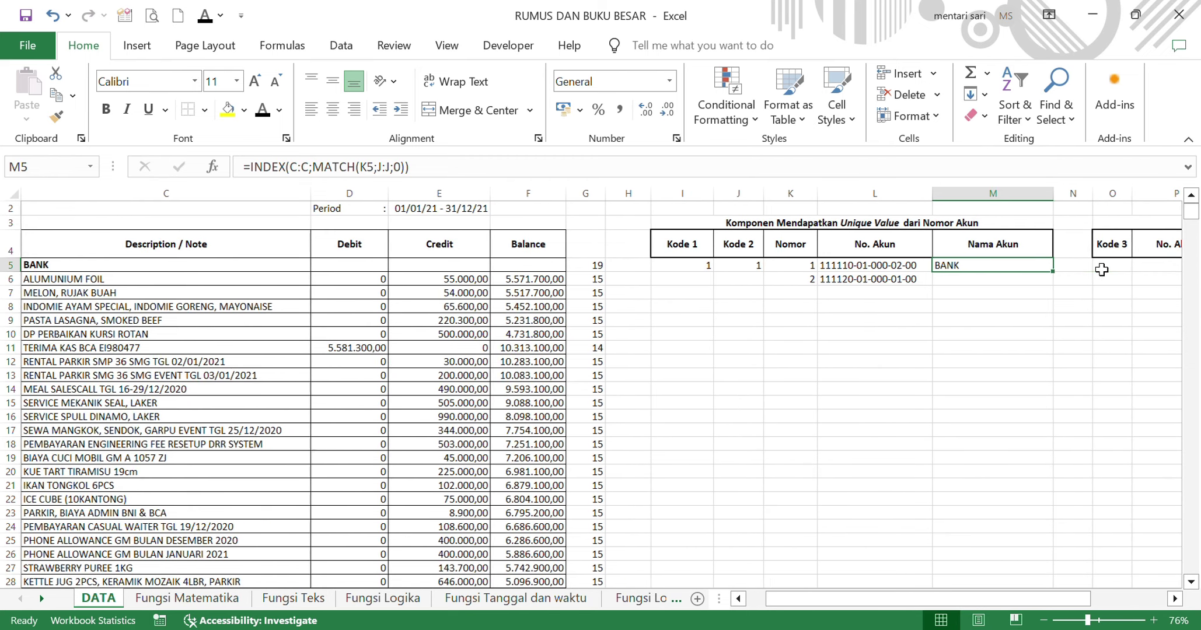
drag(1053, 272, 1053, 306)
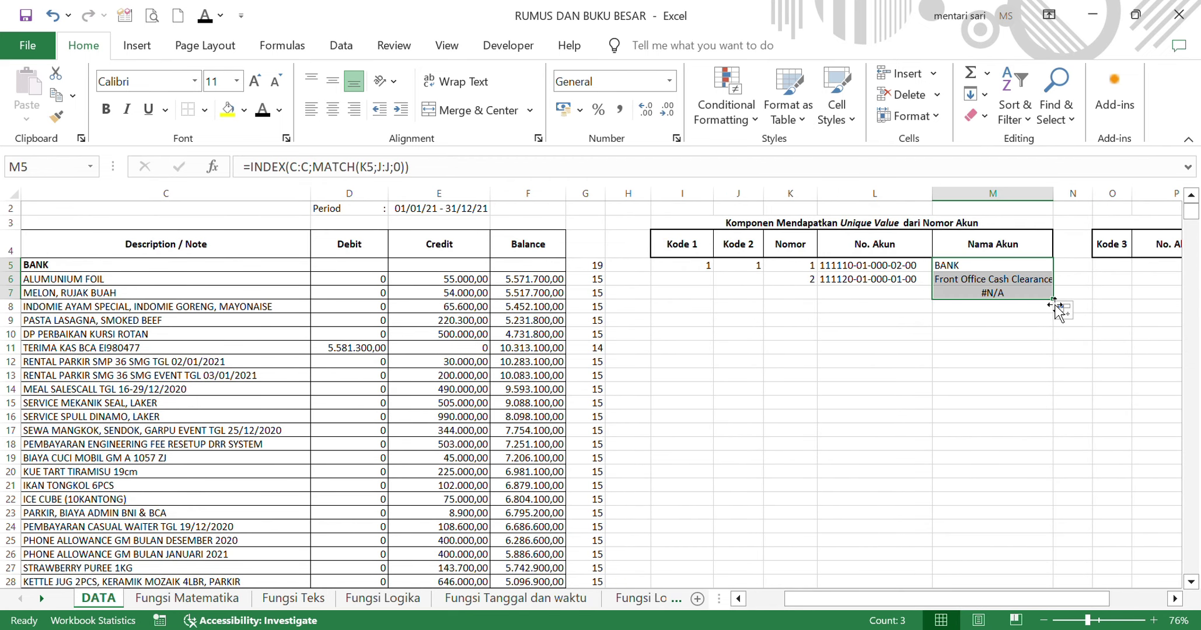
Clear the surplus lookup results in L7:M8 below the two listed accounts.
drag(876, 292, 969, 307)
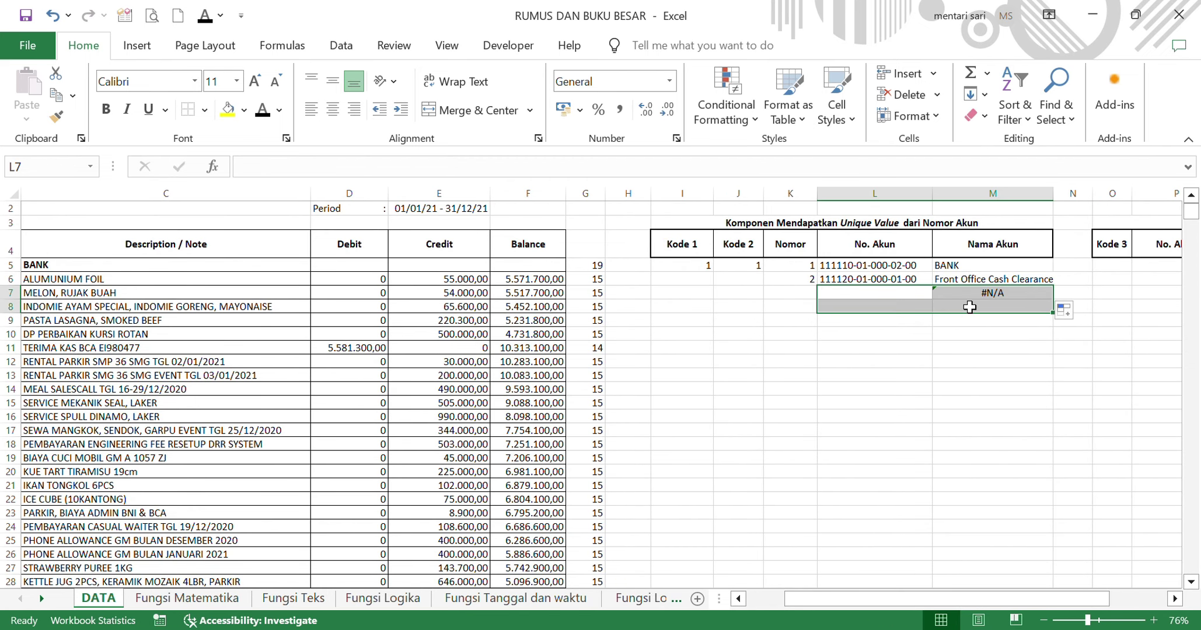
key(Delete)
Enter the note "JUMLAH TOTAL AKUN PADA BUKU BESAR INI HANYA 2" in L10 and remove it again.
click(901, 340)
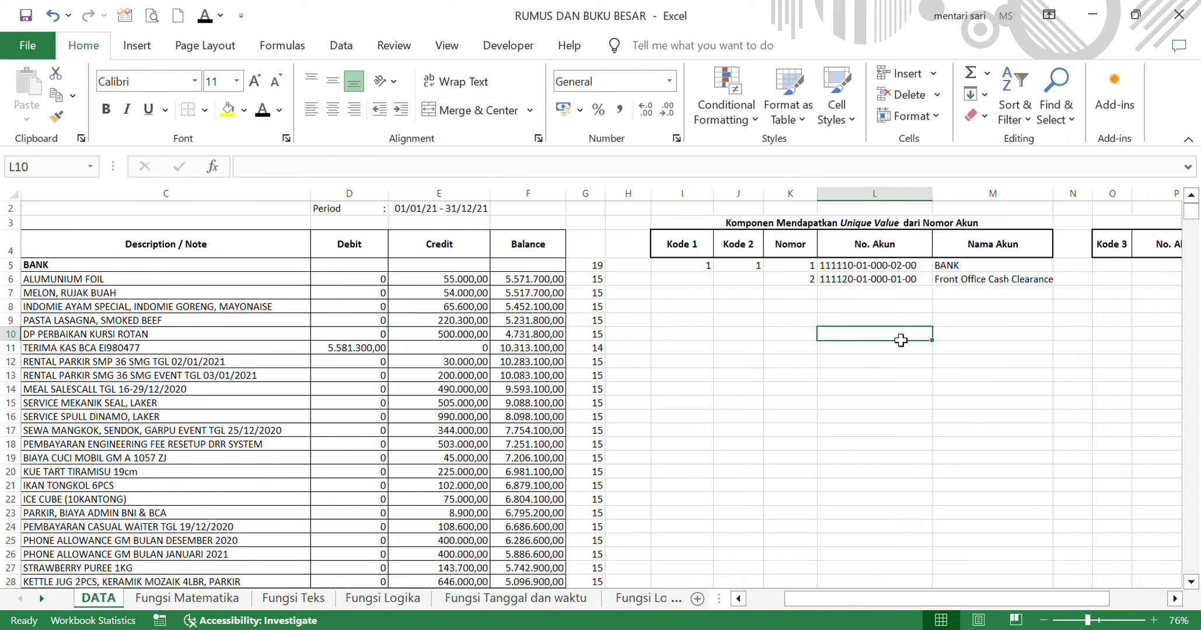
text(JUMLAH )
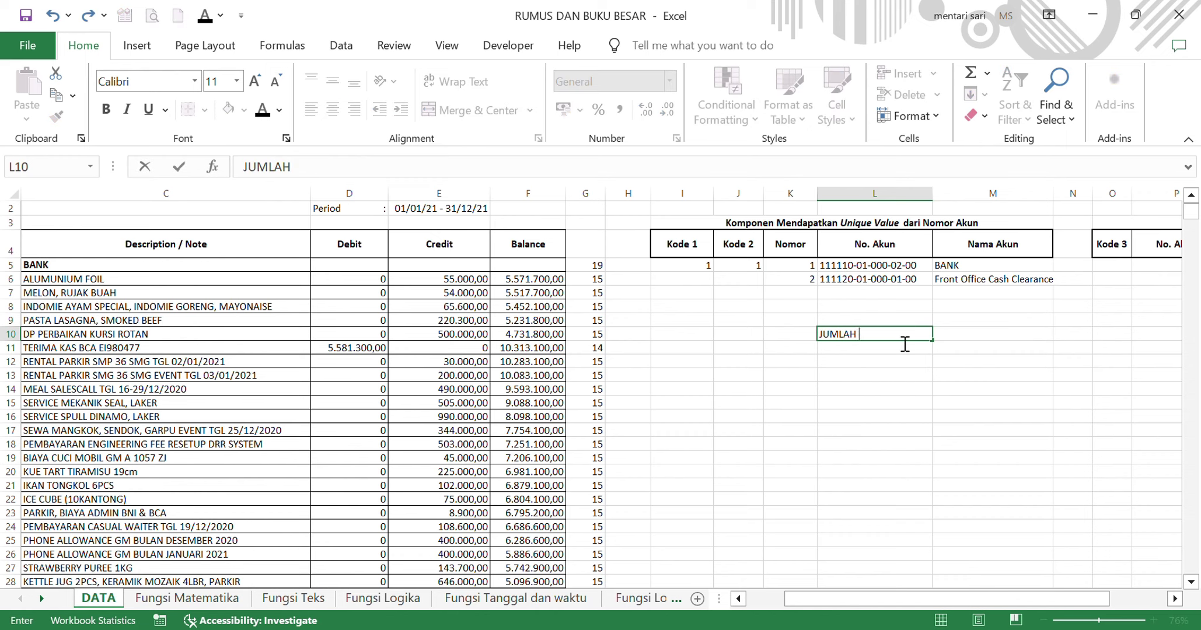
text(TOTAL AKUN PADA BU)
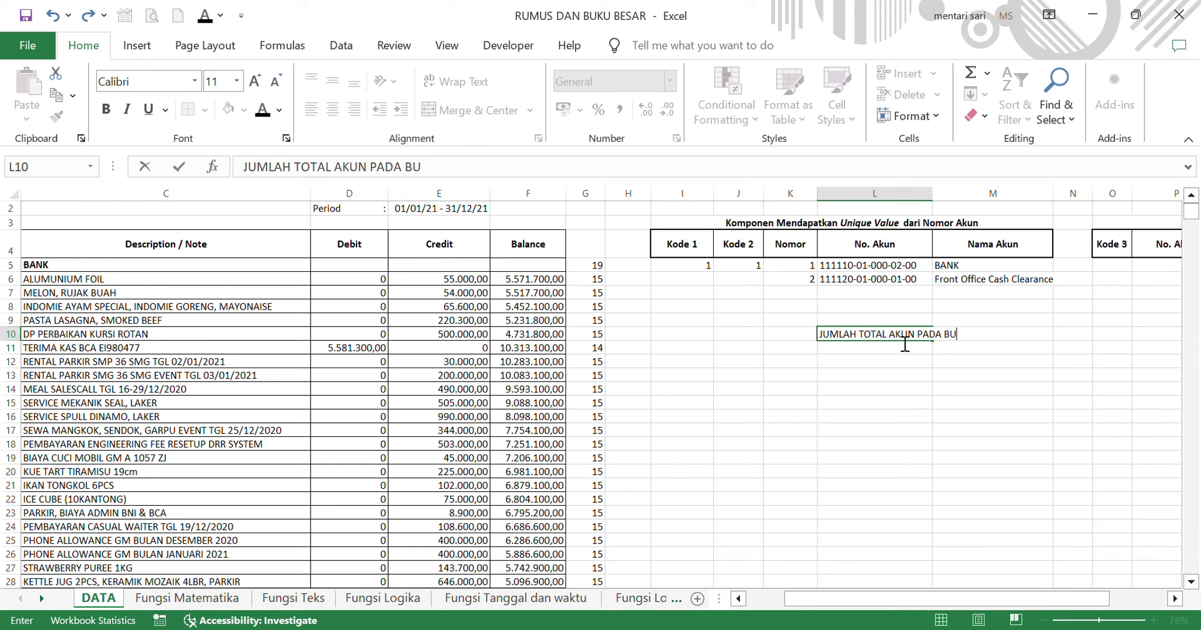
text(KU BESAR INI HANYA 2)
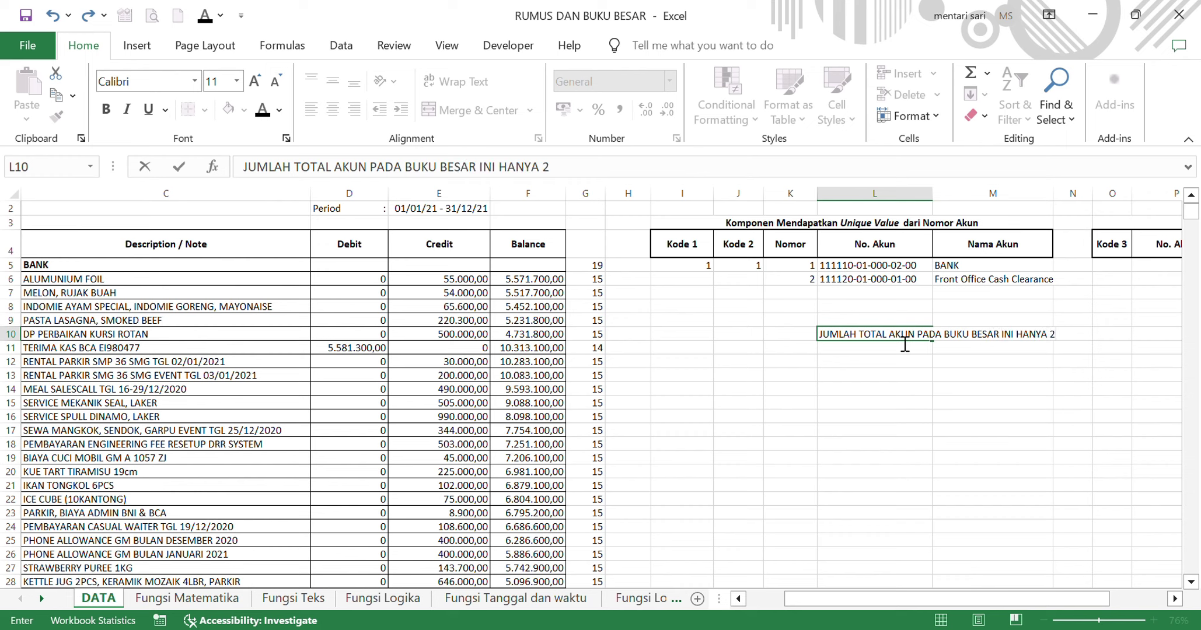
key(Return)
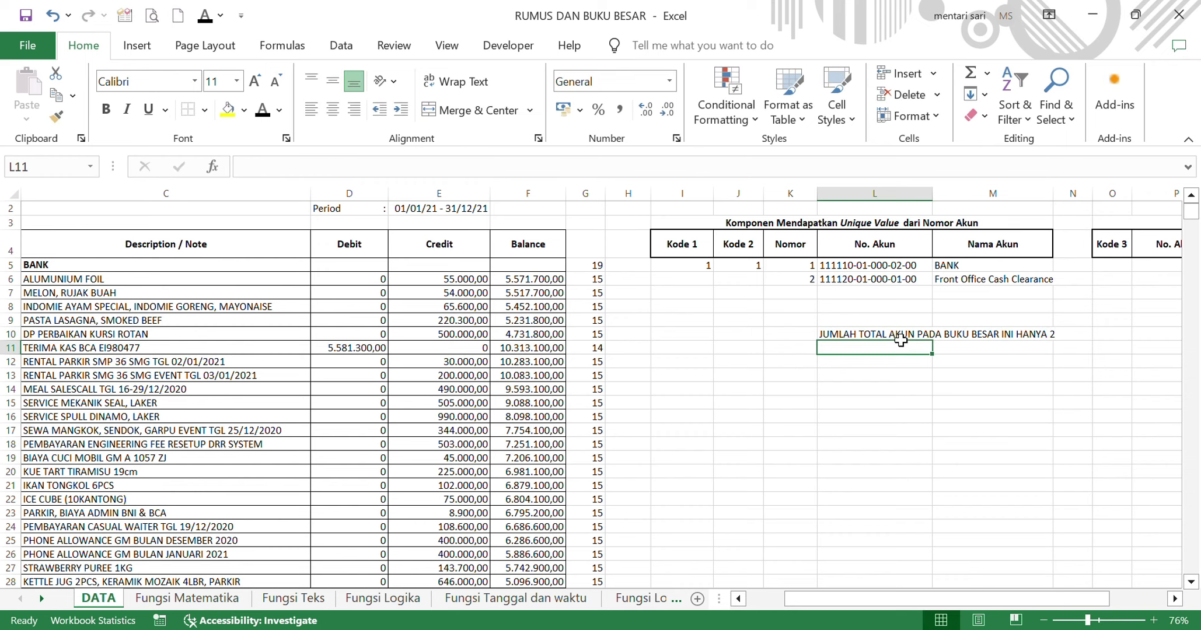
click(901, 338)
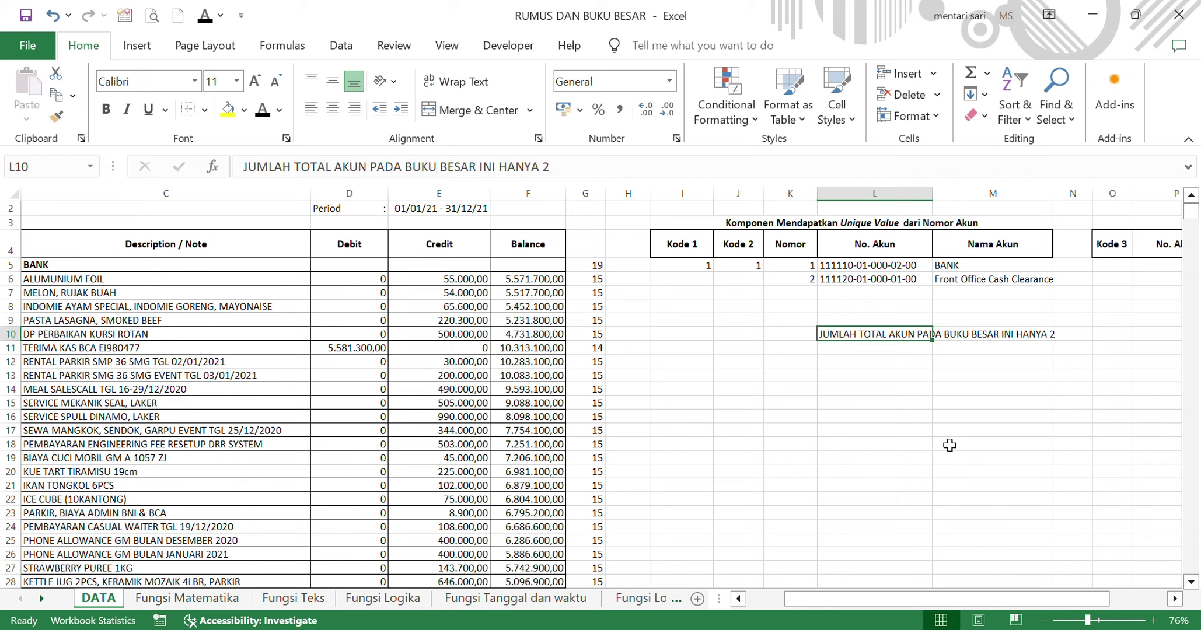
key(BackSpace)
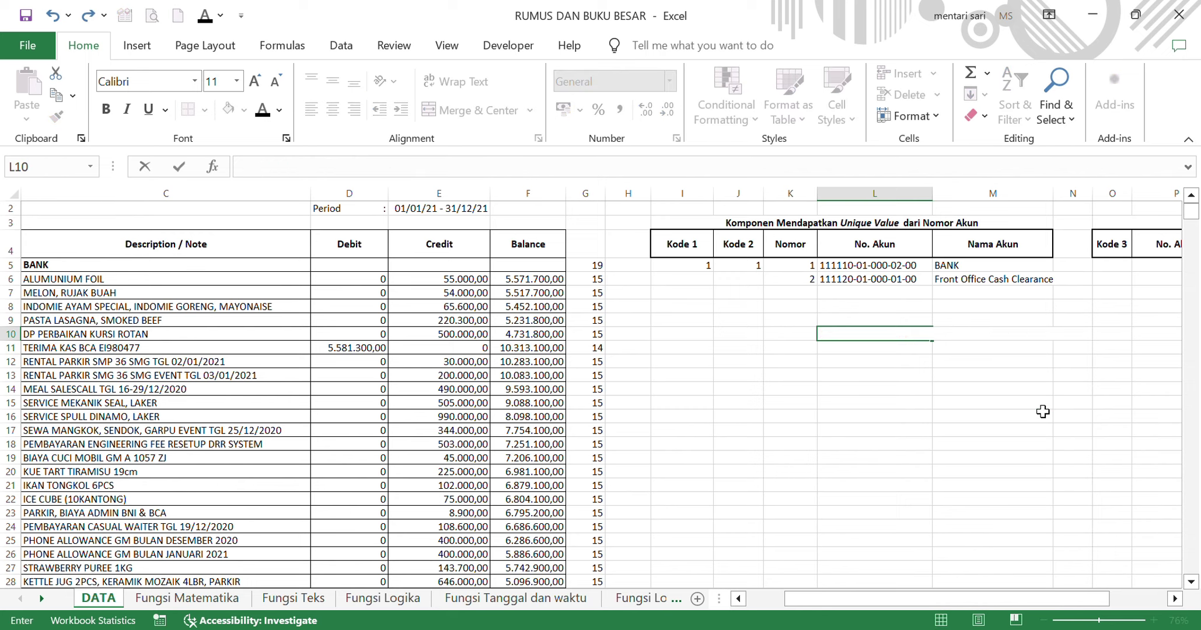
click(1045, 404)
Examine the Komponen Formula SUMIFS columns and the Hasil Rekapitulasi Per Bulan table they are meant to feed.
scroll(1098, 325, right, 2)
scroll(1098, 325, right, 3)
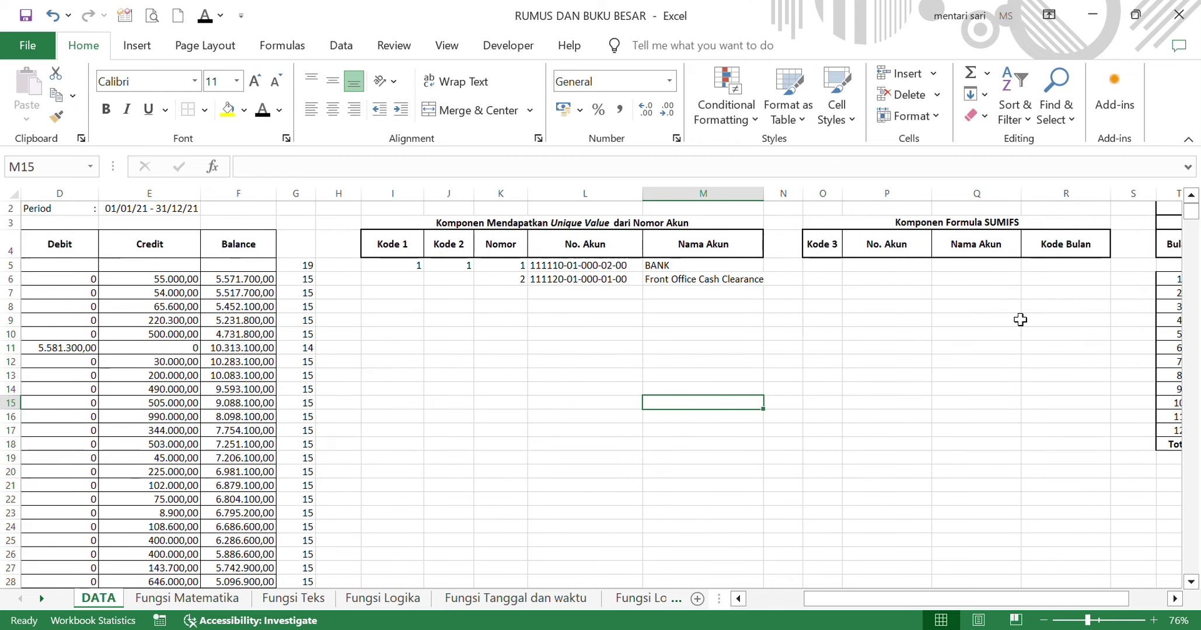
click(1032, 320)
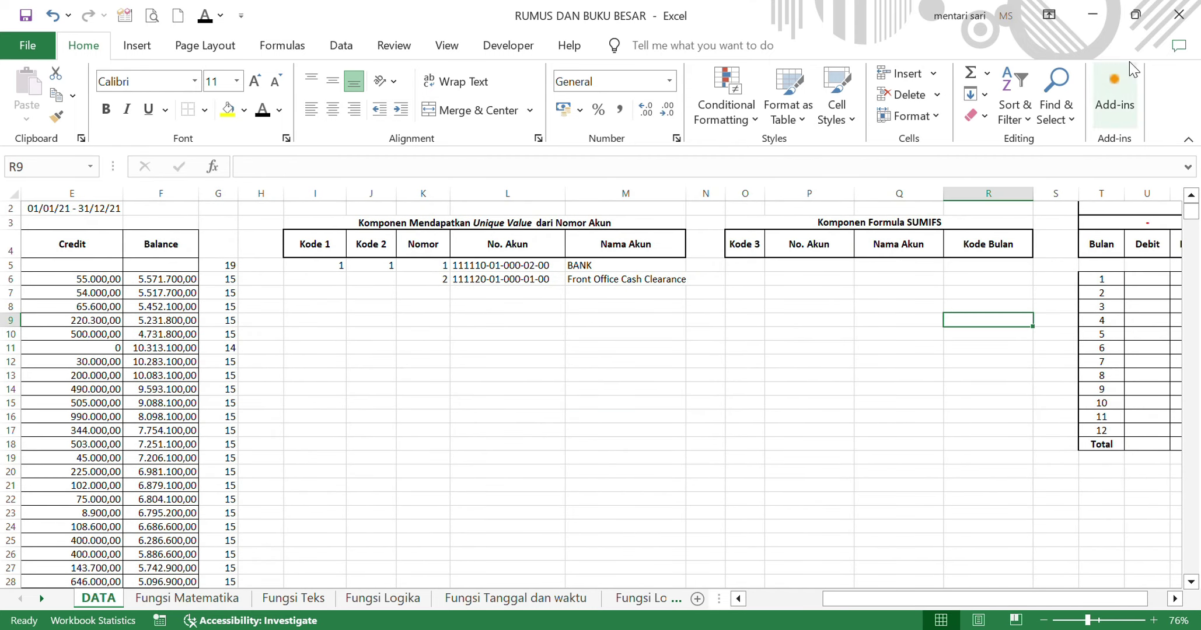
scroll(628, 384, right, 2)
click(628, 383)
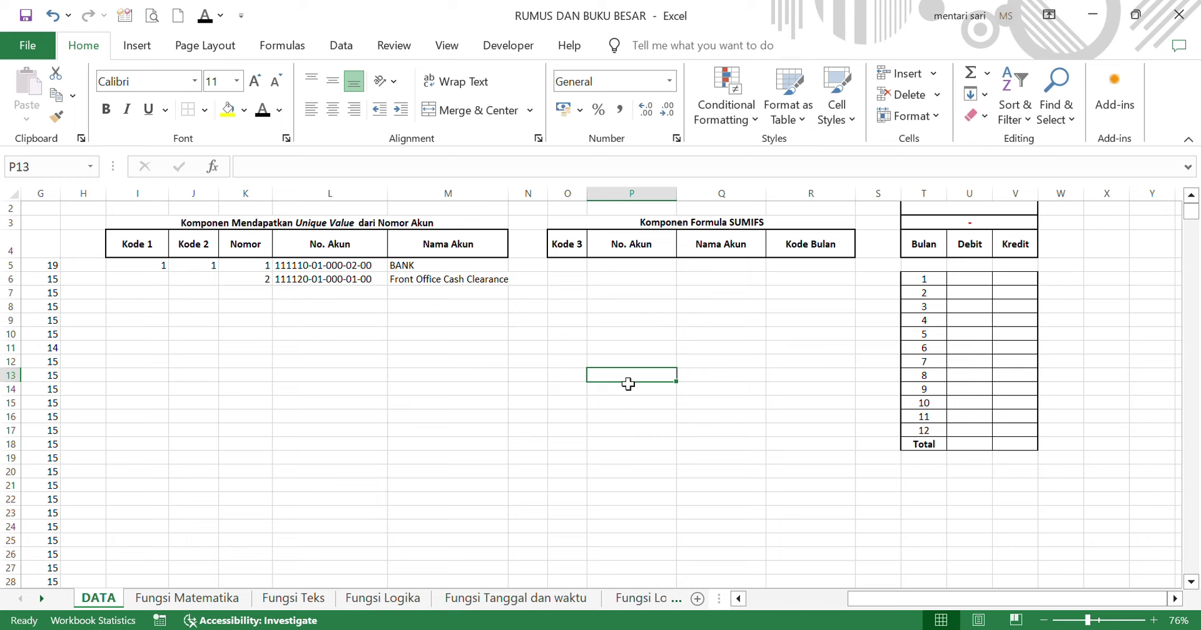
click(578, 193)
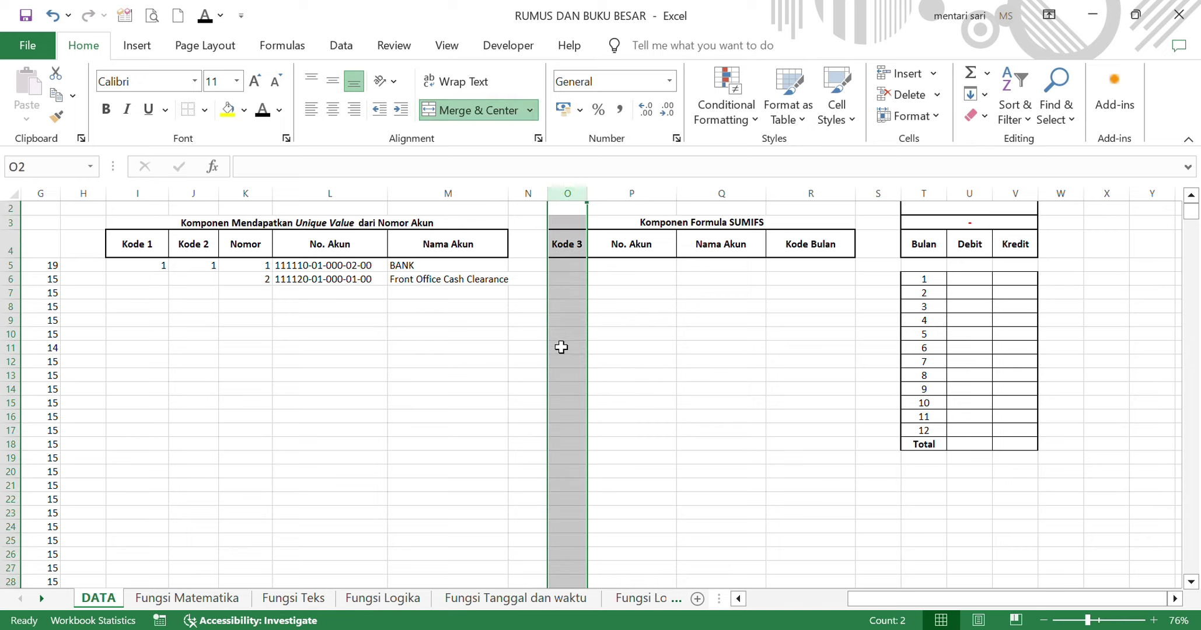
click(574, 289)
click(664, 228)
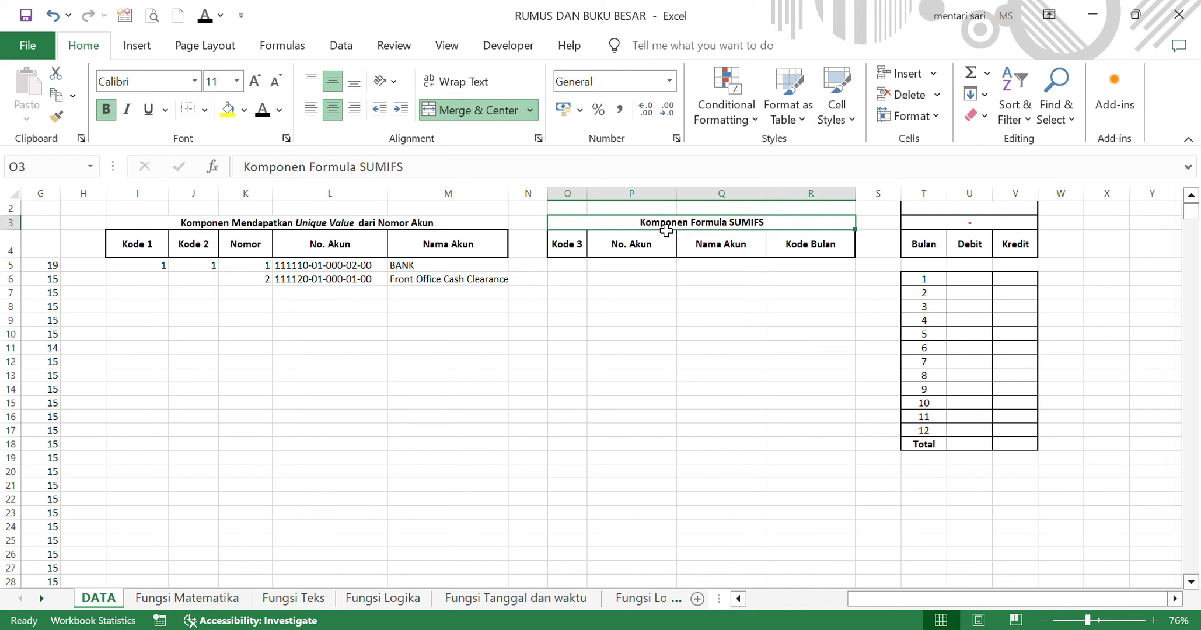
scroll(1058, 270, up, 1)
drag(969, 210, 1007, 477)
click(582, 294)
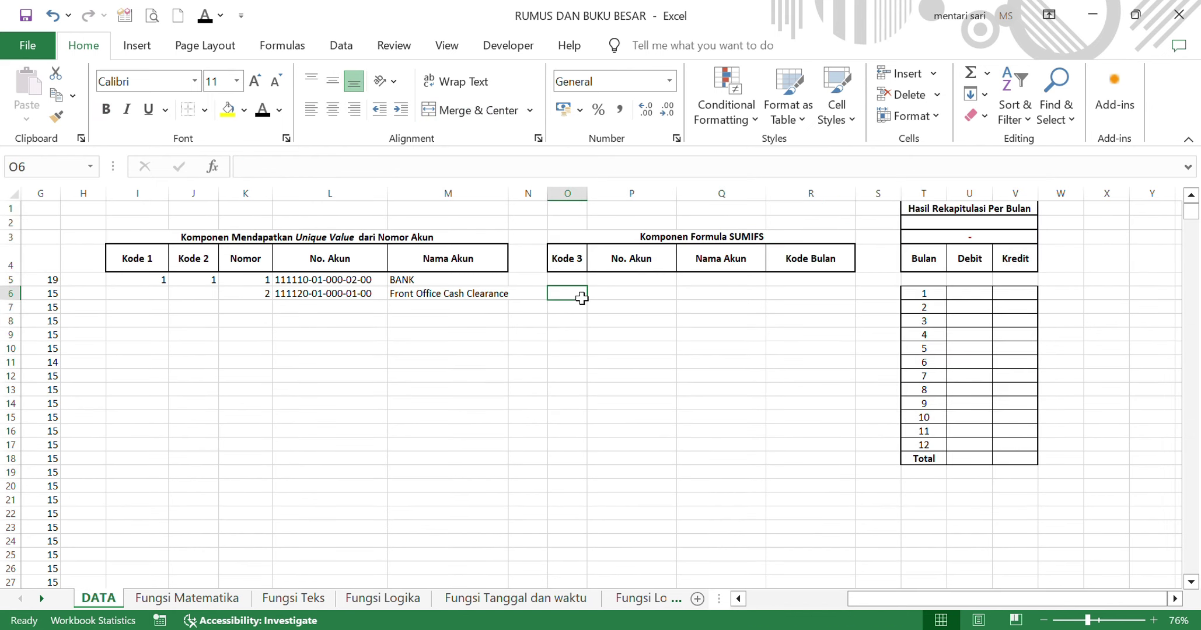
click(580, 283)
Examine the Date column, comparing the account header in row 5 with the dated transaction rows below it.
scroll(580, 285, left, 6)
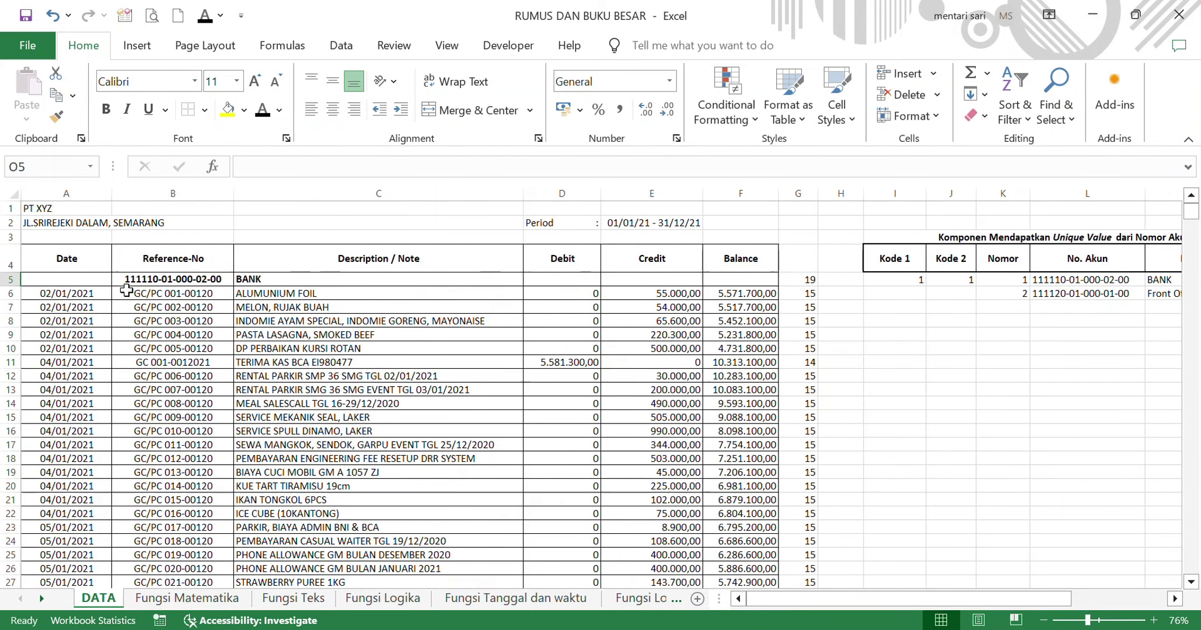
click(91, 284)
click(79, 194)
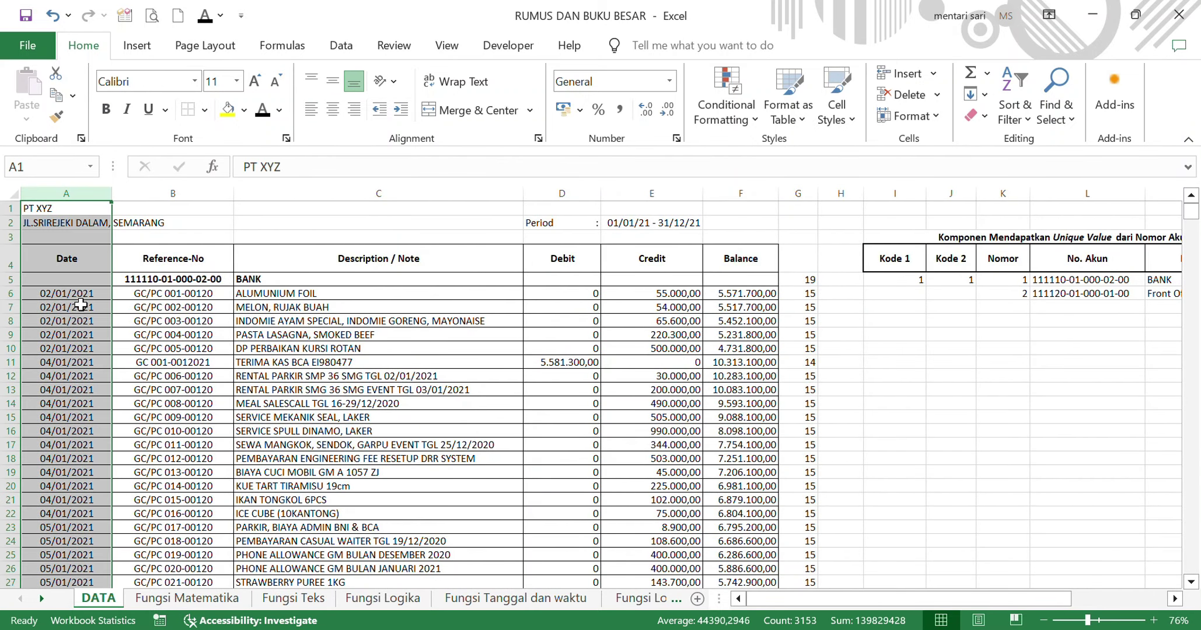
drag(80, 293, 76, 432)
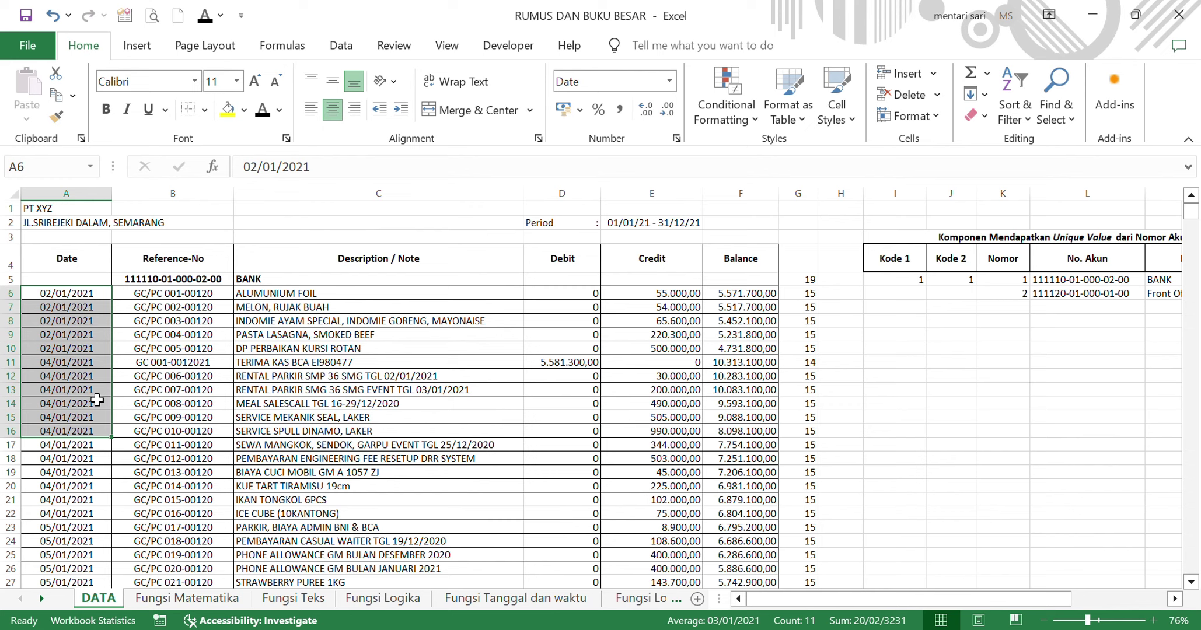
click(87, 283)
click(173, 281)
click(245, 281)
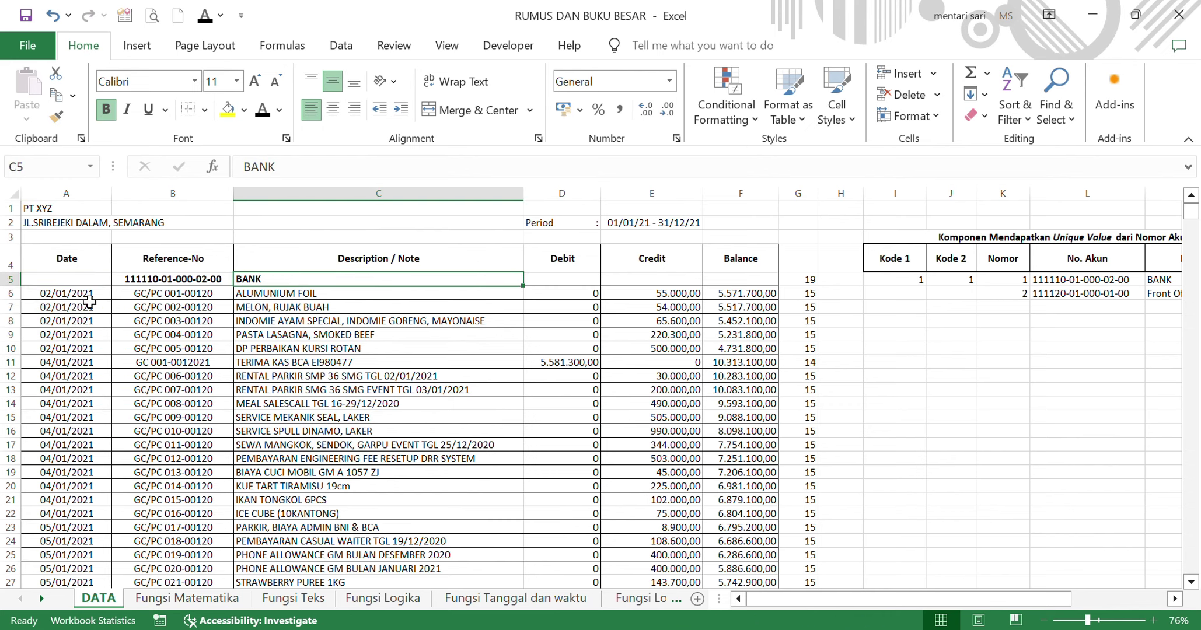
click(58, 297)
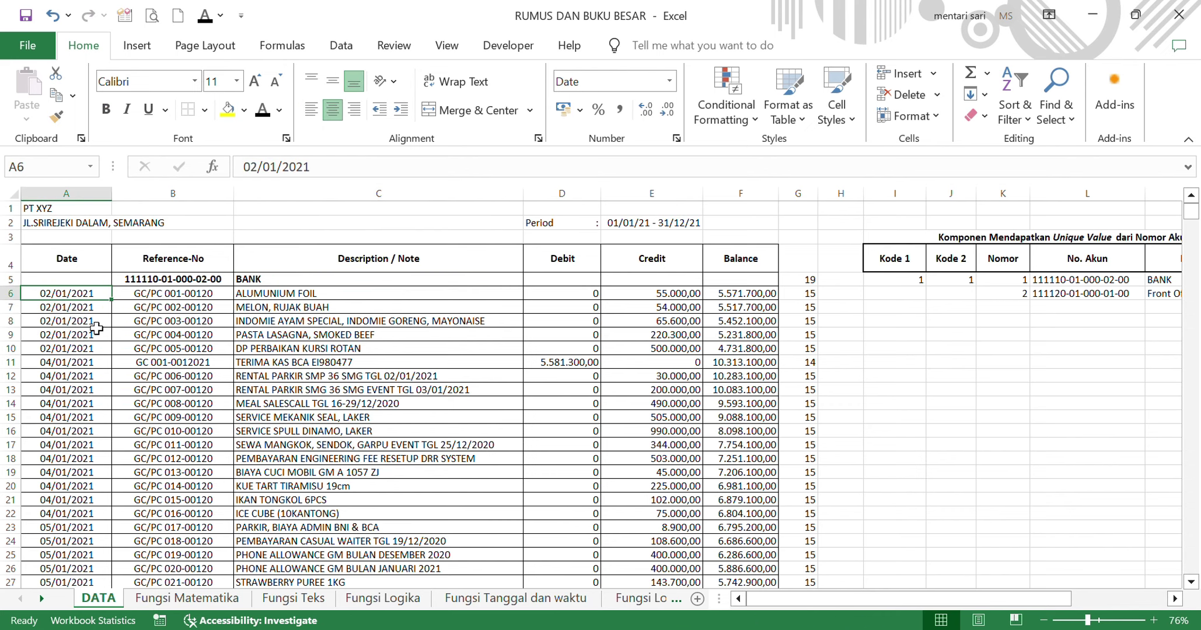
Begin the Kode 3 formula in O5 with an IF that returns blank when A5 is empty and otherwise calls COUNTIF.
scroll(747, 373, right, 5)
scroll(748, 373, right, 2)
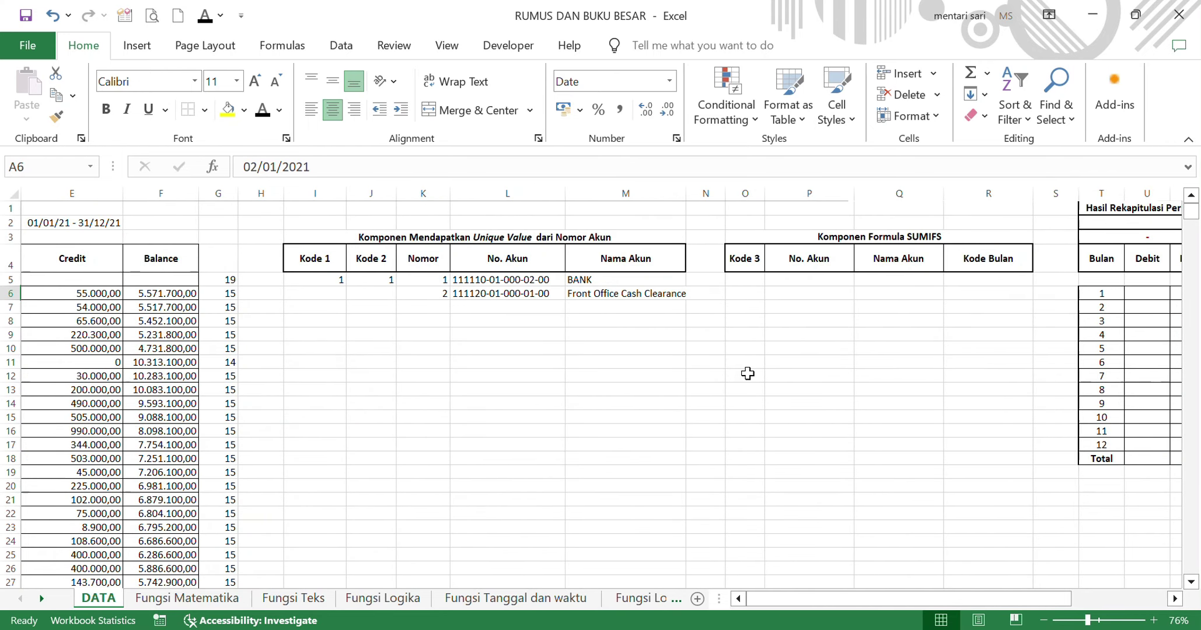
click(757, 285)
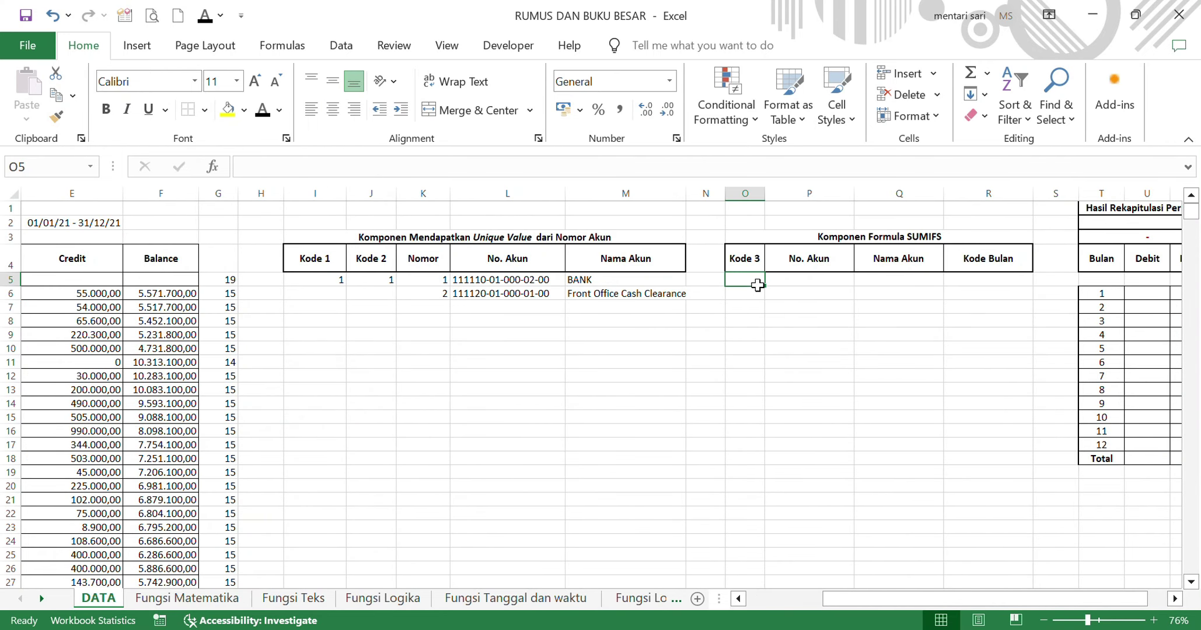
text(=IF()
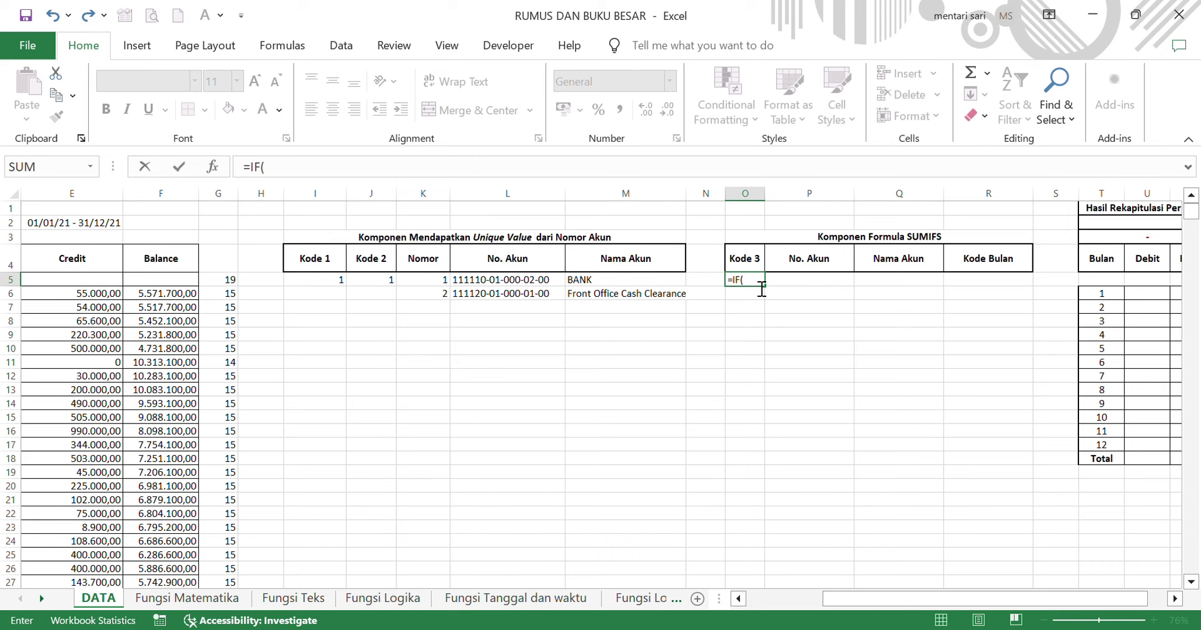
scroll(520, 332, left, 4)
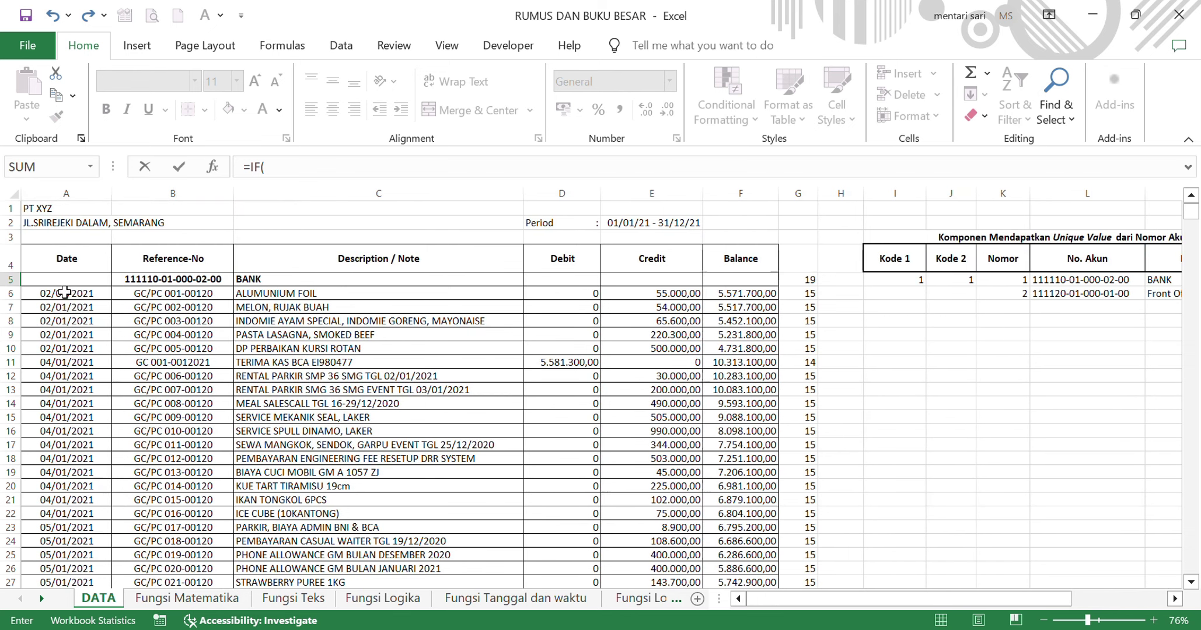
click(66, 280)
text(')
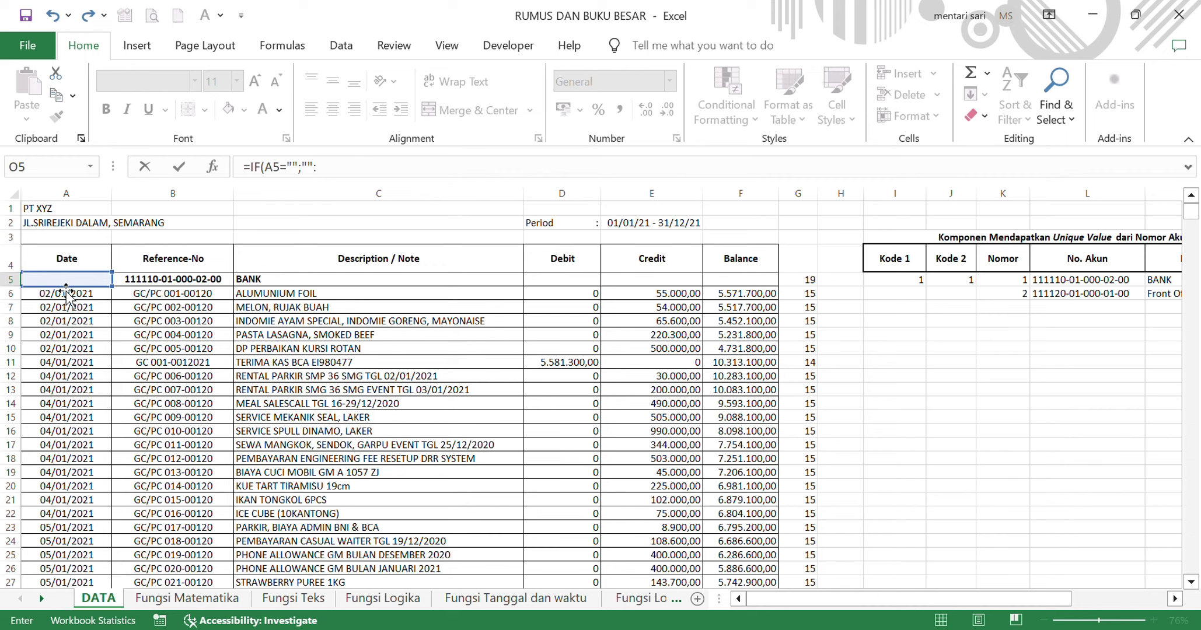
text(COUNTIF()
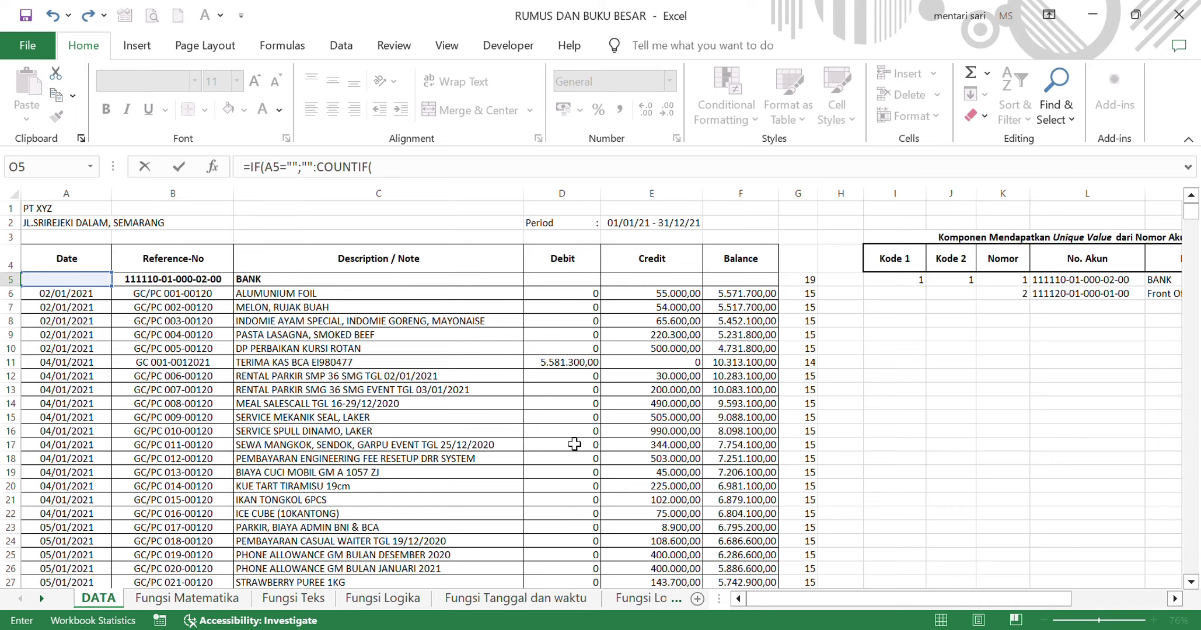
Try I5:I6 and I5 alone as the COUNTIF range in the O5 formula, and remove the reference.
scroll(574, 444, right, 2)
scroll(574, 445, right, 1)
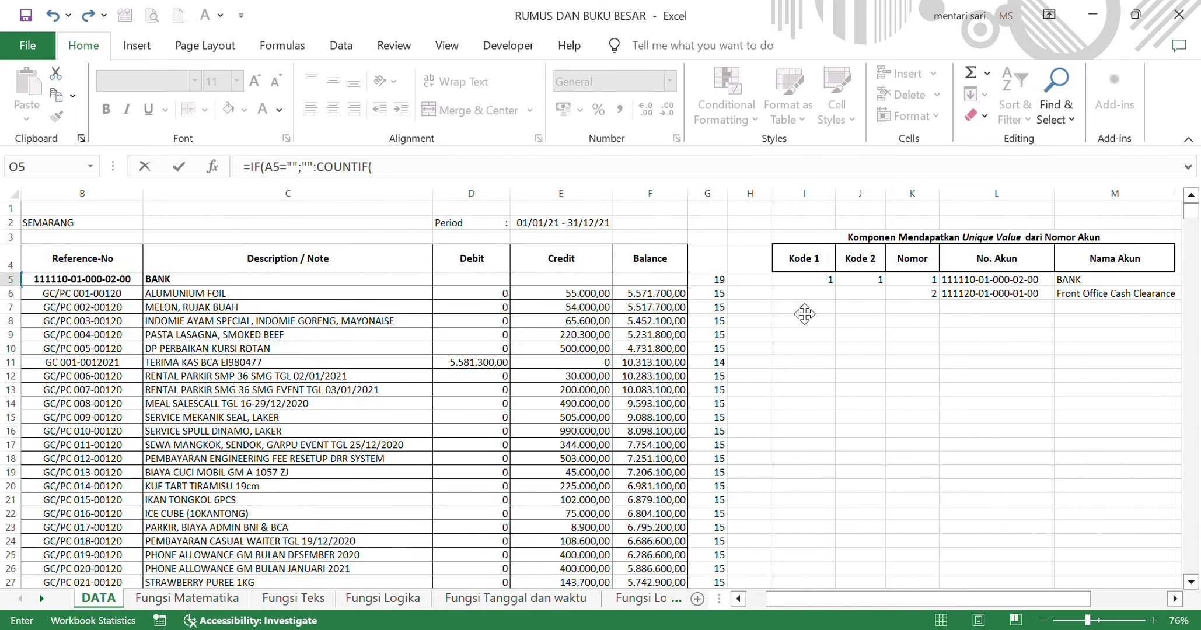
drag(817, 283, 807, 297)
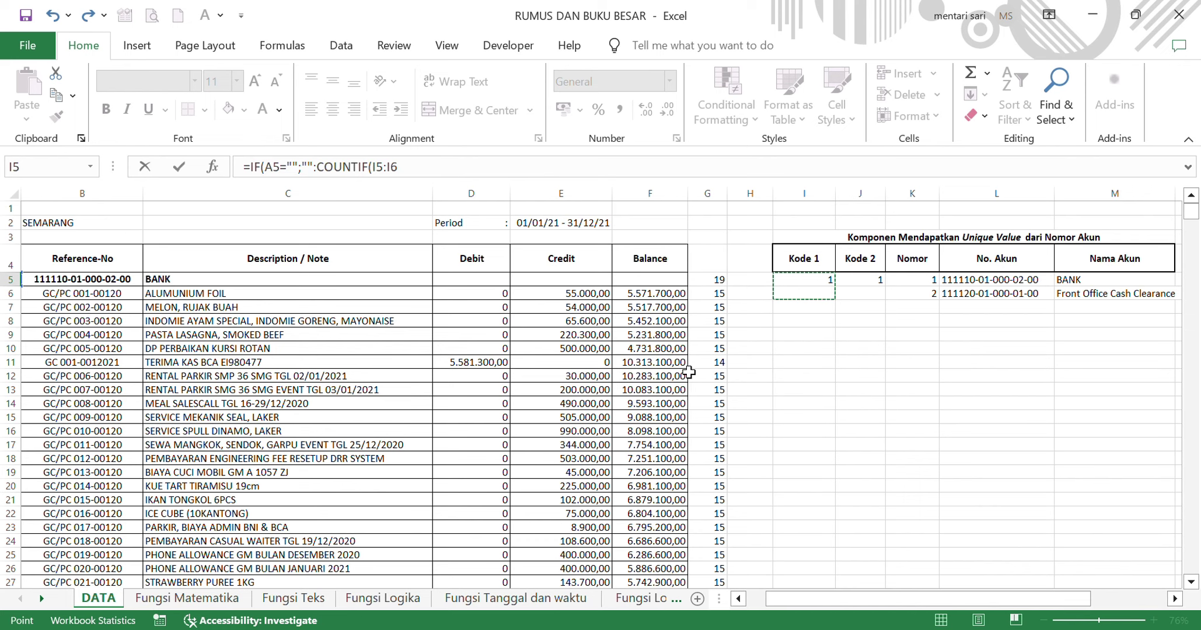
scroll(688, 372, left, 2)
scroll(688, 372, right, 1)
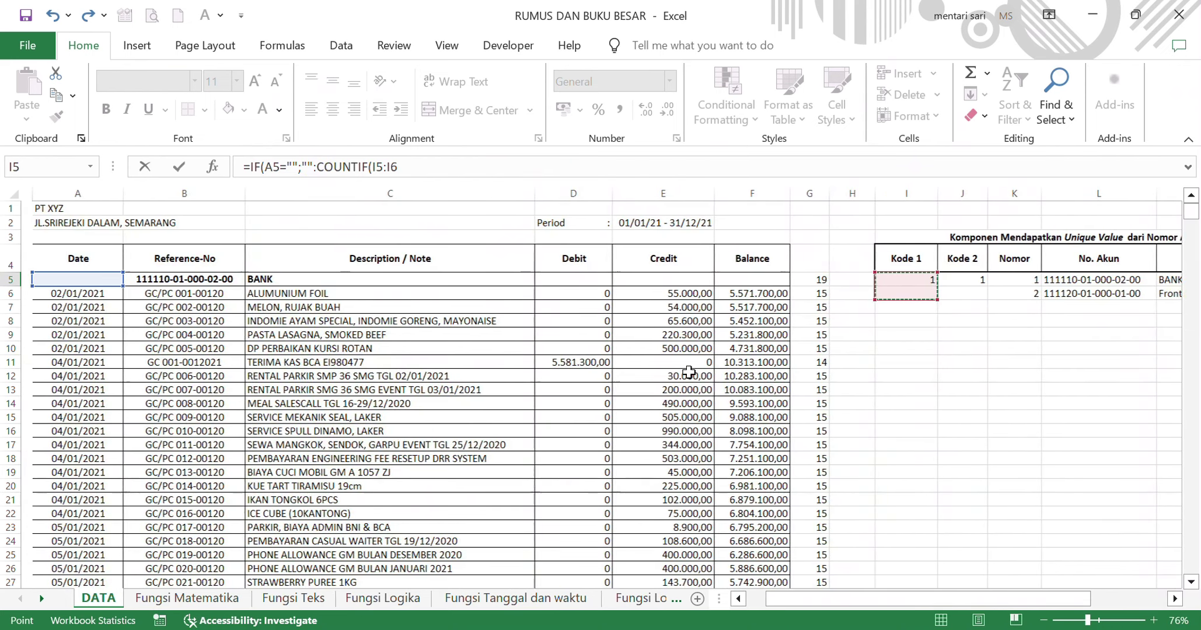
scroll(689, 372, right, 1)
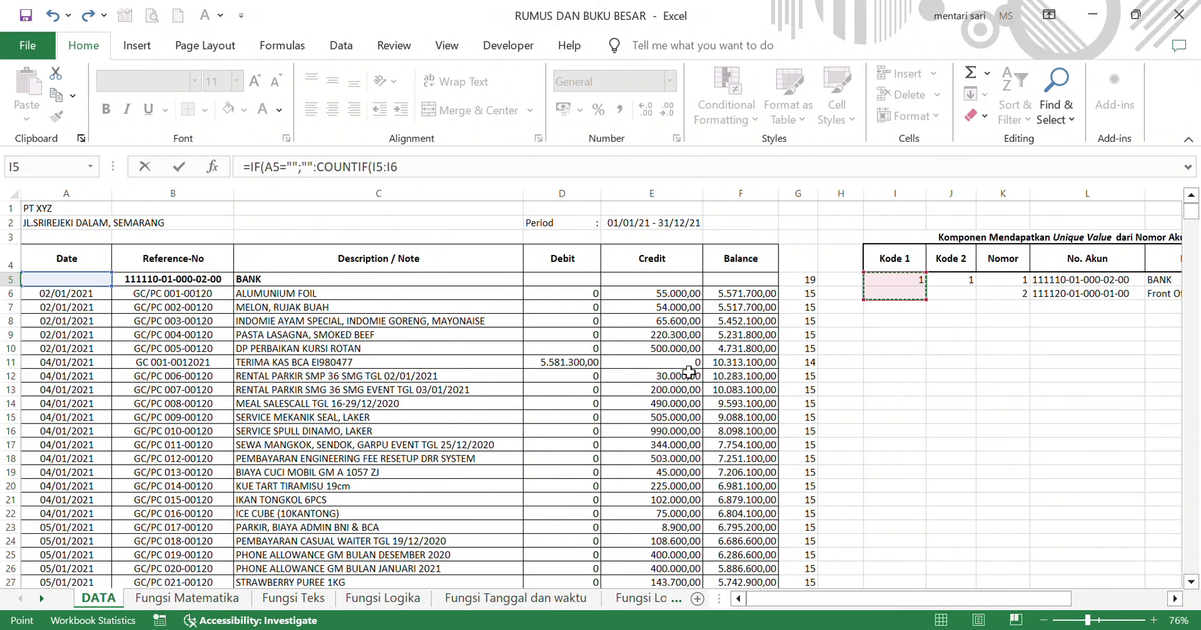
click(907, 286)
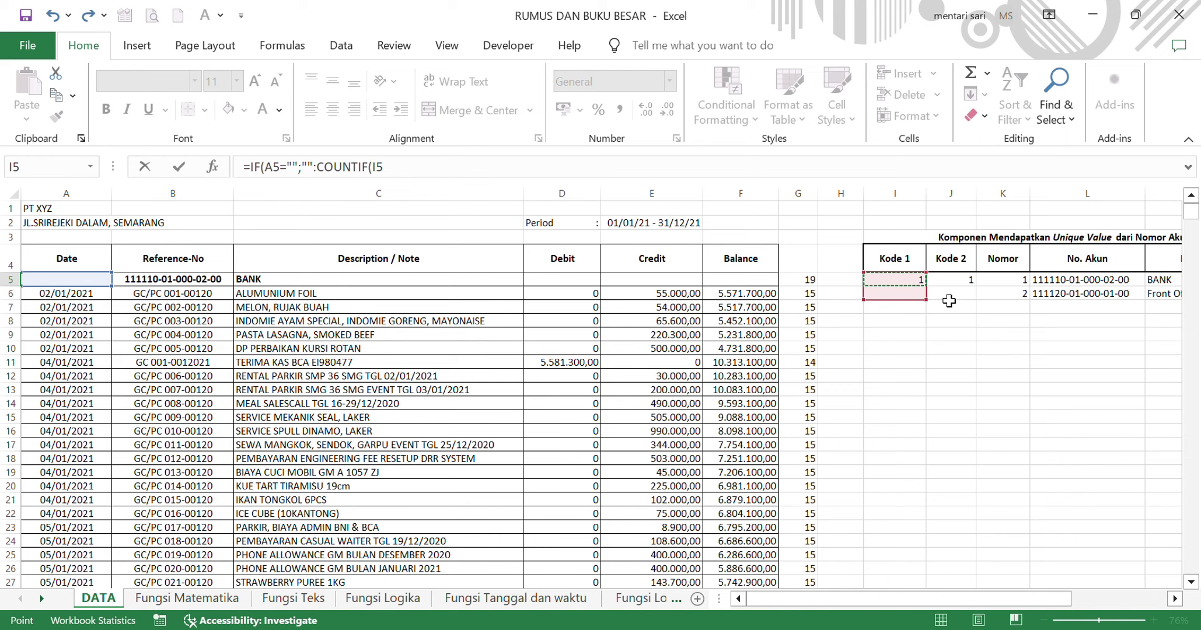
click(509, 180)
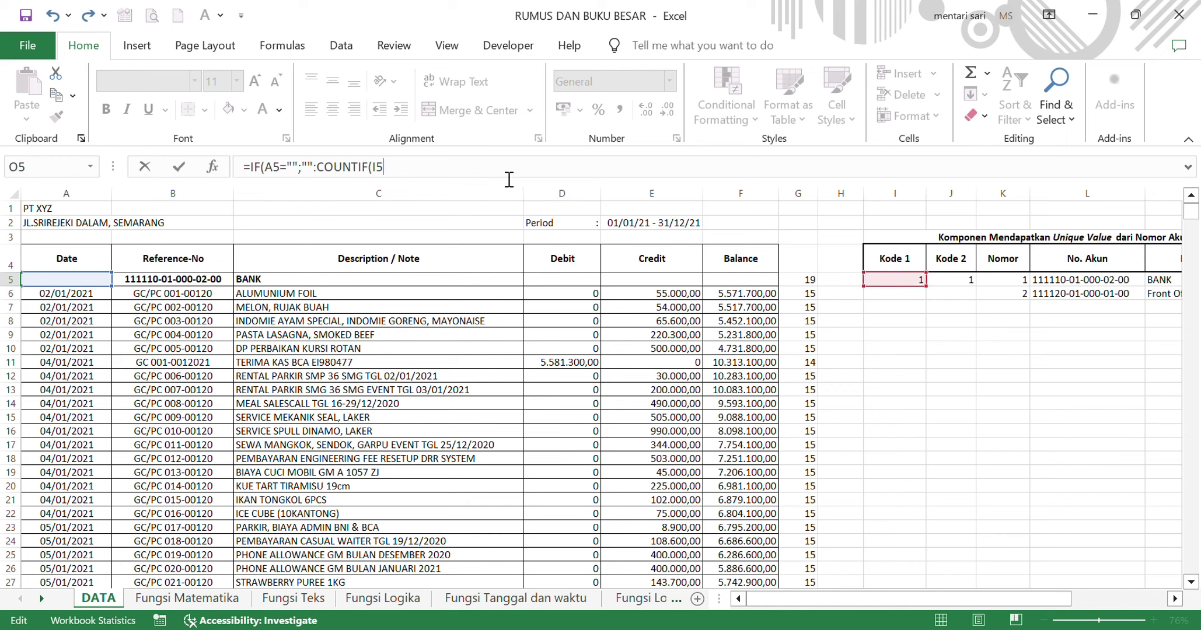
key(BackSpace)
key(BackSpace)
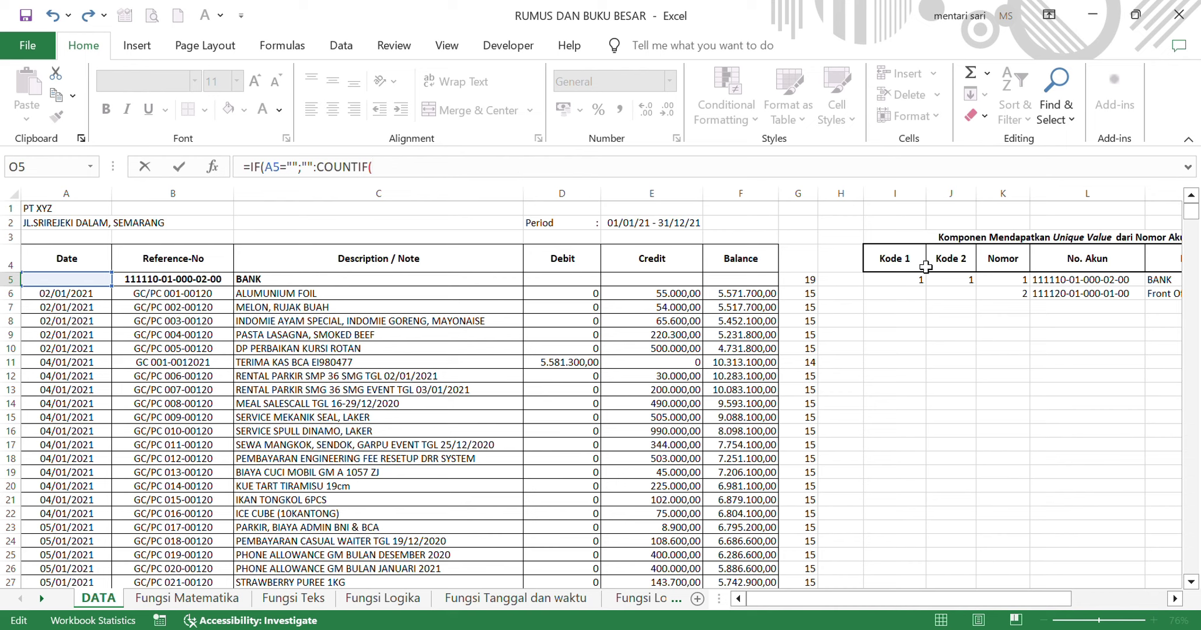
Set I4:I5 as the COUNTIF range in the O5 formula and replace the colon before COUNTIF with a semicolon.
drag(926, 267, 915, 289)
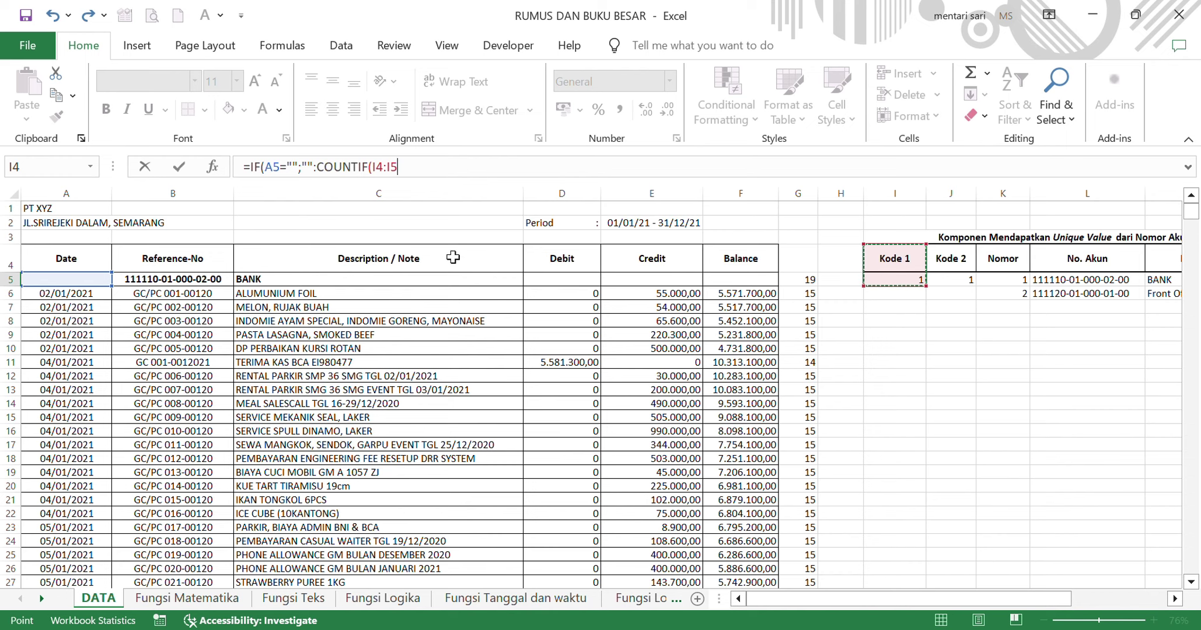
click(327, 181)
key(BackSpace)
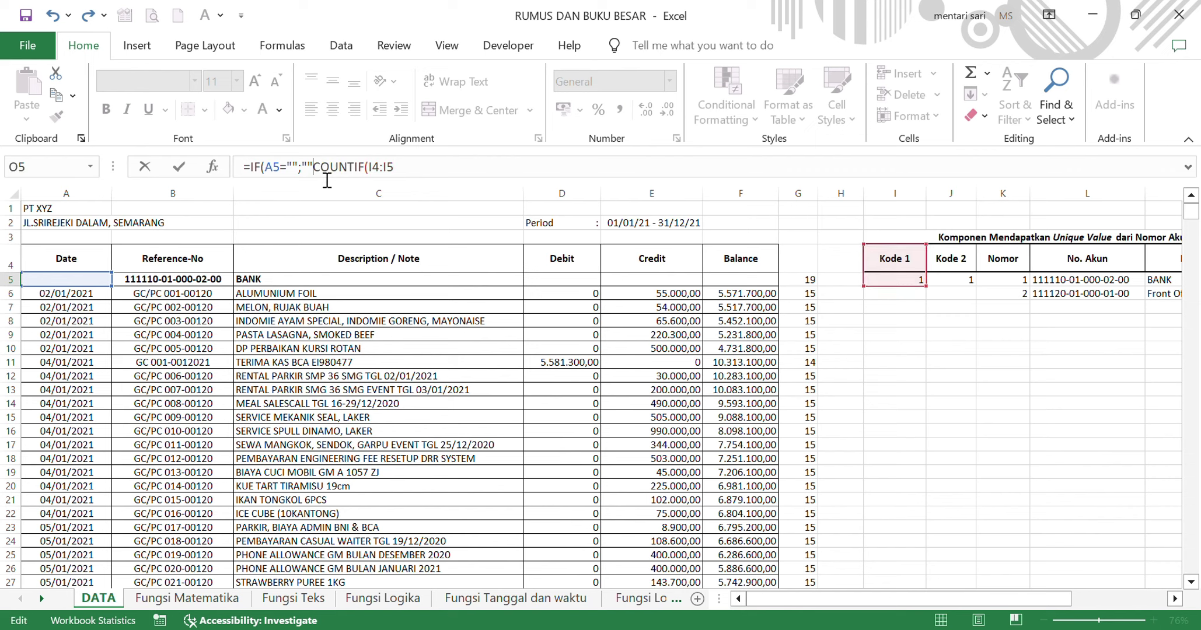
text(;)
Complete the O5 formula with criterion 1 and an absolute $I$4 range start, giving =IF(A5="";"";COUNTIF($I$4:I5;1)).
click(457, 180)
double_click(381, 175)
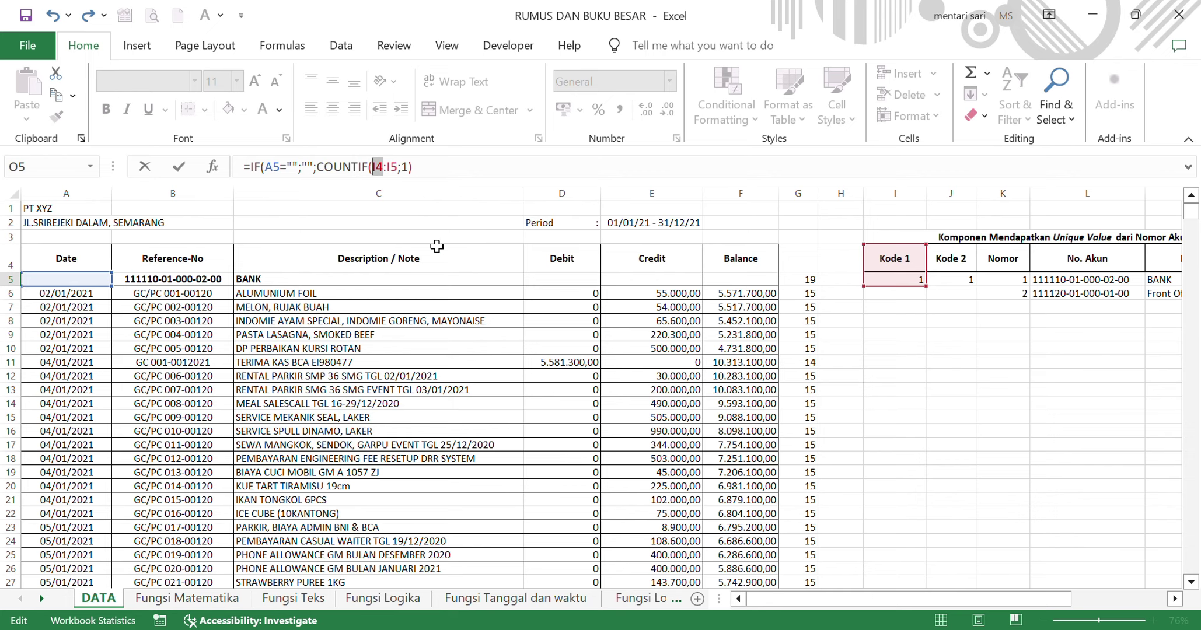
key(F4)
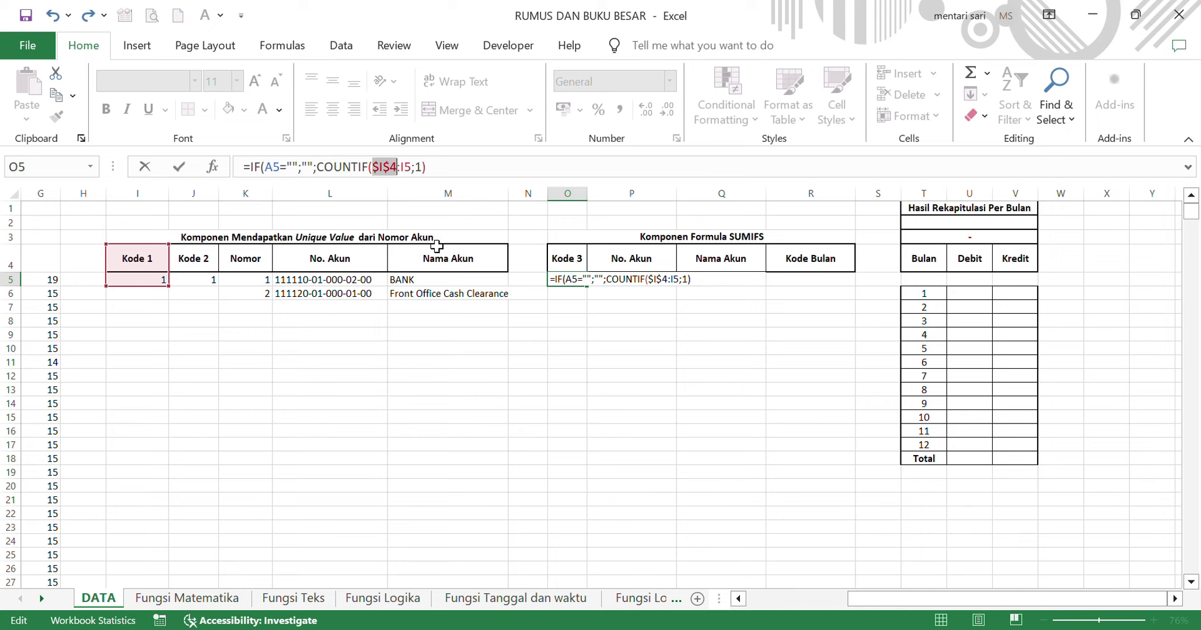
click(457, 177)
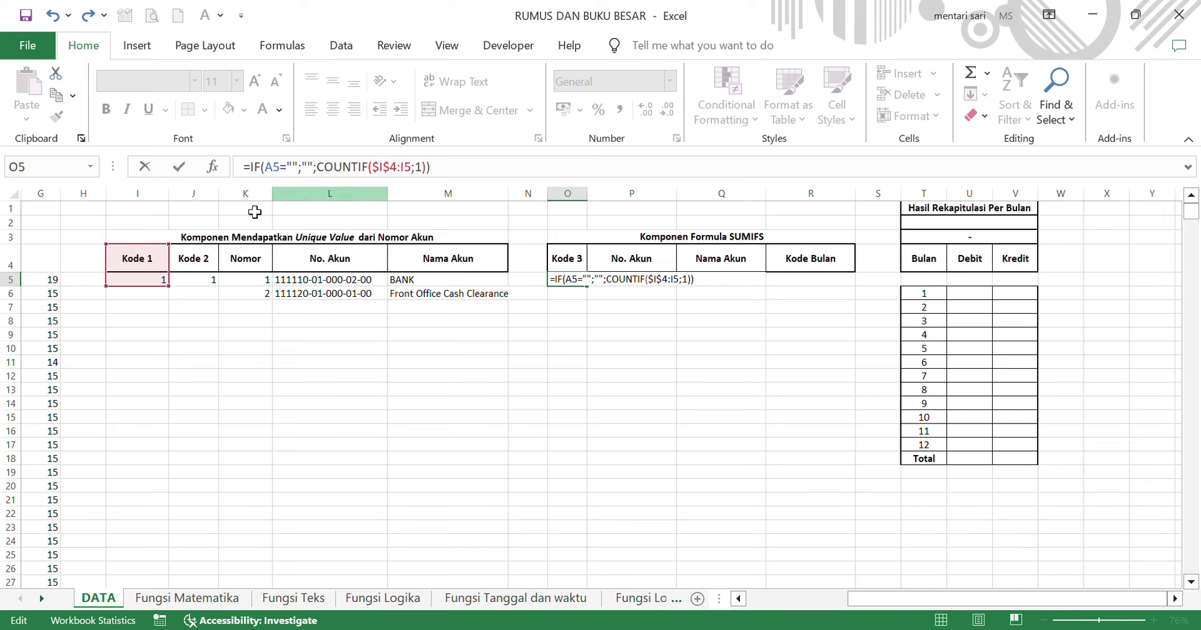
key(ctrl+Return)
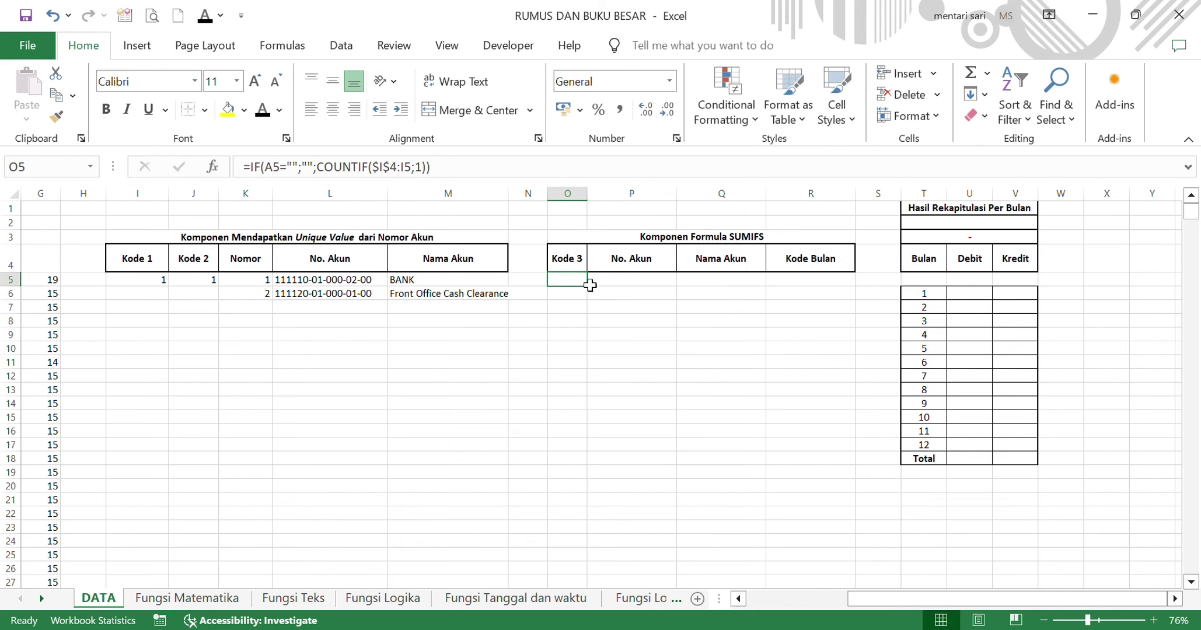
Fill the Kode 3 formula down to O6 and inspect the cell references in O5 and O6.
drag(593, 293, 592, 305)
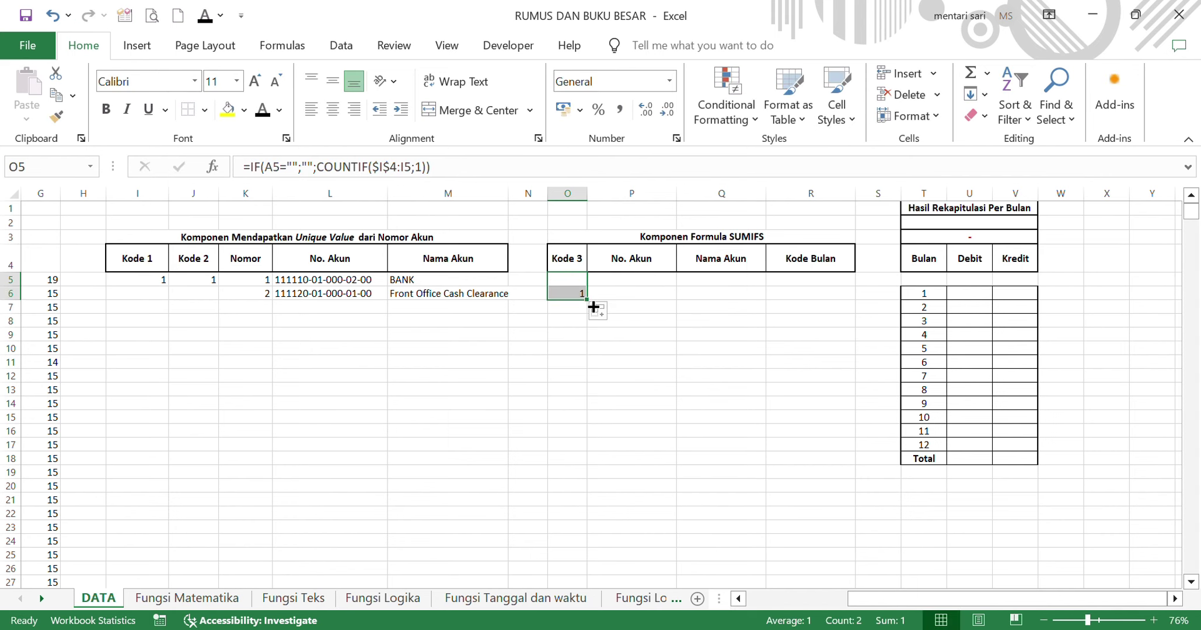
key(F2)
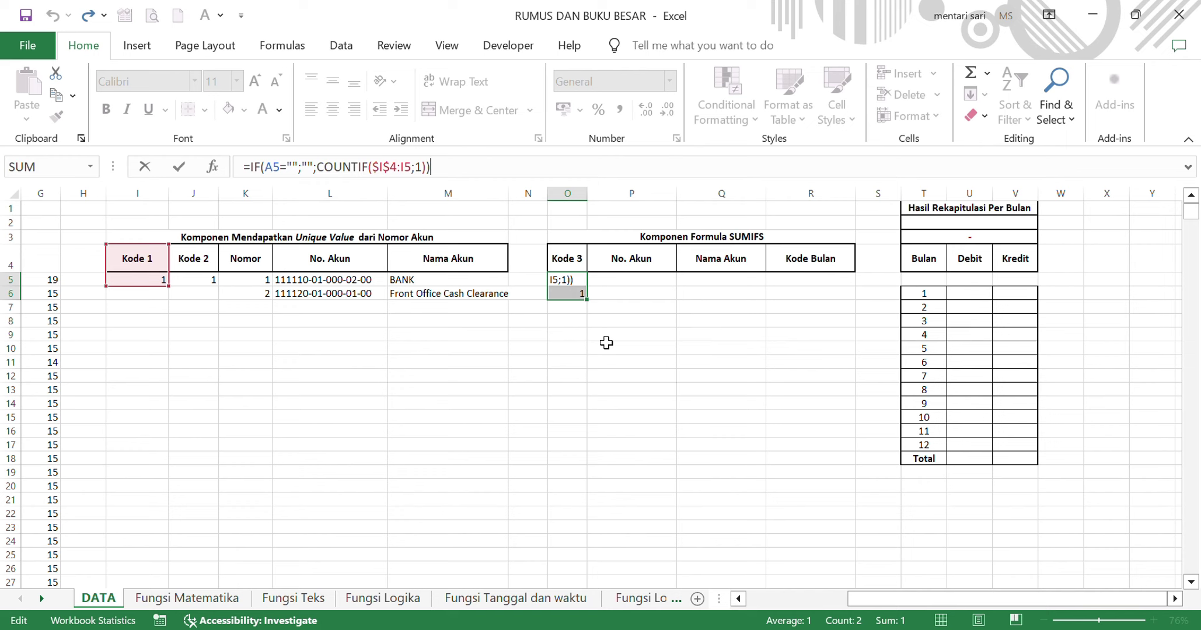
click(591, 304)
click(559, 296)
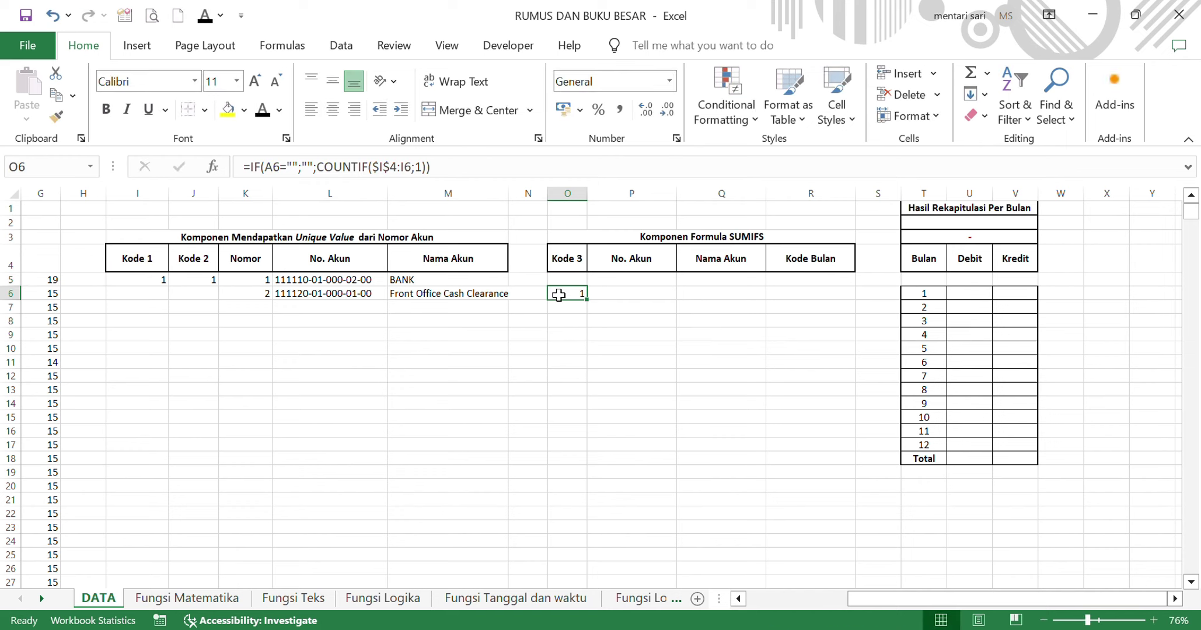
click(498, 175)
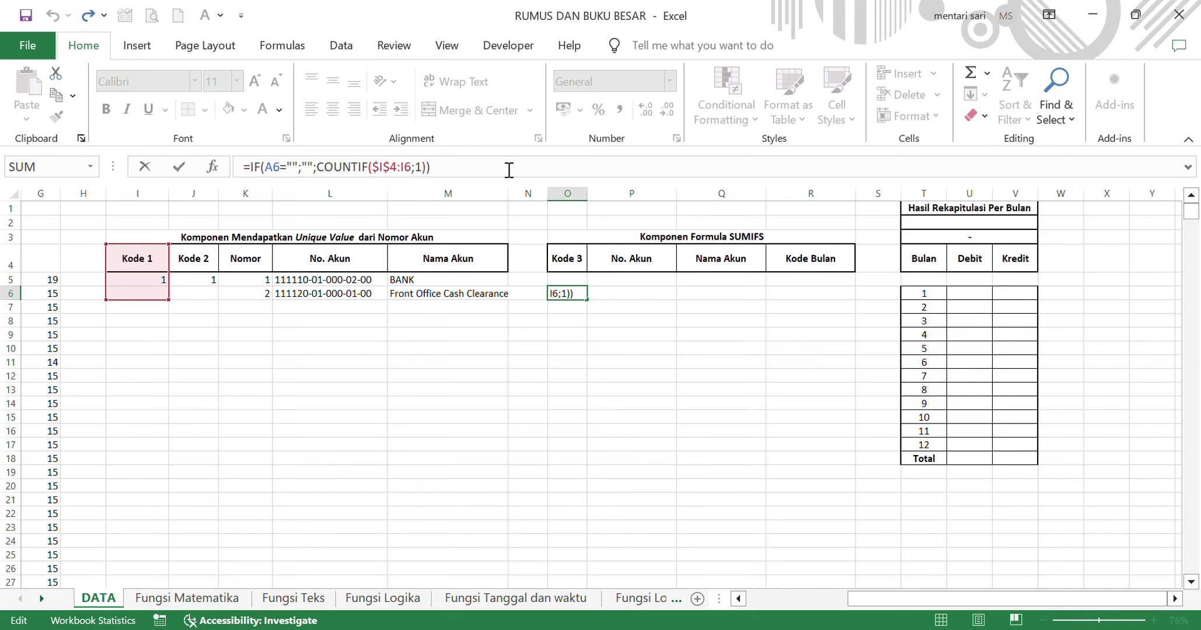
key(Return)
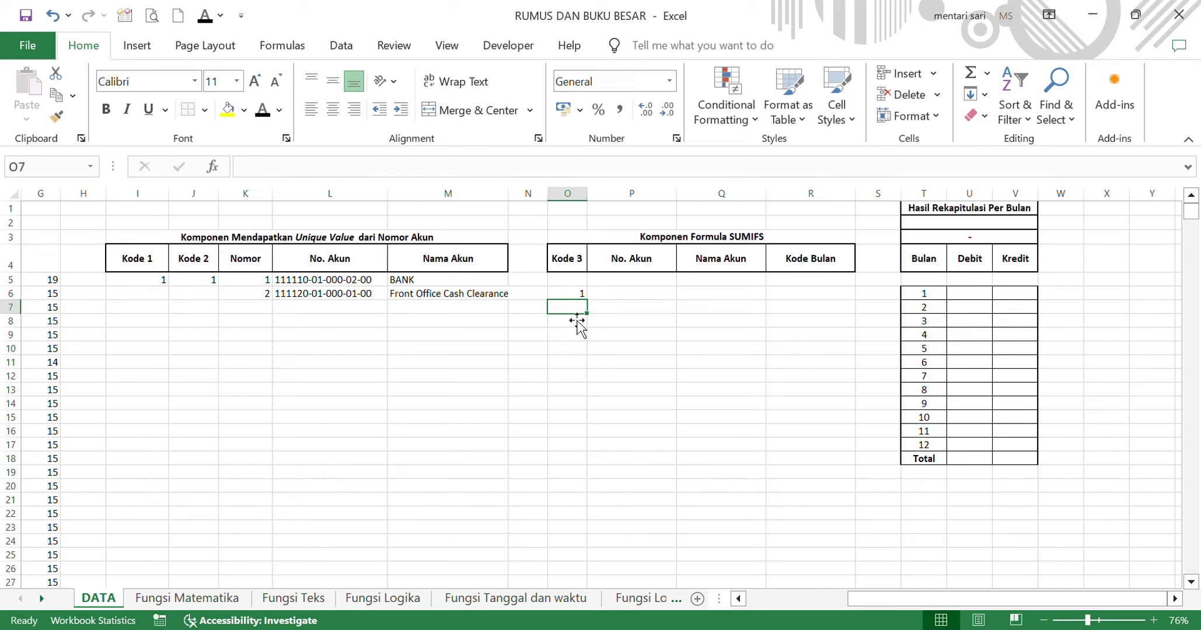
Fill the Kode 3 formula from O5 down to O10.
click(572, 295)
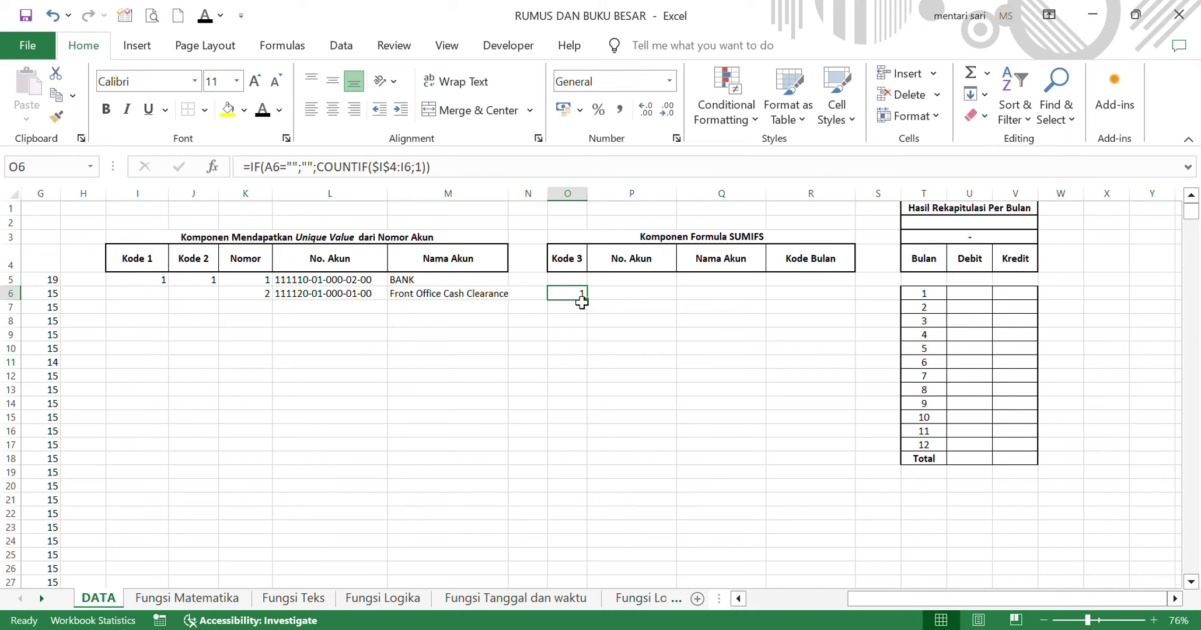
double_click(588, 301)
double_click(588, 301)
drag(593, 306, 582, 357)
click(578, 281)
double_click(588, 286)
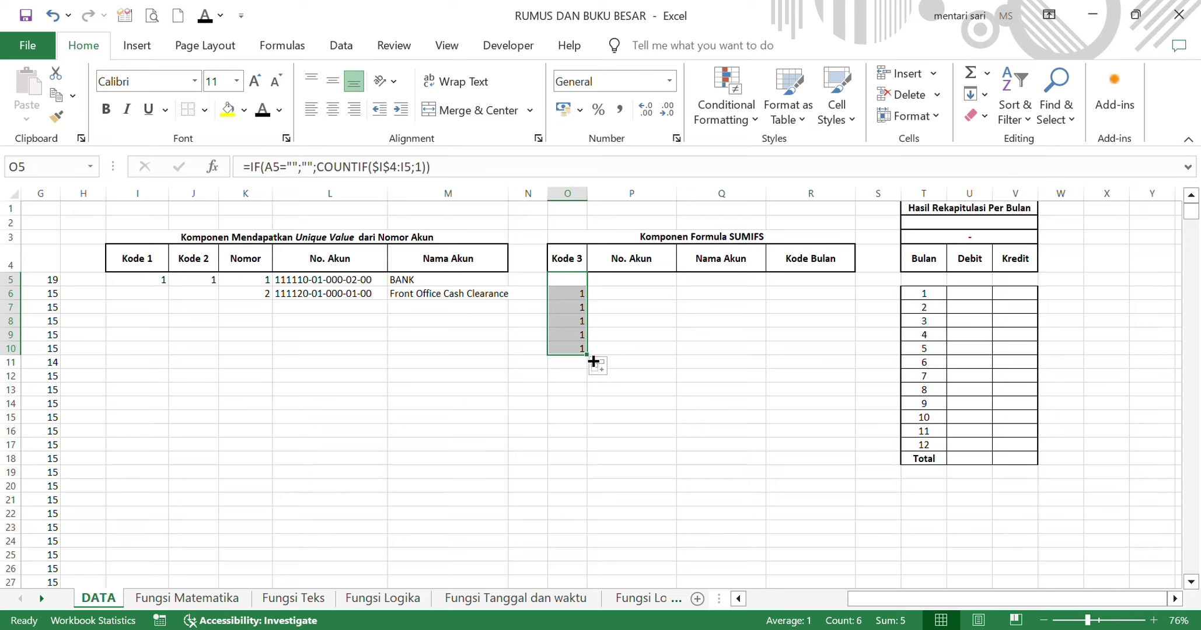
Copy the Kode 3 formula in O10 and go to cell O3000.
click(582, 352)
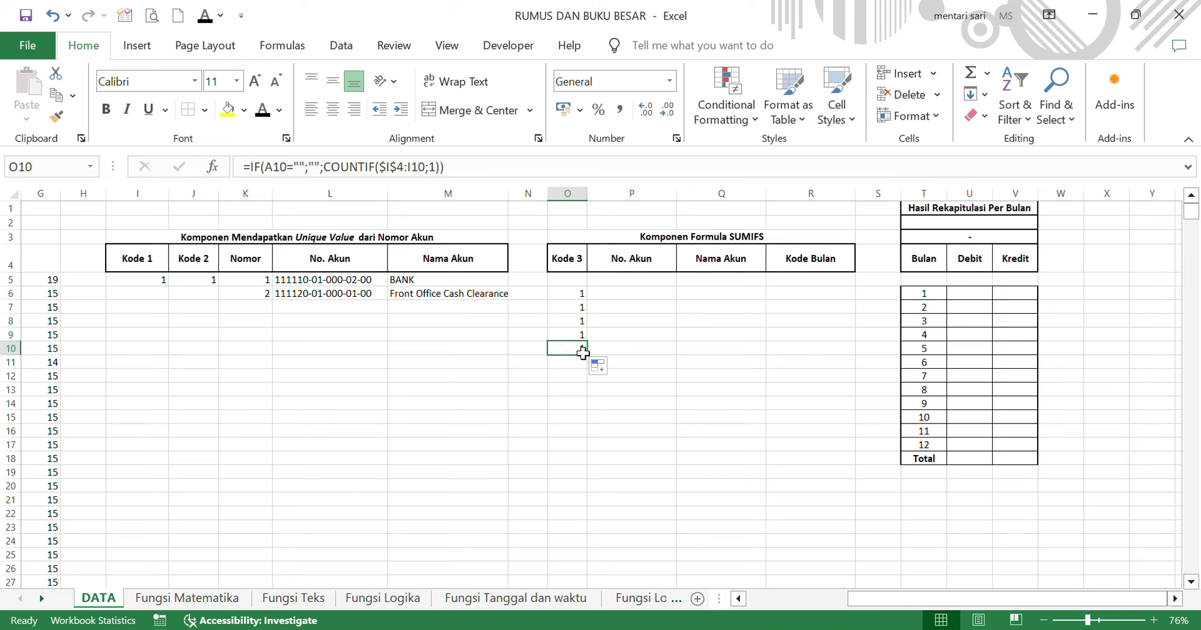
key(ctrl+c)
click(584, 366)
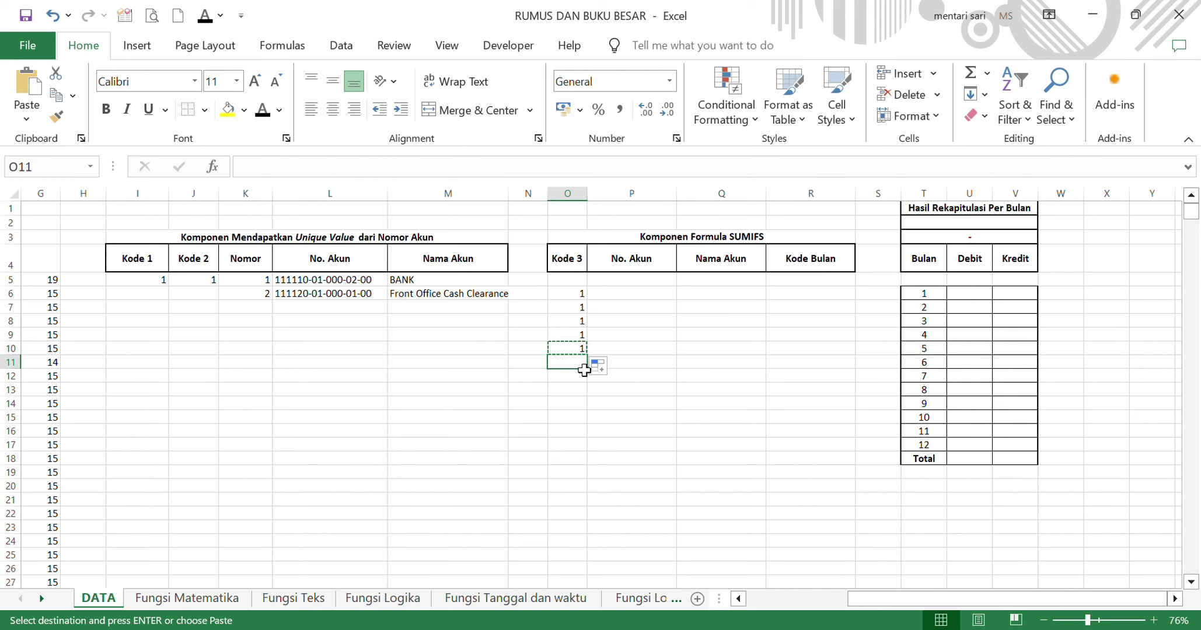
key(ctrl+shift+Down)
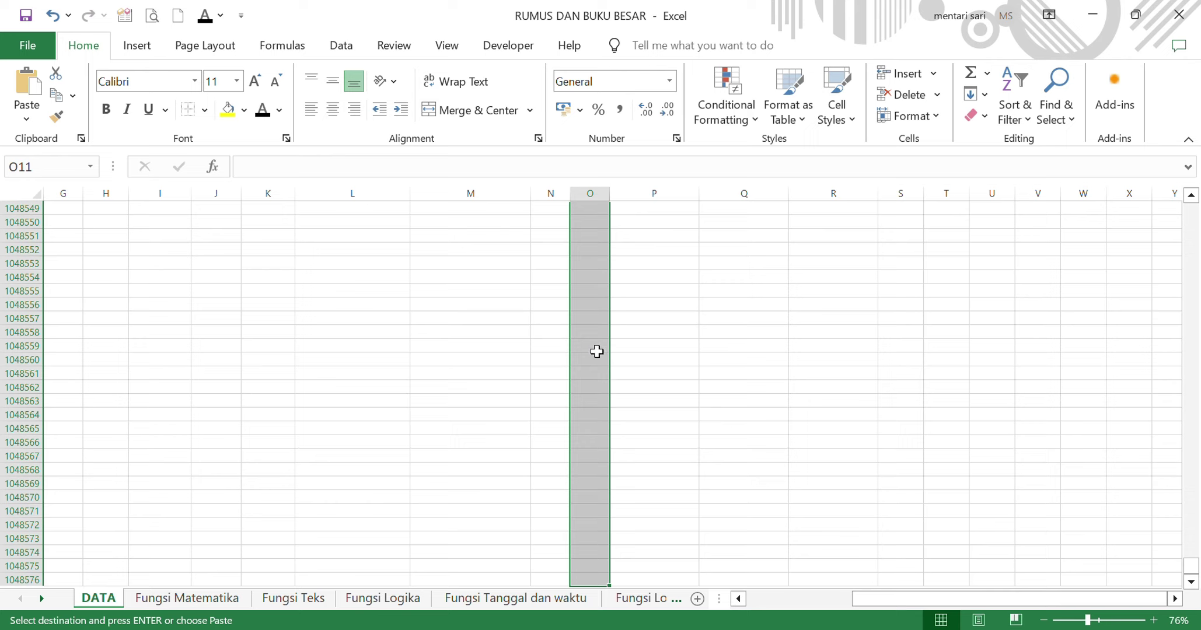
click(61, 175)
click(60, 176)
key(Return)
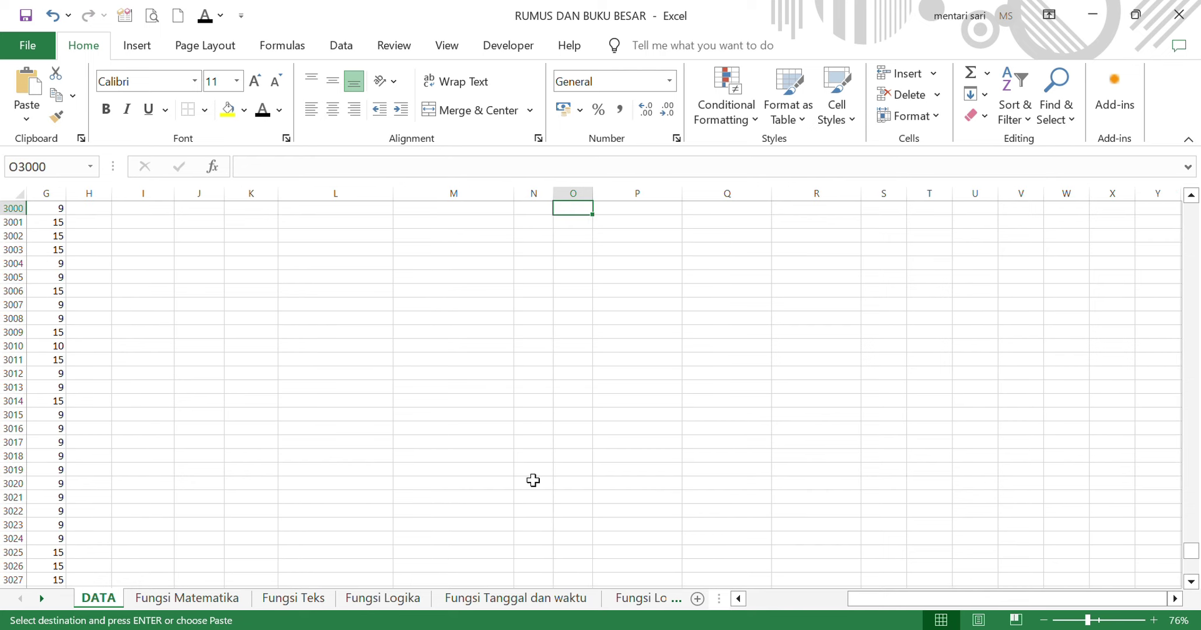
Paste the copied Kode 3 formula into O10:O3157, selecting upward from the last data row.
scroll(533, 480, down, 20)
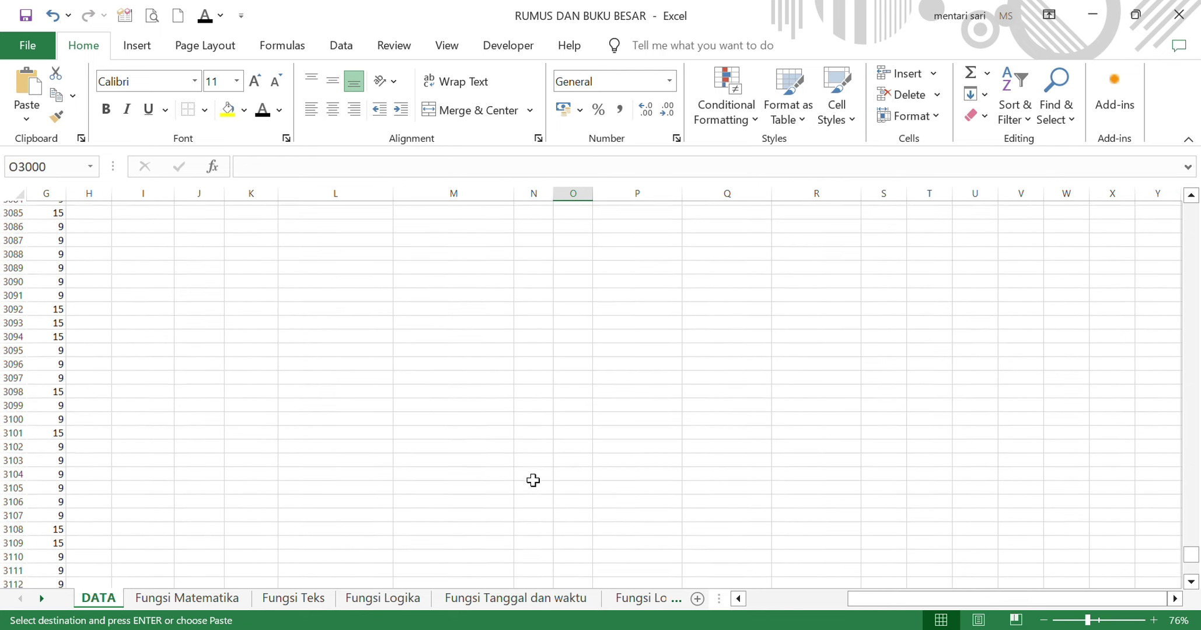
scroll(533, 481, down, 8)
scroll(533, 480, left, 2)
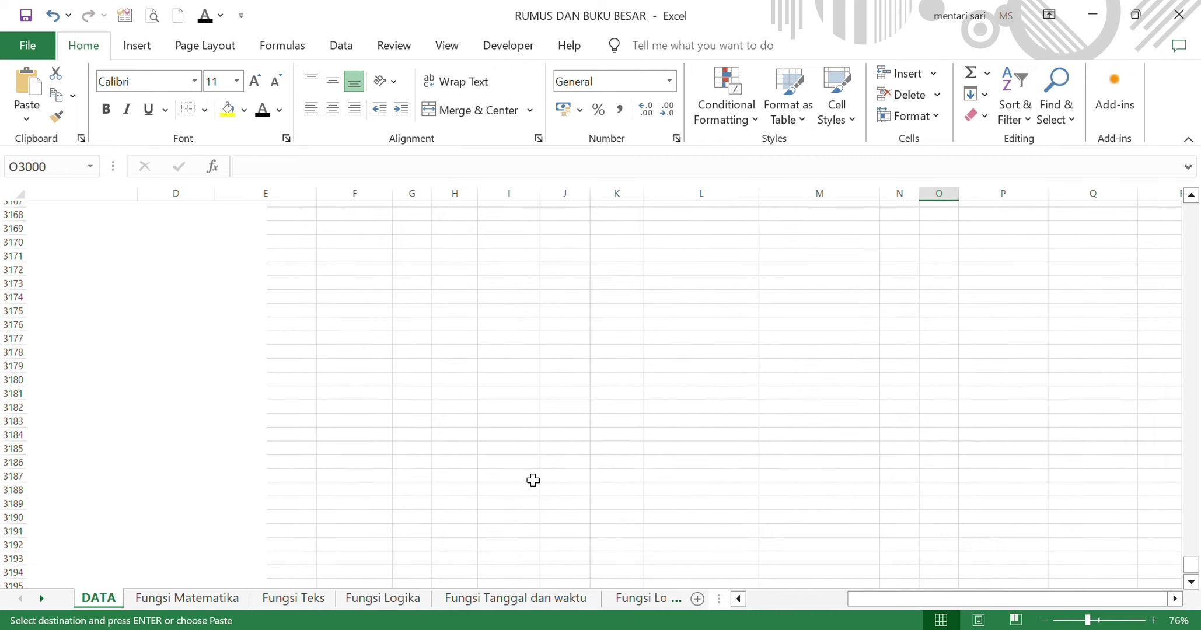
drag(338, 418, 853, 415)
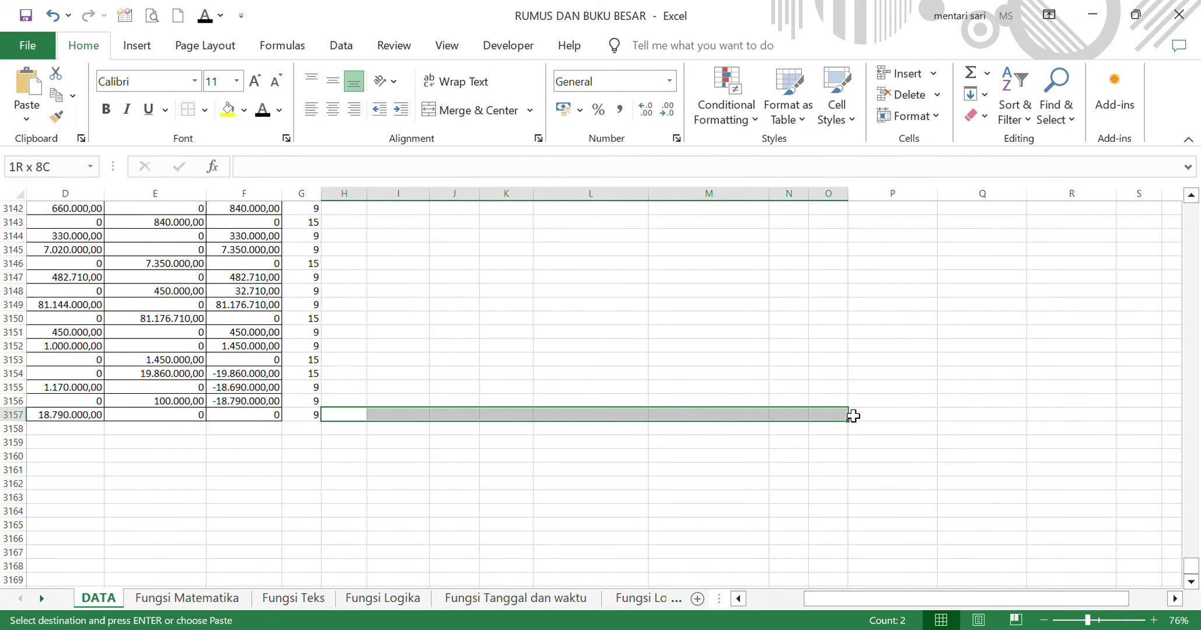
scroll(855, 417, up, 1)
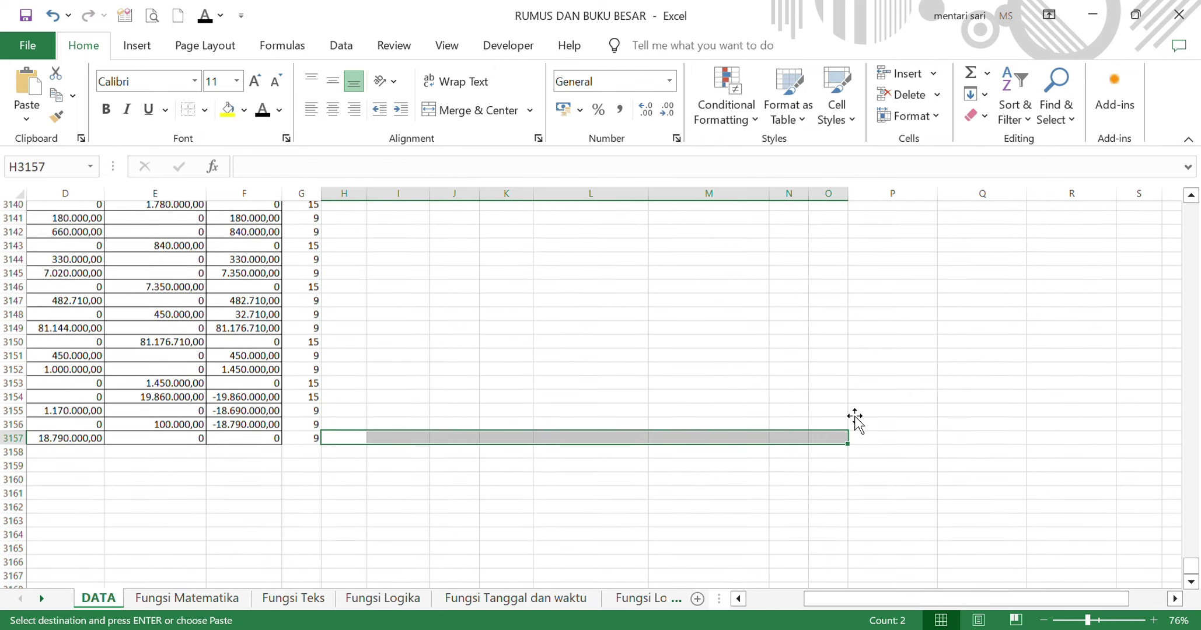
click(835, 448)
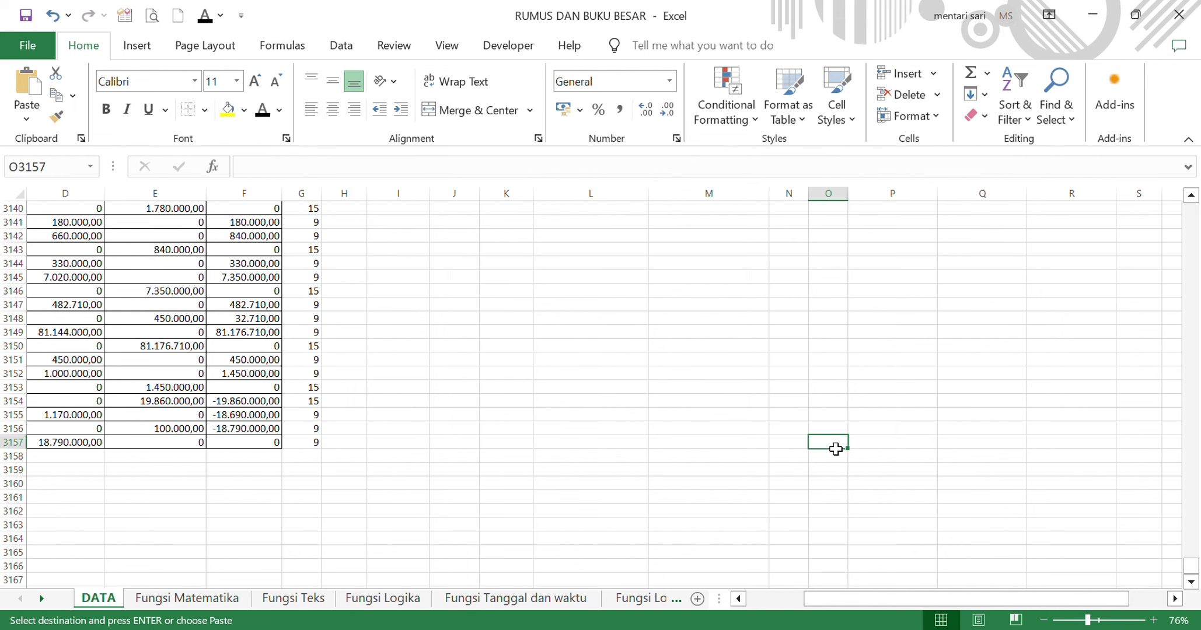
key(ctrl+shift+Up)
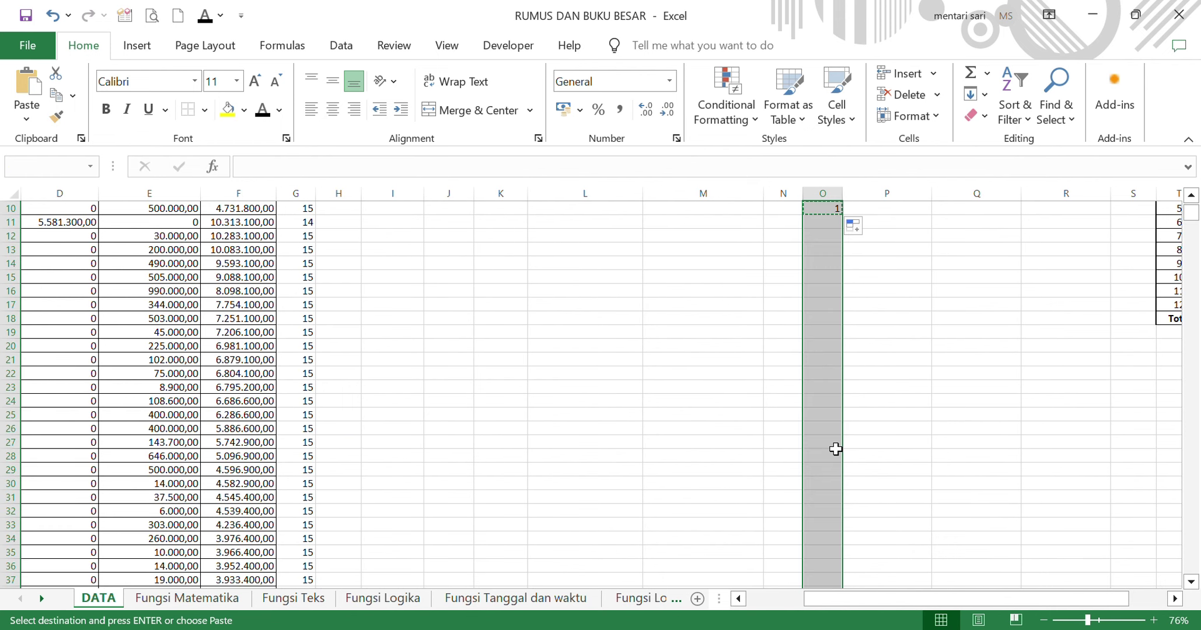
key(ctrl+v)
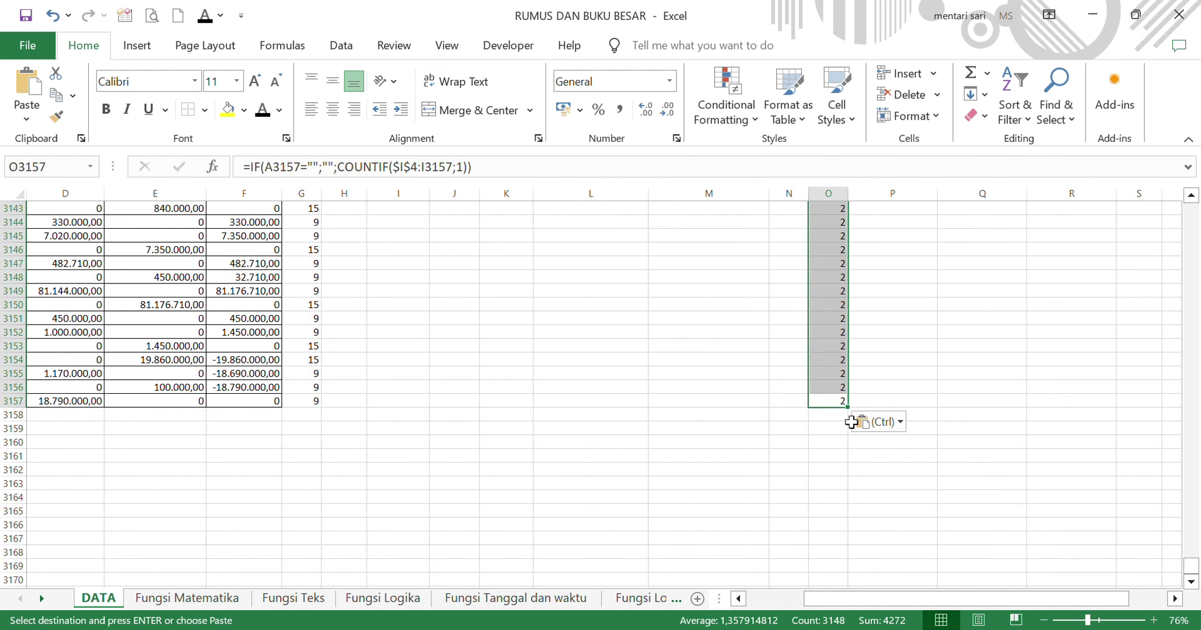
Examine the Kode 3 values around the account header in row 2031, comparing them with Kode 1 and Kode 2, and end copy mode.
scroll(793, 321, up, 20)
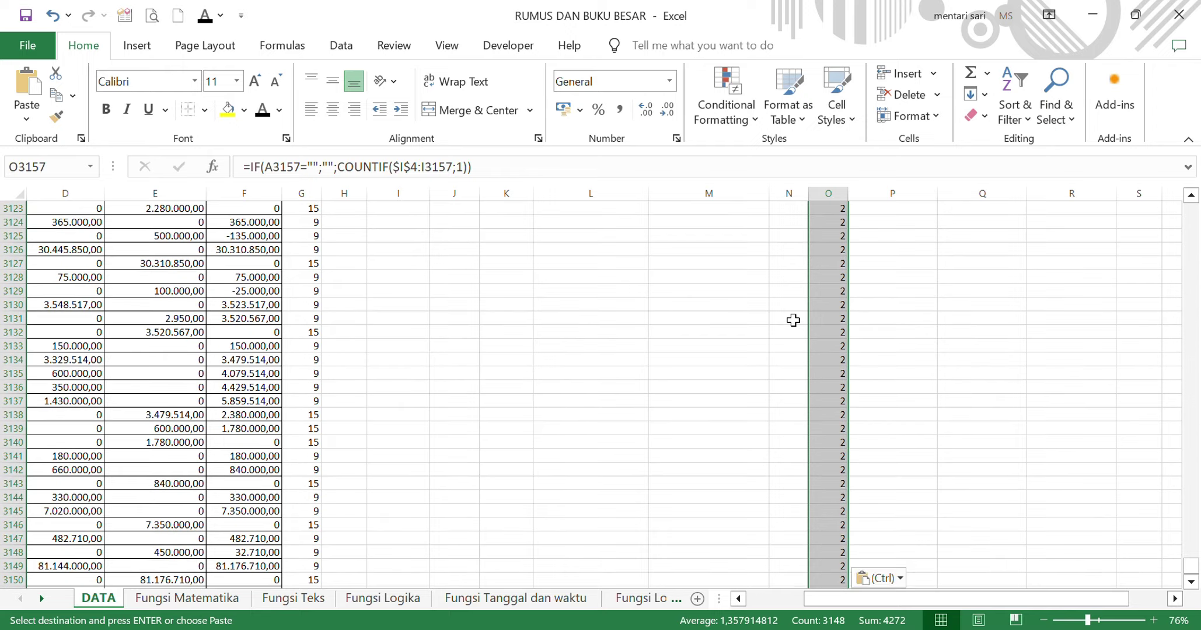
scroll(793, 321, up, 20)
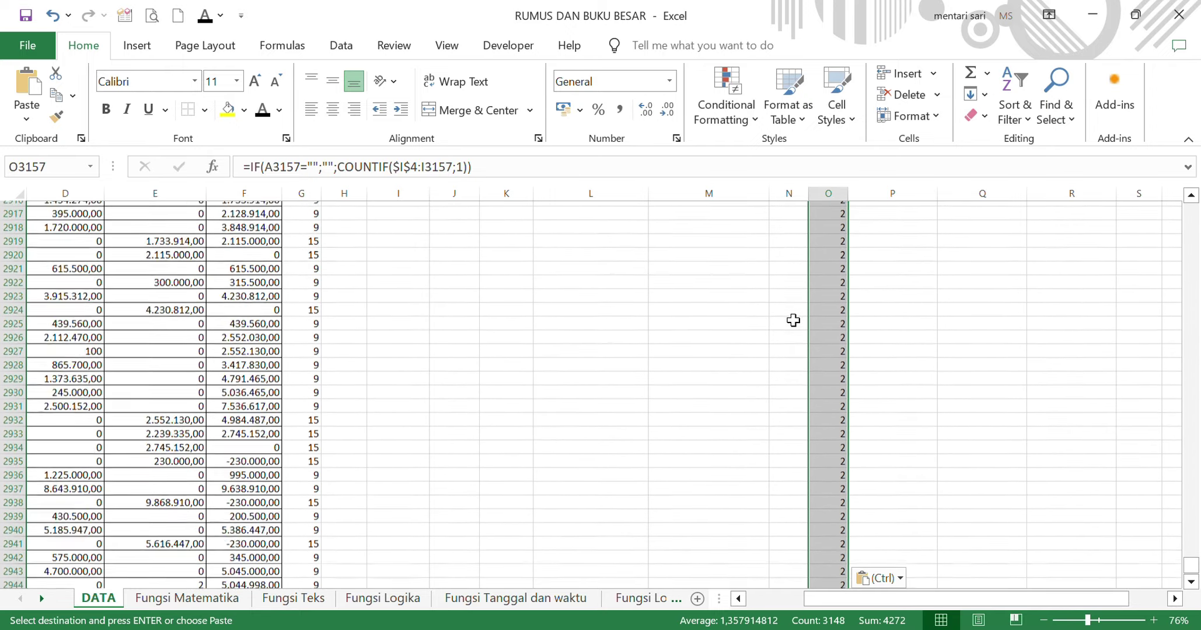
scroll(793, 321, up, 20)
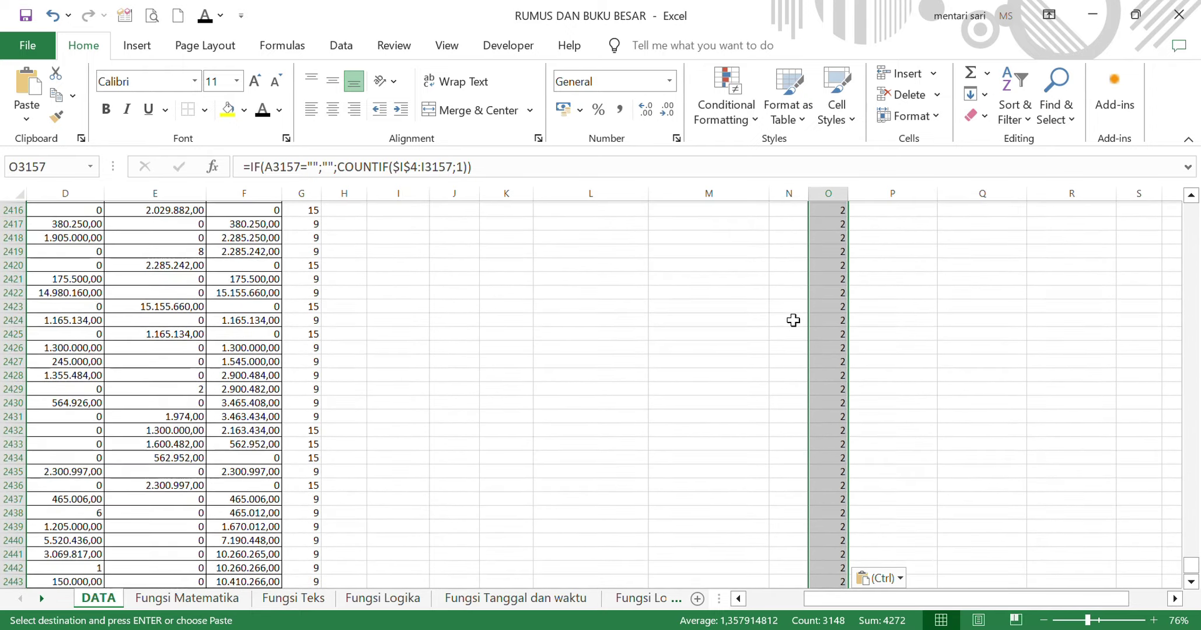
scroll(793, 321, up, 20)
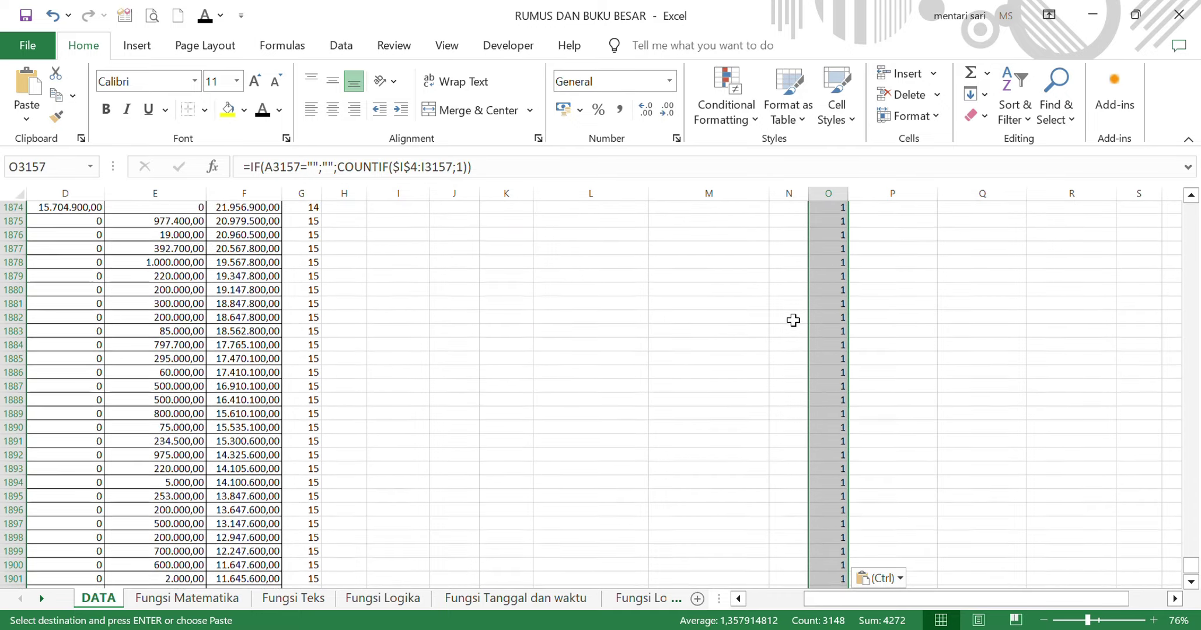
scroll(793, 320, down, 20)
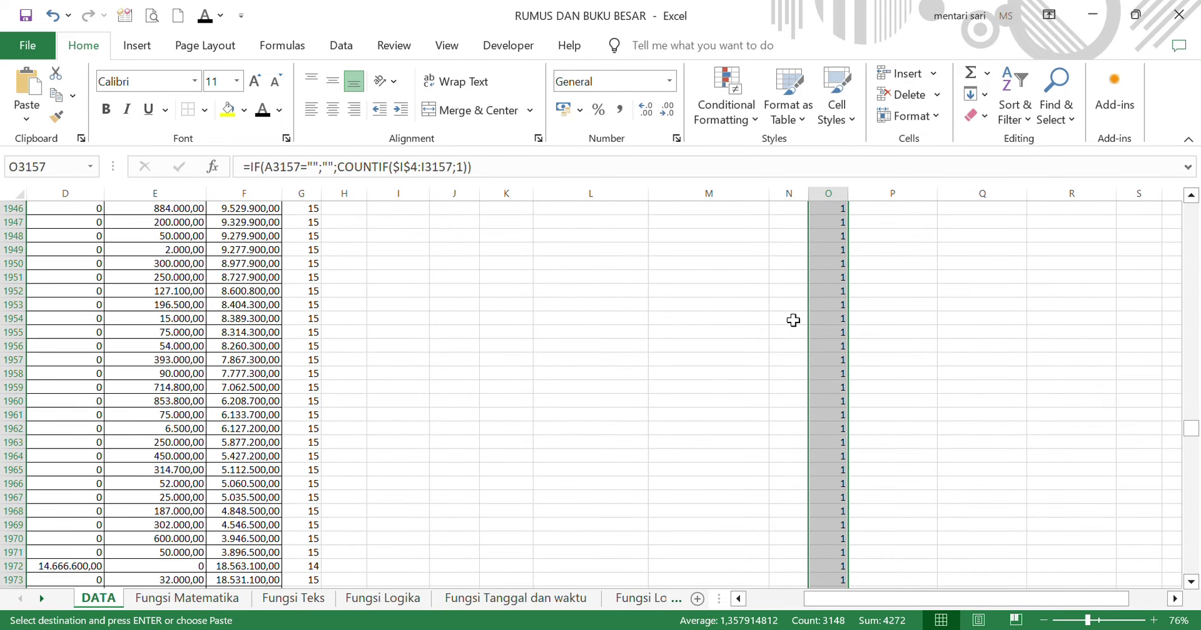
scroll(794, 320, down, 17)
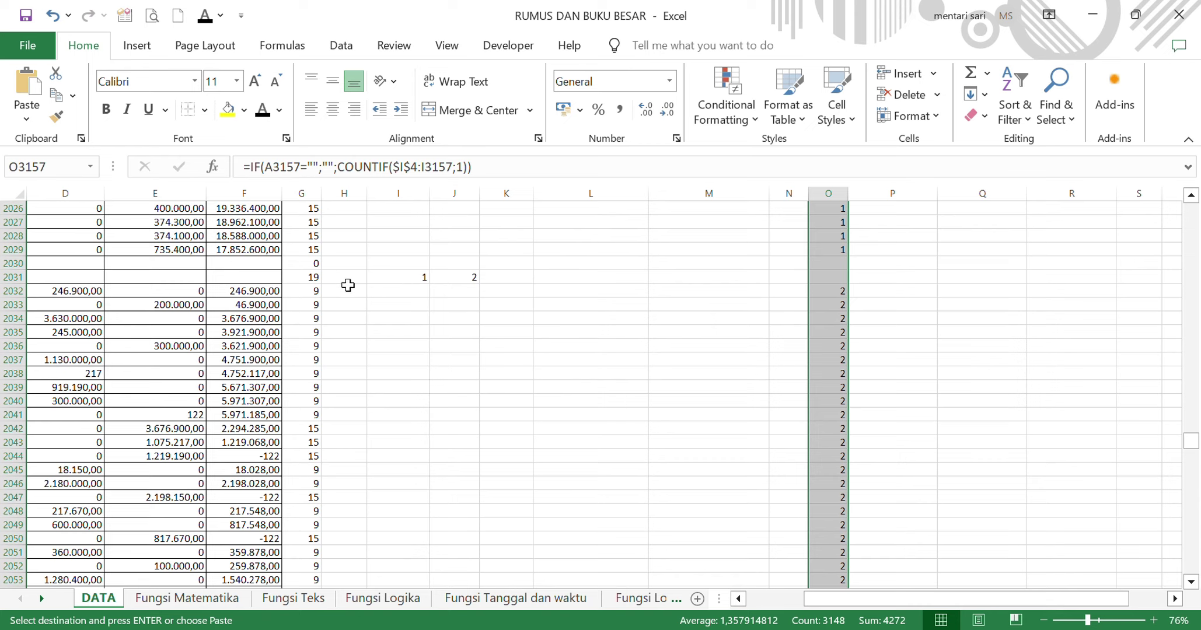
click(21, 278)
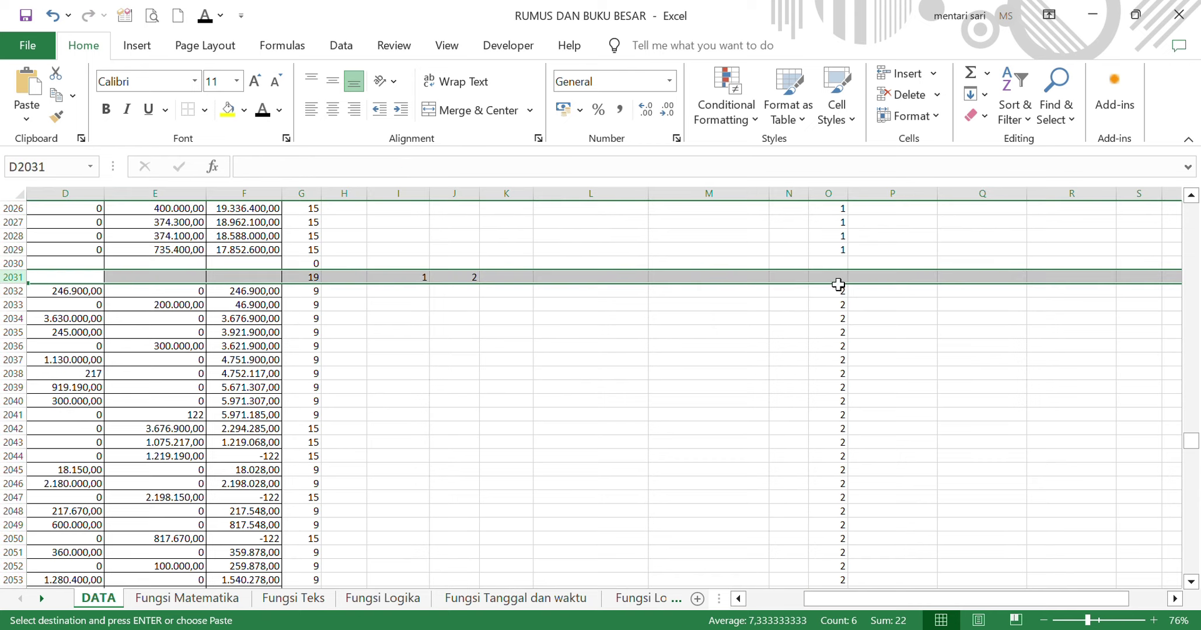
drag(408, 279, 846, 292)
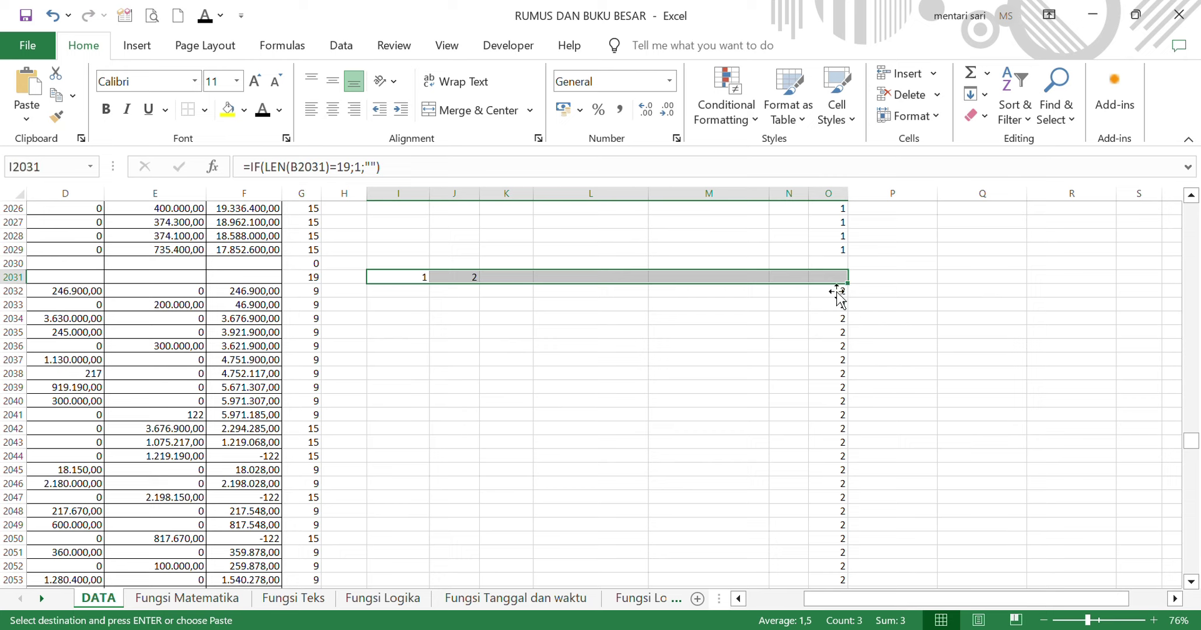
click(839, 253)
click(836, 299)
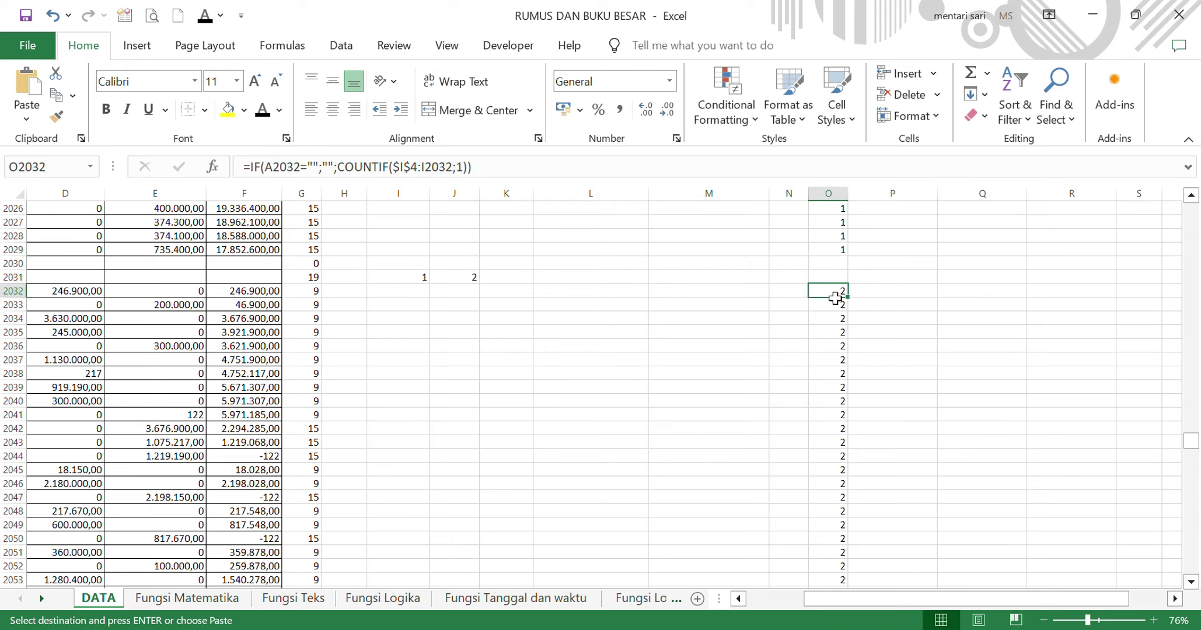
click(292, 48)
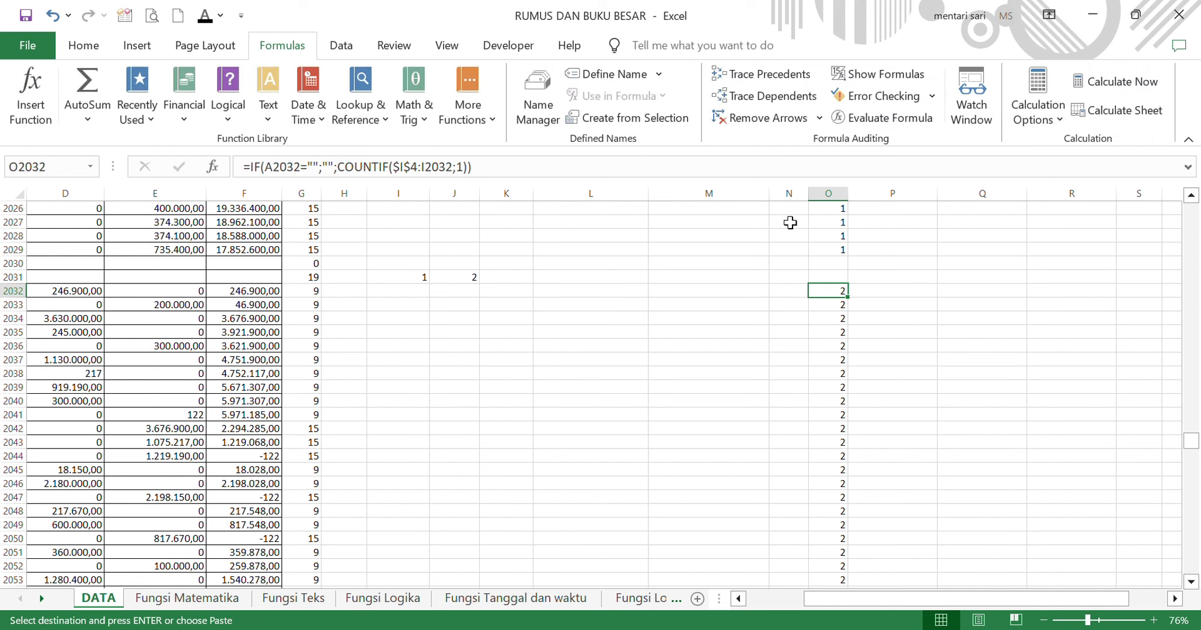
key(Escape)
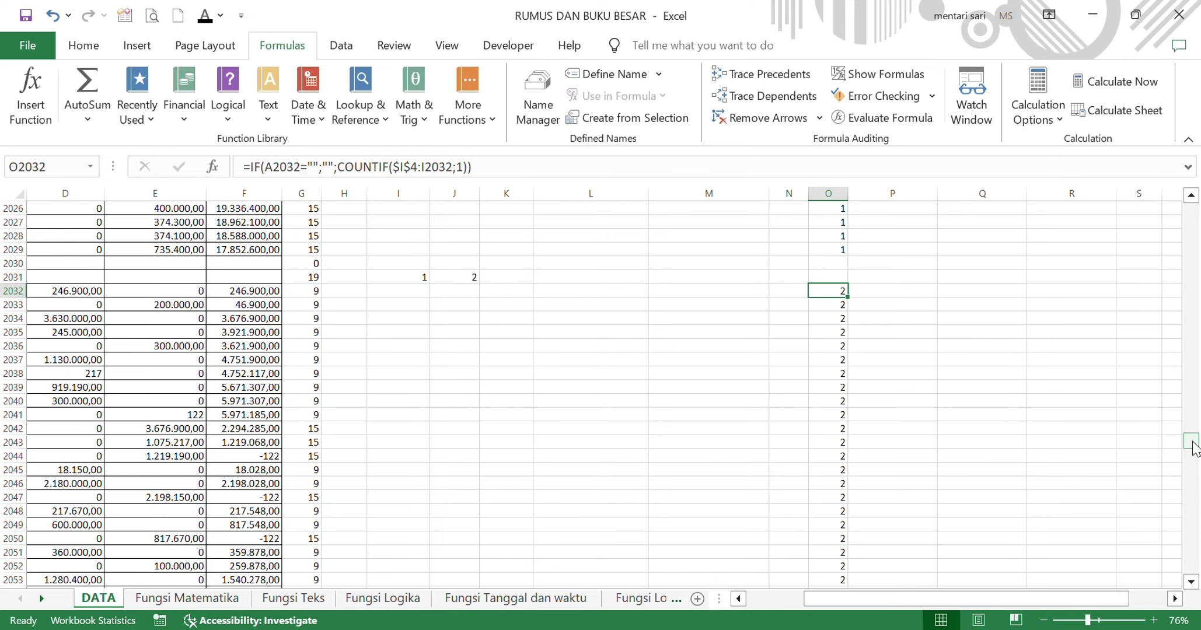
Enter =IFERROR(INDEX($L$5:$L$6;MATCH(O5;$K$5:$K$6;0));"") in P5 as the No. Akun lookup.
drag(1192, 448, 1192, 449)
drag(1199, 234, 1186, 198)
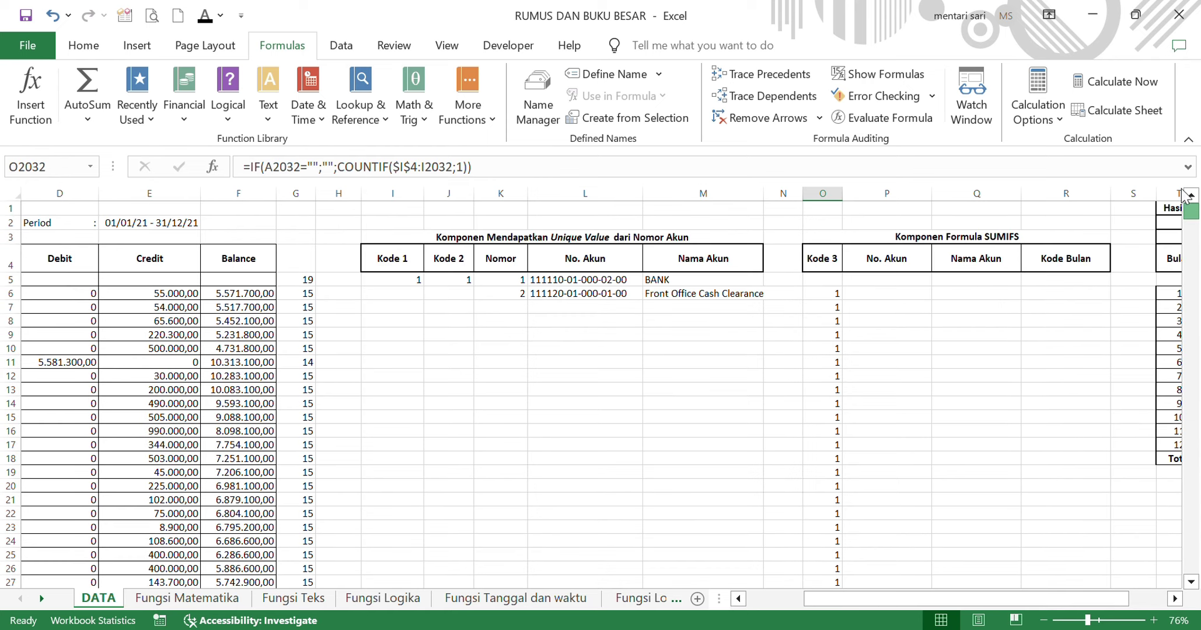
click(875, 300)
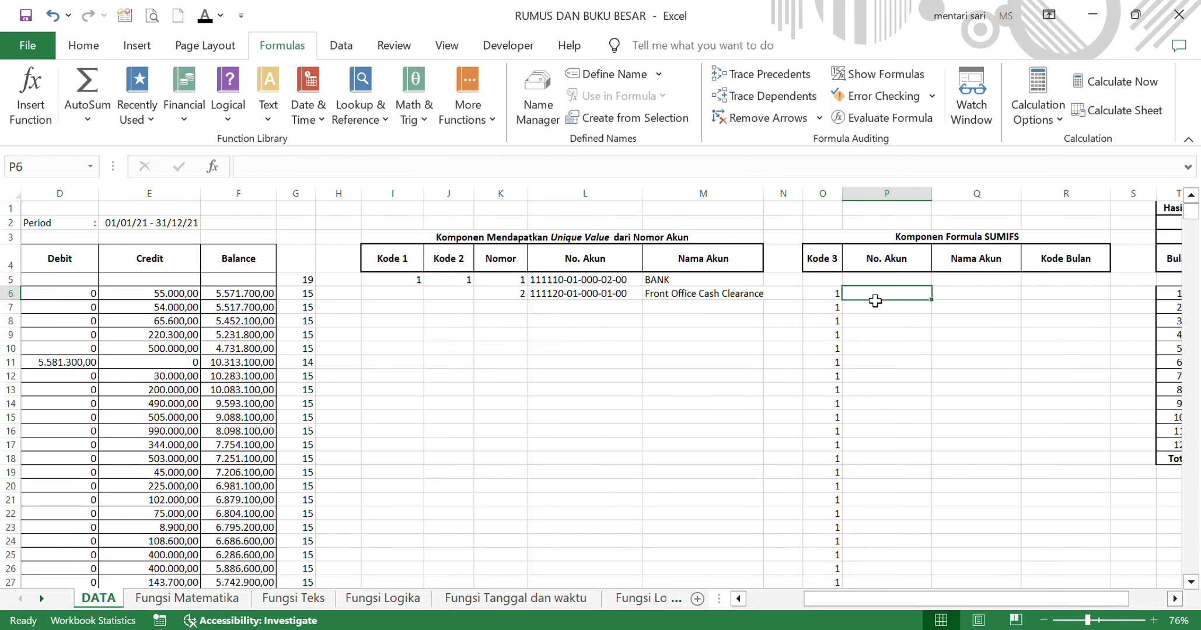
click(904, 285)
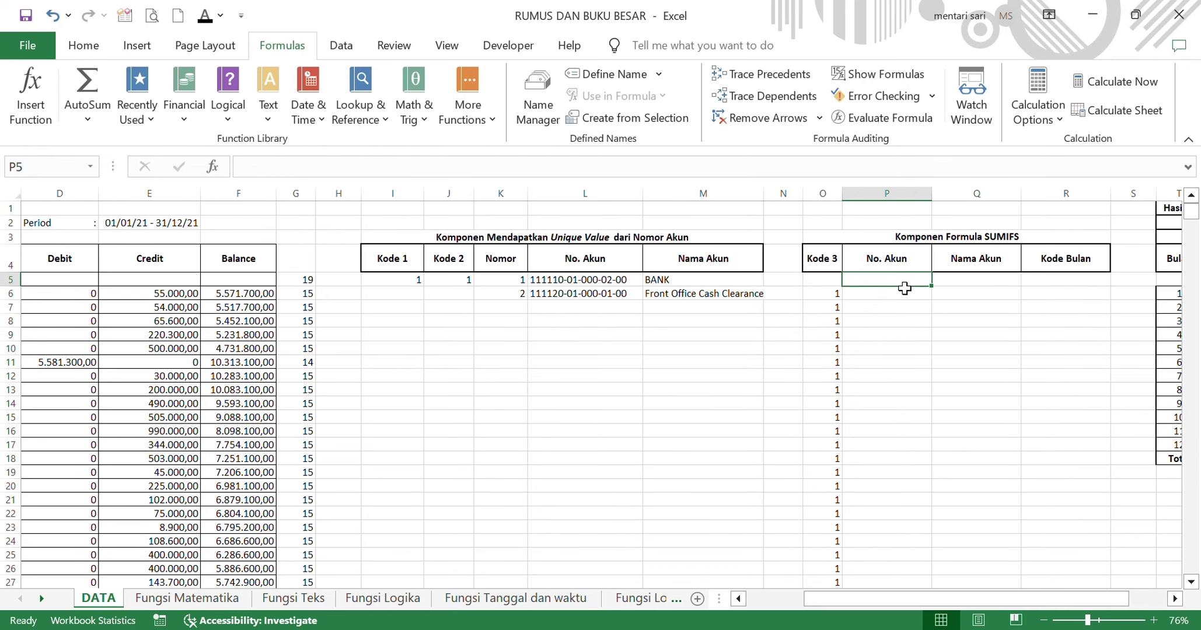
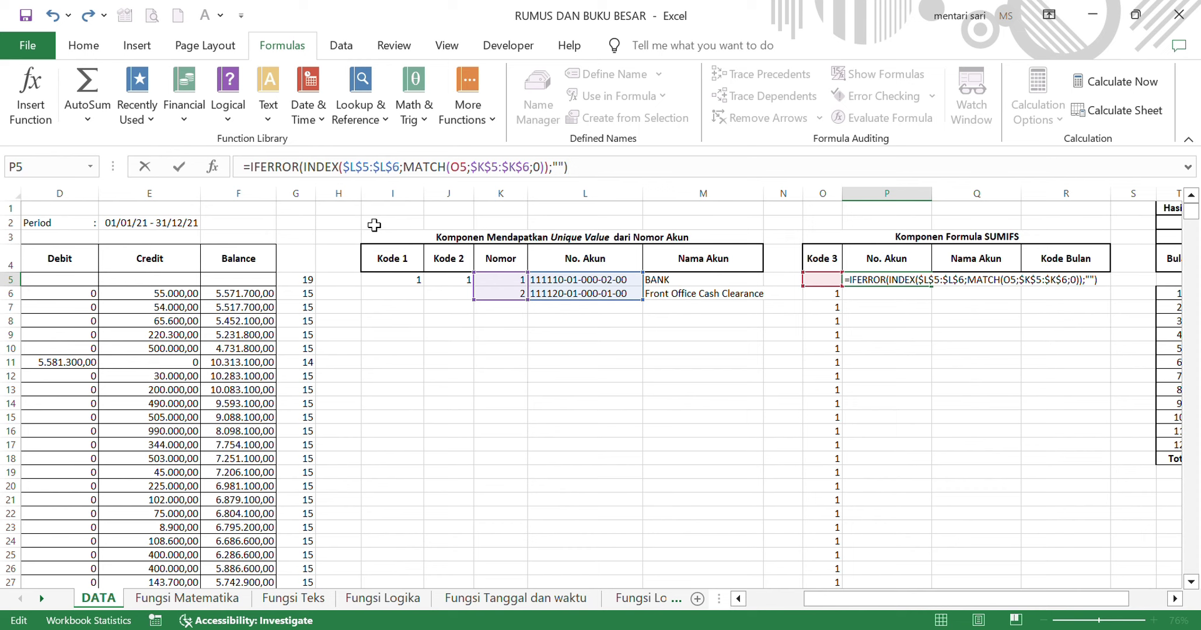
key(Return)
key(Up)
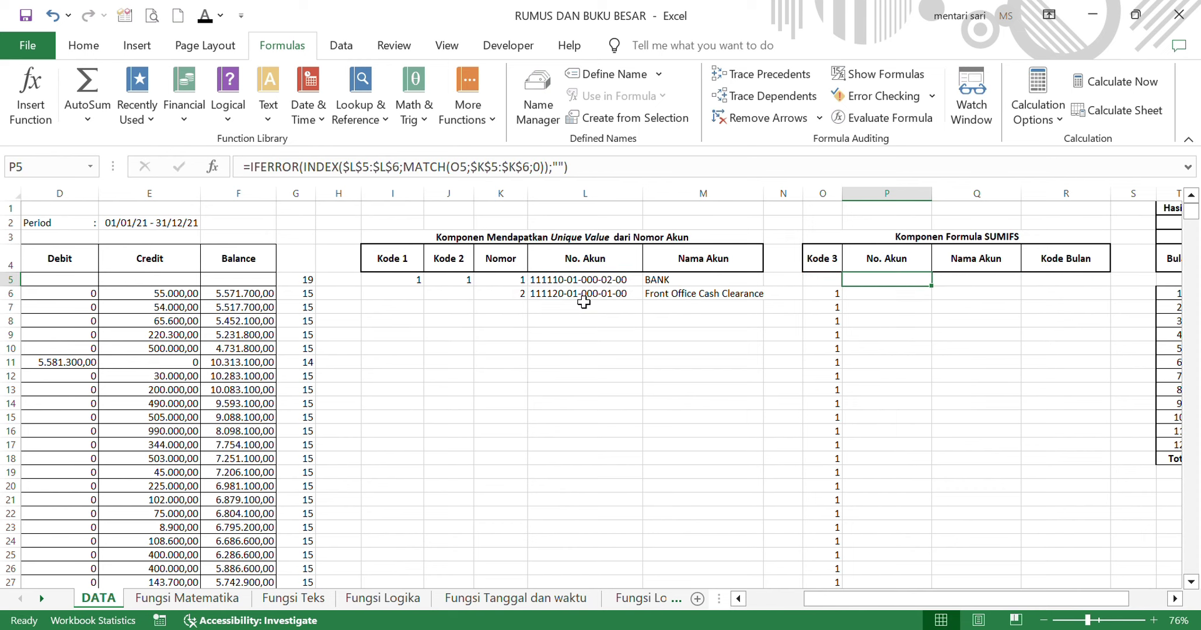
Fill the No. Akun formula from P5 down through all the data rows.
double_click(933, 286)
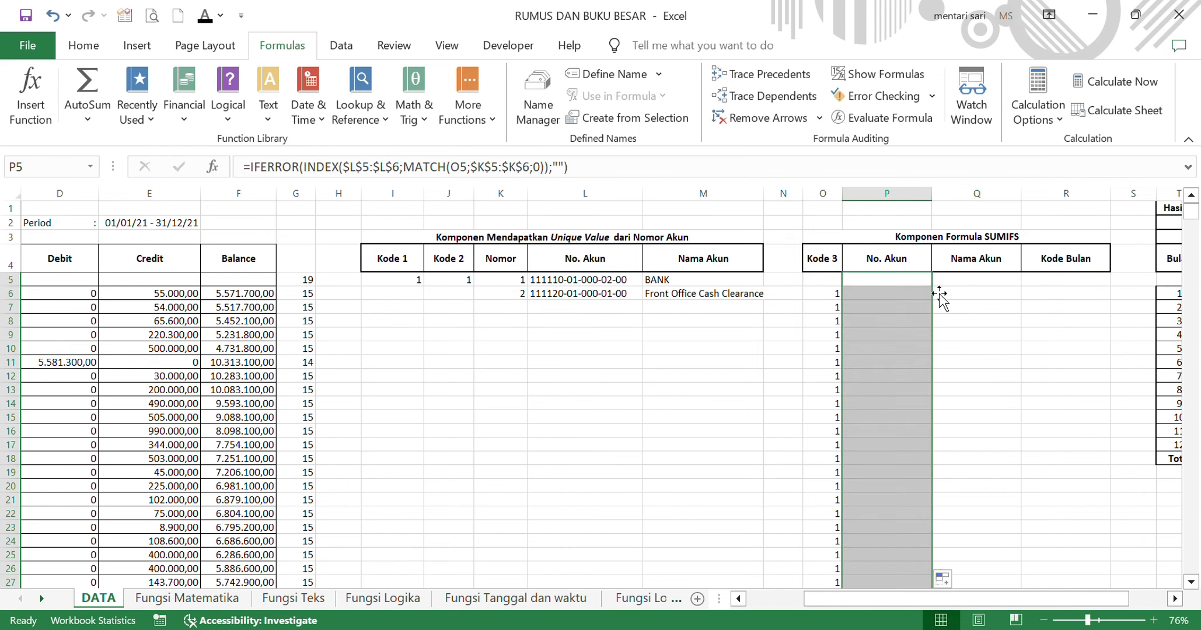
scroll(903, 402, down, 20)
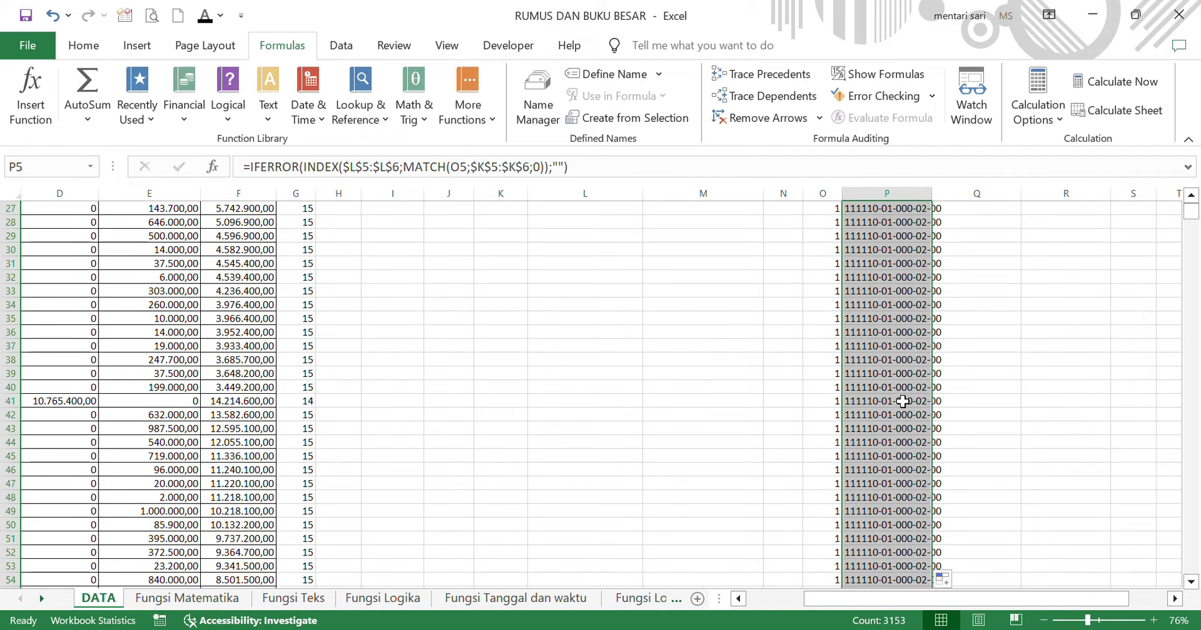
scroll(903, 402, down, 20)
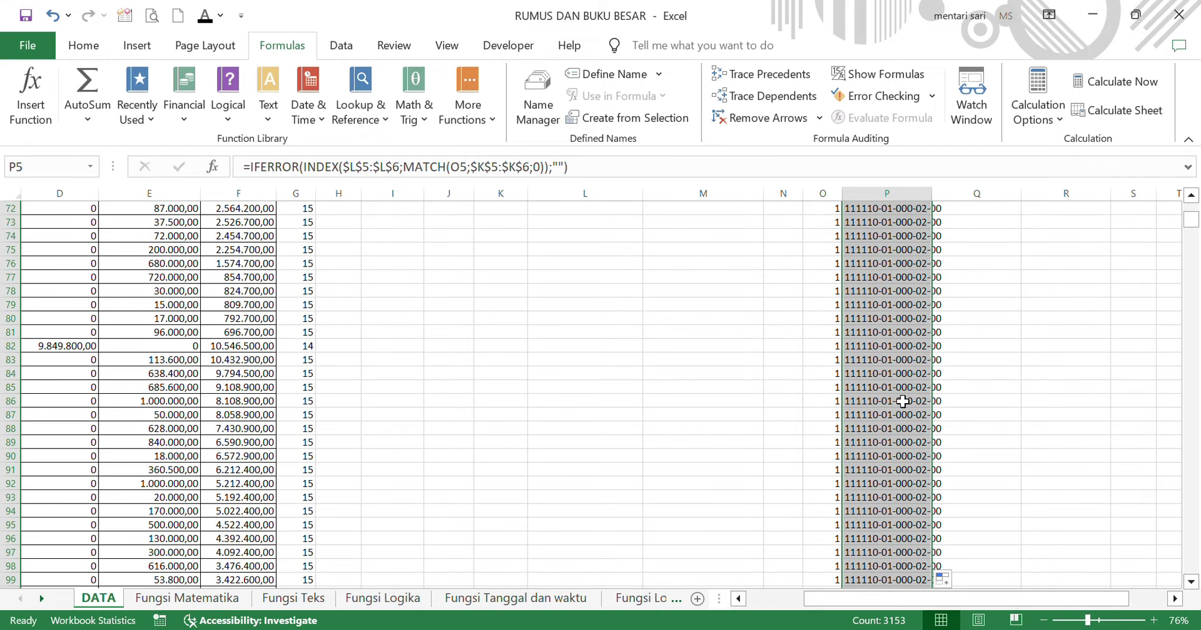
scroll(903, 401, down, 20)
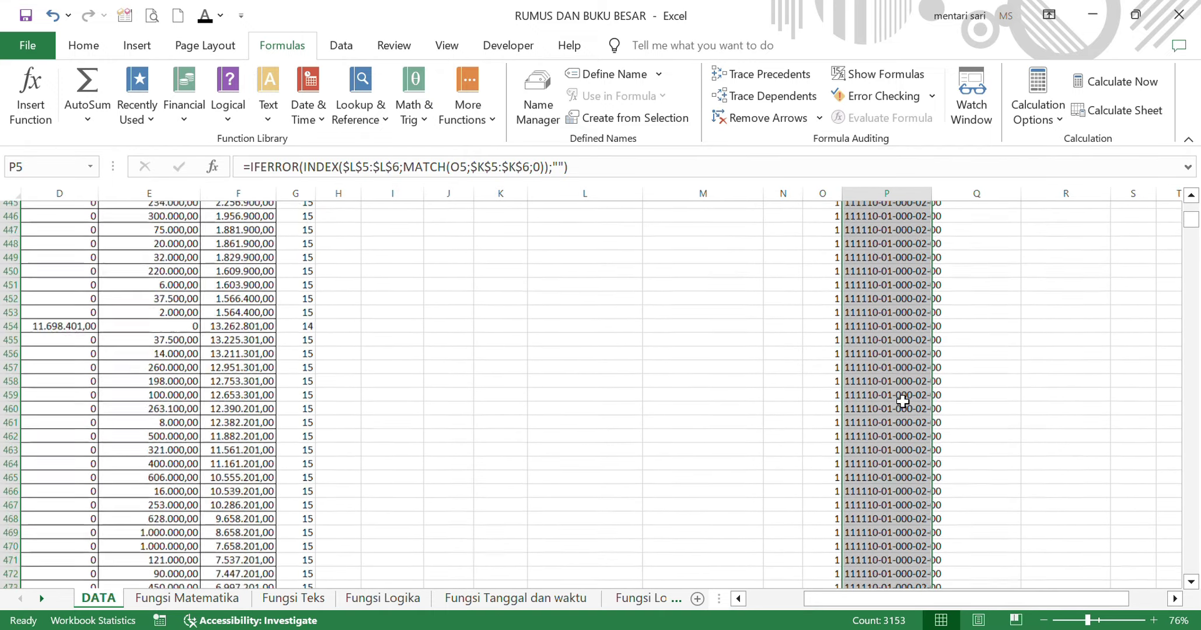
scroll(902, 401, down, 20)
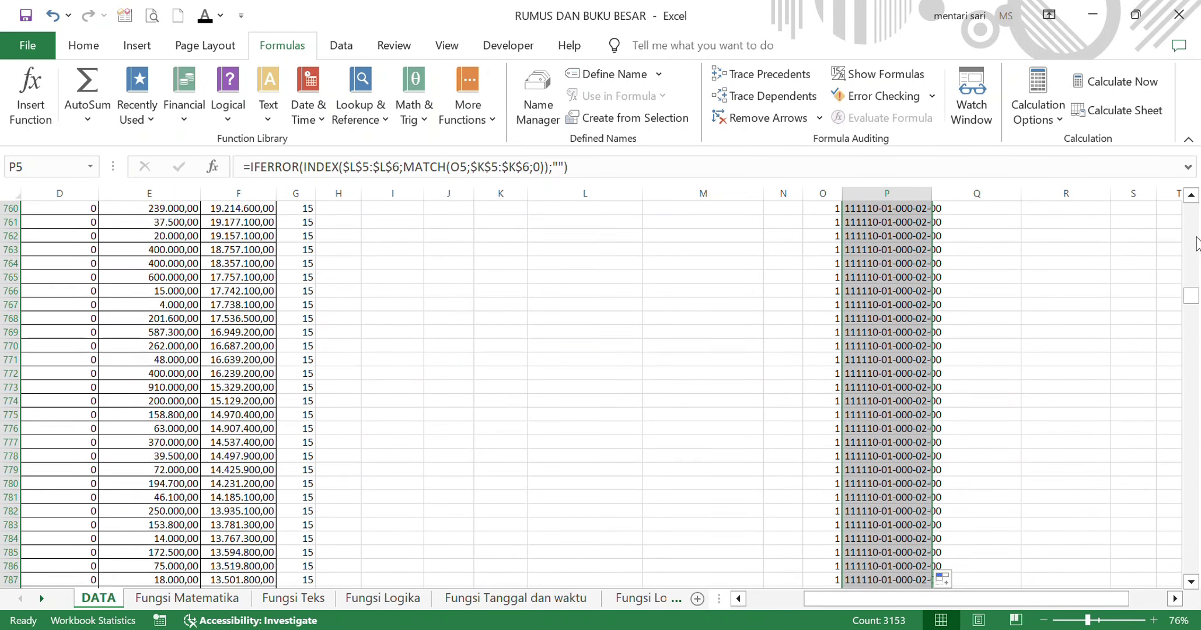
Go to P3000 and examine the filled No. Akun values down to the last data row, 3157.
click(68, 172)
click(69, 172)
text(300)
key(Return)
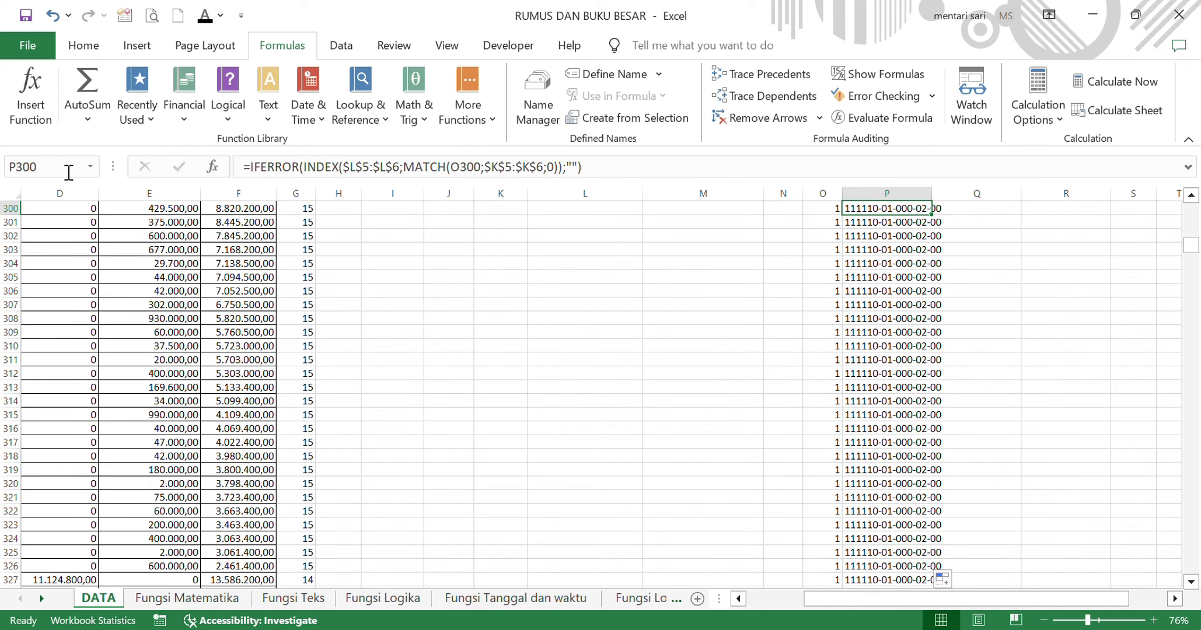
click(68, 172)
click(68, 172)
text(0)
key(Return)
scroll(789, 554, down, 20)
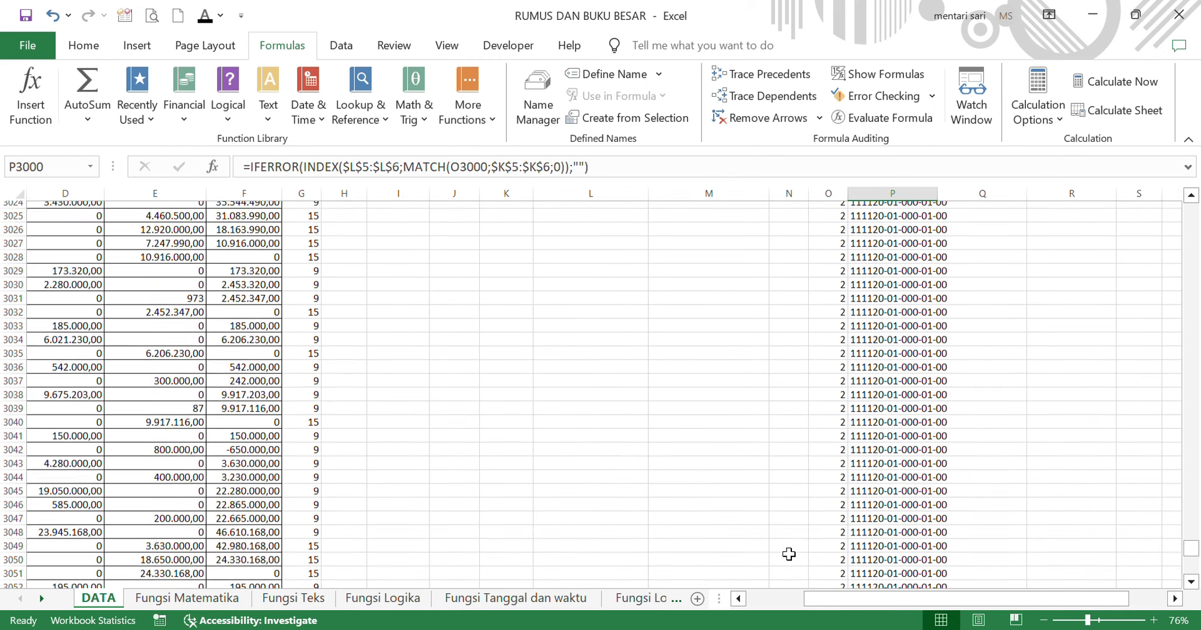
scroll(789, 554, down, 20)
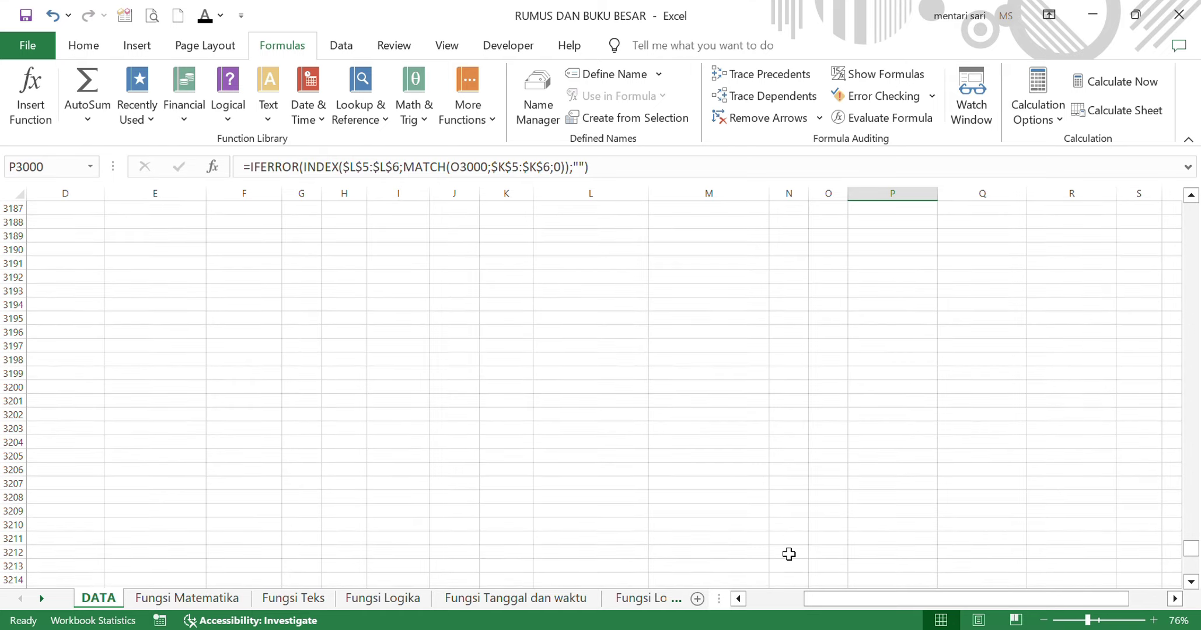
scroll(789, 554, up, 18)
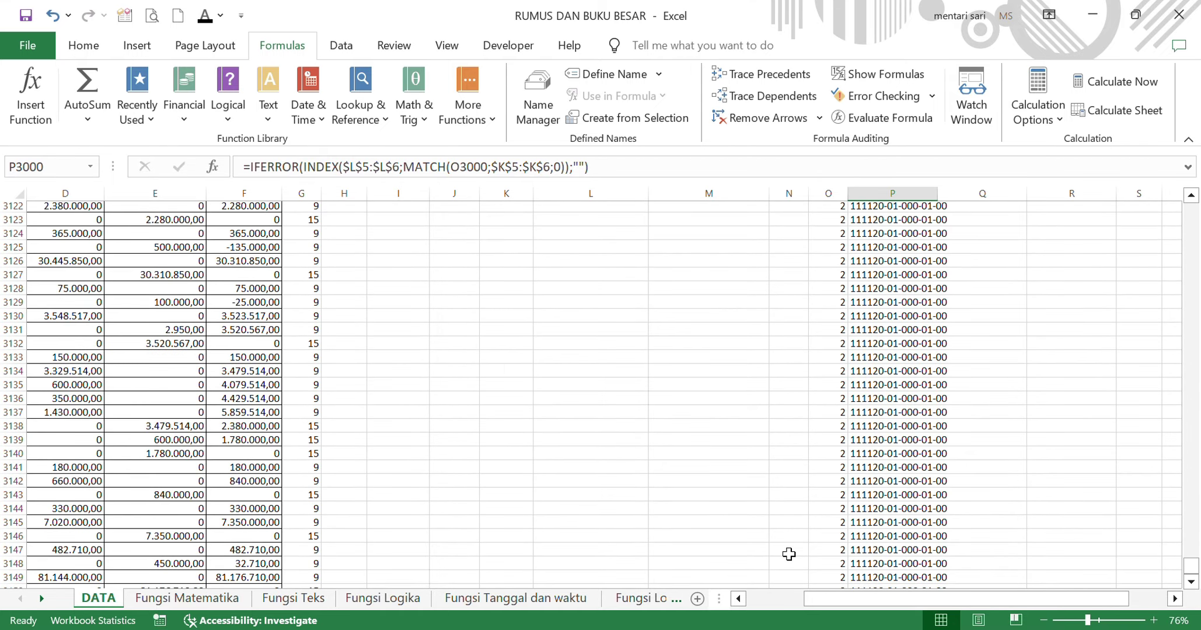
scroll(789, 554, down, 3)
click(13, 401)
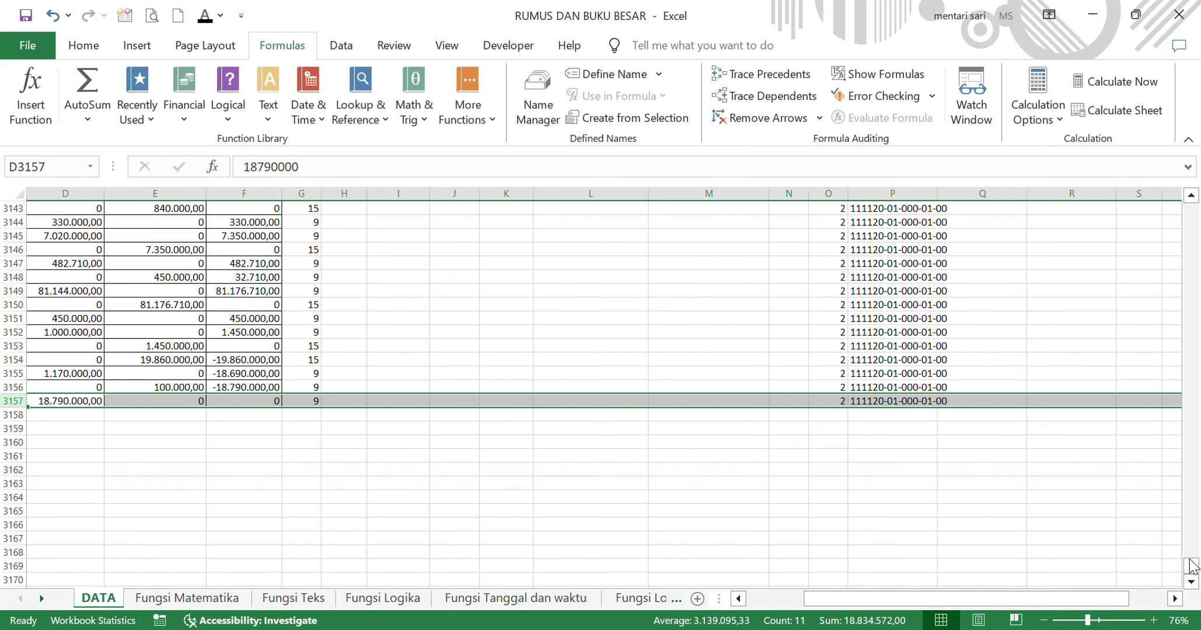
Widen column P so the full account numbers fit within the No. Akun column.
drag(1192, 566, 1195, 172)
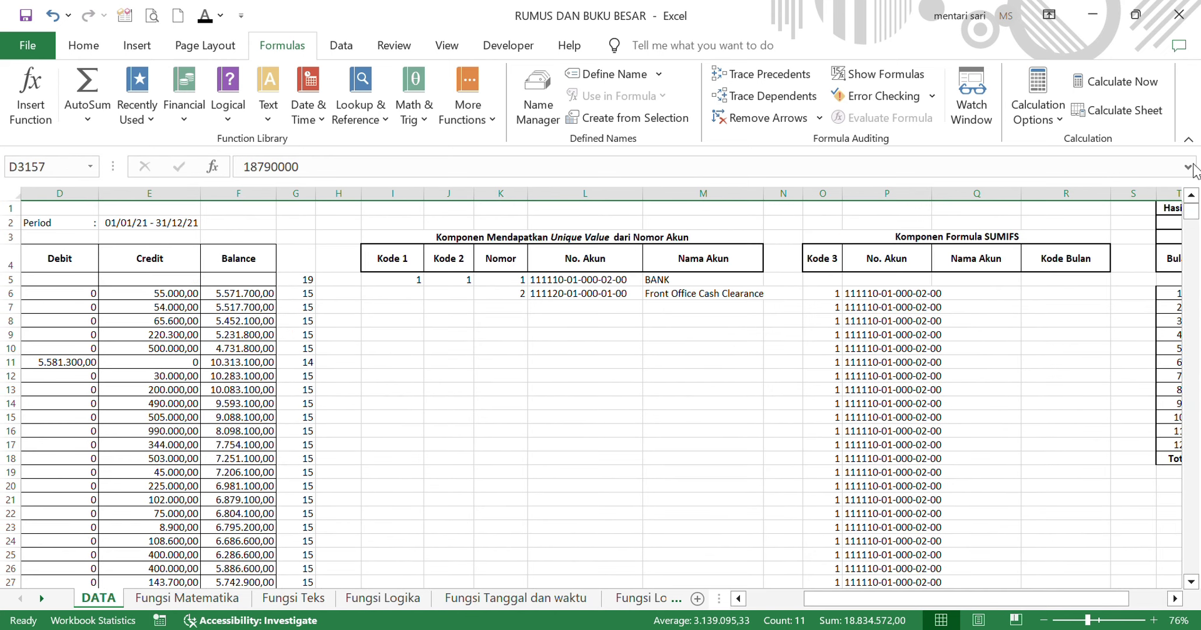
drag(932, 194, 957, 197)
scroll(933, 324, right, 3)
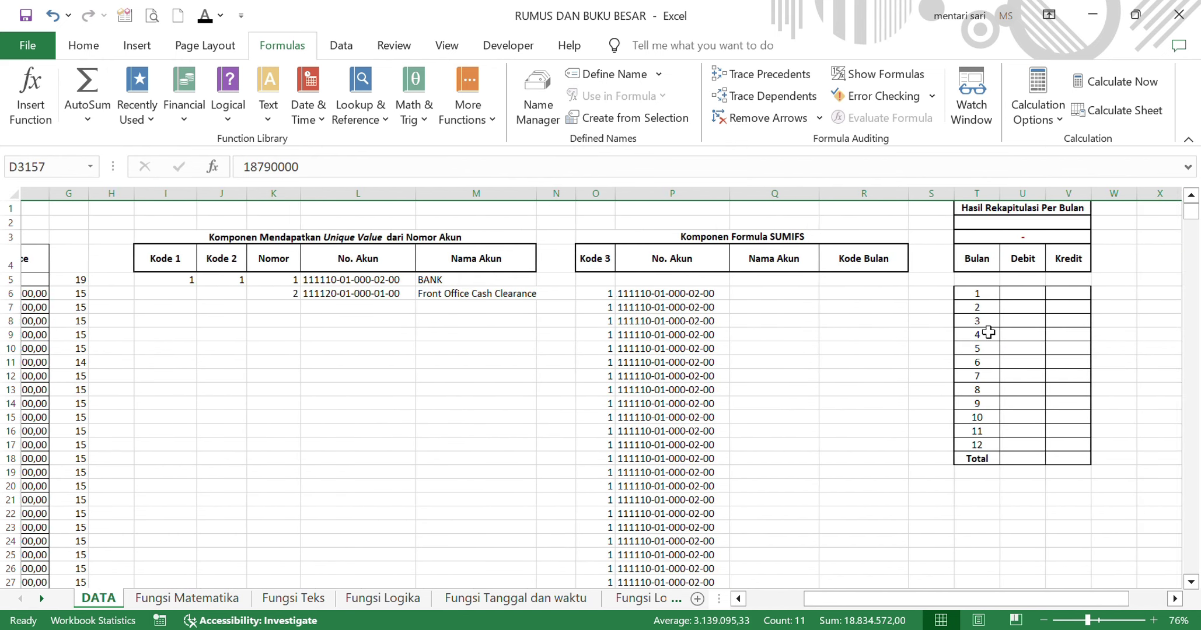
click(761, 294)
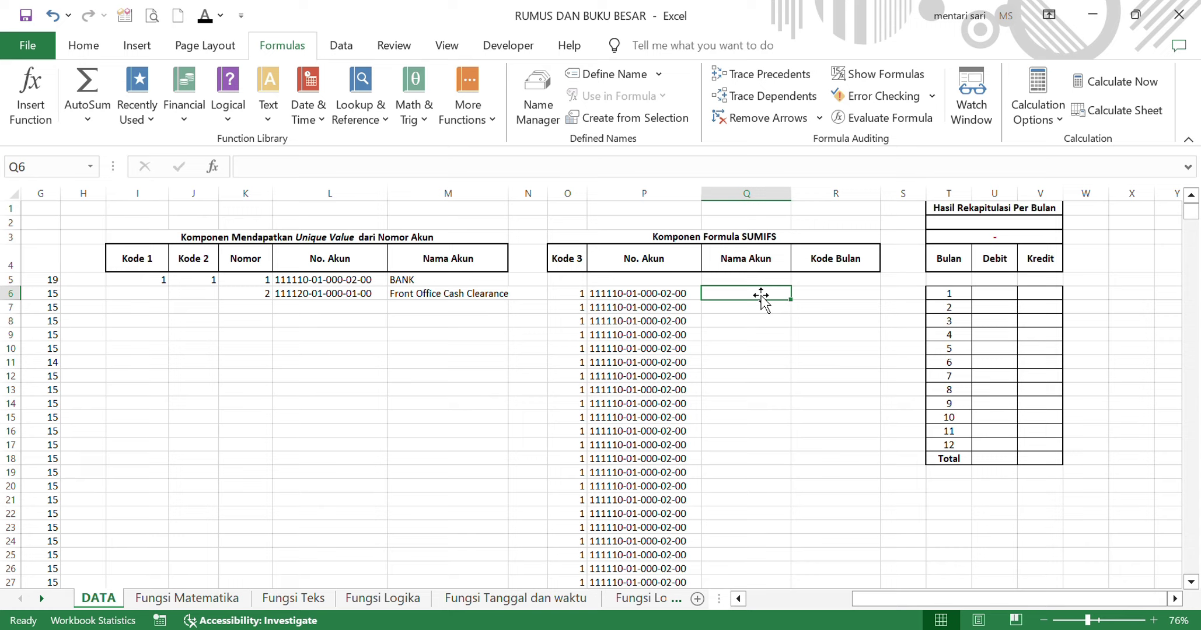
key(Up)
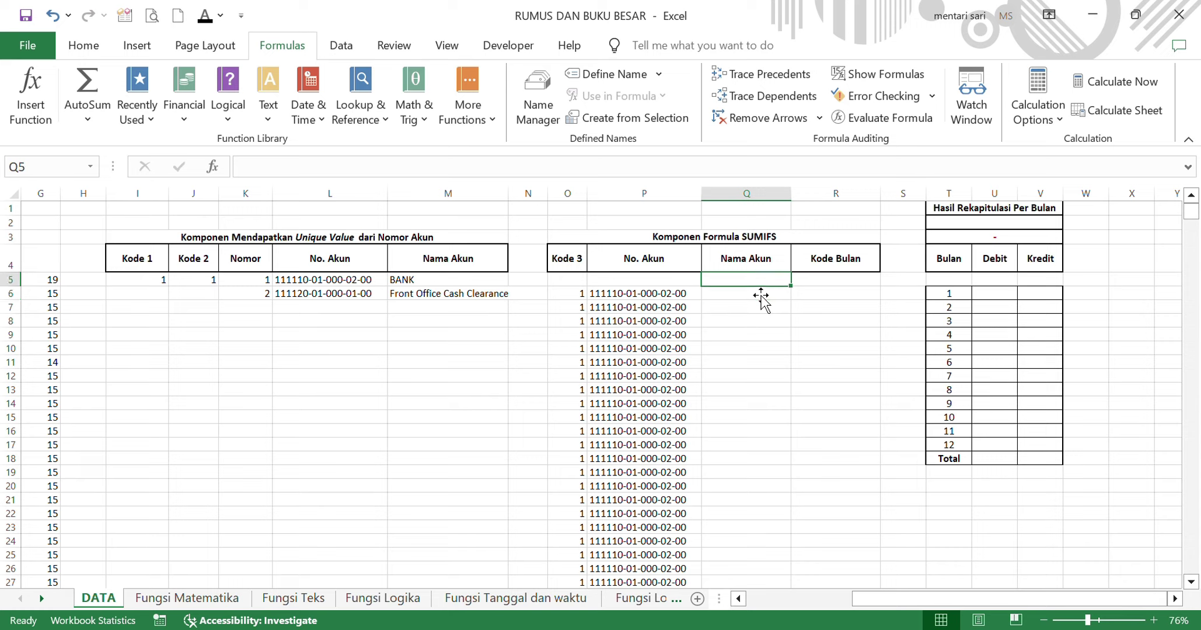
text(=)
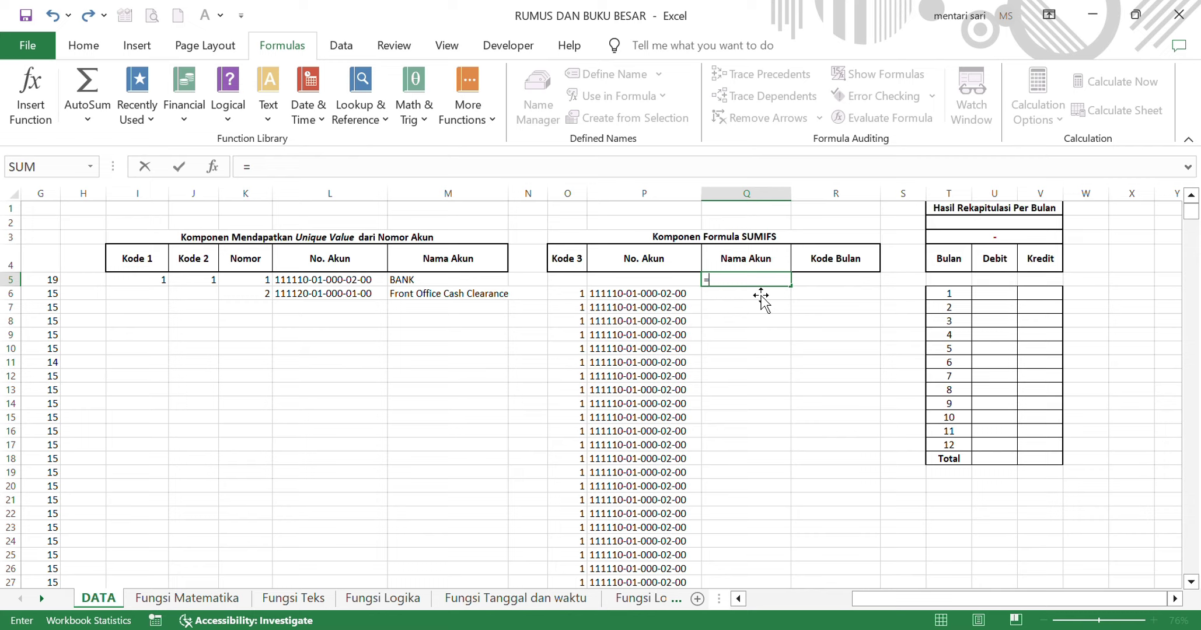
text(I)
key(BackSpace)
key(BackSpace)
key(Escape)
Copy the No. Akun formula text from P5 and paste it with the same references into Nama Akun cell Q5.
click(659, 286)
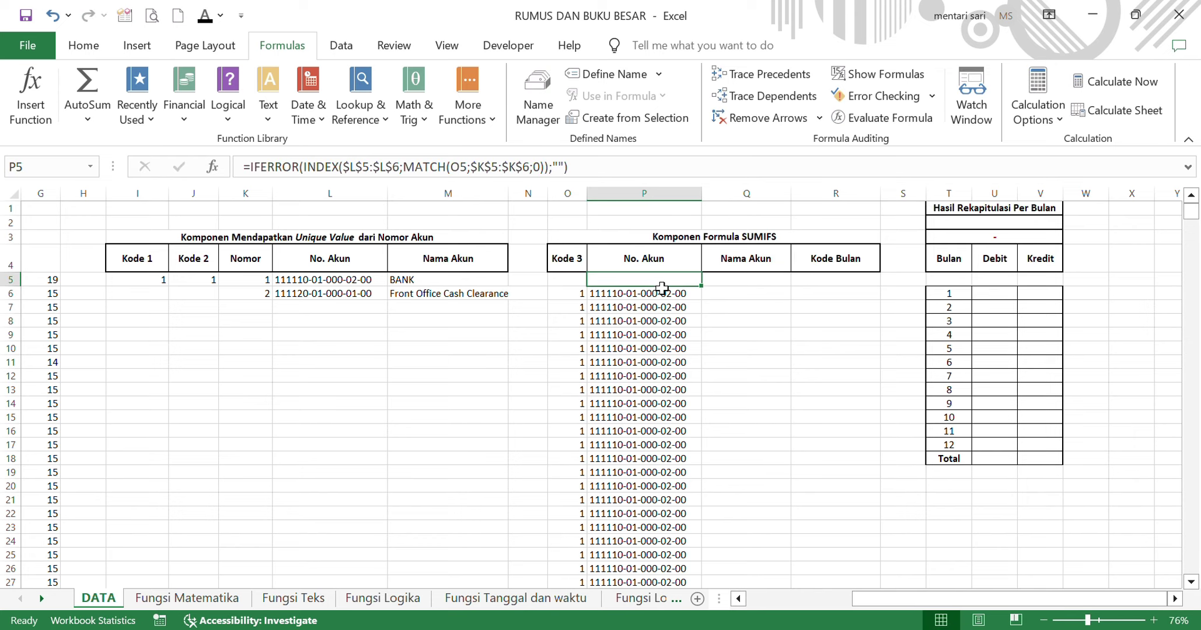
drag(598, 173, 177, 168)
key(ctrl+c)
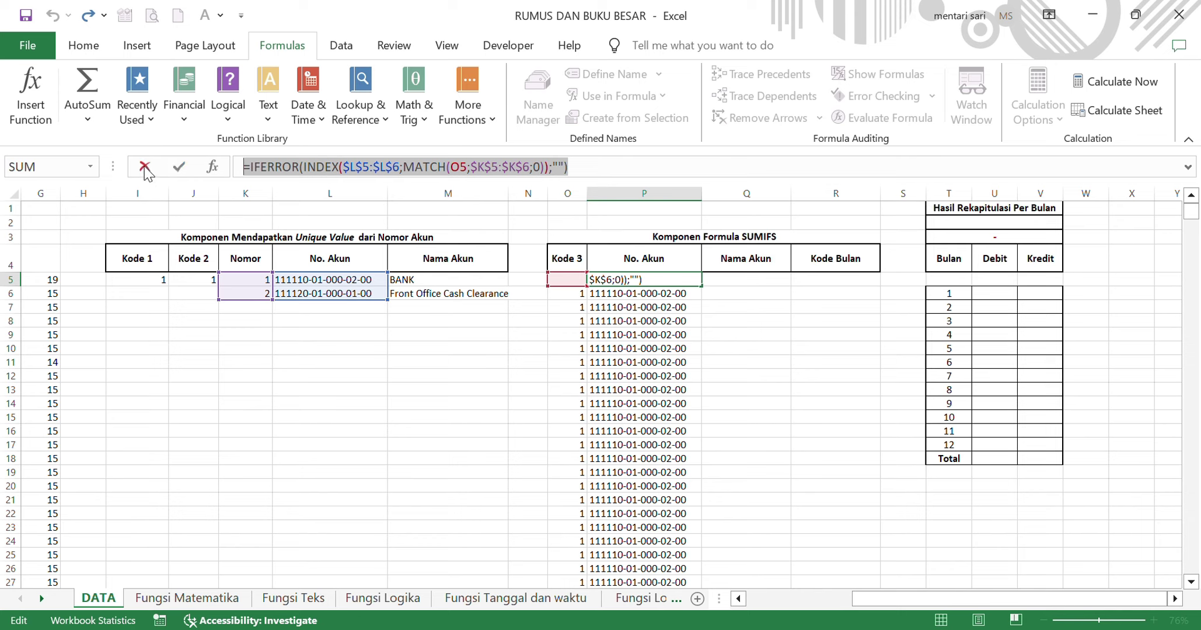
click(145, 167)
click(759, 285)
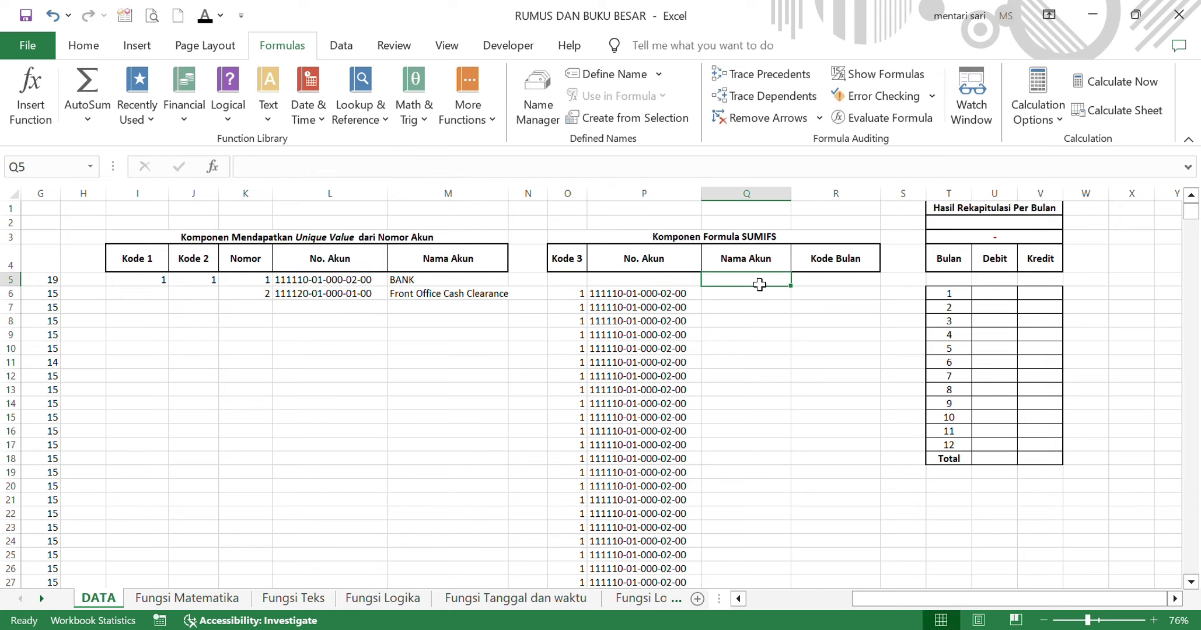
click(430, 168)
key(ctrl+v)
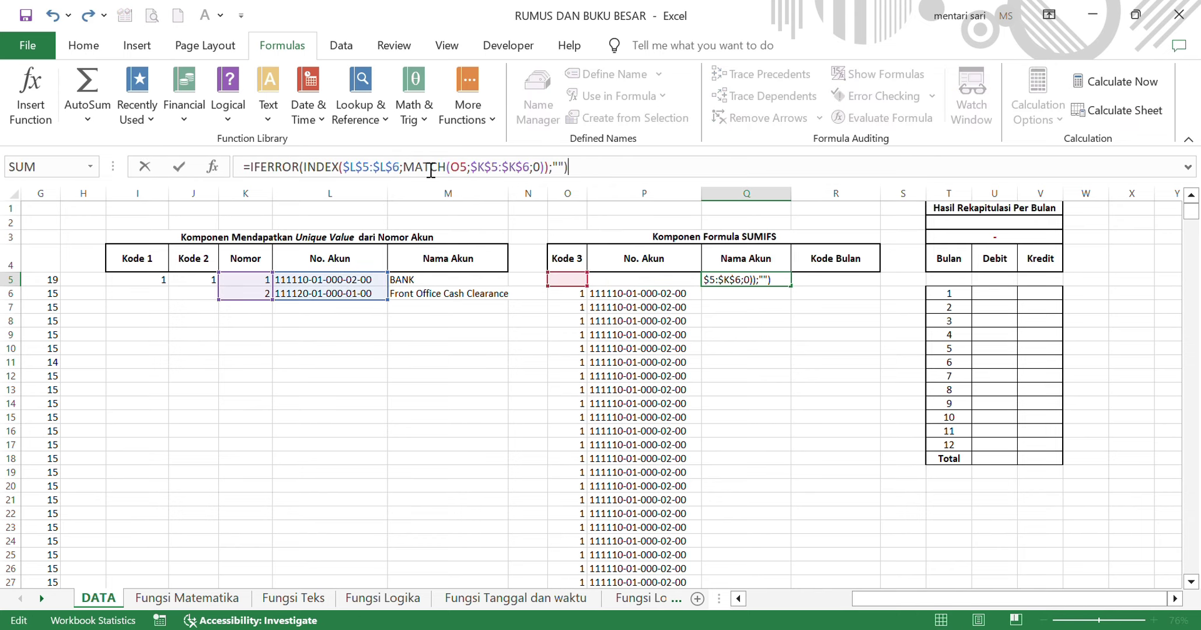
Change the references in Q5's formula to =IFERROR(INDEX($M$5:$M$6;MATCH(P5;$L$5:$L$6;0));"") for the Nama Akun lookup.
scroll(490, 340, left, 3)
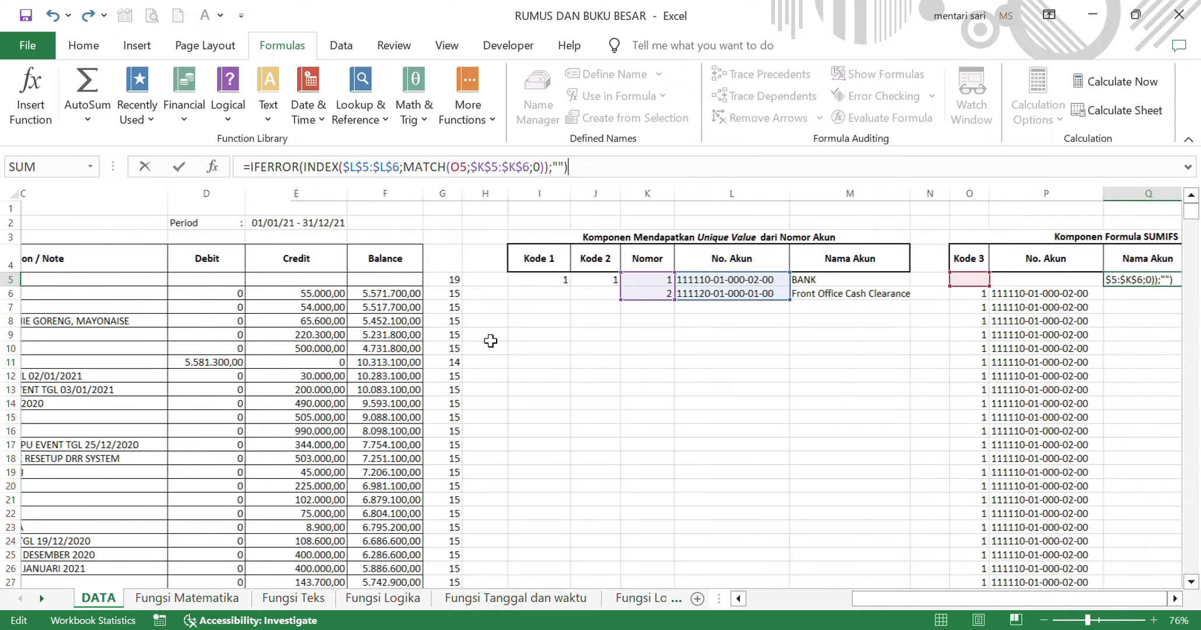
scroll(490, 341, left, 2)
scroll(491, 340, right, 4)
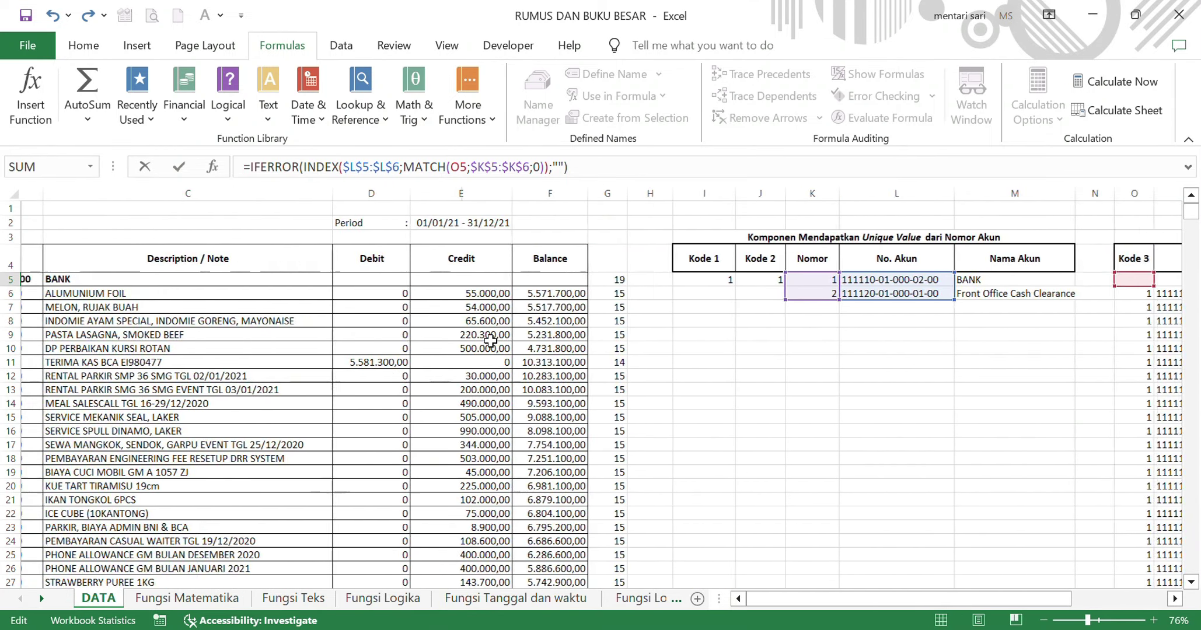
scroll(490, 341, right, 1)
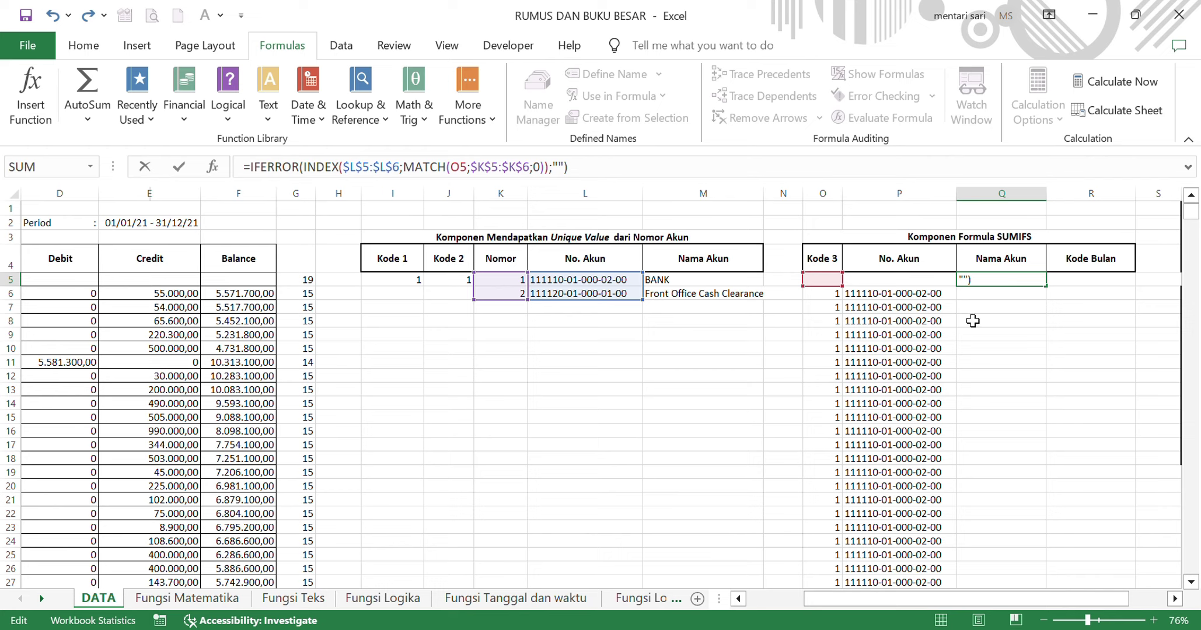
click(443, 173)
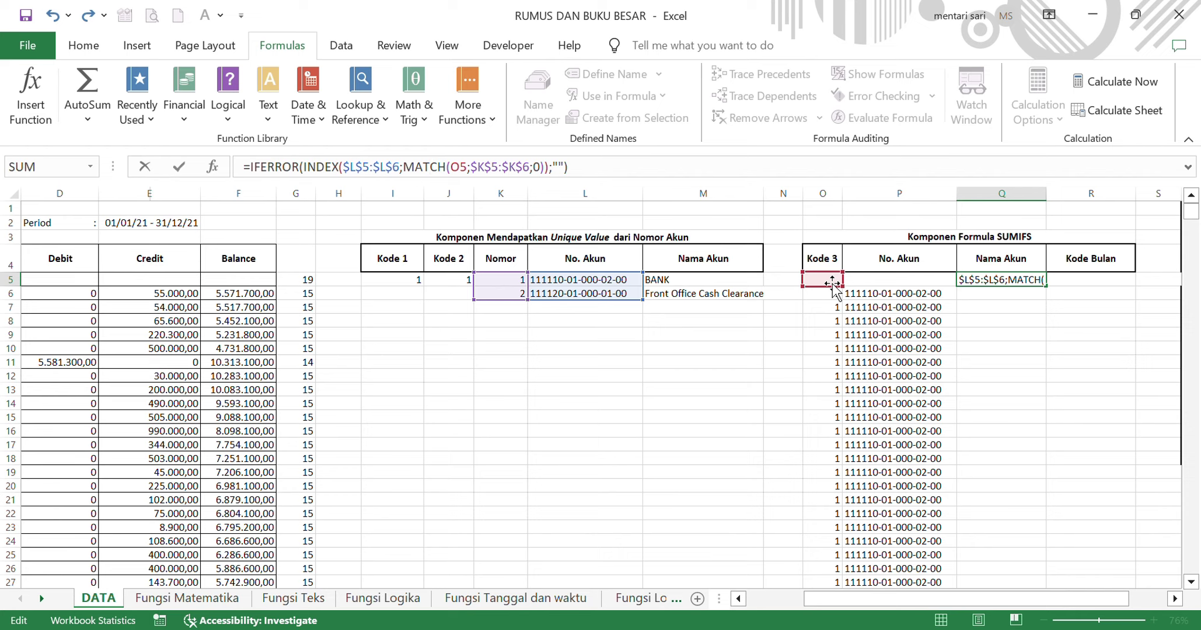
drag(833, 284, 865, 284)
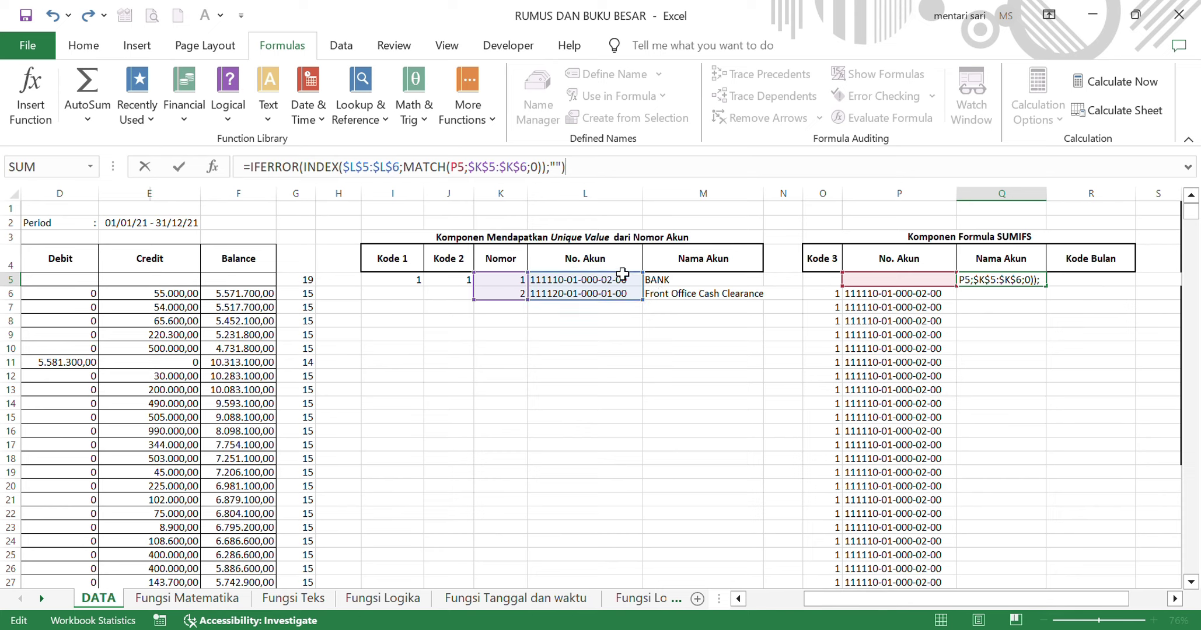
drag(656, 286, 684, 287)
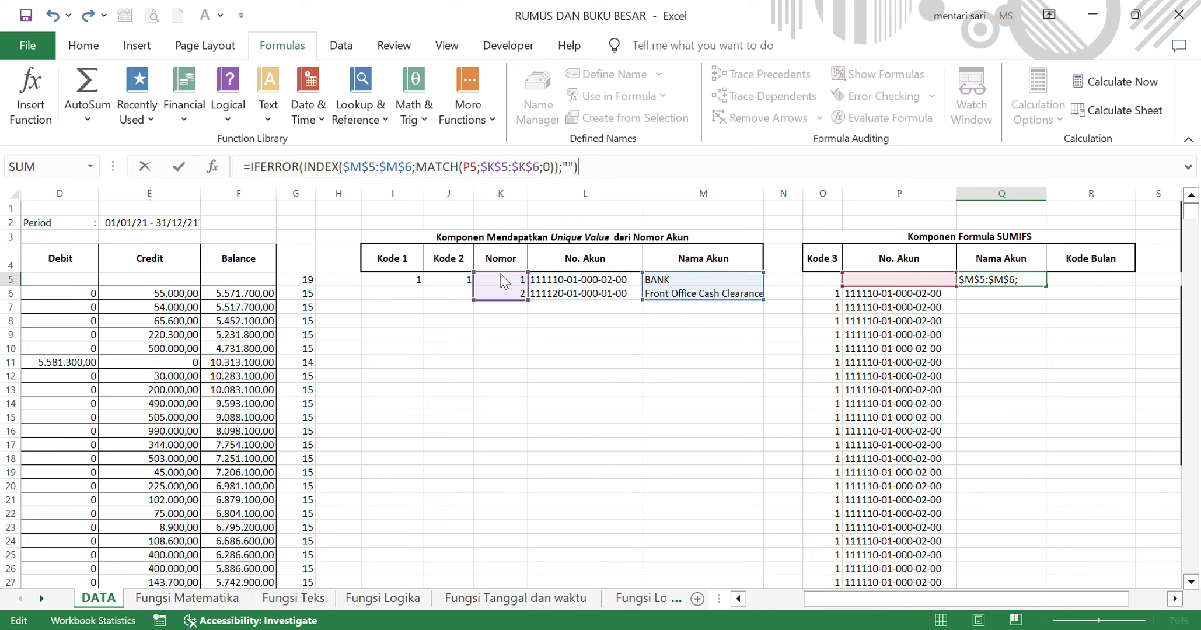
drag(508, 284, 557, 286)
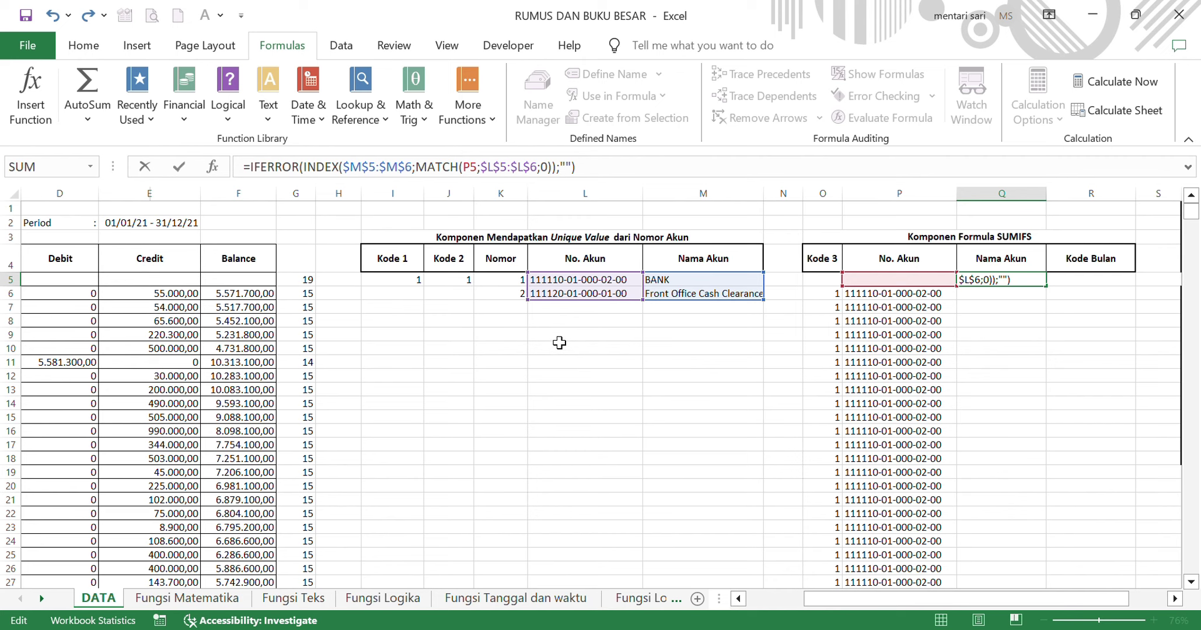
key(ctrl+Return)
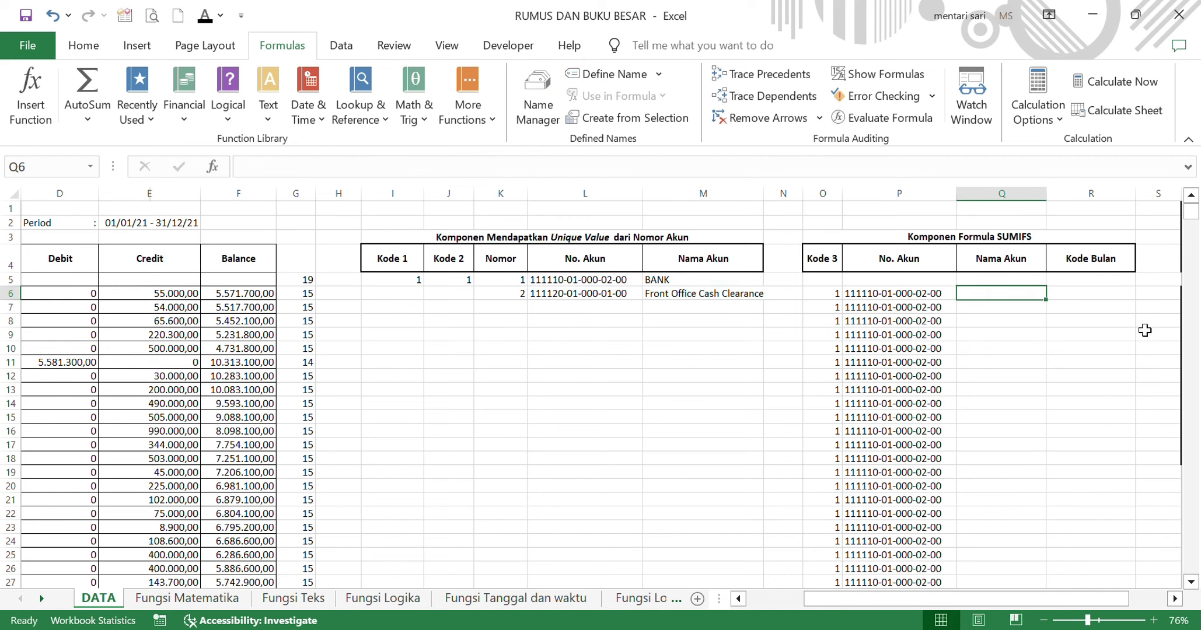
Fill the Nama Akun formula from Q5 down the data rows and check the account names.
double_click(1046, 285)
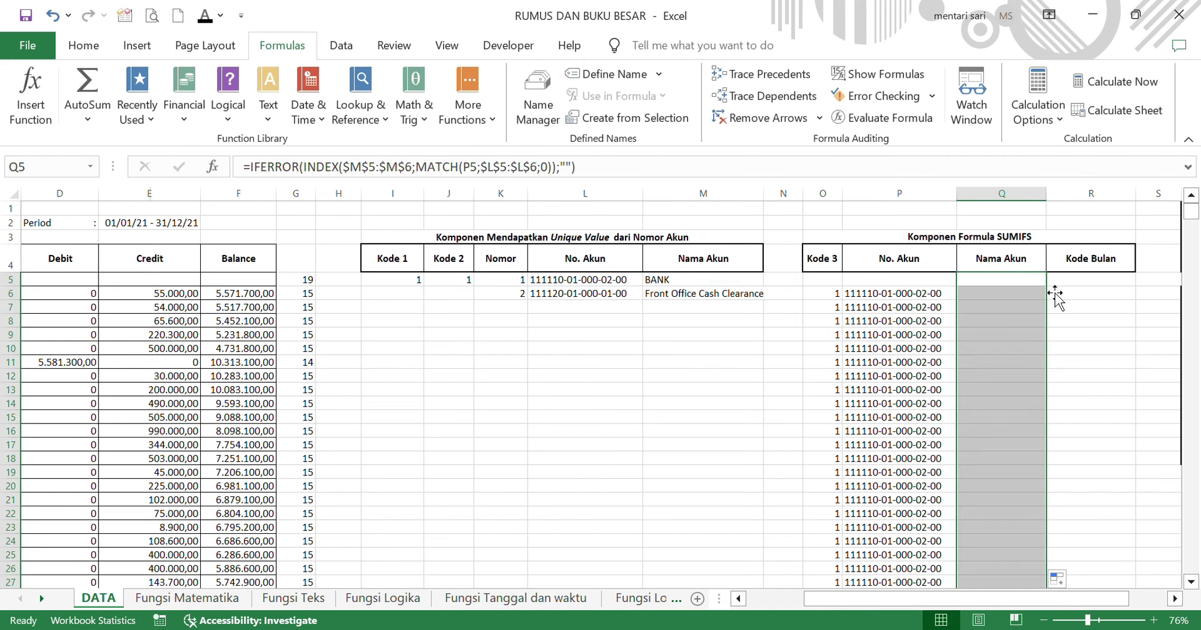
scroll(1055, 295, down, 20)
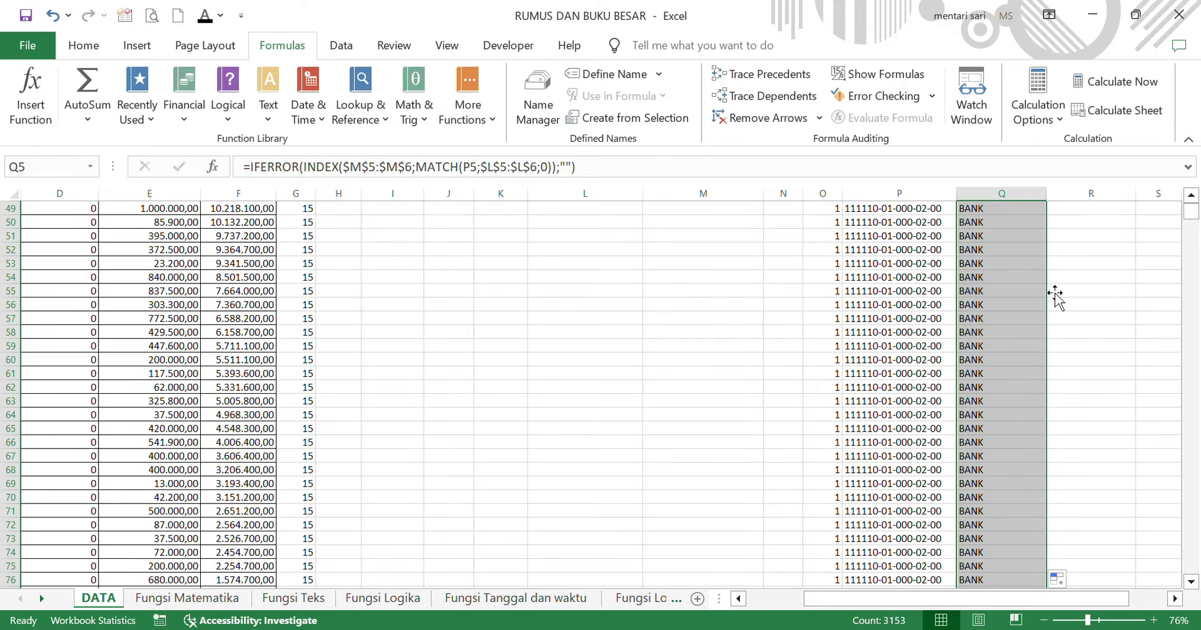
scroll(1055, 295, up, 20)
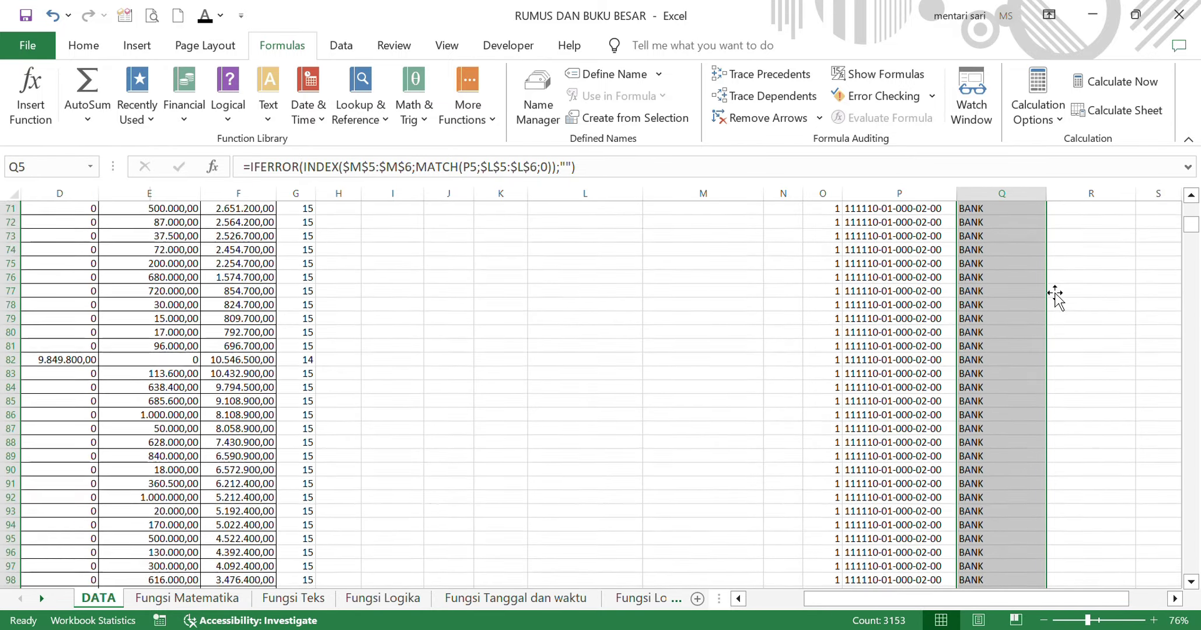
Start the Kode Bulan formula in R5 with =IFERROR(IF(A5="";"" so rows with an empty date return blank.
click(1080, 283)
scroll(1080, 286, right, 3)
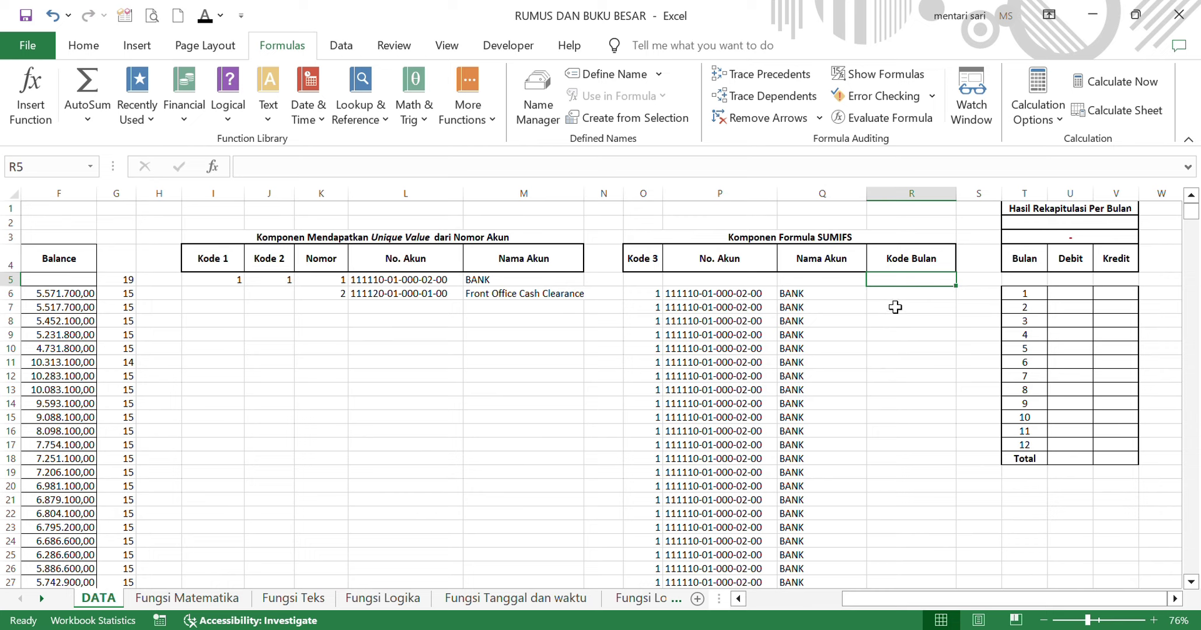
text(=)
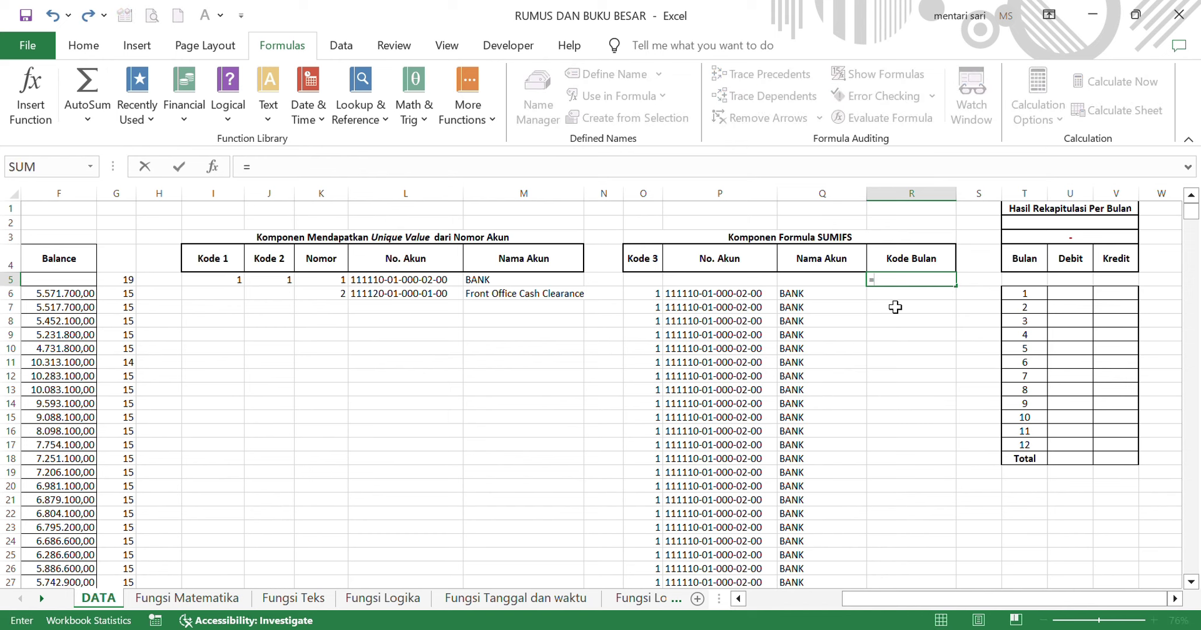
text(l)
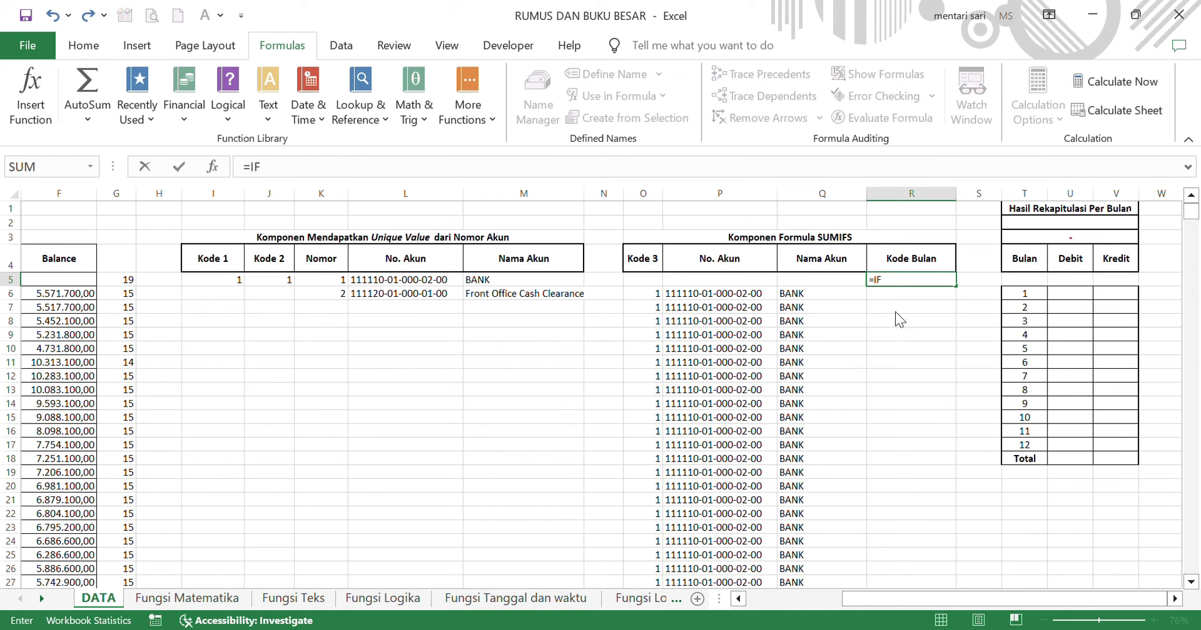
text(FERROR()
text(IF)
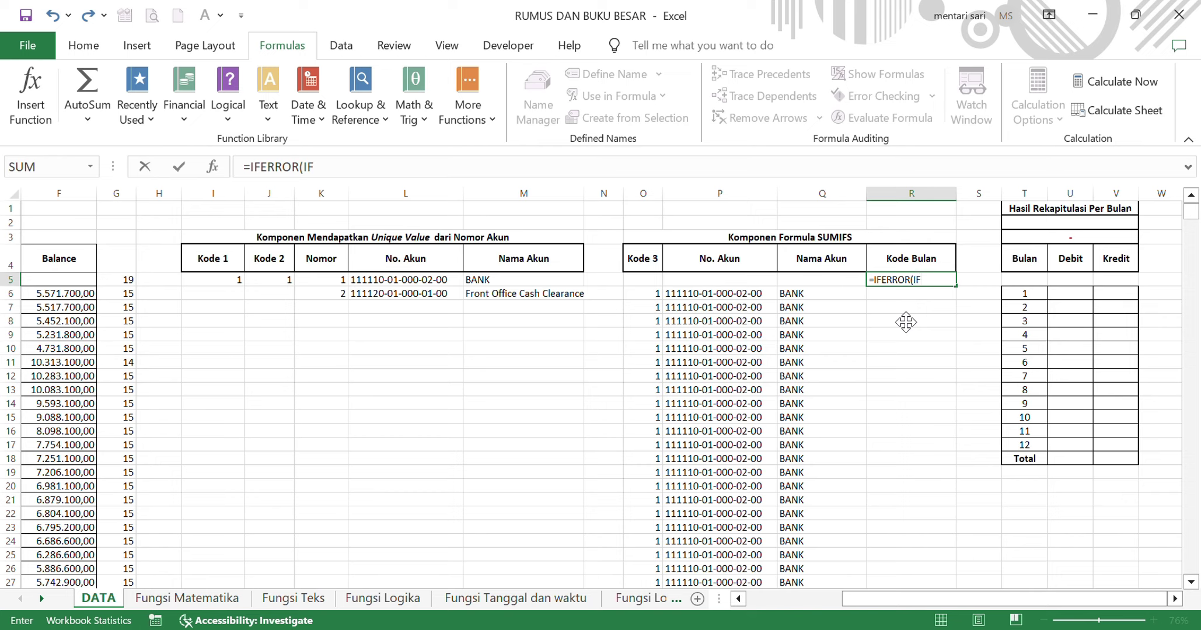
text(=)
key(BackSpace)
text(()
scroll(193, 298, left, 5)
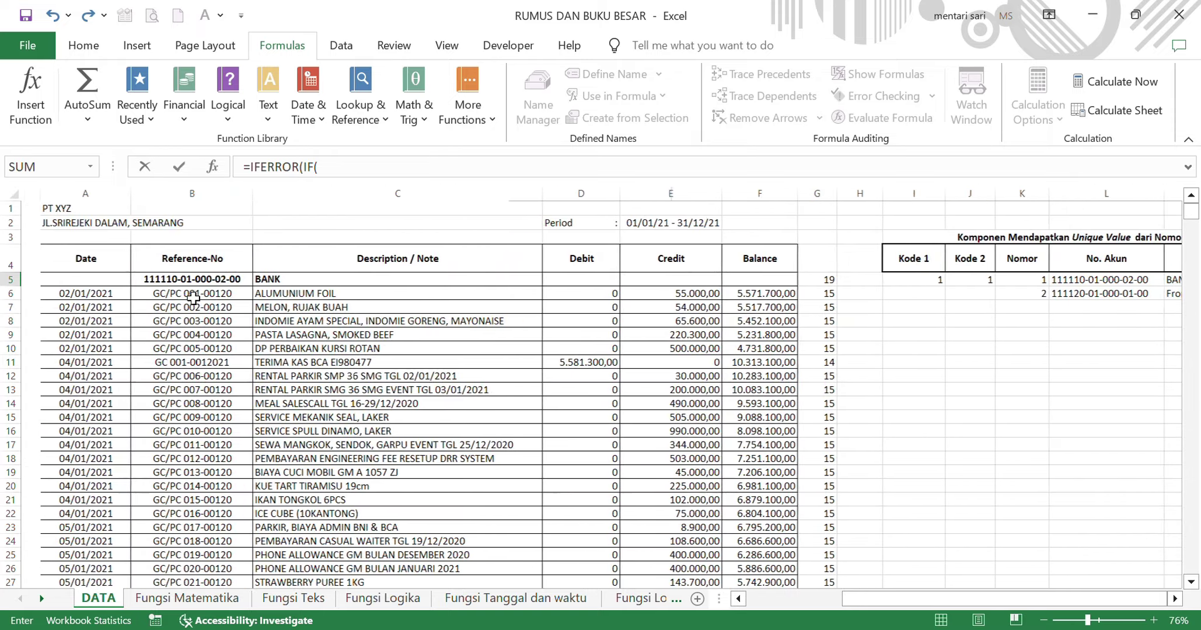
click(76, 286)
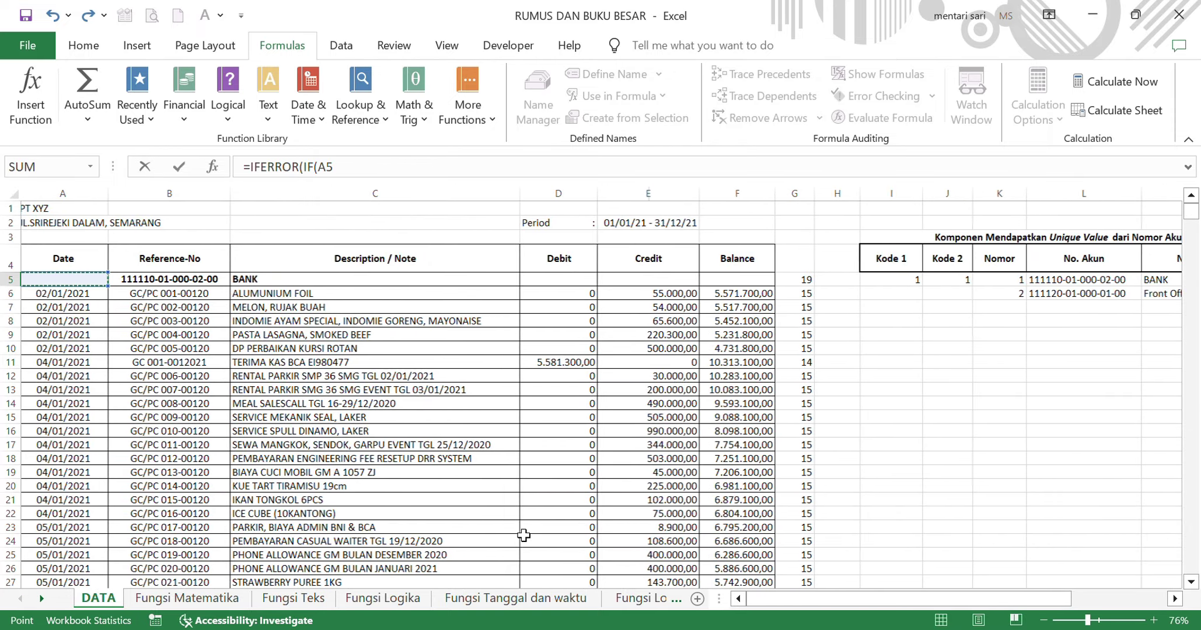
scroll(523, 530, right, 4)
scroll(523, 535, right, 6)
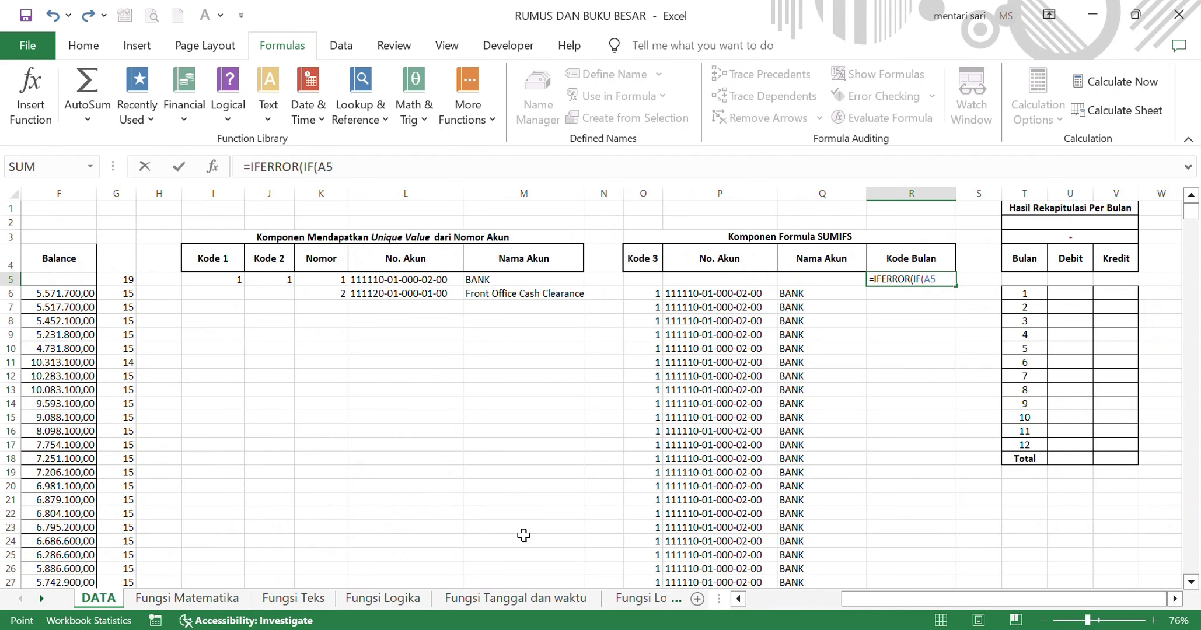
text(="";")
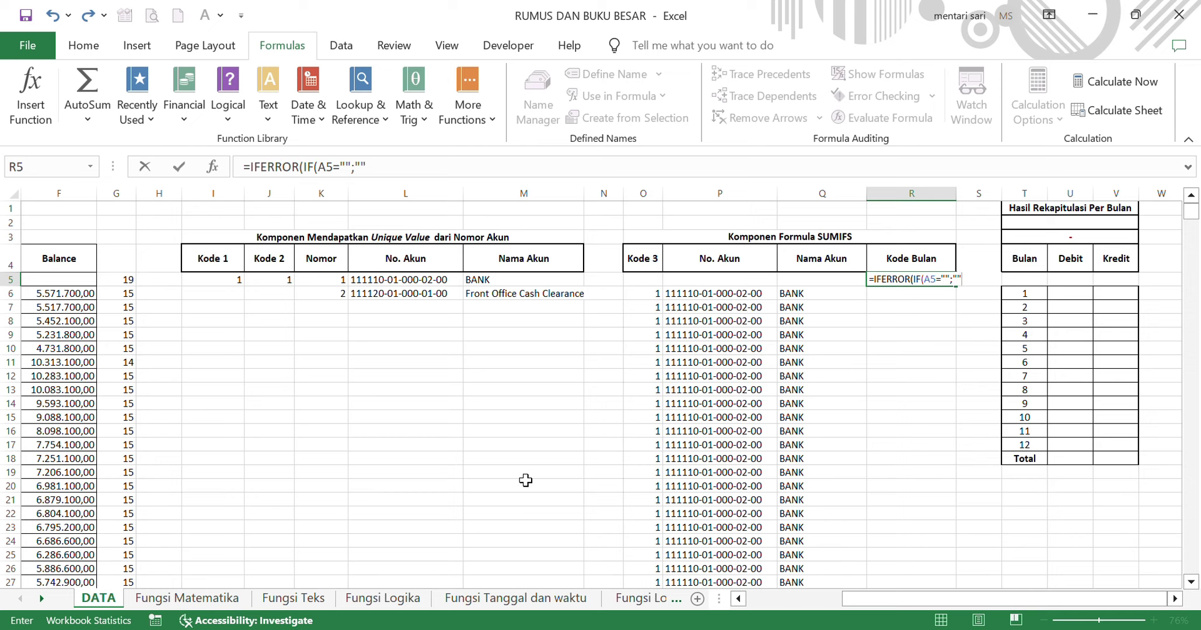
Complete the Kode Bulan formula in R5 as =IFERROR(IF(A5="";"";MONTH(A5));"").
text(";MONTH()
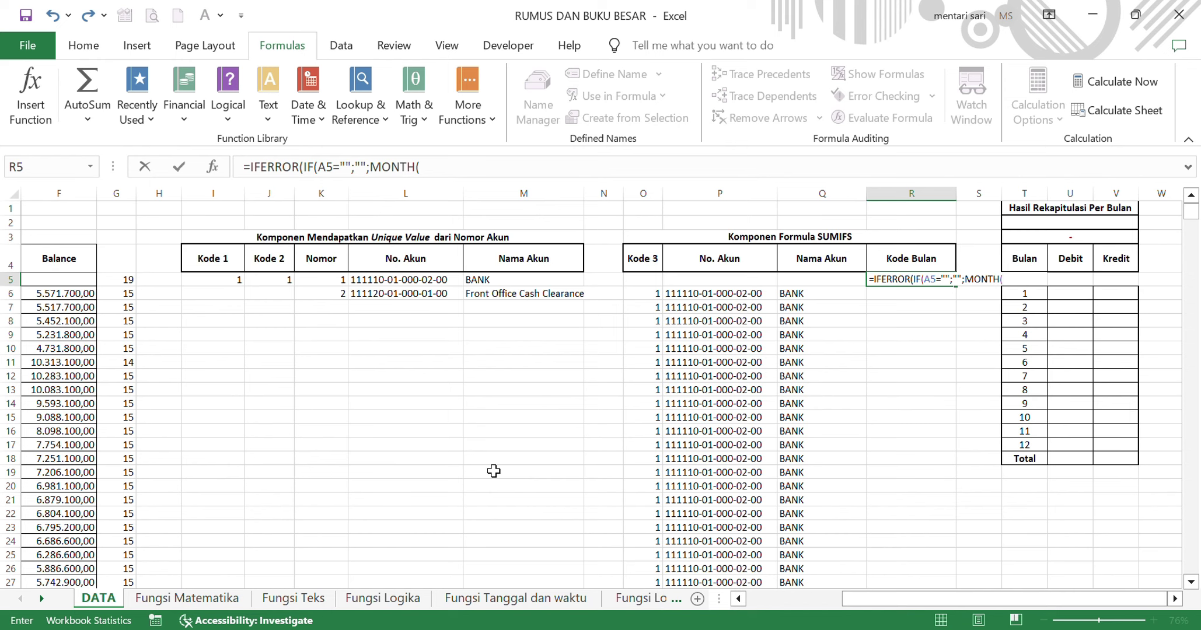
scroll(493, 469, left, 5)
click(78, 284)
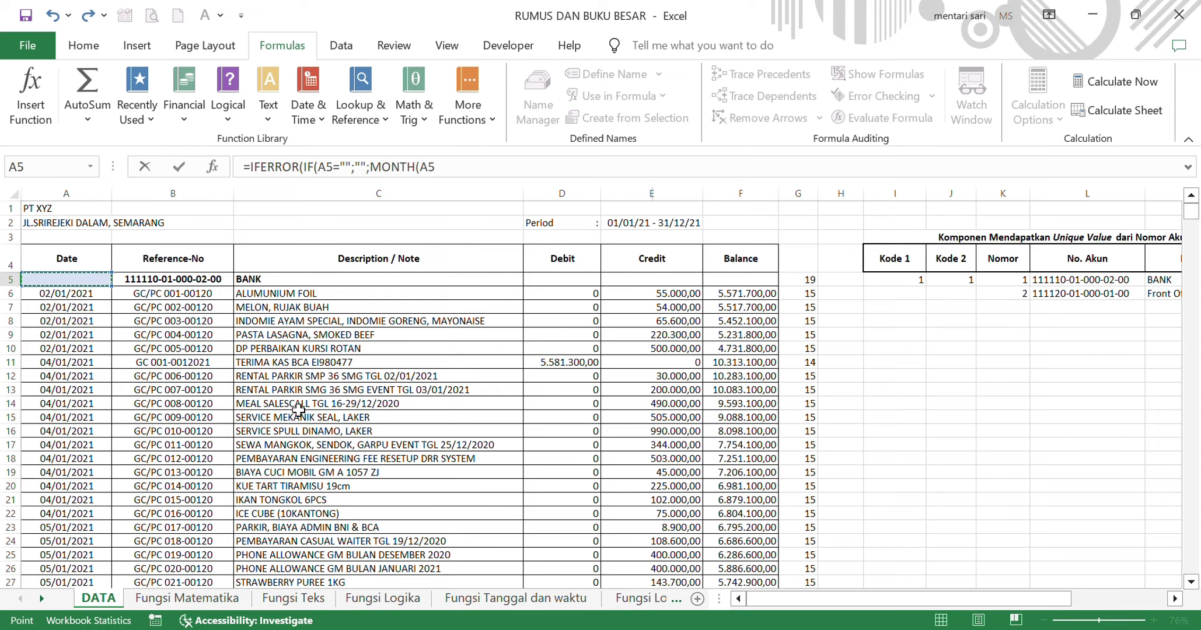
scroll(375, 423, right, 2)
scroll(376, 424, right, 5)
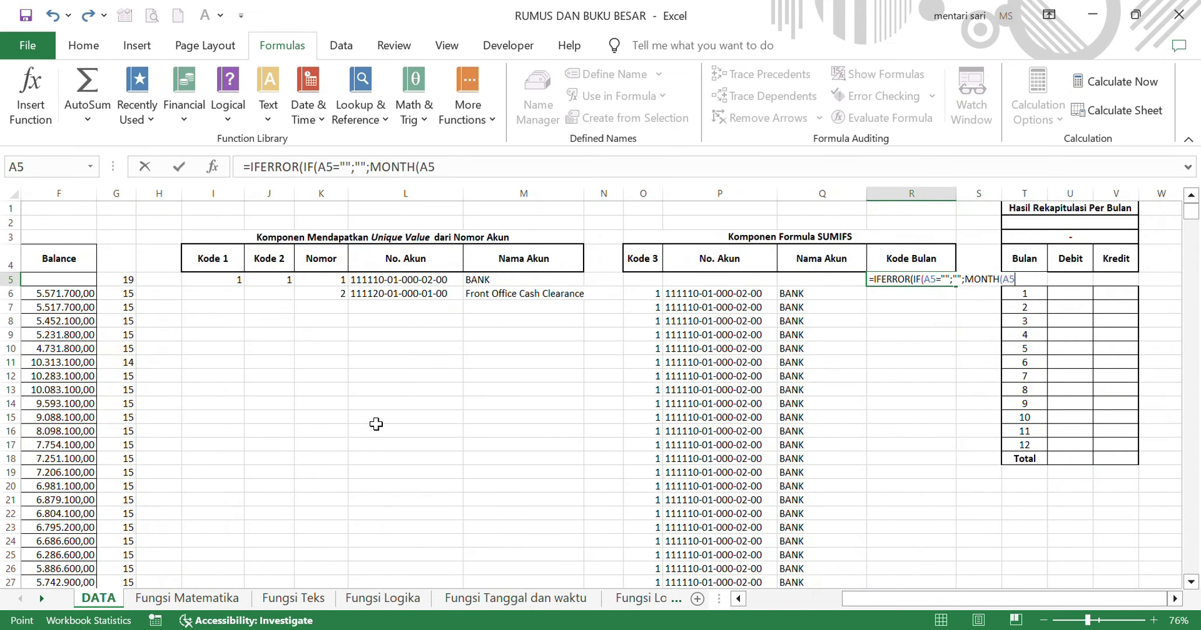
text()))
drag(914, 280, 1035, 298)
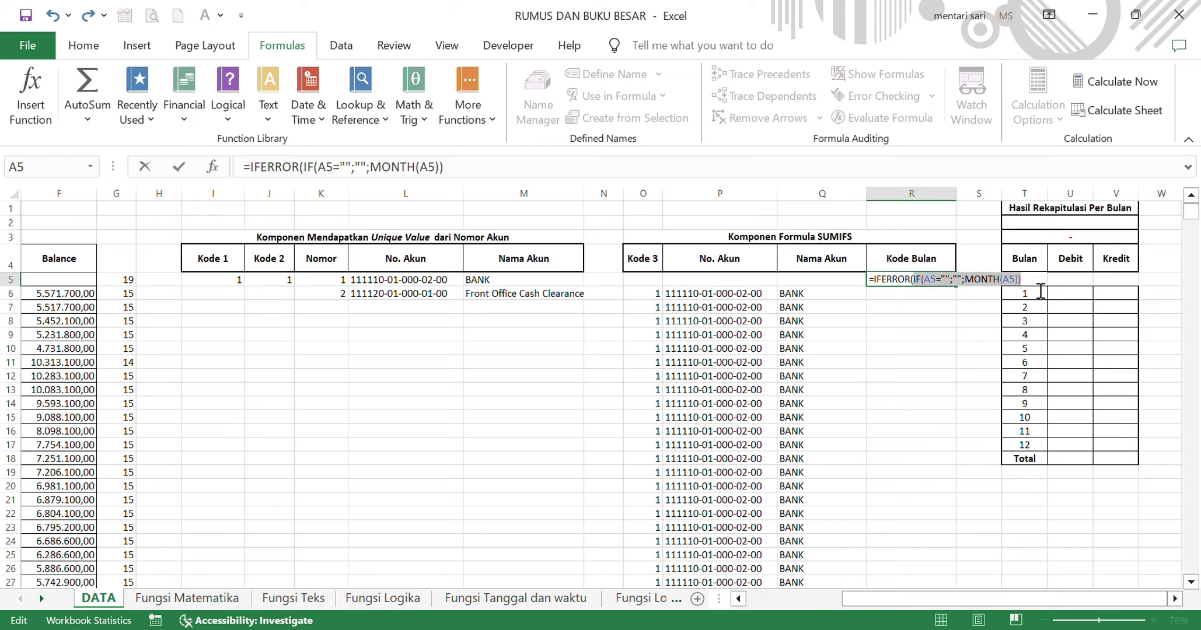
key(Right)
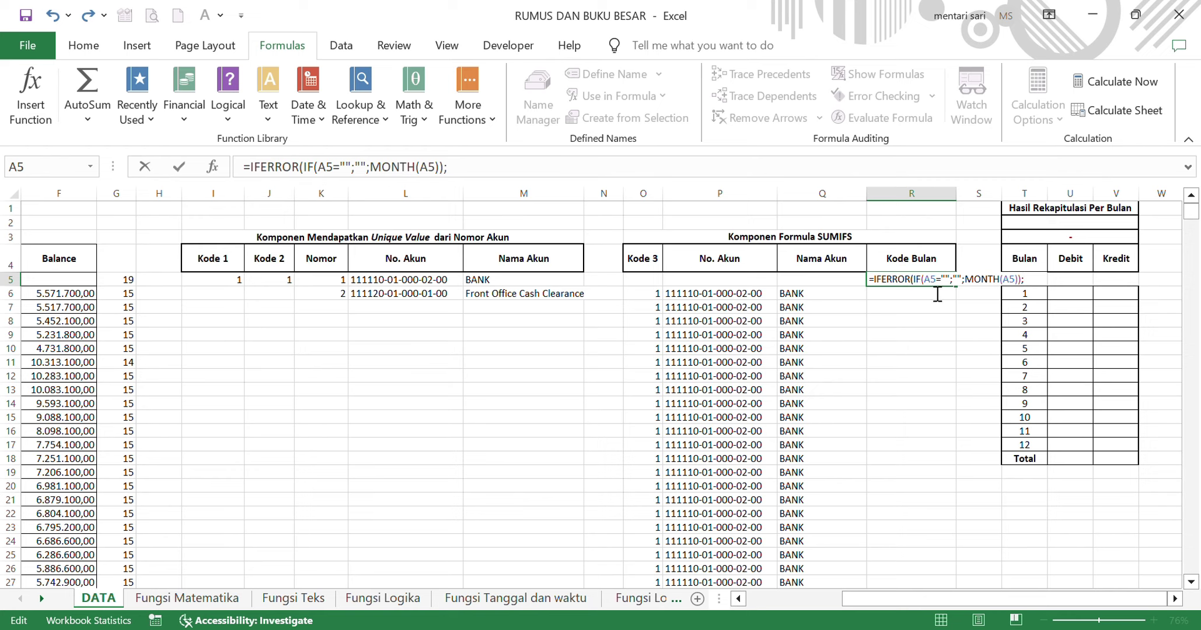
text(;"")
key(Return)
key(Up)
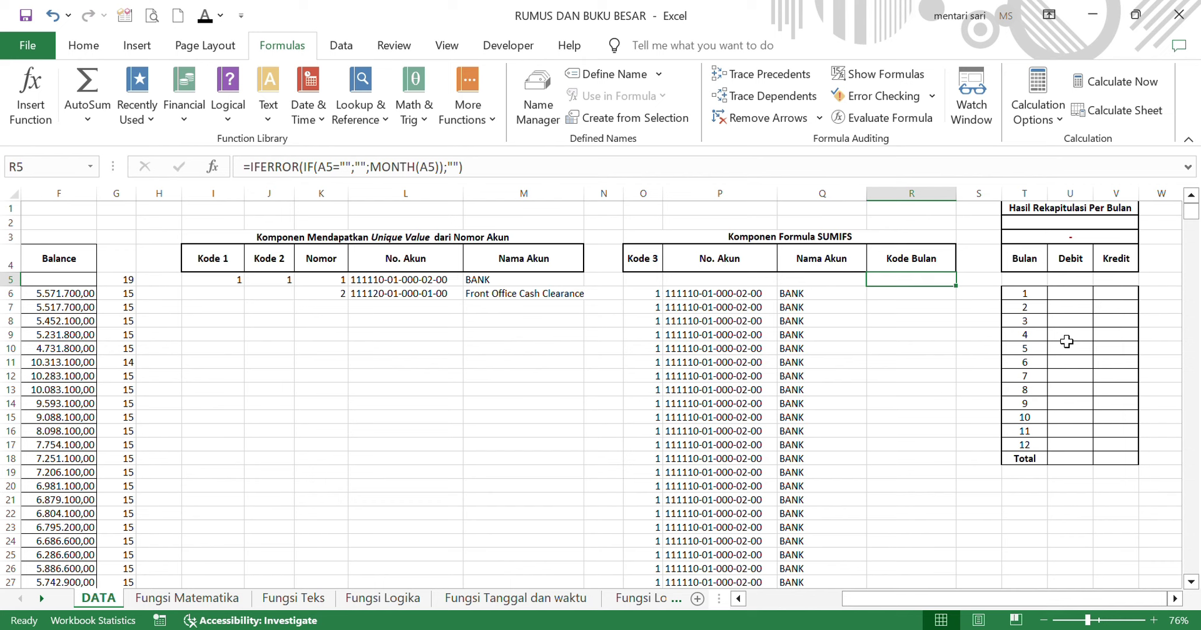
Fill the Kode Bulan formula from R5 down the data rows and compare row 188's month code with its date.
double_click(957, 287)
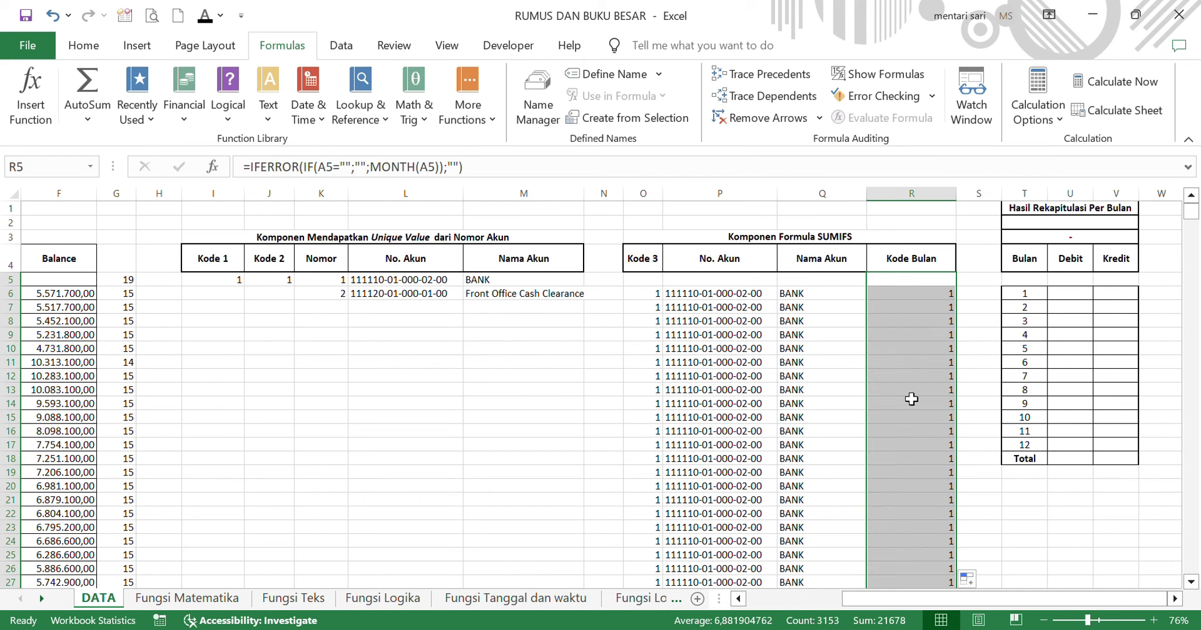
scroll(912, 399, down, 20)
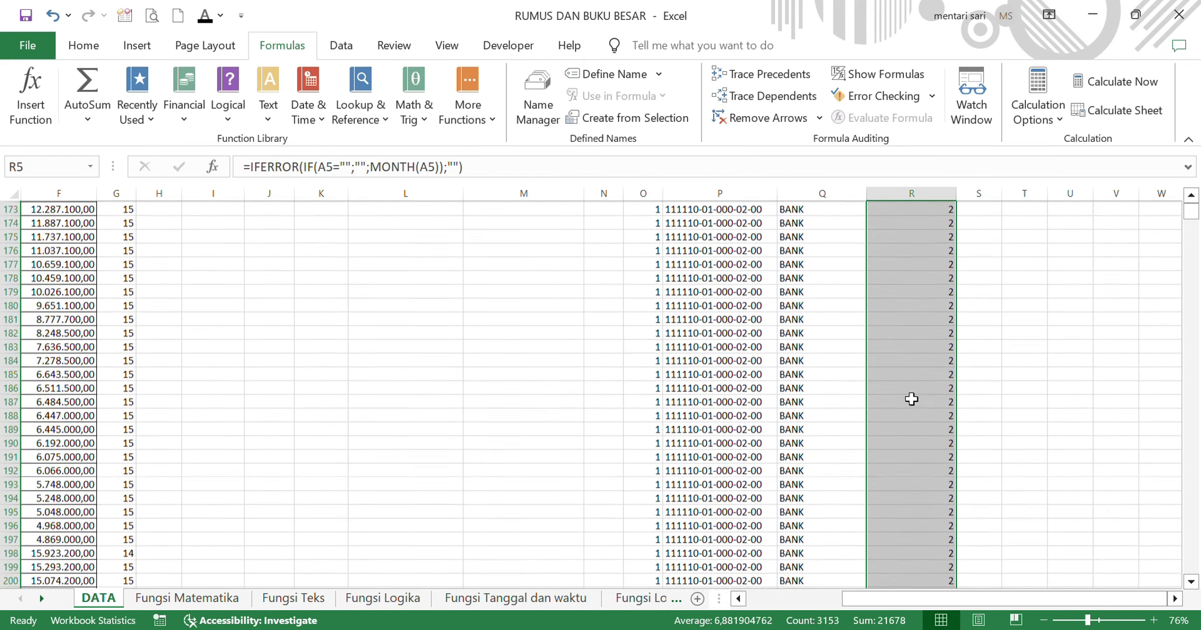
scroll(912, 399, down, 3)
click(925, 318)
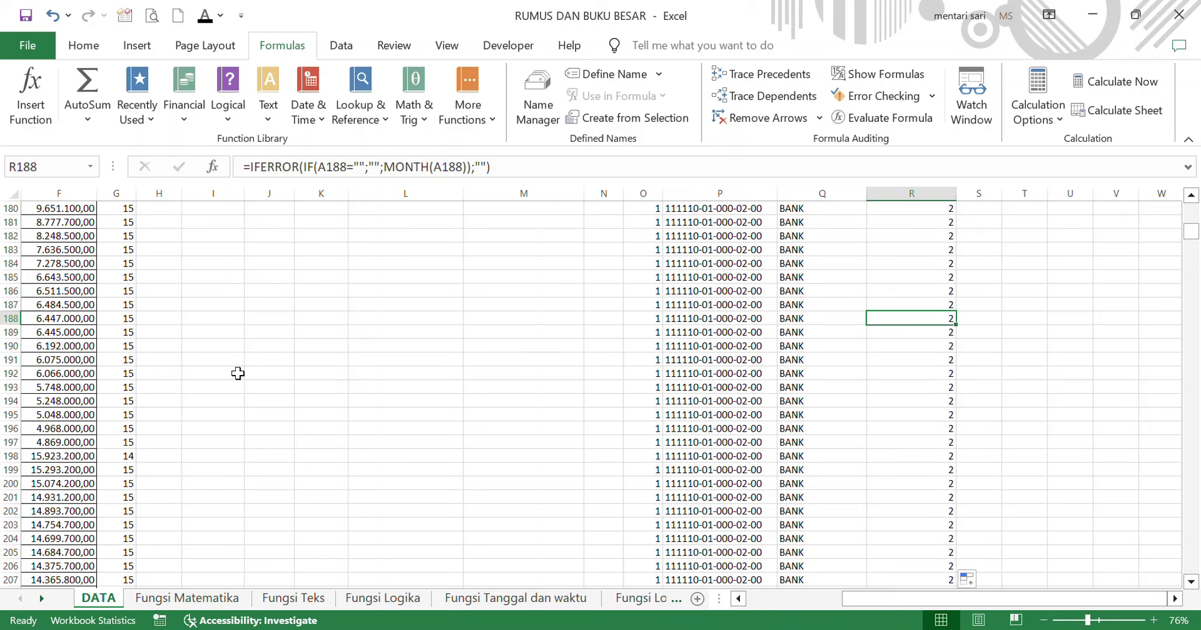
click(15, 320)
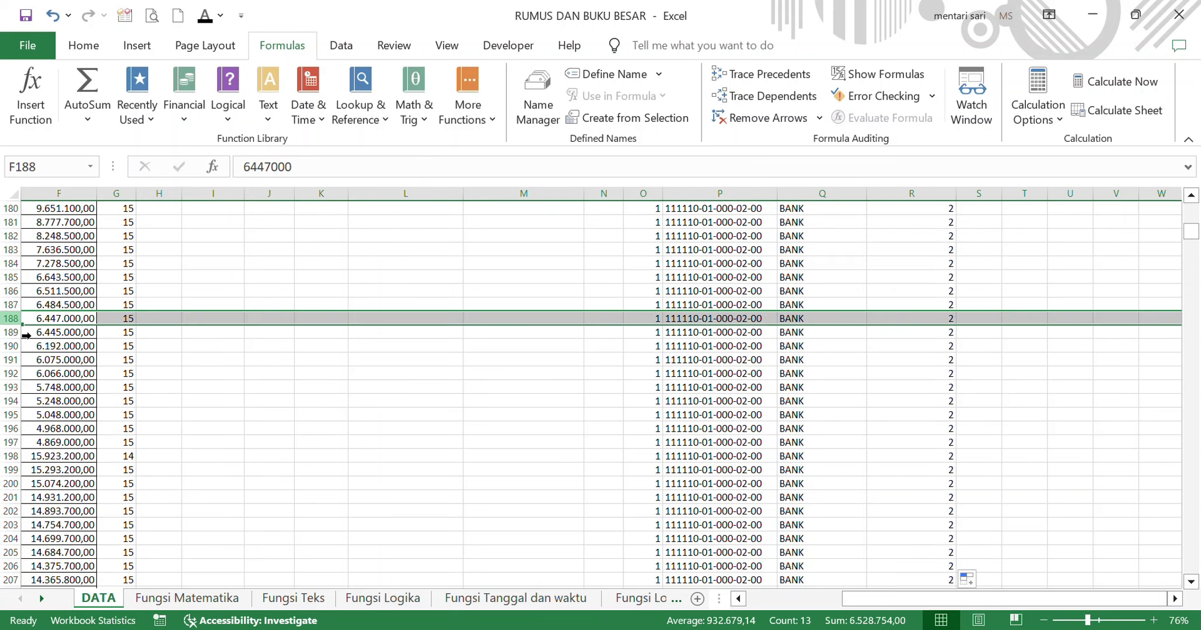
scroll(143, 368, left, 3)
click(77, 323)
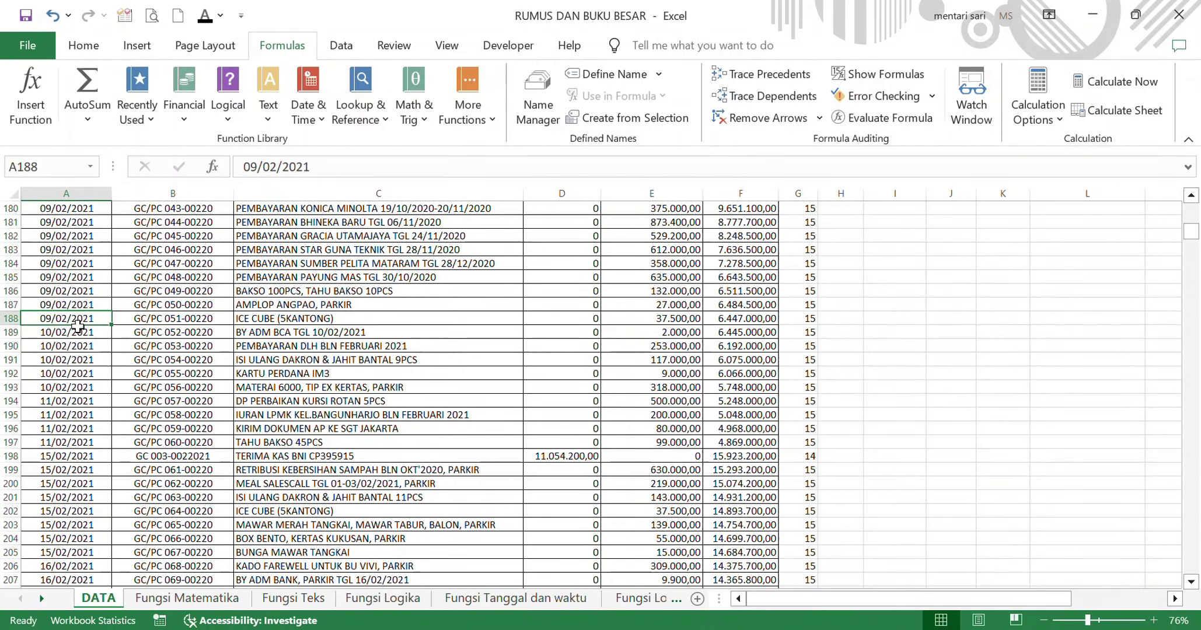
Check the first transaction's date in A6 against its Kode Bulan and examine the Hasil Rekapitulasi Per Bulan table.
scroll(125, 352, up, 16)
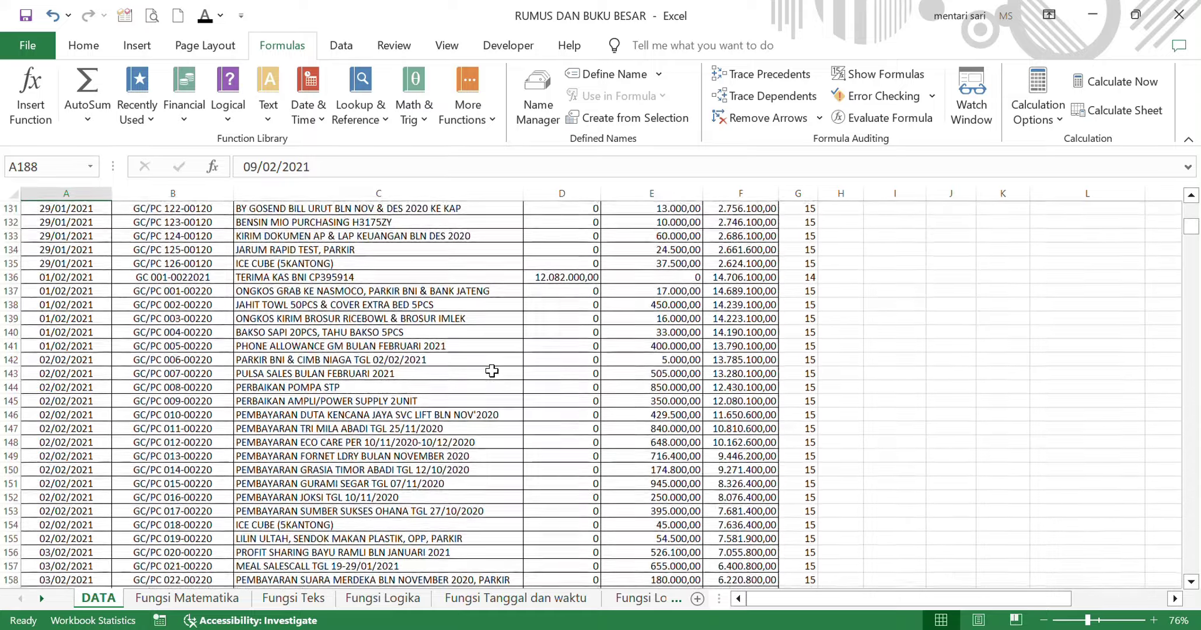
scroll(492, 371, up, 20)
scroll(492, 371, right, 2)
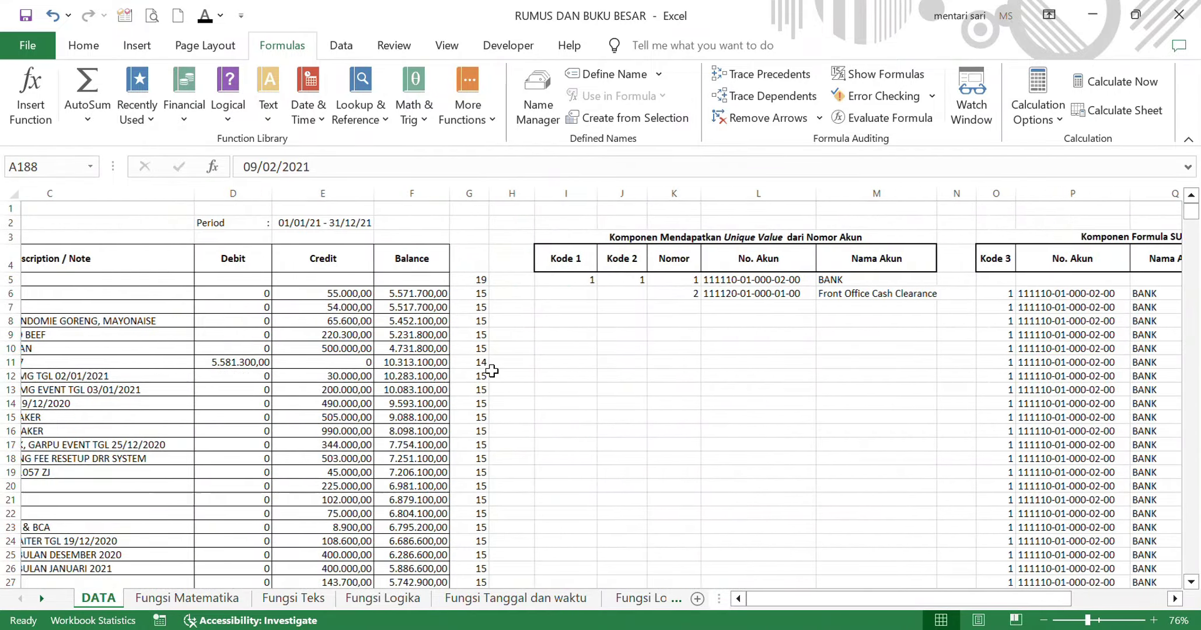
scroll(492, 371, right, 2)
scroll(490, 373, left, 5)
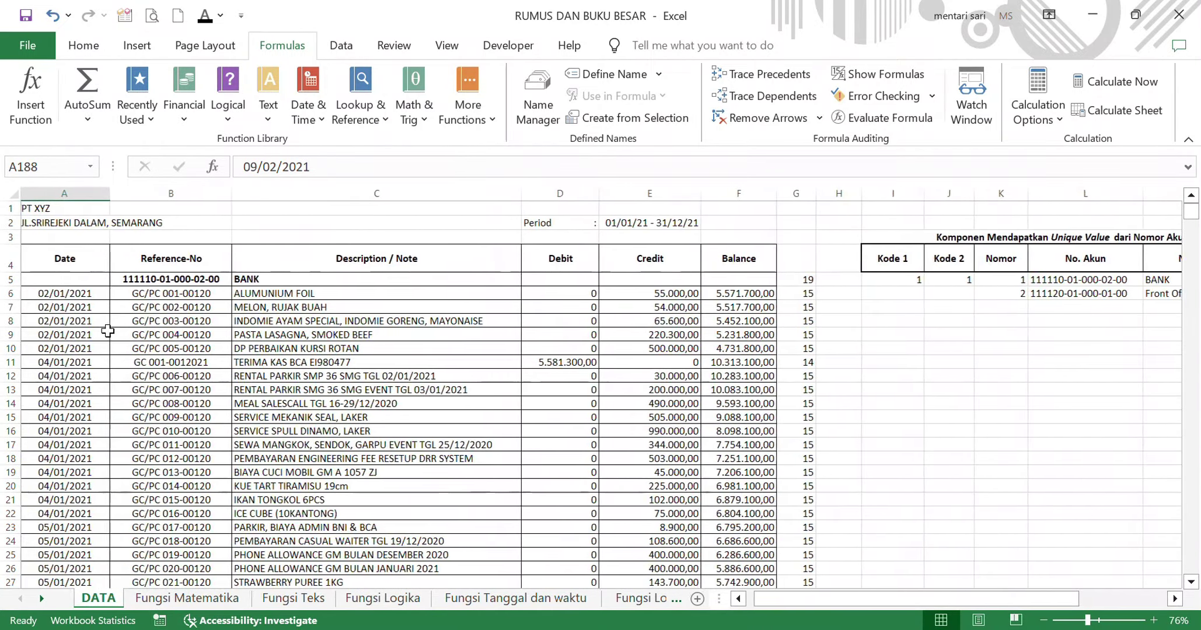
click(58, 295)
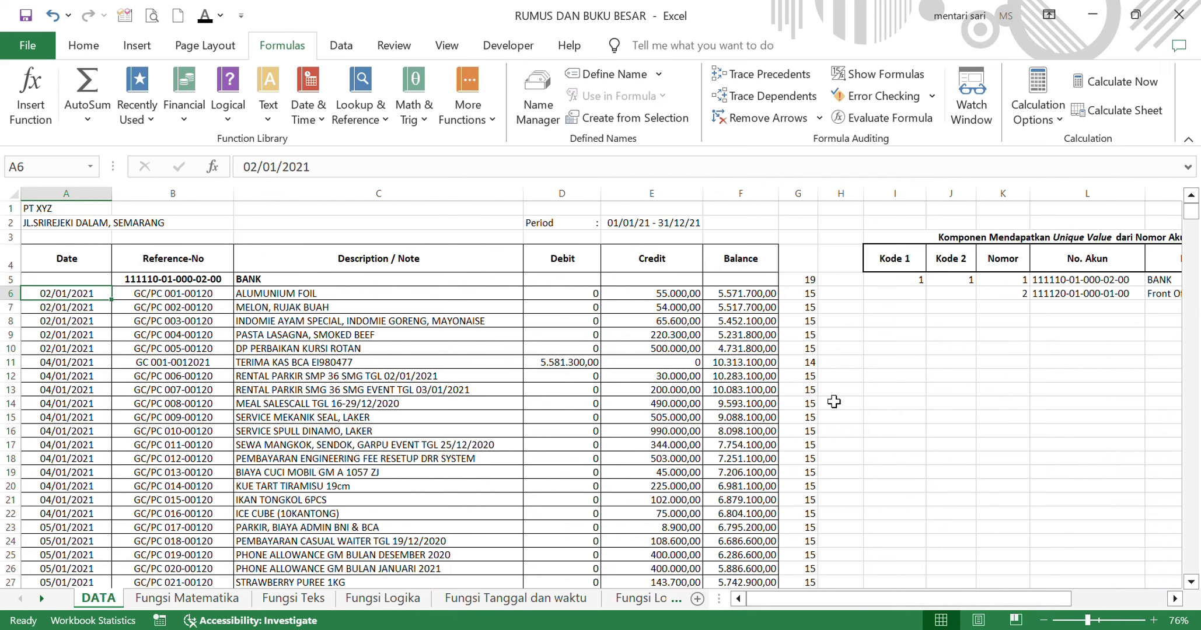
scroll(834, 401, right, 5)
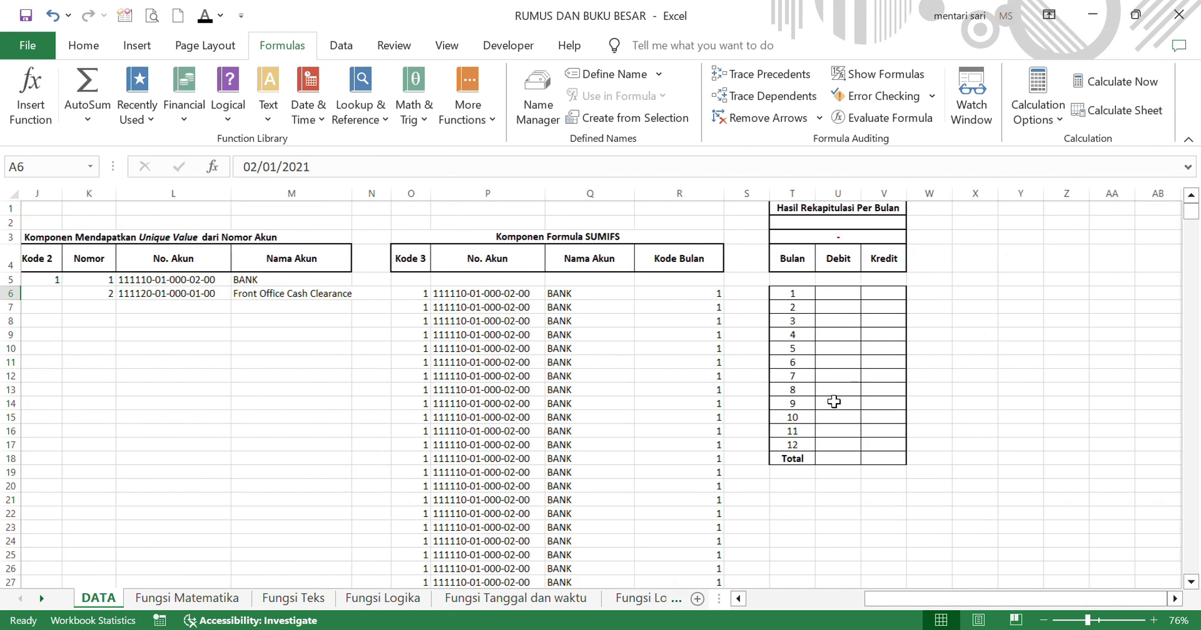
scroll(834, 402, right, 1)
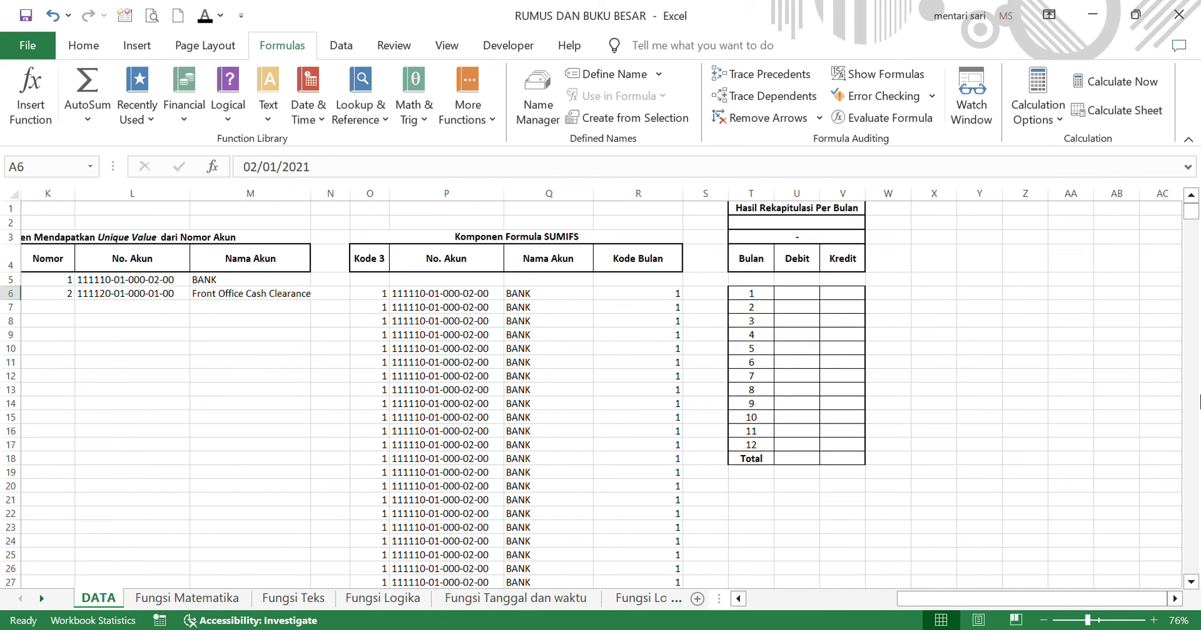
scroll(753, 324, up, 1)
drag(806, 211, 785, 458)
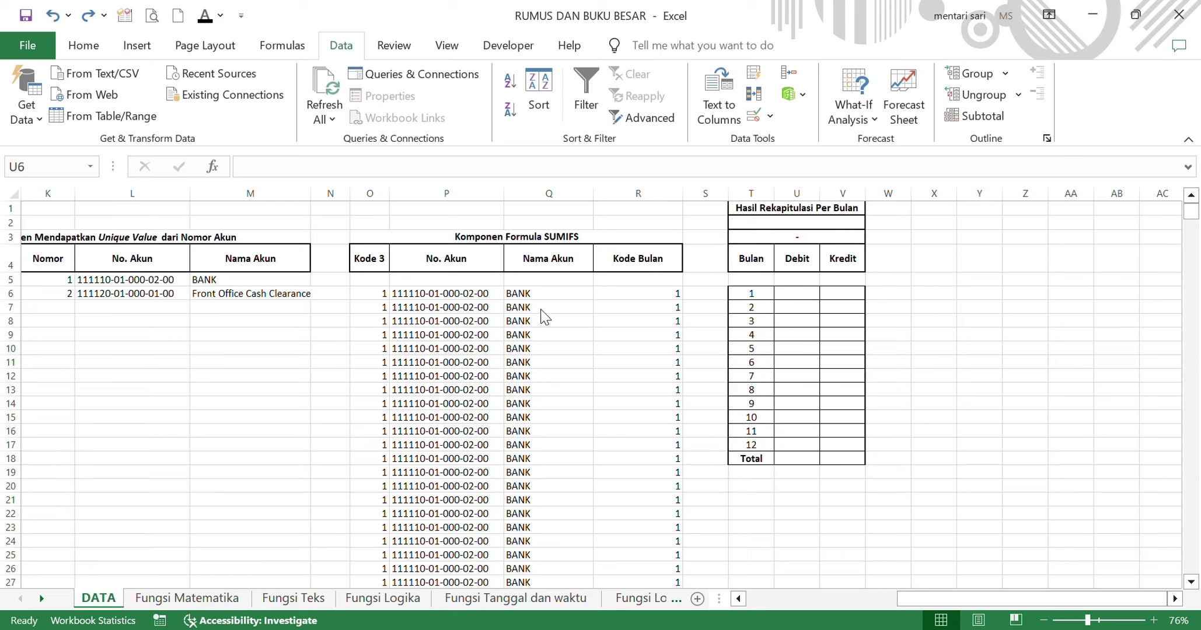
Name the Nama Akun range M5:M14 NAMA_AKN.
drag(194, 282, 204, 412)
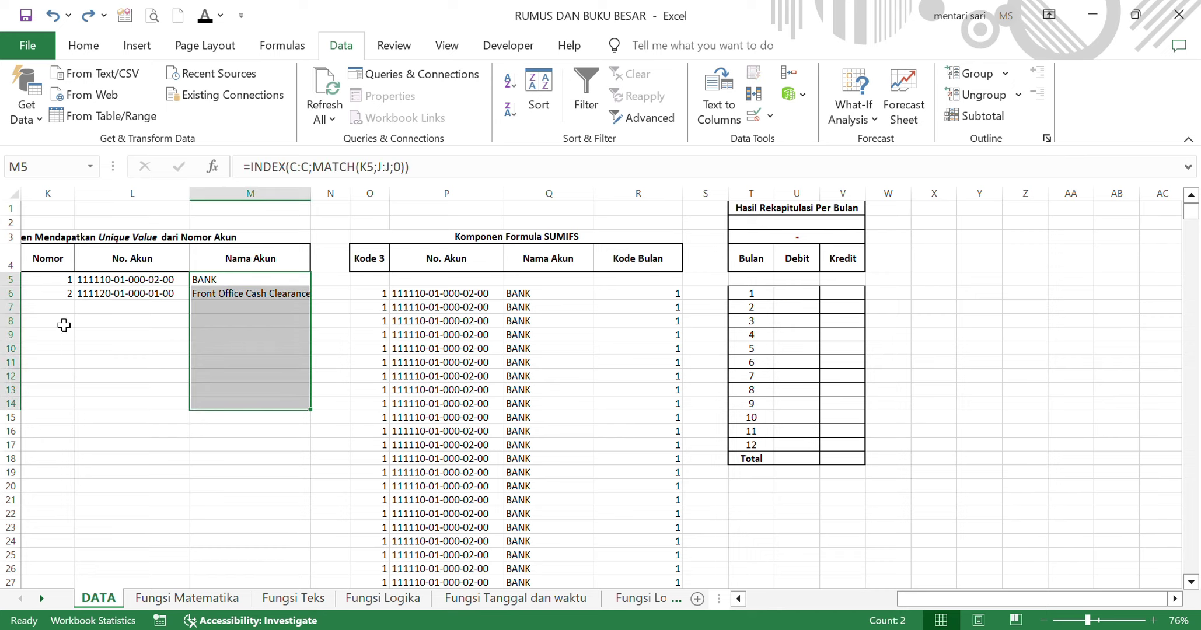
click(65, 175)
text(NAMA_AKN)
key(Return)
click(887, 321)
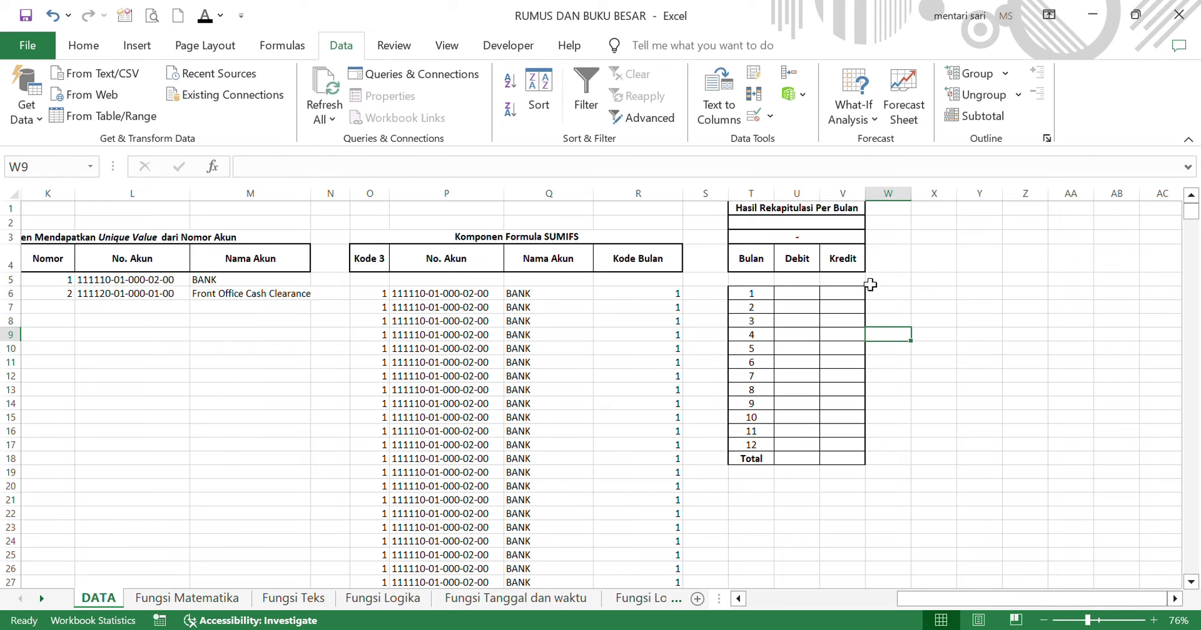
Add List data validation with source =NAMA_AKN and an in-cell dropdown to the merged recap cell T2.
click(820, 225)
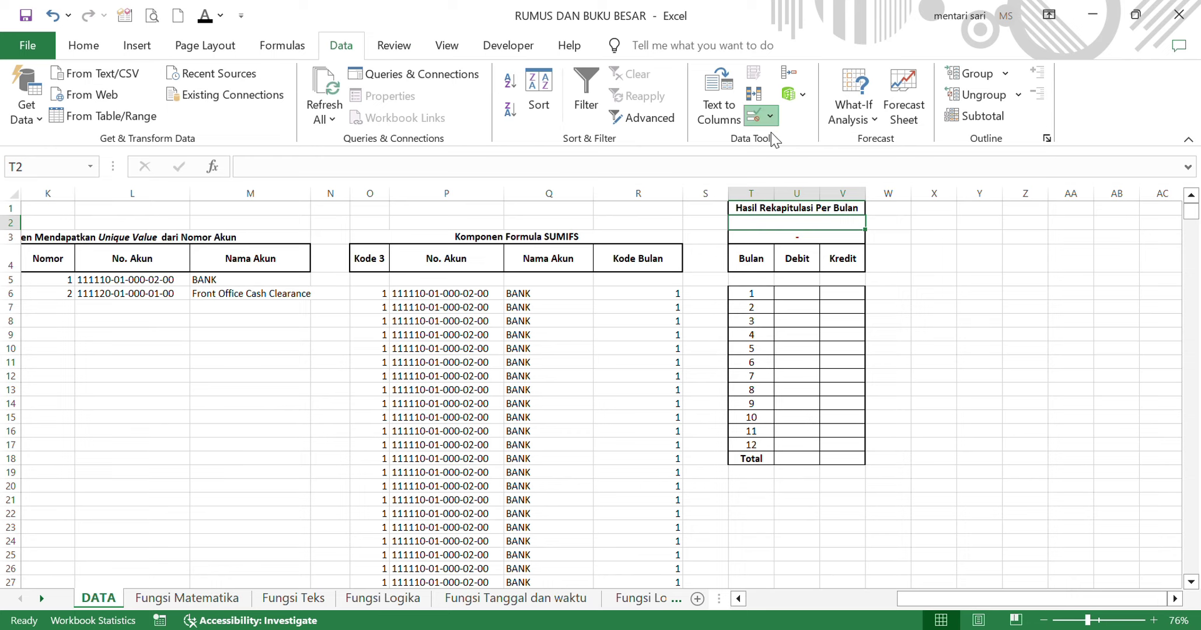
click(755, 115)
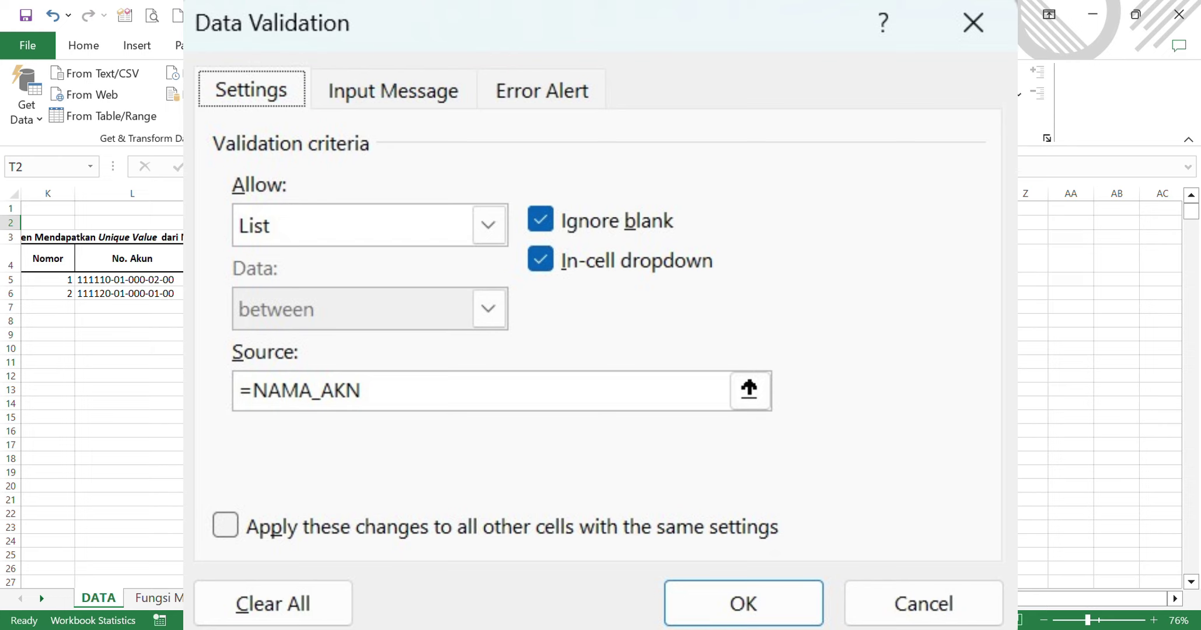
click(484, 391)
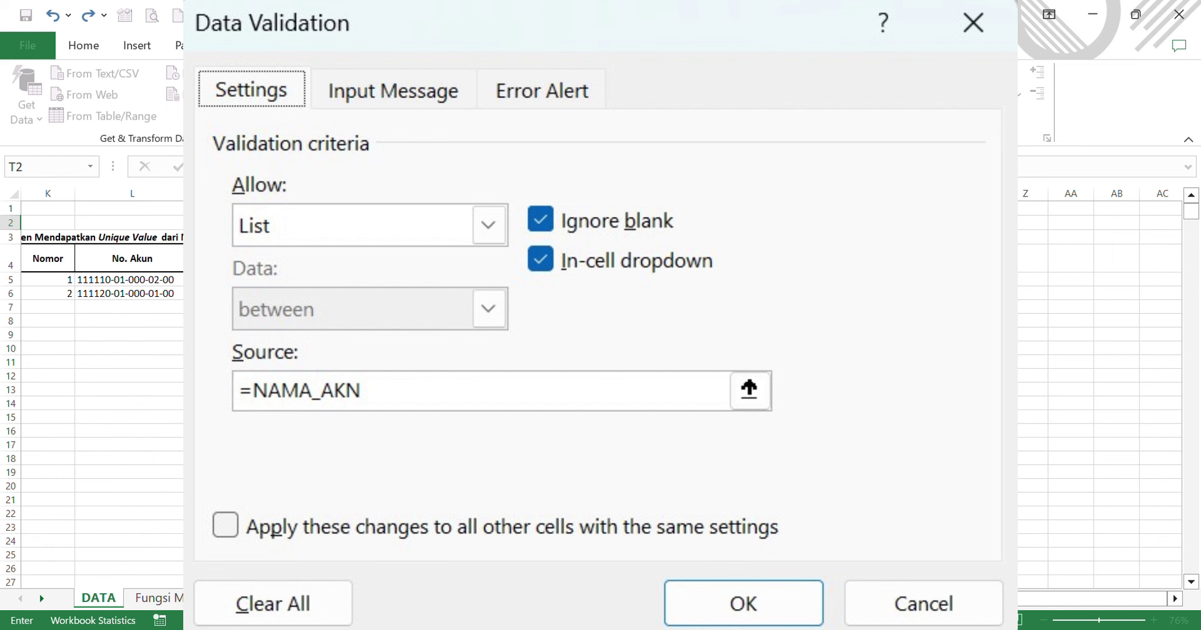
key(Return)
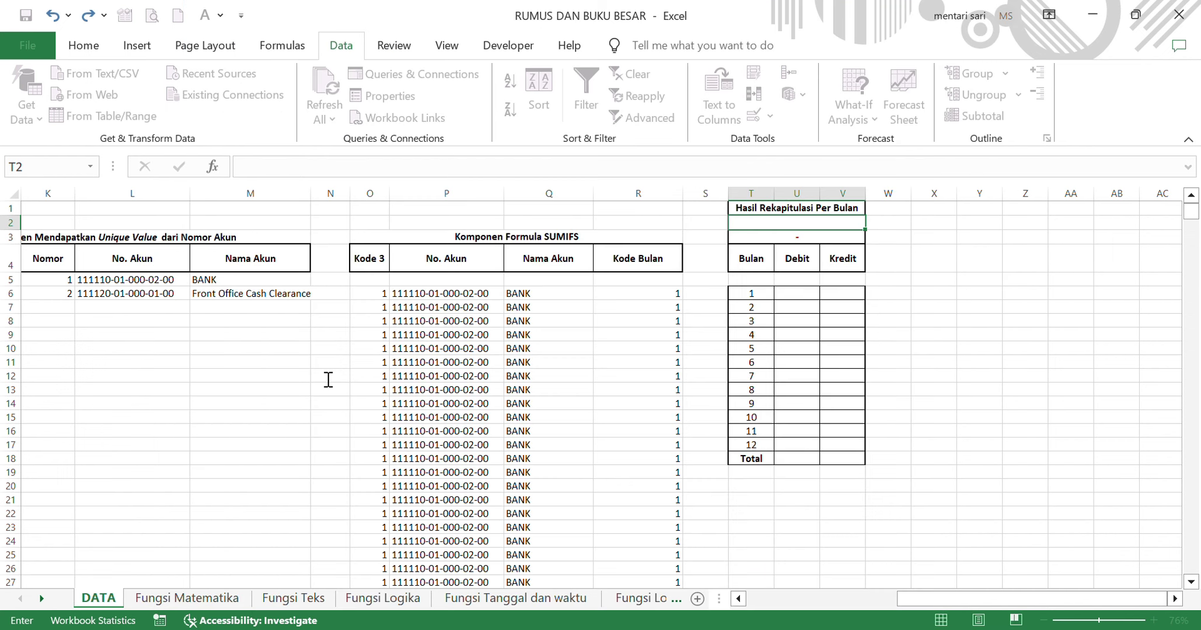
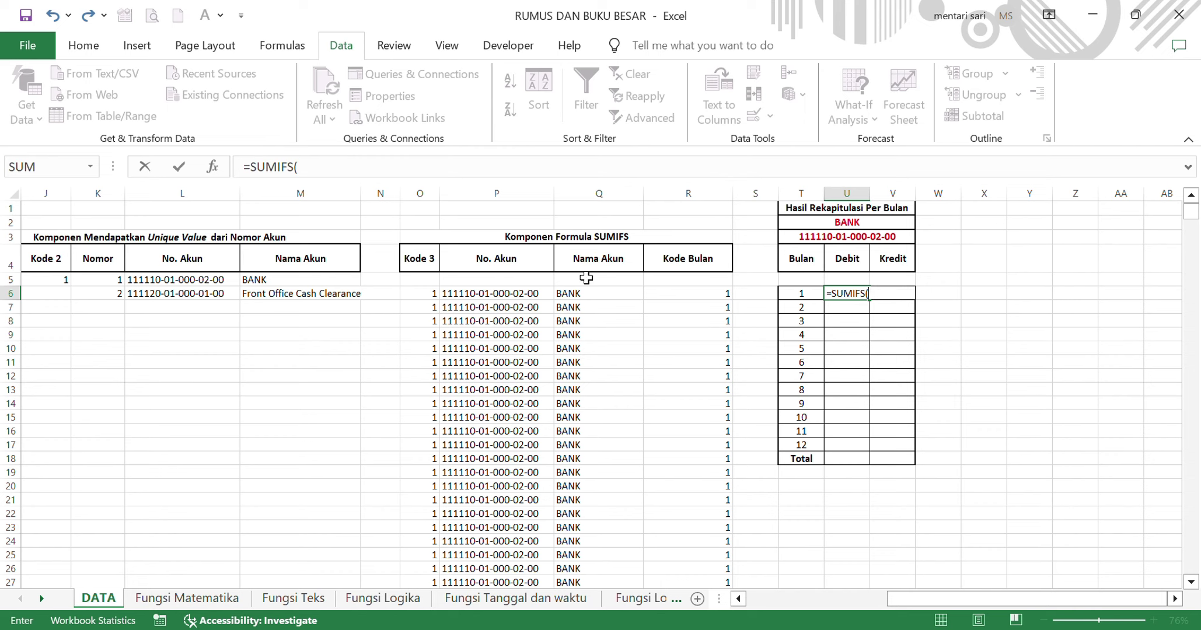
Set the Debit column D:D as the sum range of the SUMIFS formula in U6.
scroll(370, 356, left, 6)
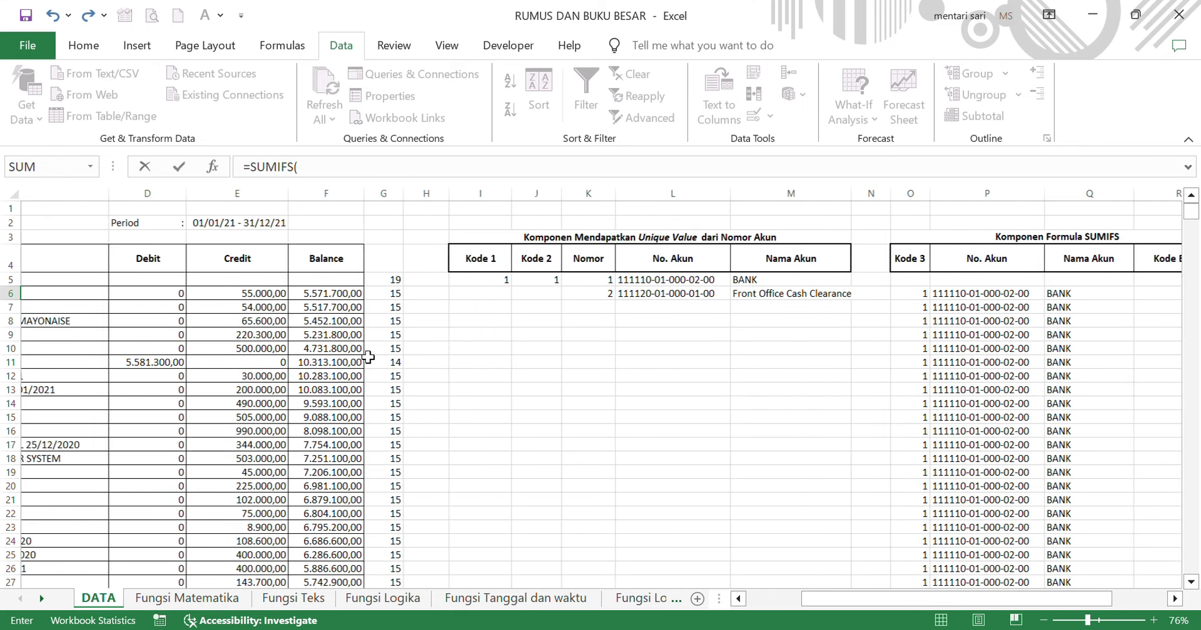
scroll(369, 356, right, 1)
click(58, 193)
scroll(386, 364, right, 1)
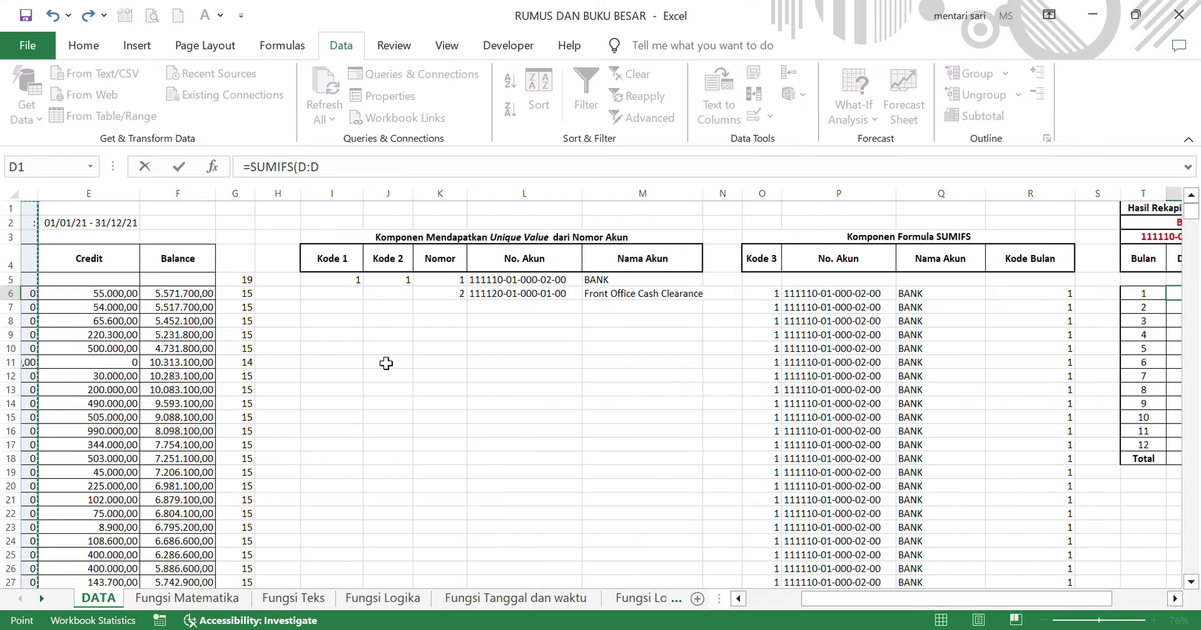
scroll(385, 364, right, 2)
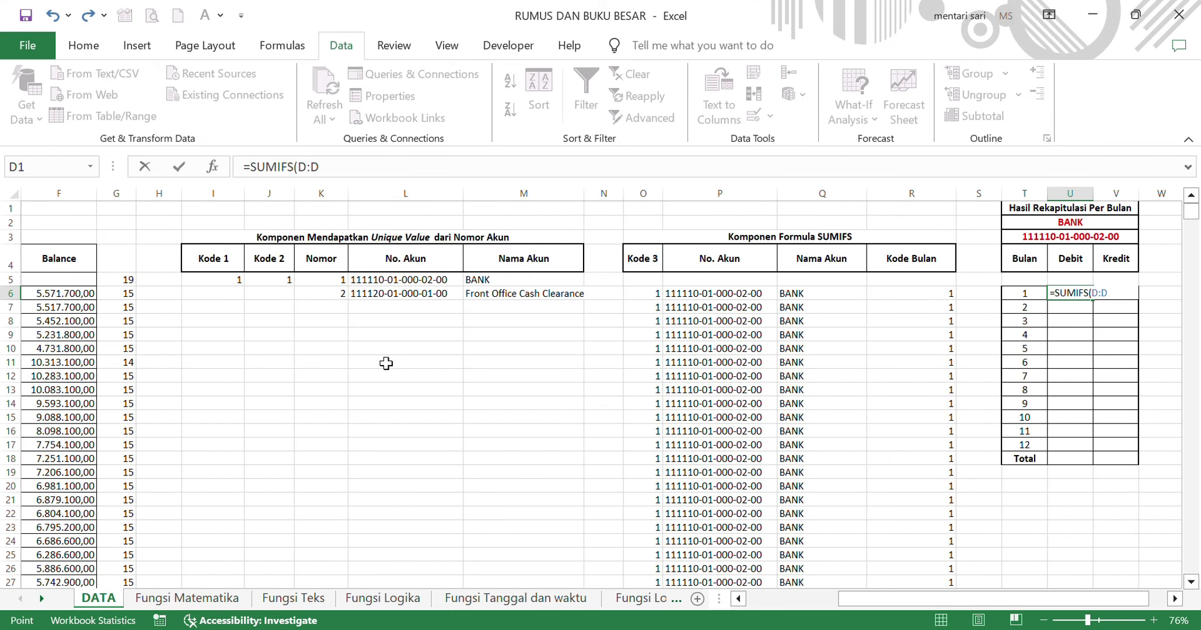
text(;)
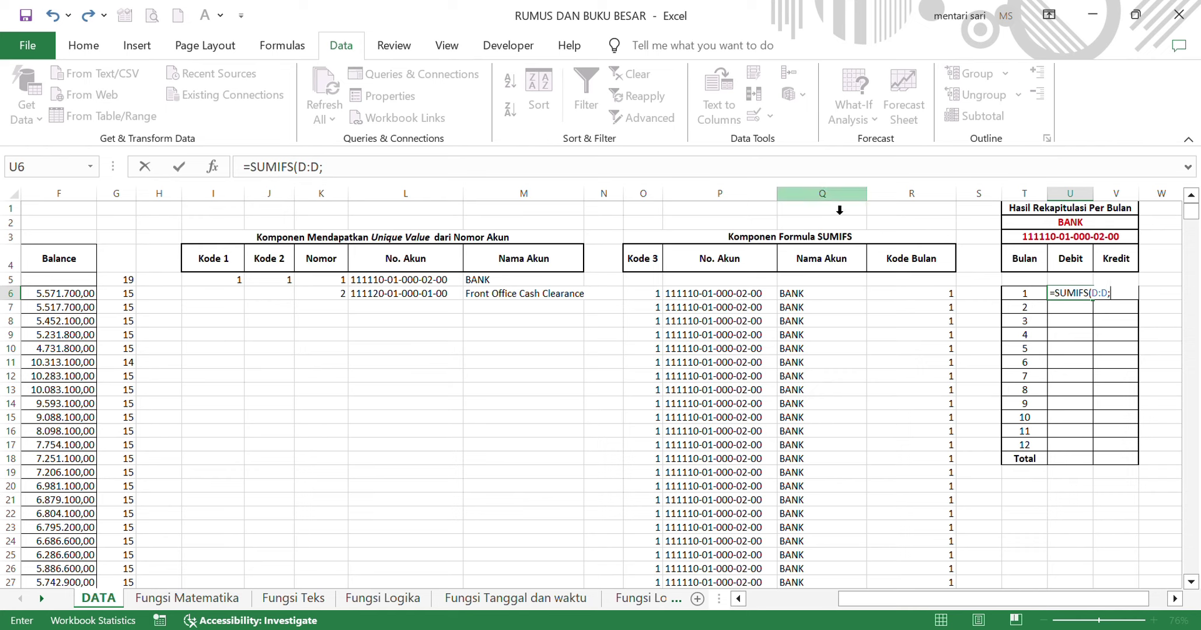
Add Q:Q as the first criteria range in U6's SUMIFS formula, with the account name cell $T$2 as its absolute criterion.
click(532, 182)
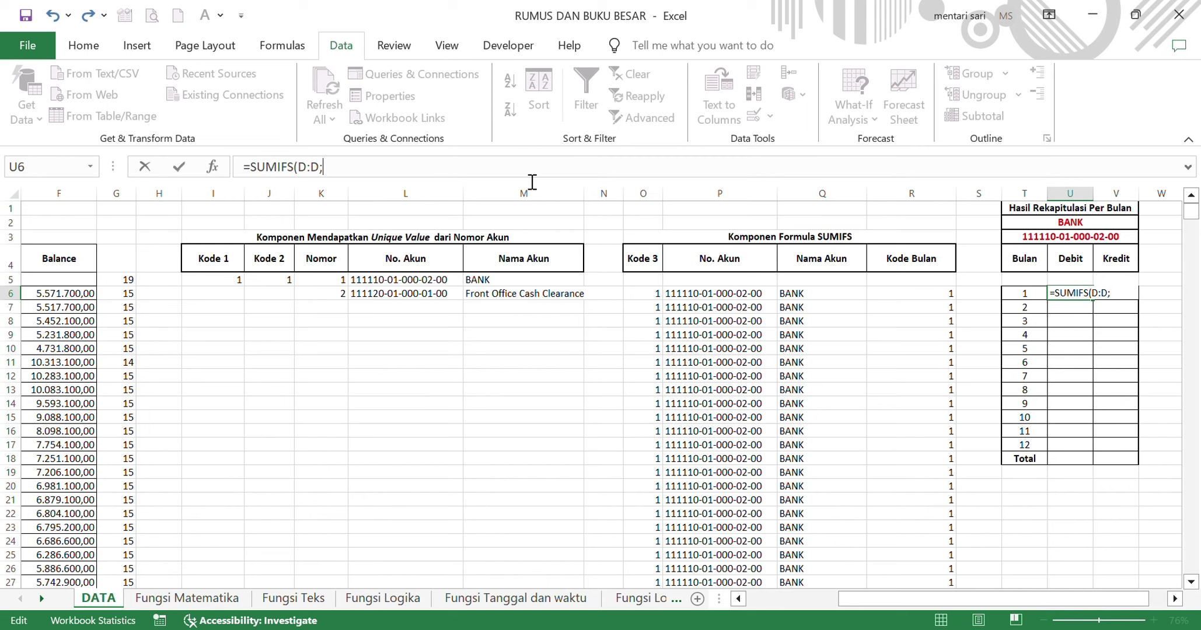
text(Q:Q;)
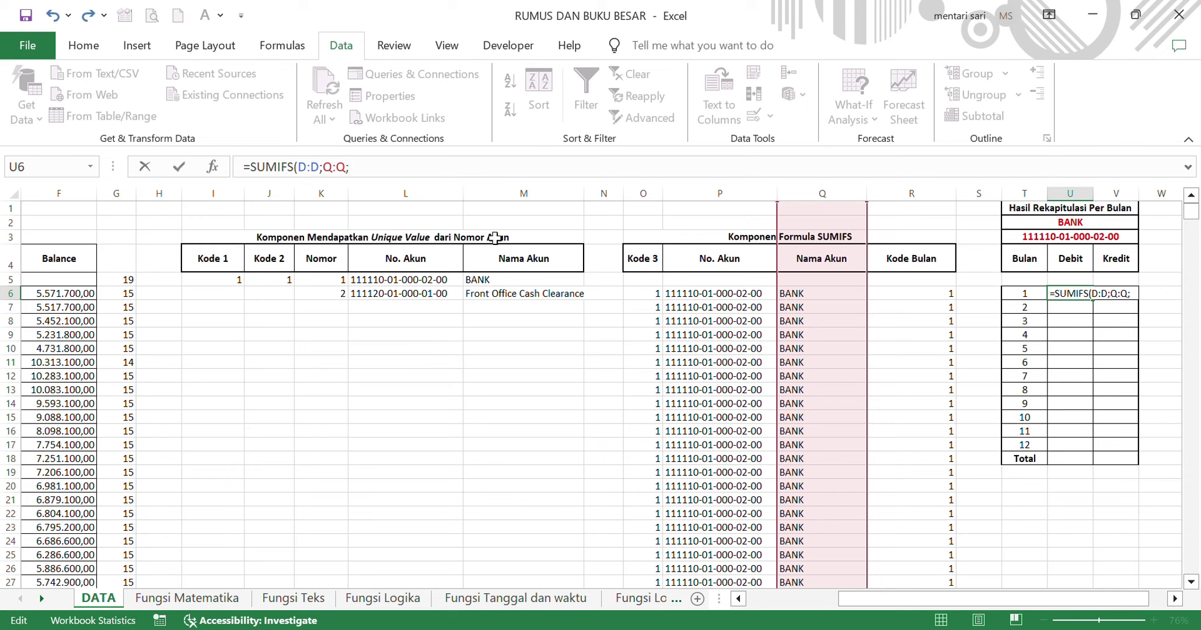
click(1059, 227)
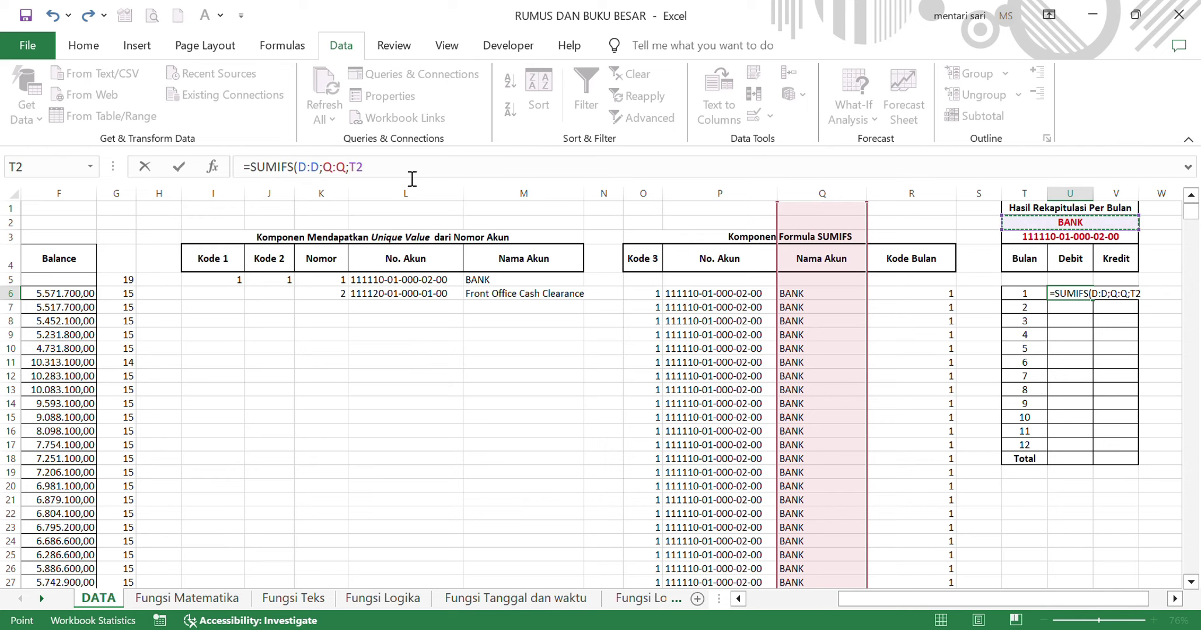
double_click(361, 181)
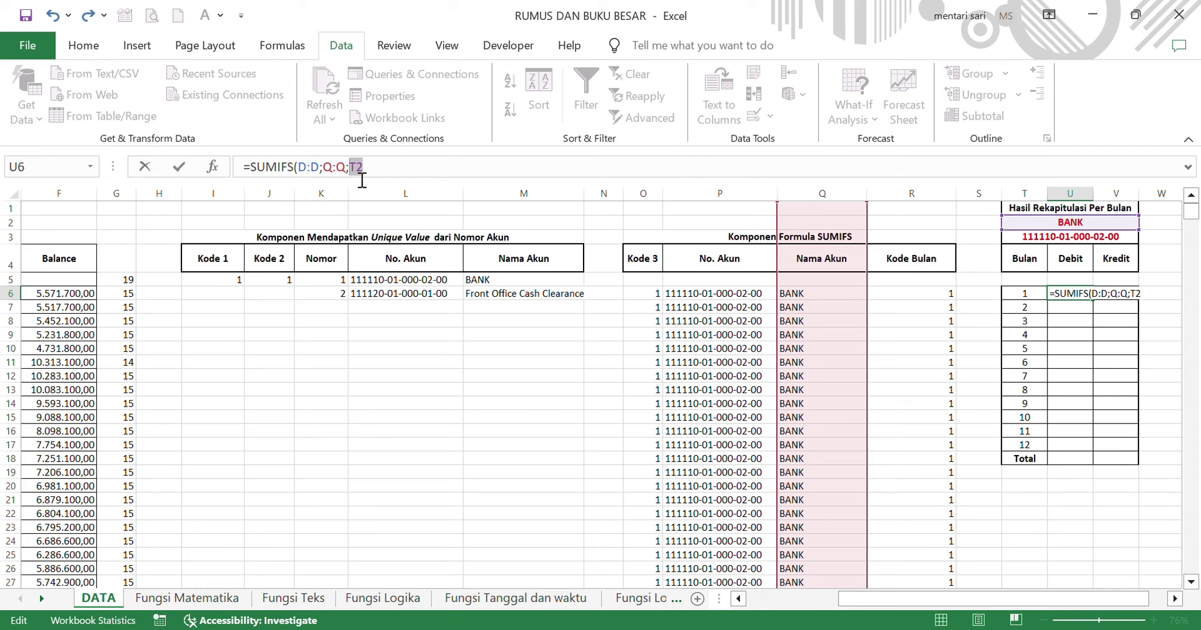
key(F4)
click(418, 185)
Add the Kode Bulan column R:R as the second criteria range in U6's formula, with month cell T6 as its criterion.
scroll(601, 286, right, 3)
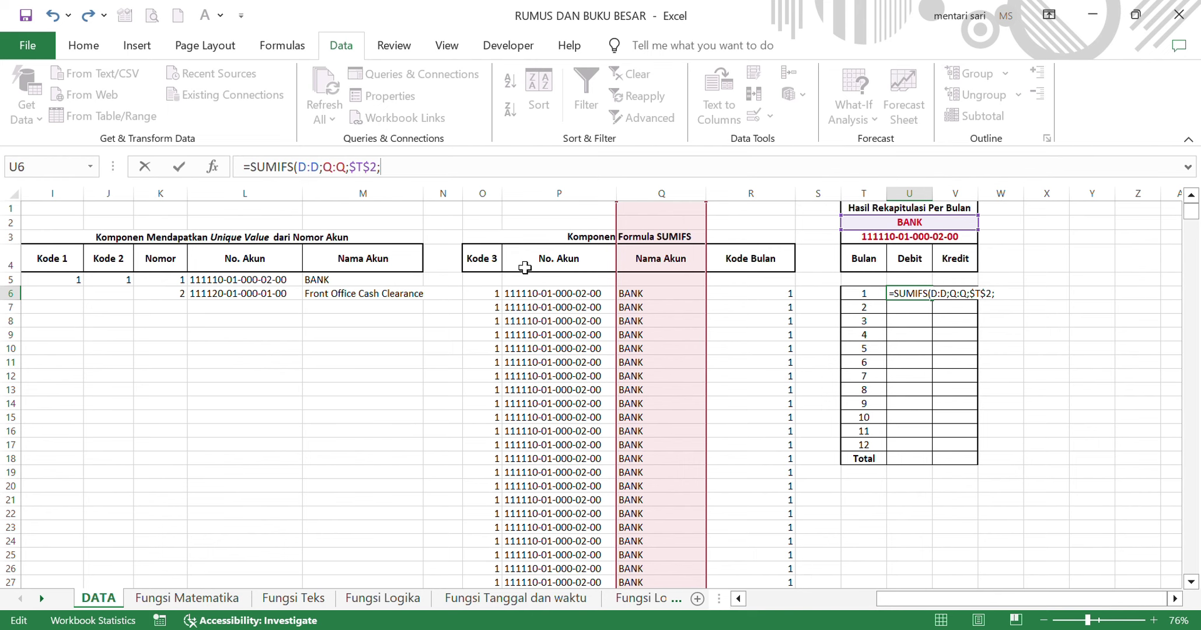
scroll(525, 267, left, 5)
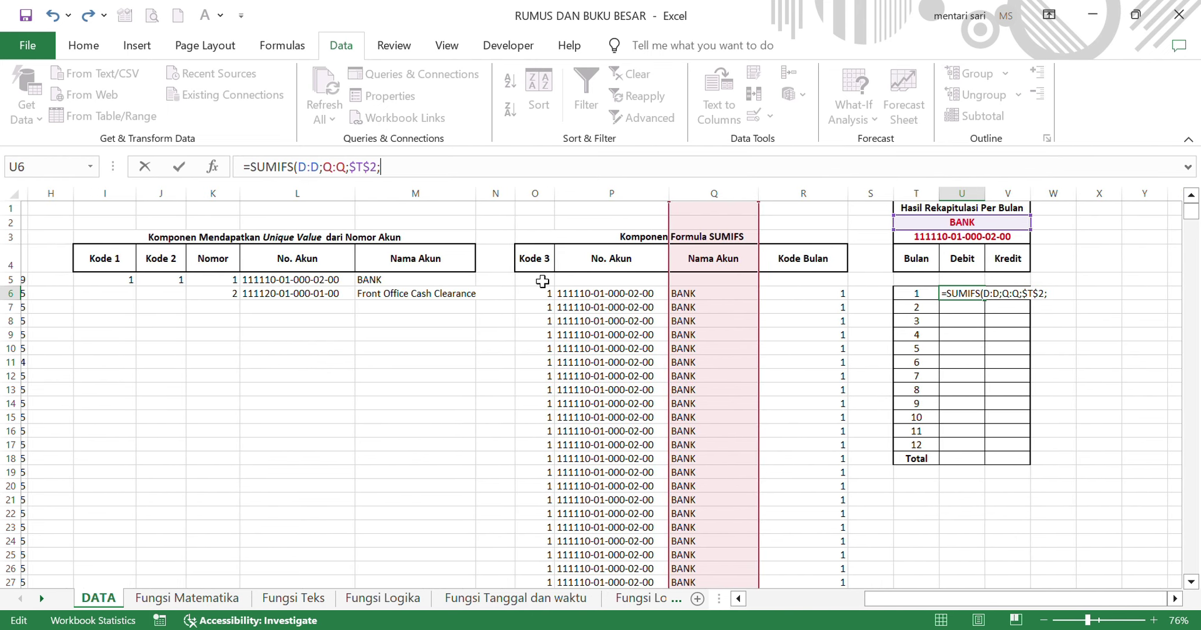
scroll(542, 281, left, 2)
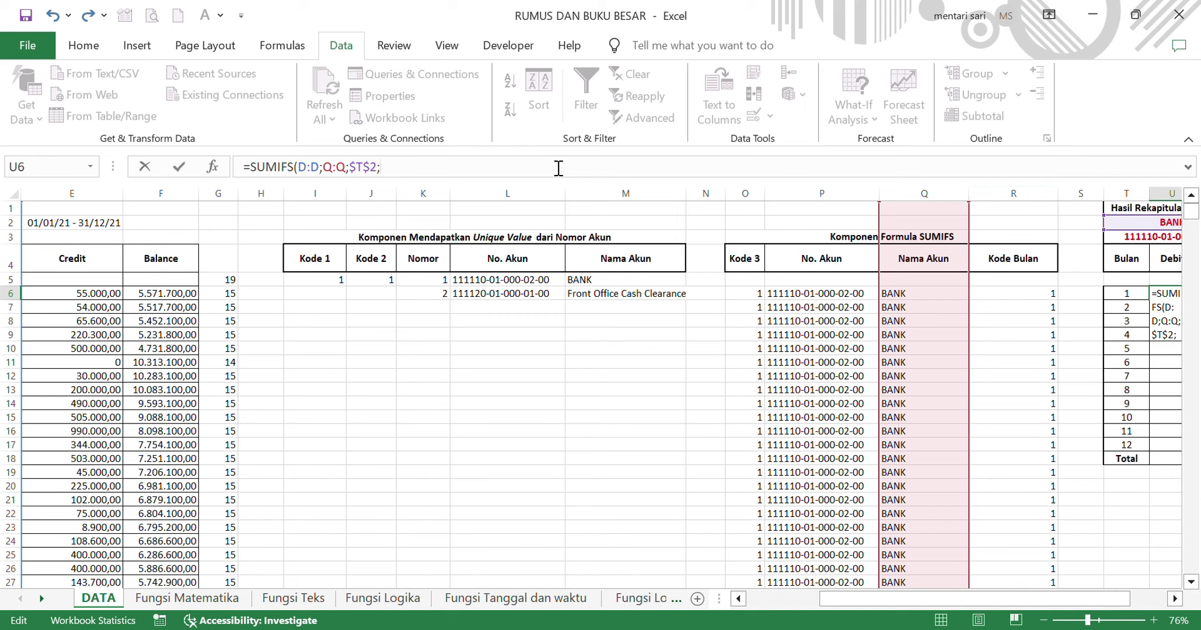
click(1031, 199)
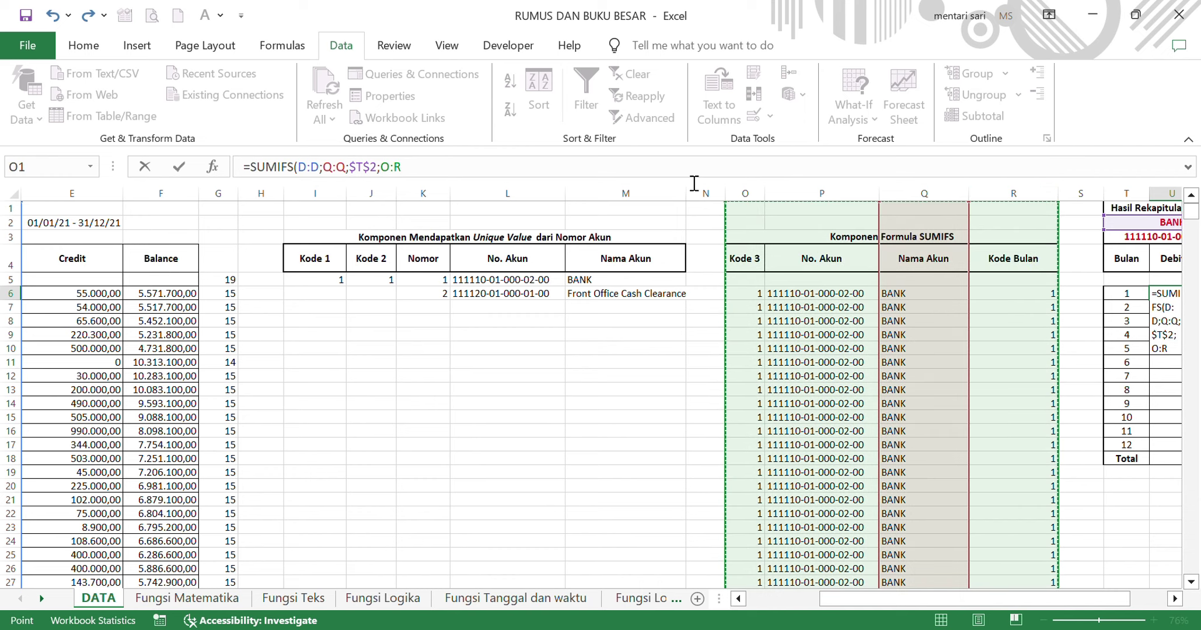
click(394, 169)
key(BackSpace)
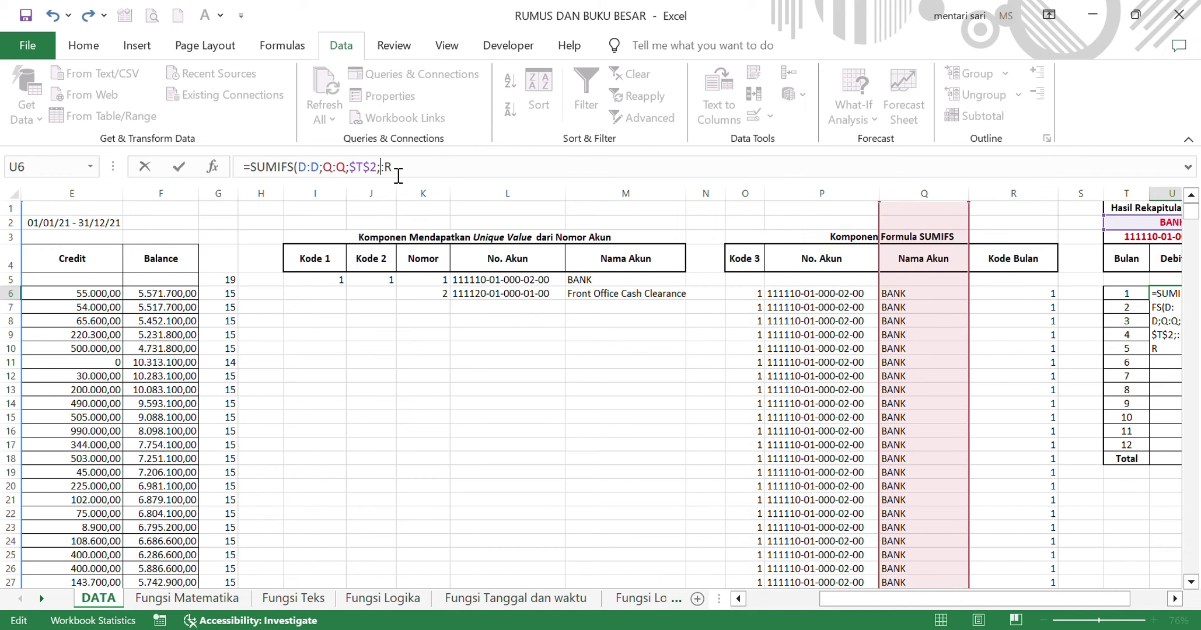
text(R:R)
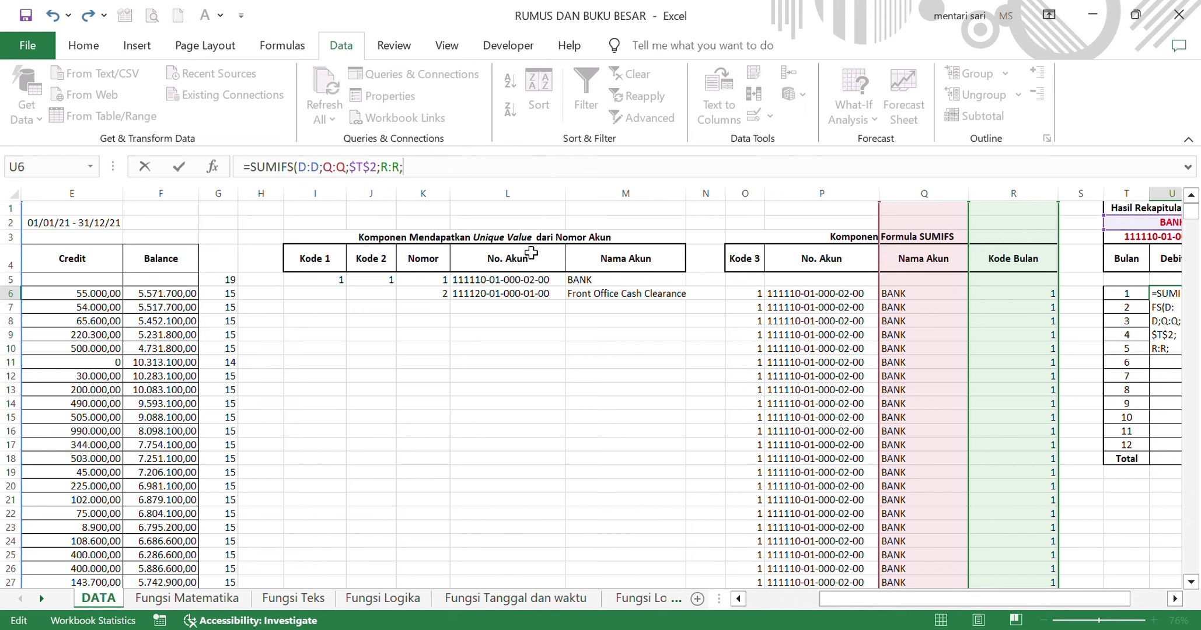
scroll(551, 274, right, 2)
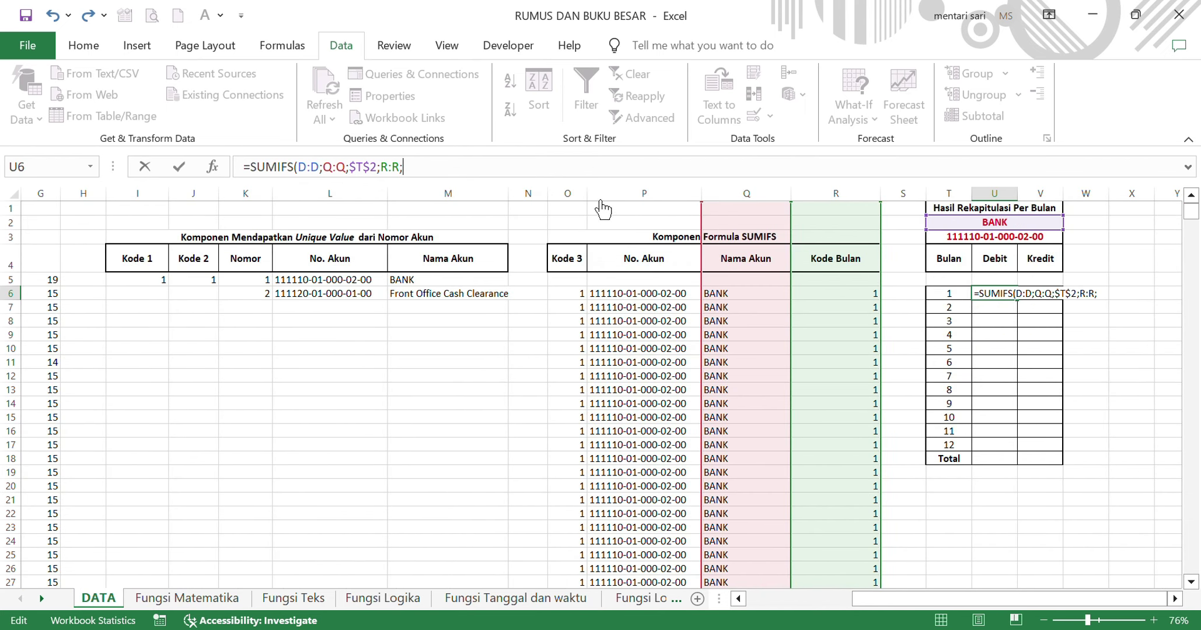
click(953, 296)
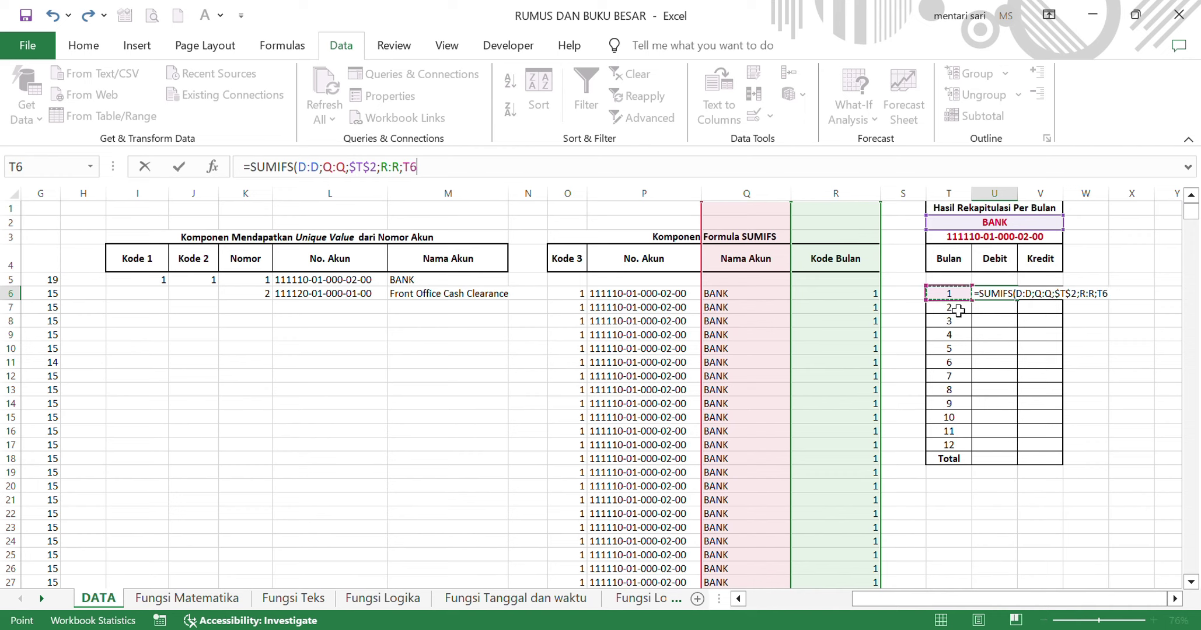
Lock the month criterion's column as $T6 and its criteria range as $R:$R in U6's formula.
click(417, 175)
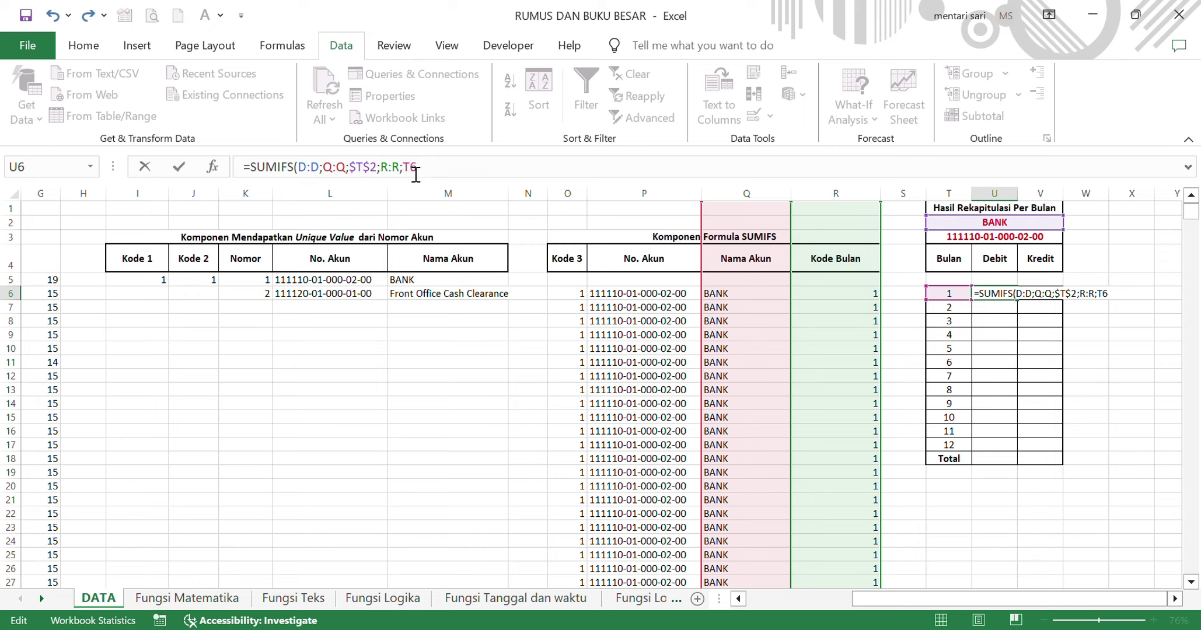
key(F4)
click(435, 177)
double_click(393, 175)
key(F4)
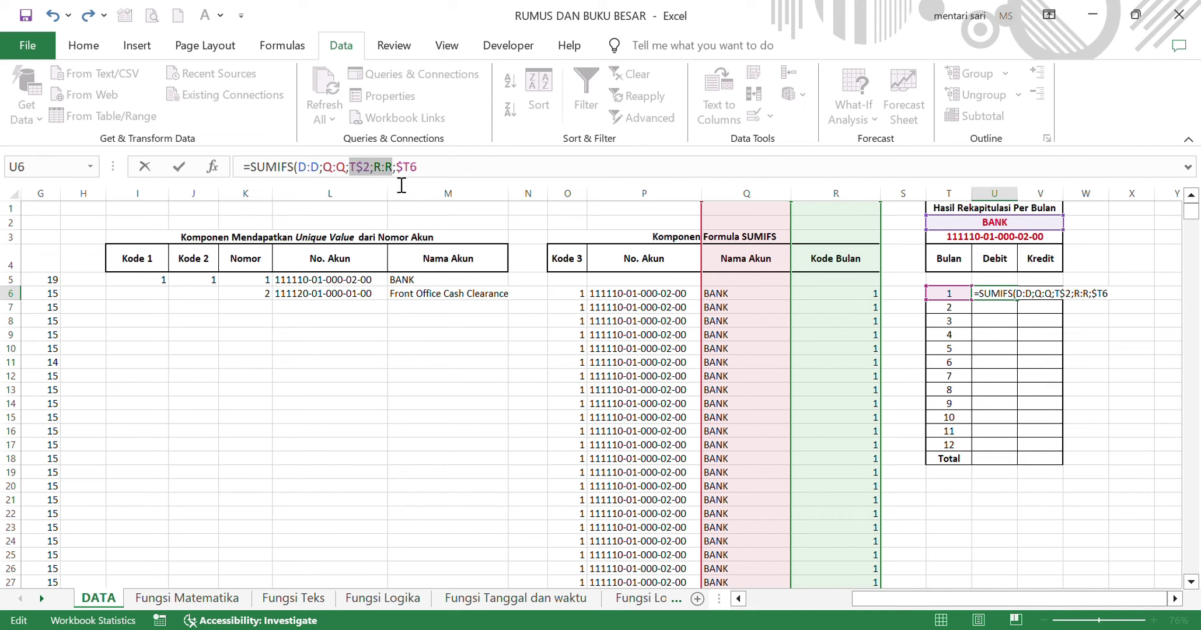
click(386, 171)
double_click(387, 173)
key(F4)
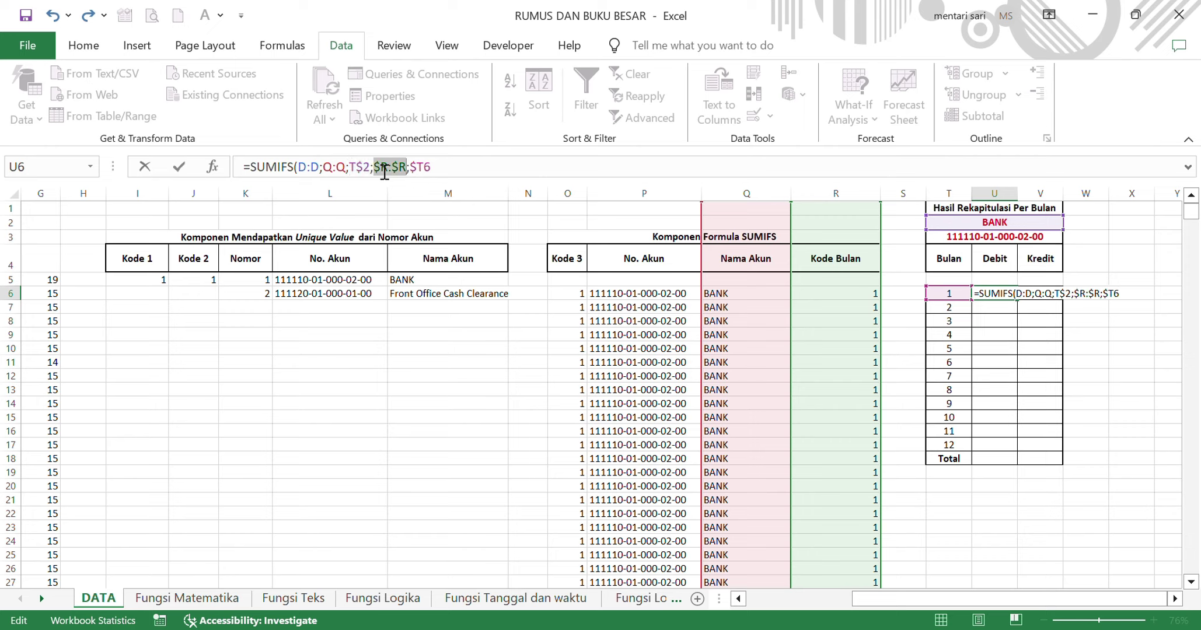
Restore the account name criterion in U6's formula to the fully absolute reference $T$2.
click(381, 172)
drag(373, 172, 362, 172)
key(F4)
key(F4)
key(F4)
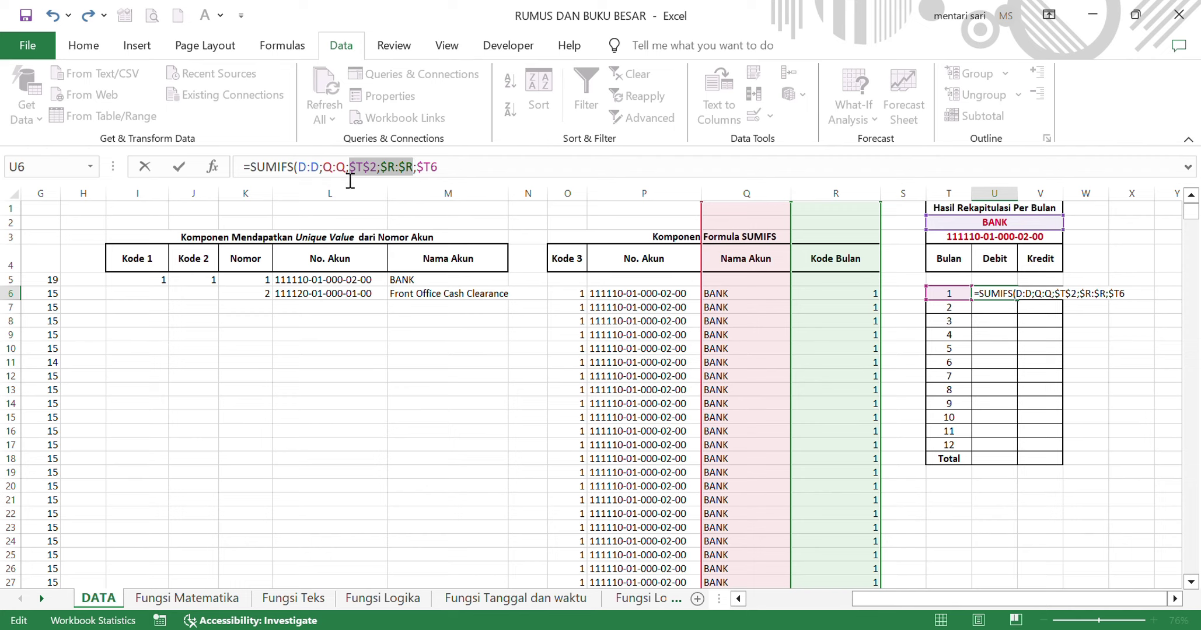
click(350, 180)
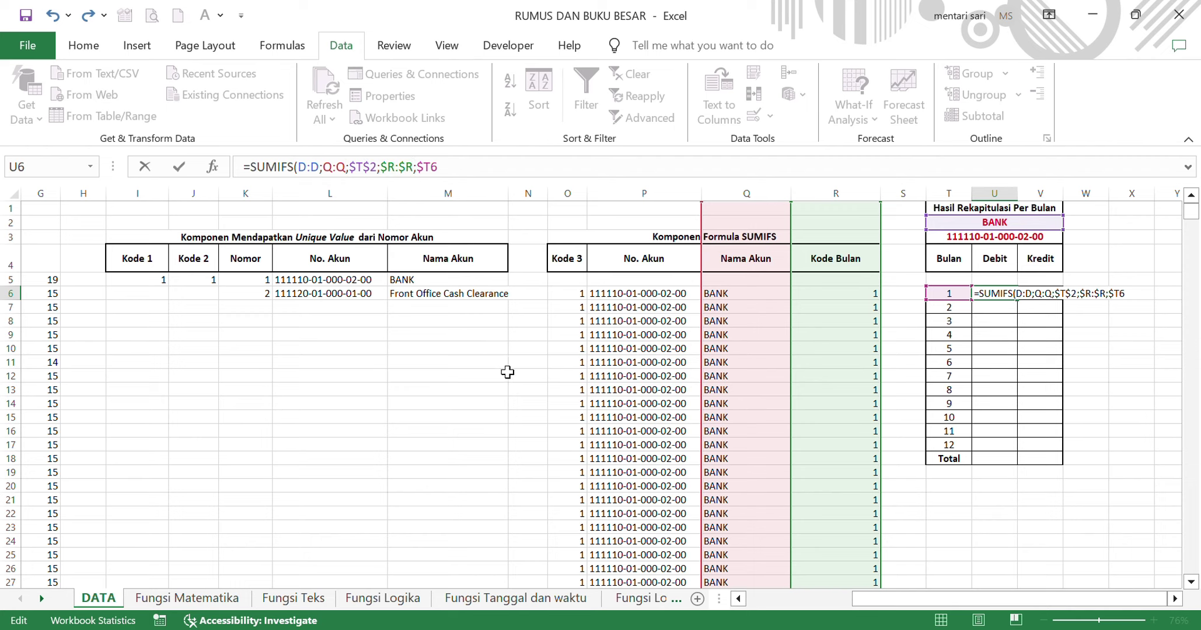
Lock the Nama Akun criteria range as $Q:$Q, keep D:D relative, and enter the completed SUMIFS formula in U6.
scroll(506, 372, left, 3)
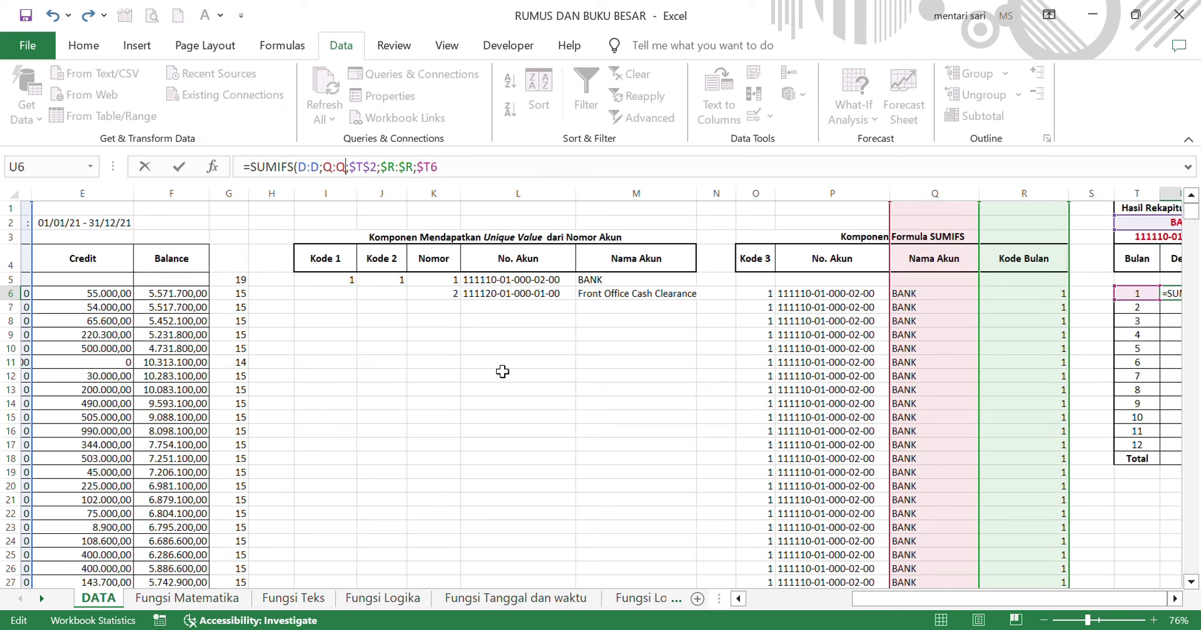
scroll(501, 368, left, 1)
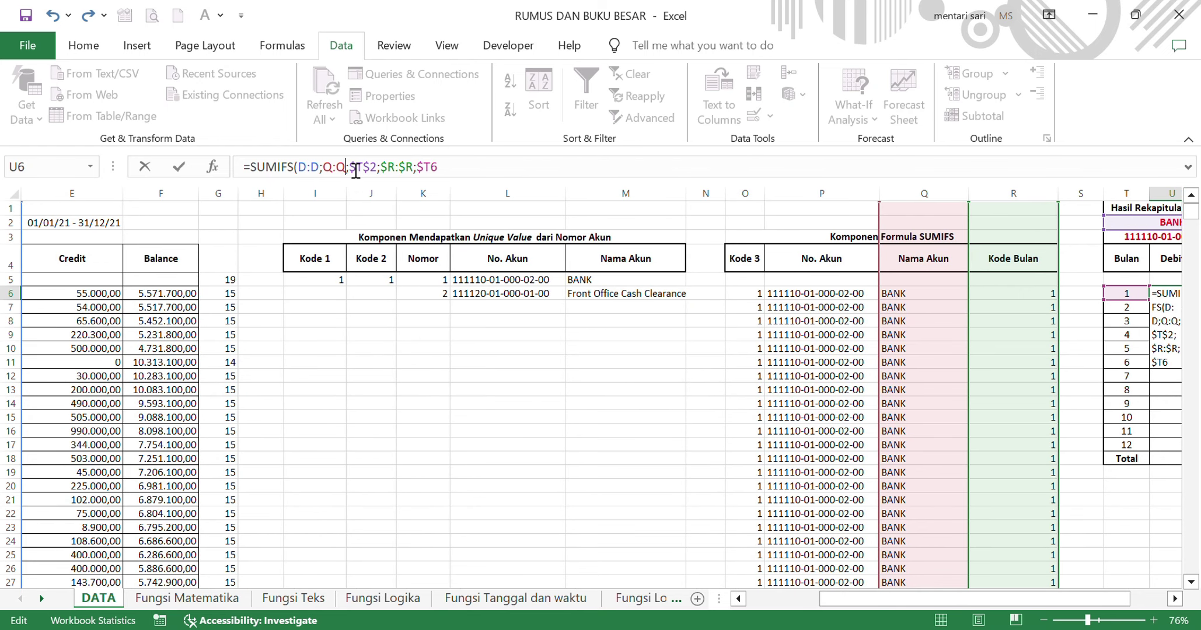
double_click(340, 169)
double_click(335, 173)
key(F4)
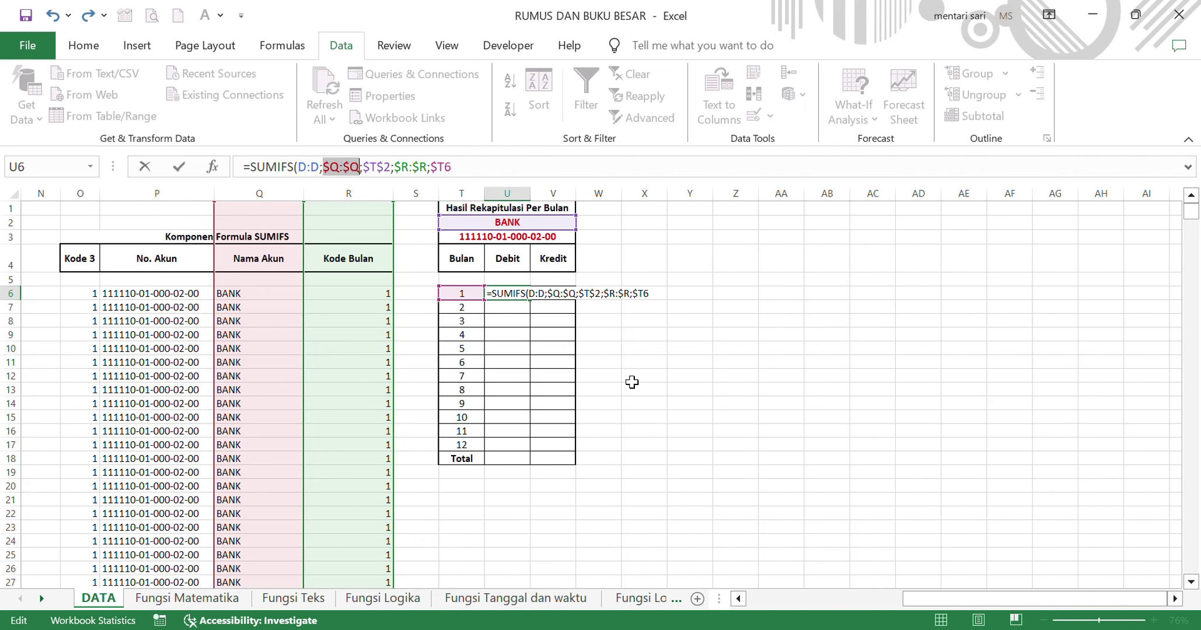
click(319, 168)
scroll(335, 446, left, 5)
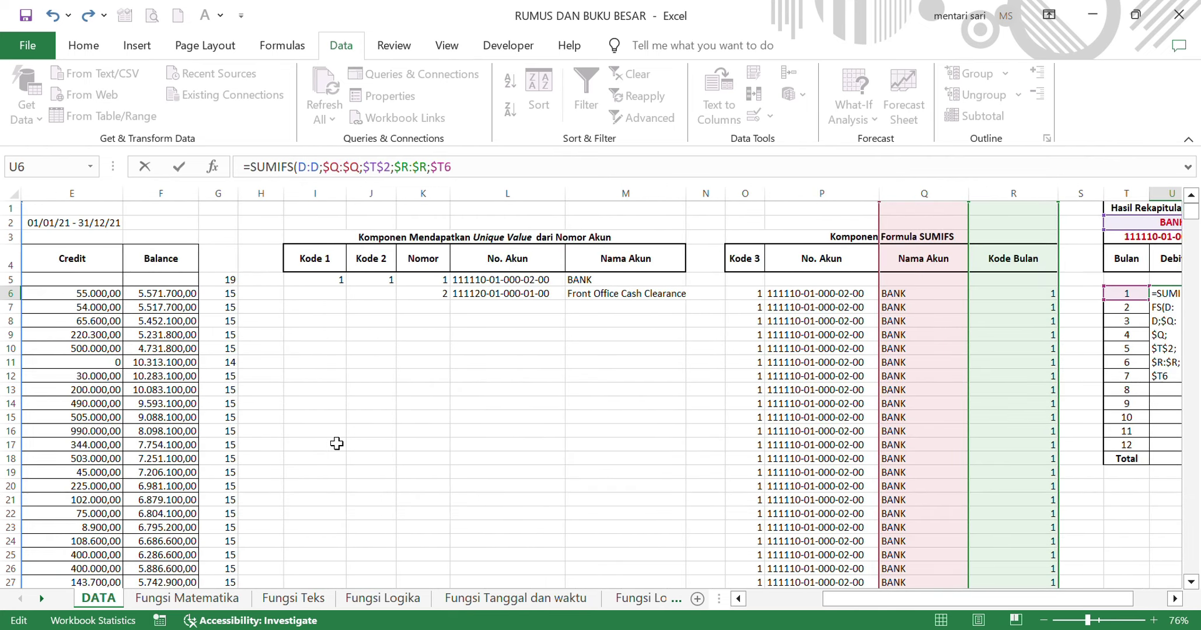
scroll(336, 445, left, 3)
scroll(543, 468, right, 2)
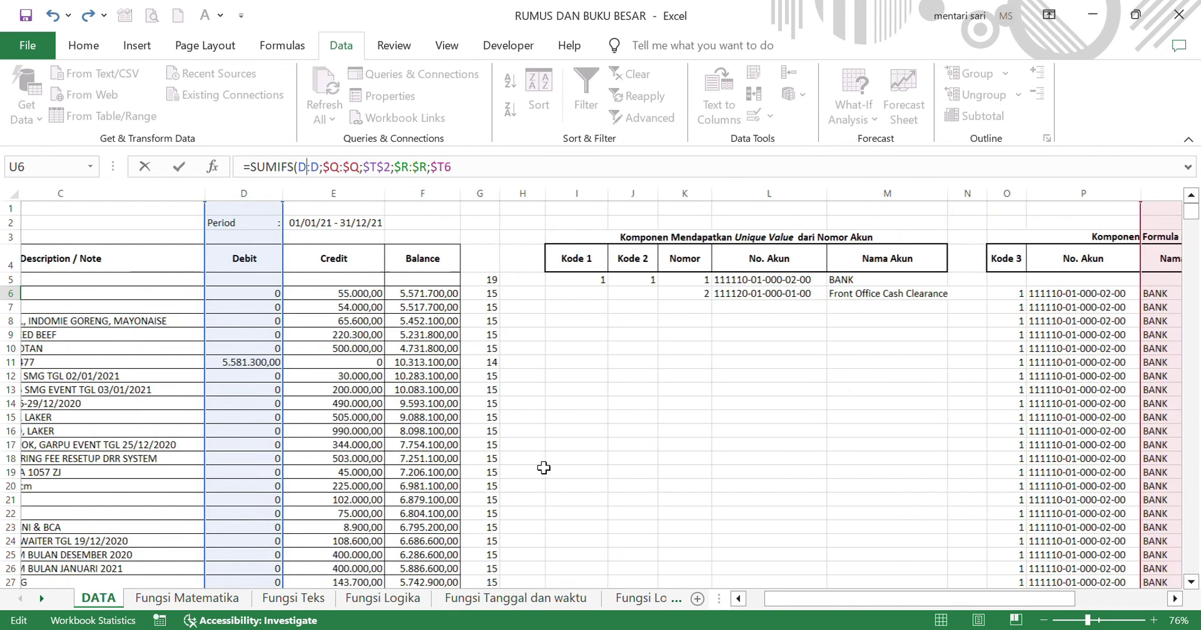
scroll(543, 469, right, 4)
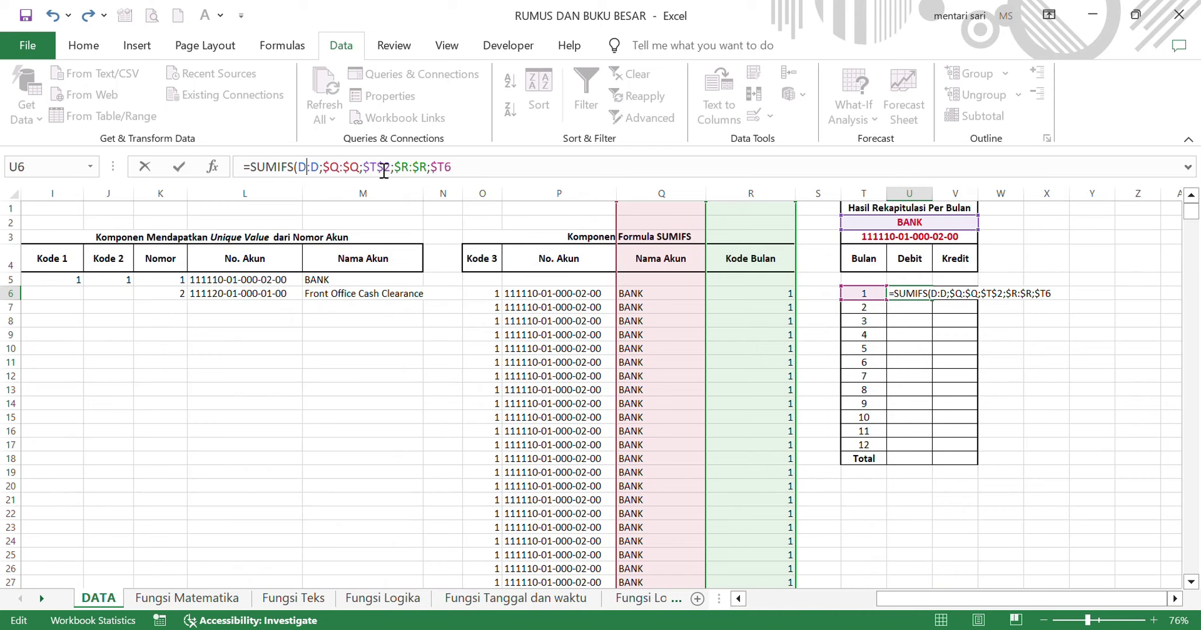
click(474, 182)
key(Return)
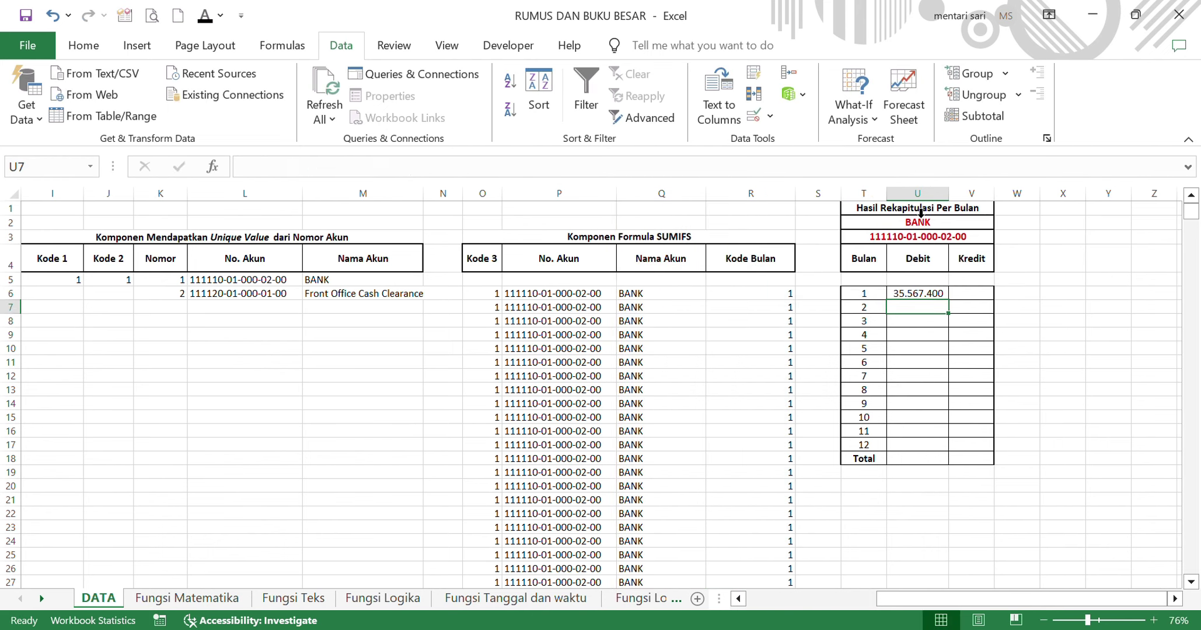
Fill the Debit formula from U6 down to U17 for all twelve months and check the references in U7.
click(928, 299)
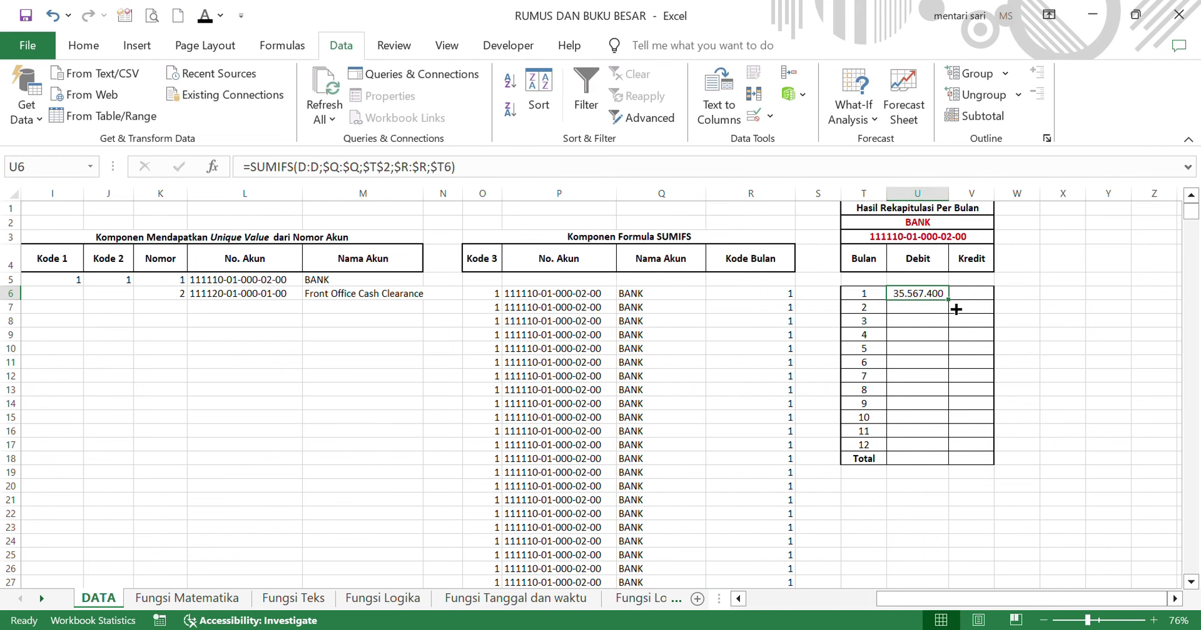
drag(959, 306, 950, 460)
click(927, 308)
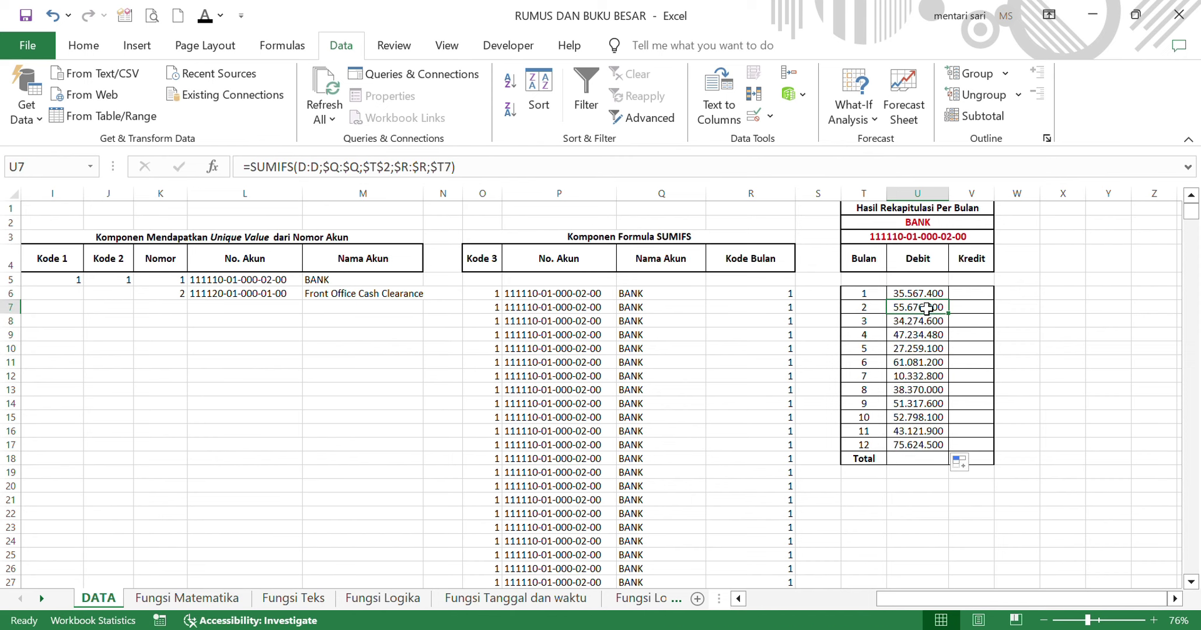
click(621, 184)
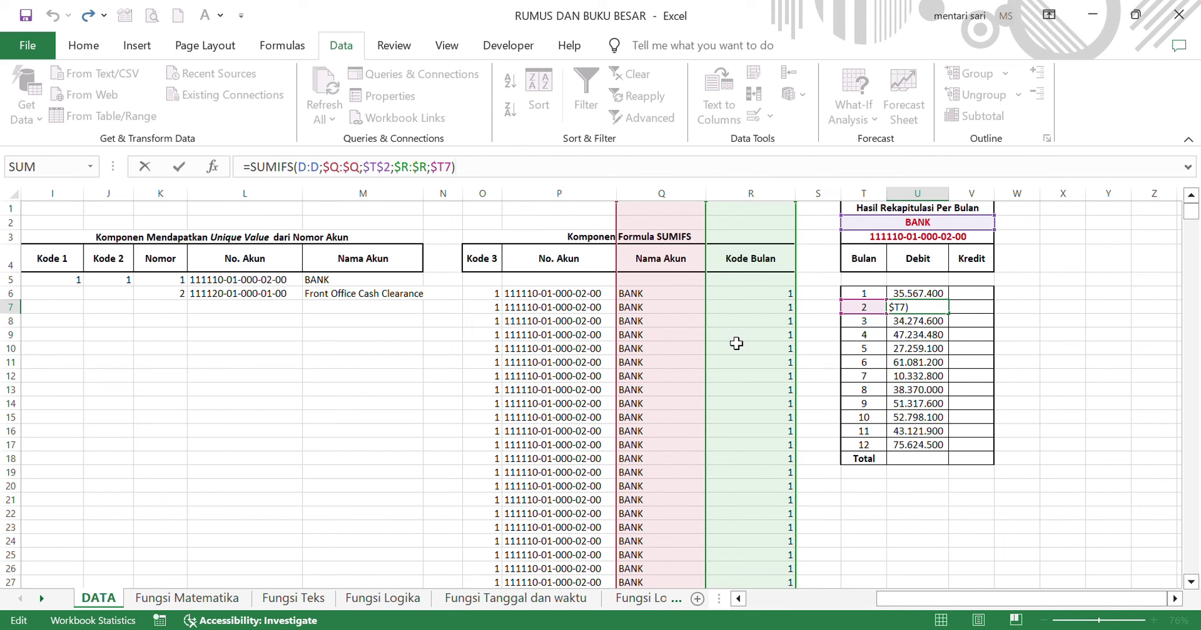
scroll(290, 352, left, 5)
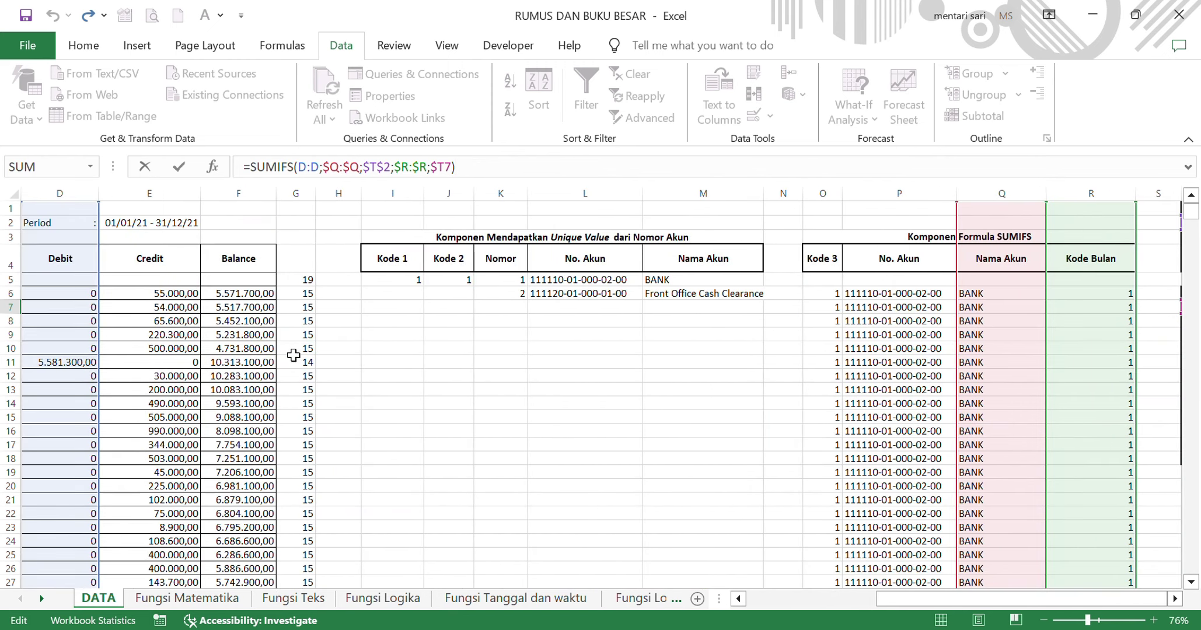
scroll(631, 367, right, 5)
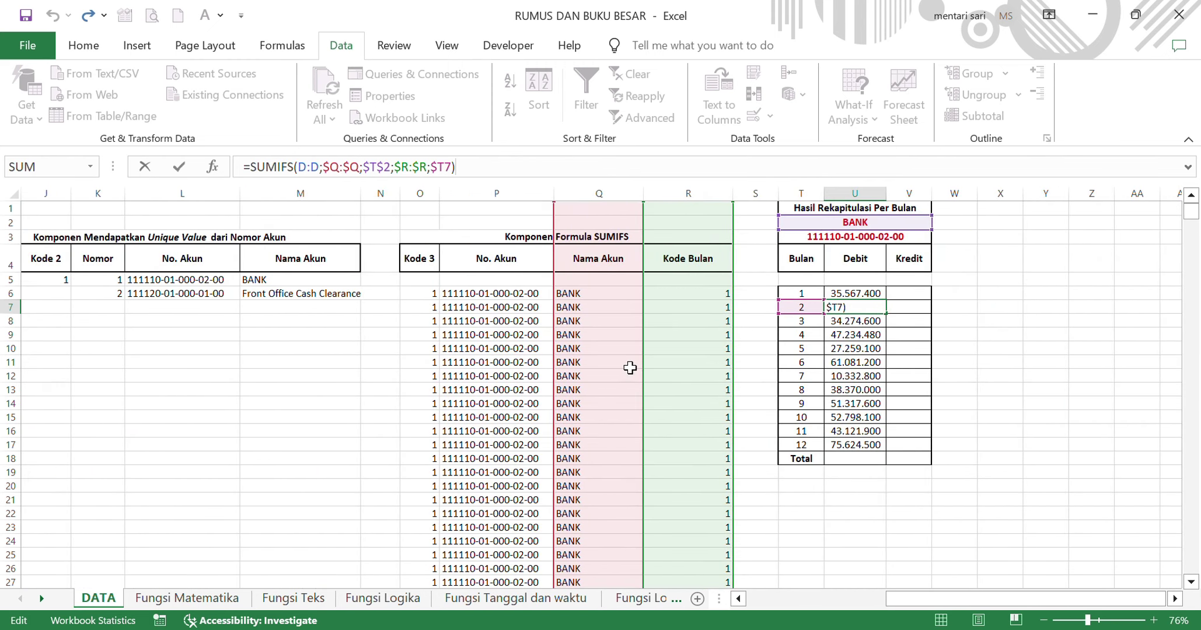
click(922, 392)
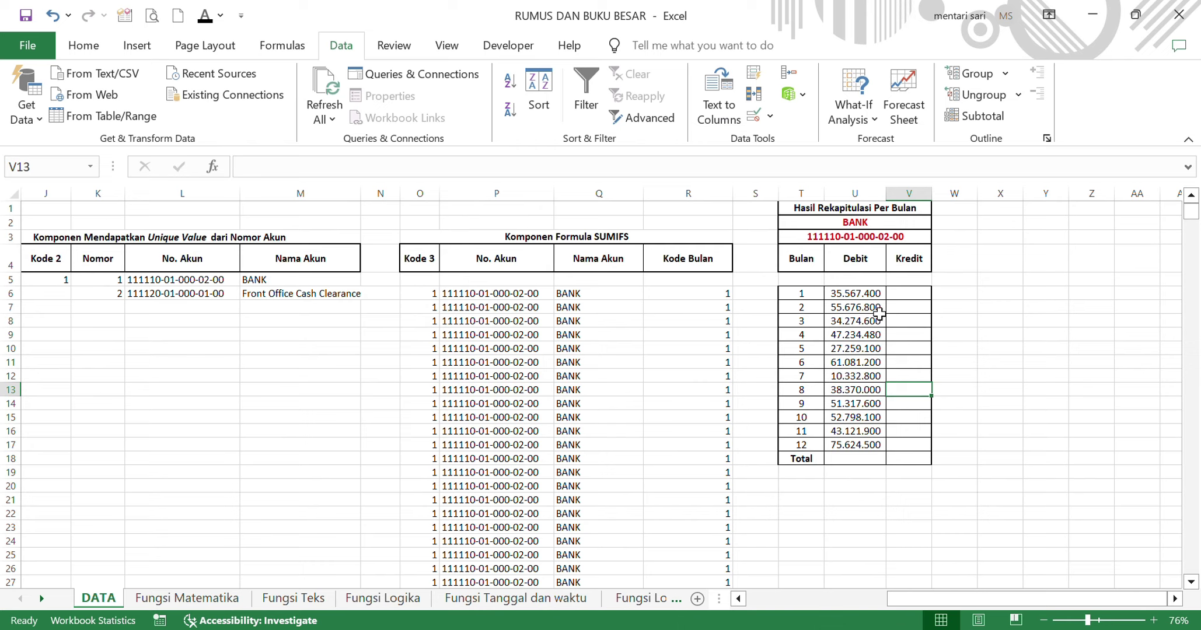
click(871, 298)
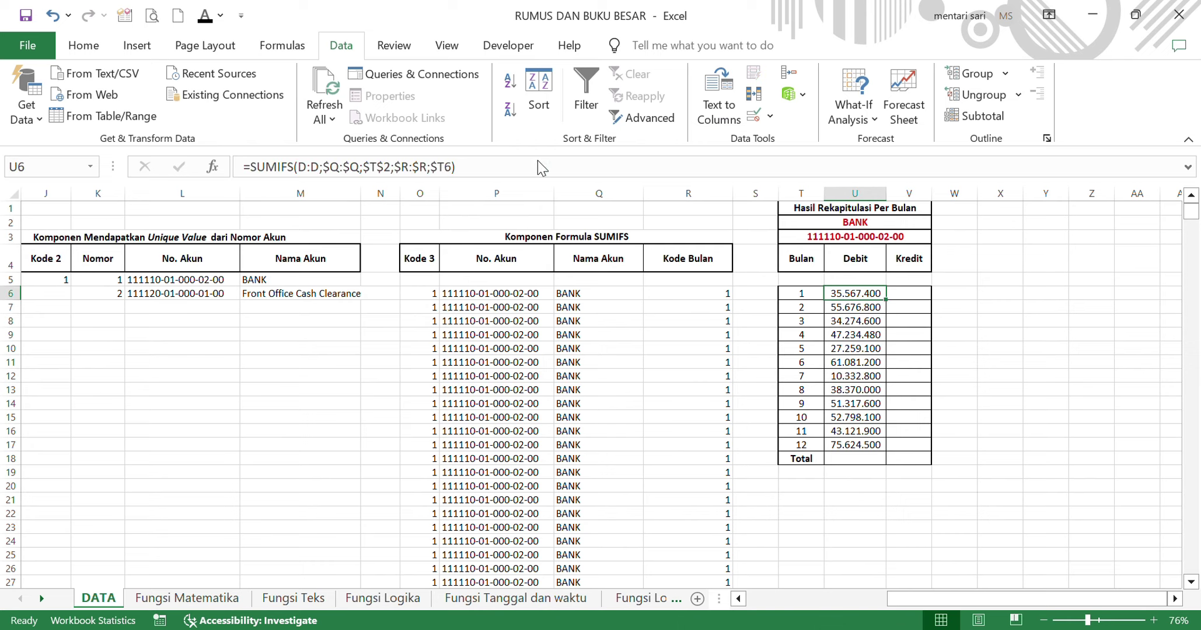
Copy the text of the Debit SUMIFS formula from U6 into the first Kredit cell, V6.
click(295, 46)
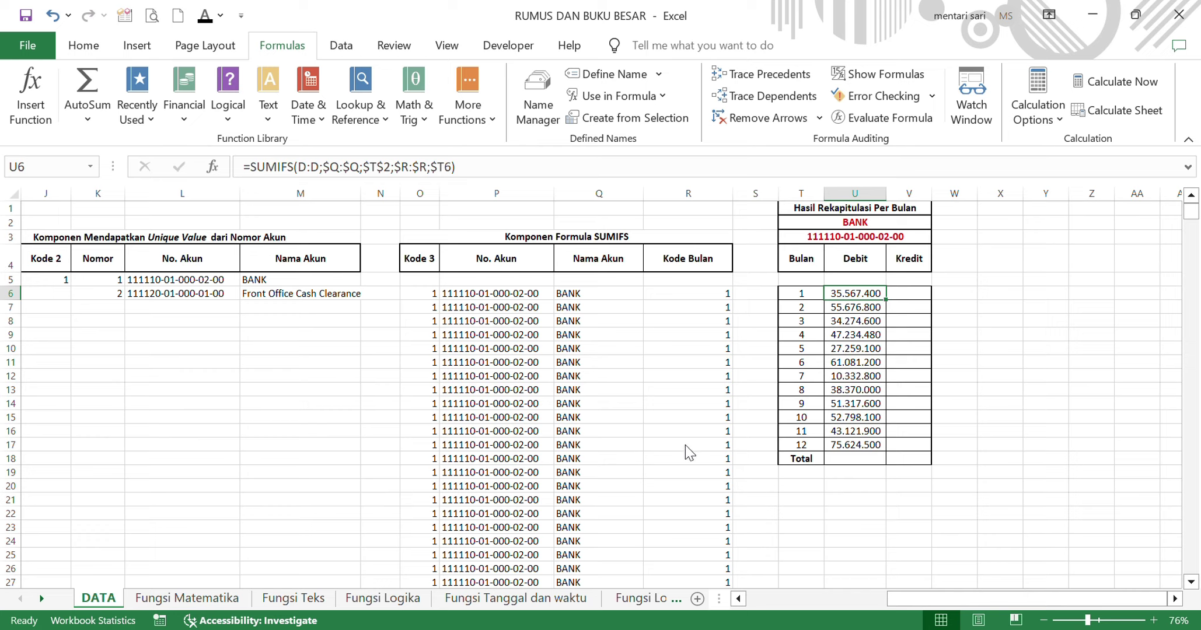
click(909, 294)
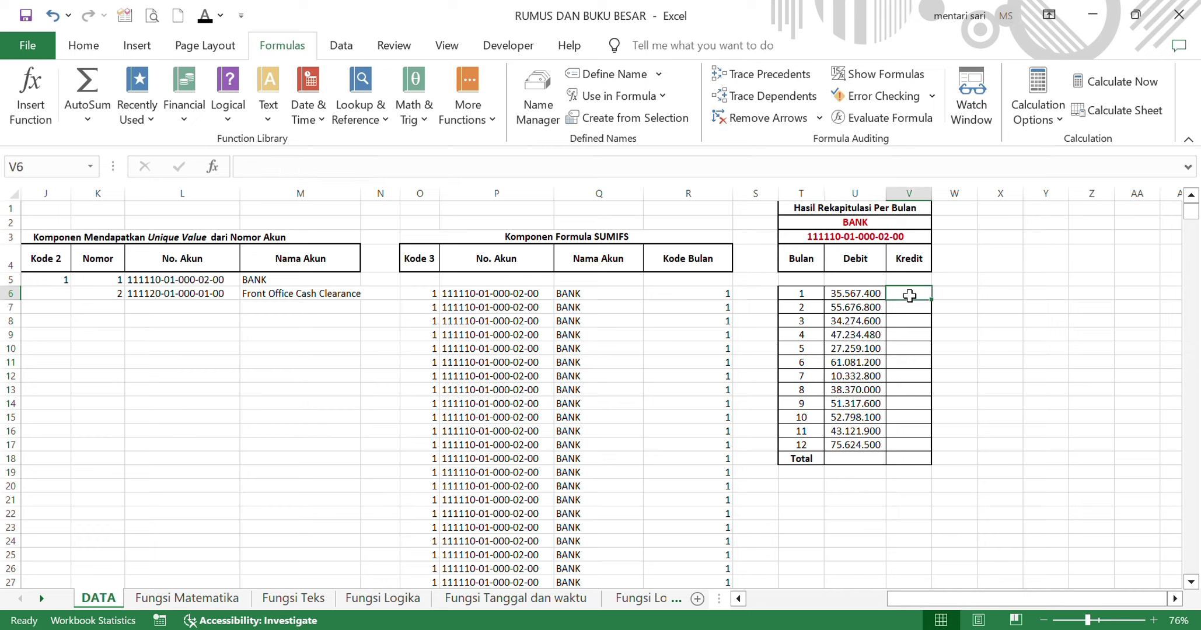
click(880, 296)
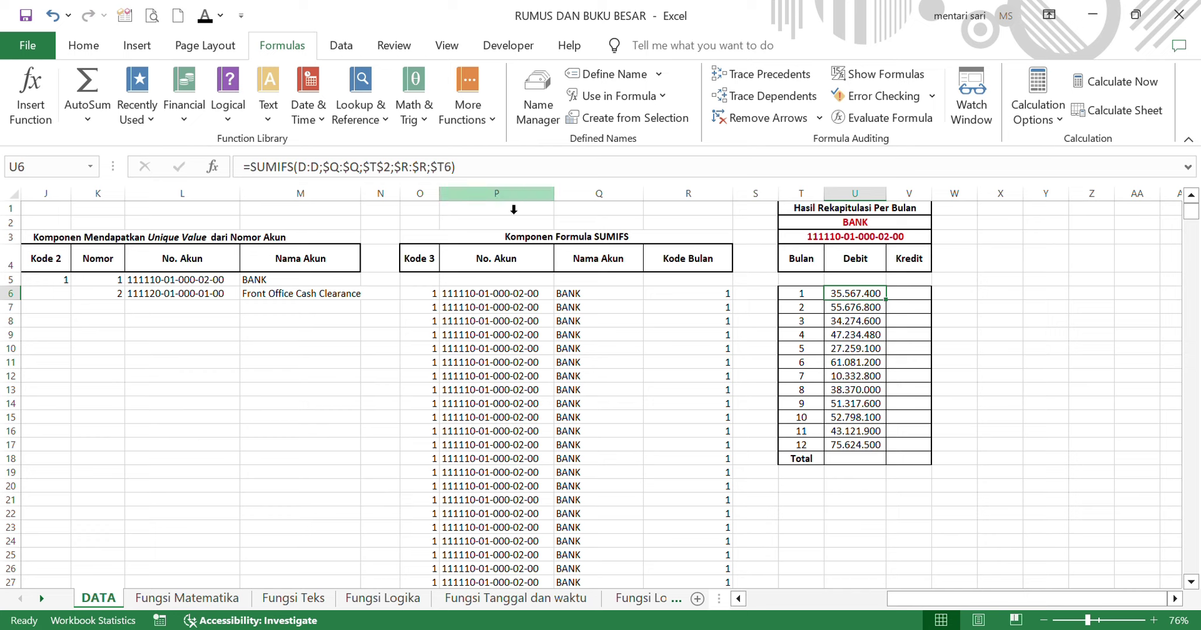
drag(486, 176, 205, 190)
key(ctrl+c)
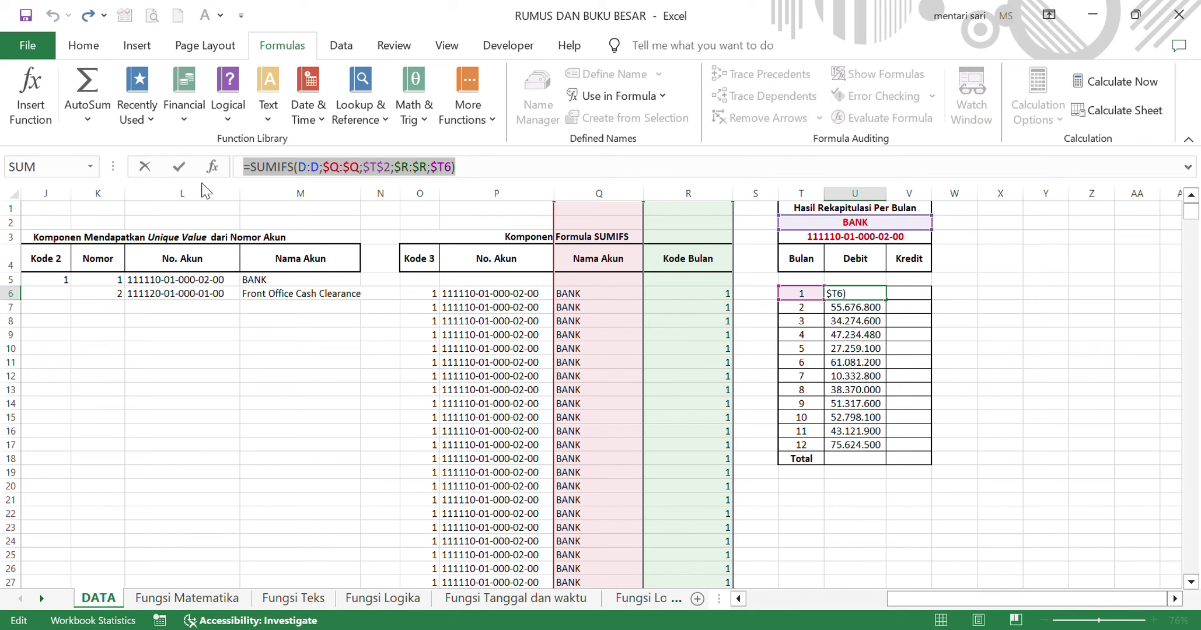
key(Escape)
click(911, 296)
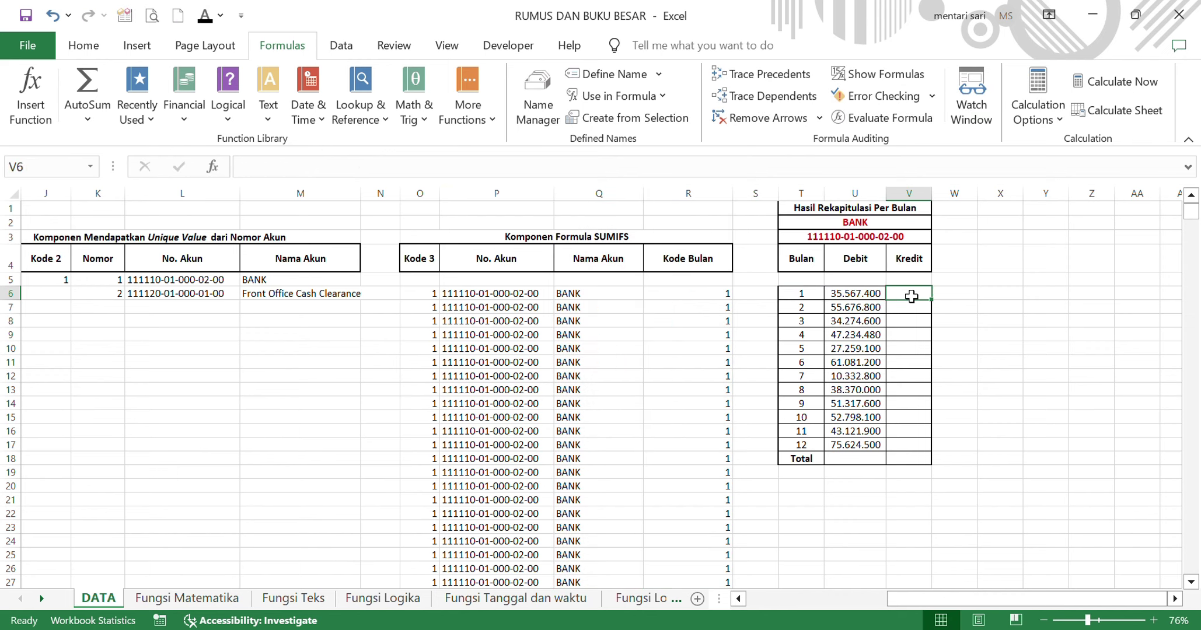
click(461, 178)
key(ctrl+v)
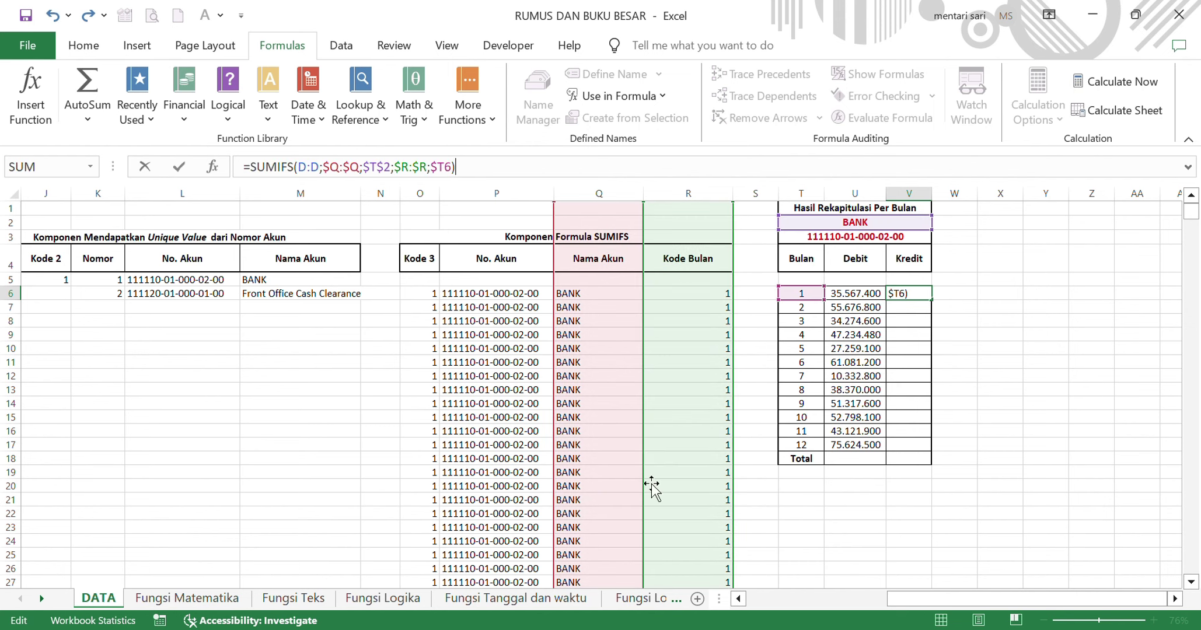
Change the sum range in V6's formula from the Debit column to the Credit column, E:E, and enter the formula.
scroll(472, 450, left, 6)
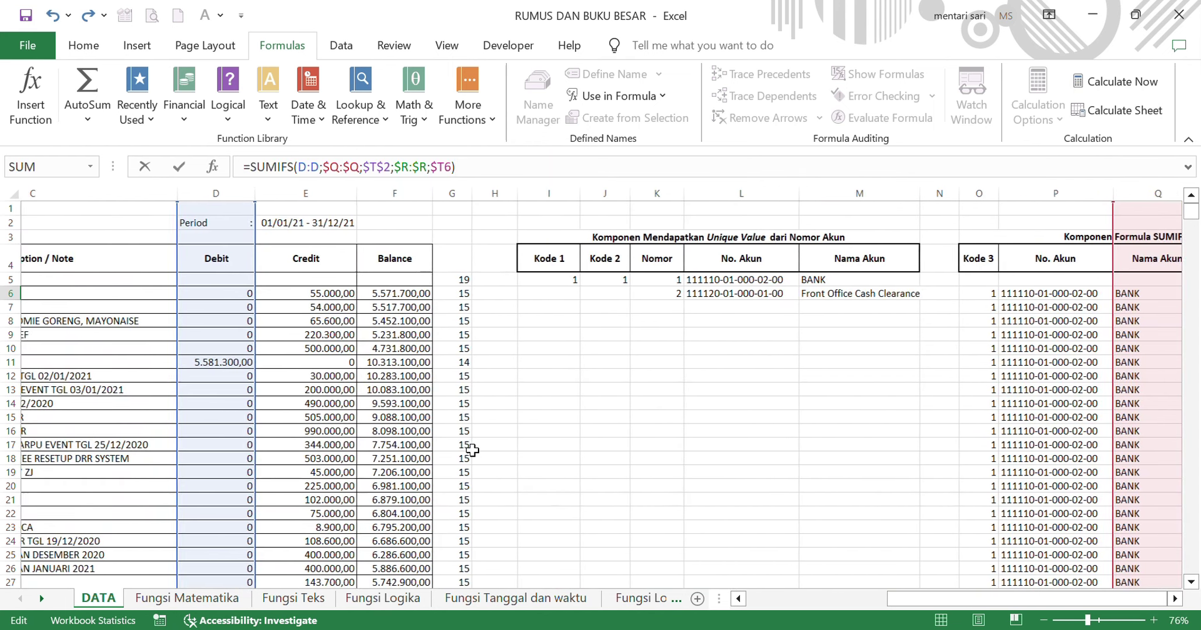
scroll(397, 303, left, 1)
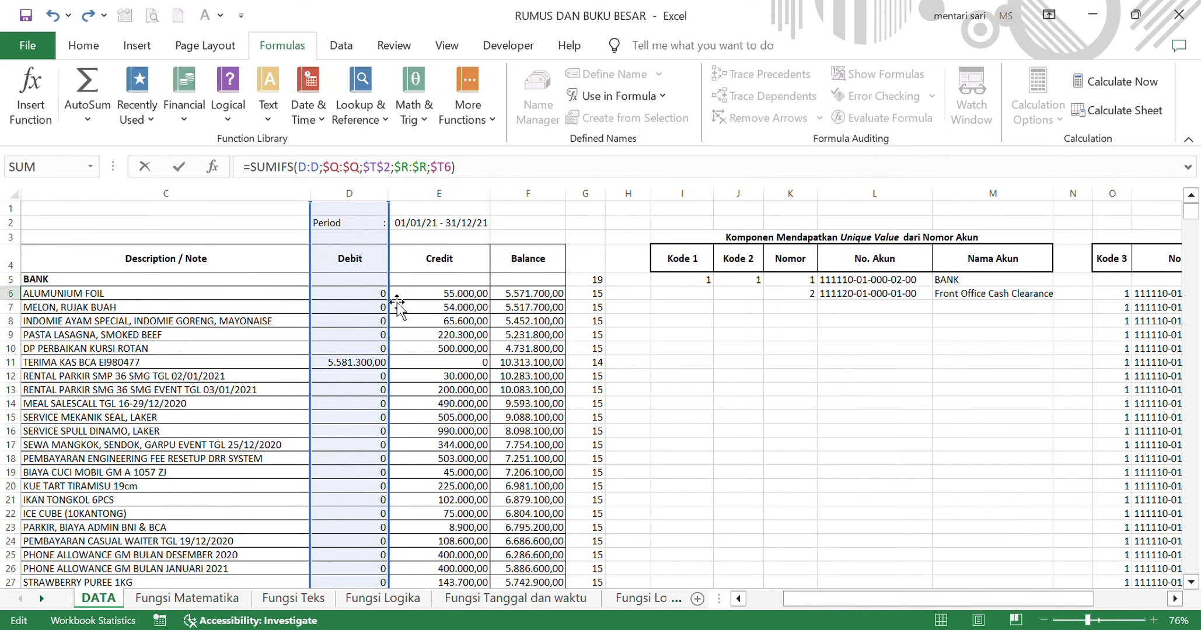
drag(390, 297, 433, 306)
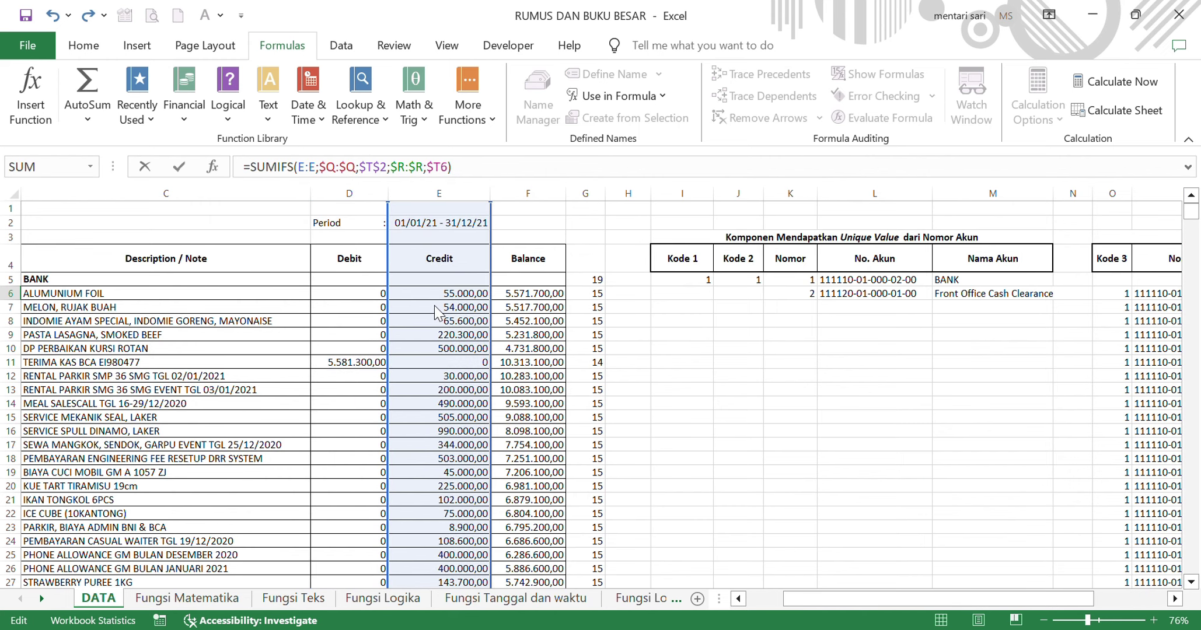
scroll(438, 313, right, 2)
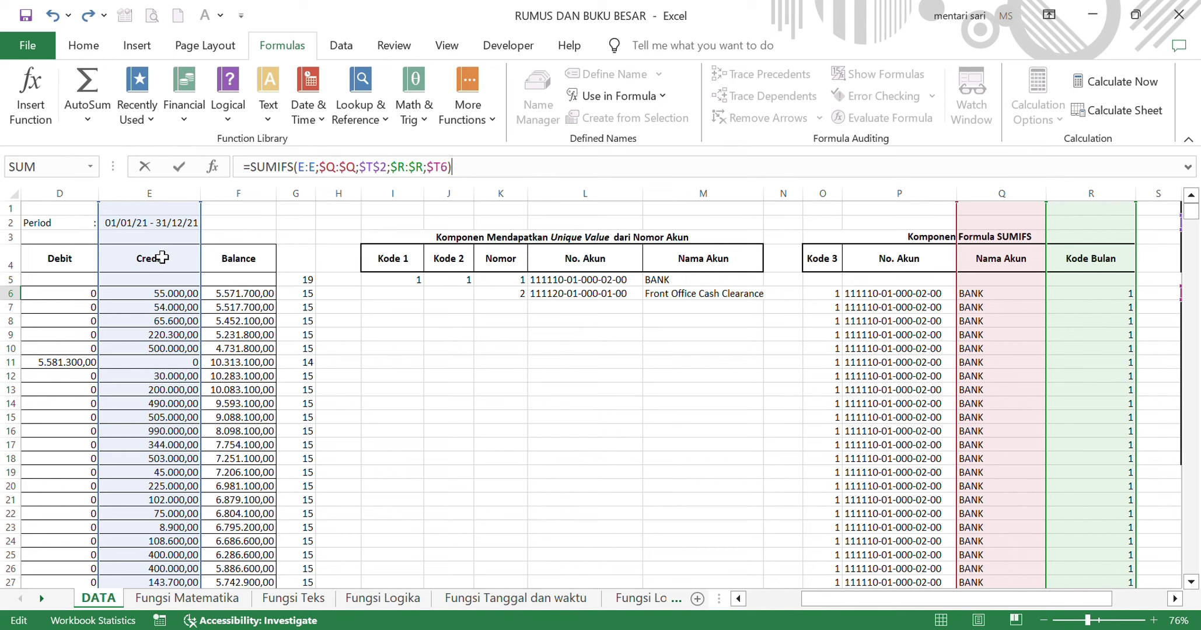
scroll(391, 456, right, 2)
scroll(391, 456, right, 2)
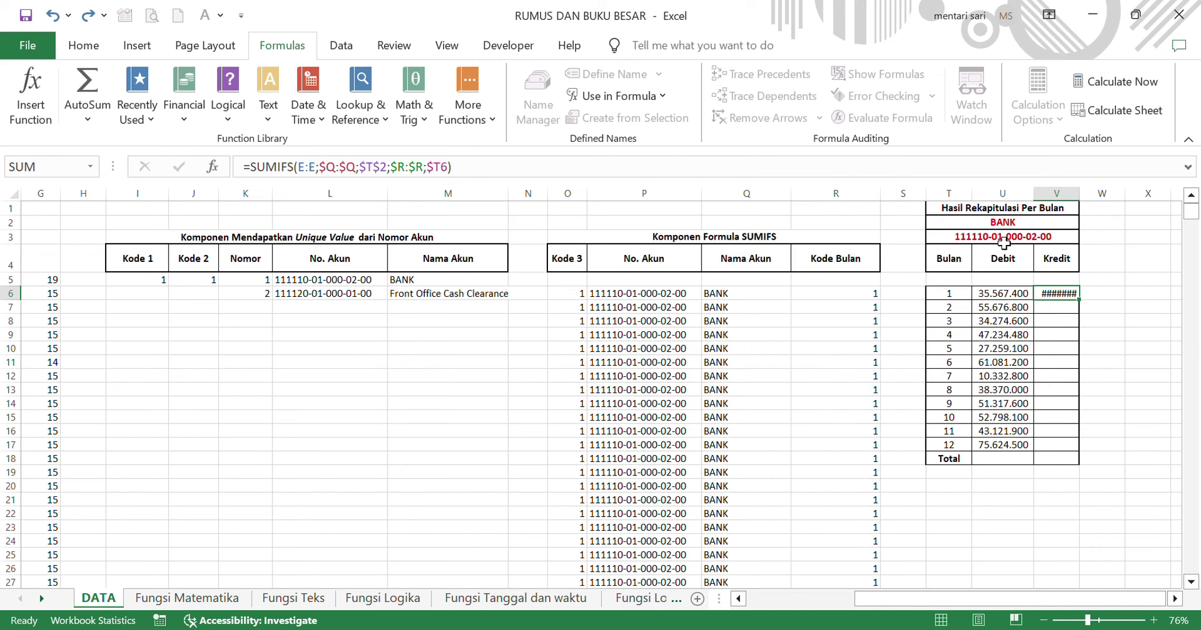
key(Return)
Fill the Kredit formula from V6 down to V17 for all twelve months.
click(1070, 296)
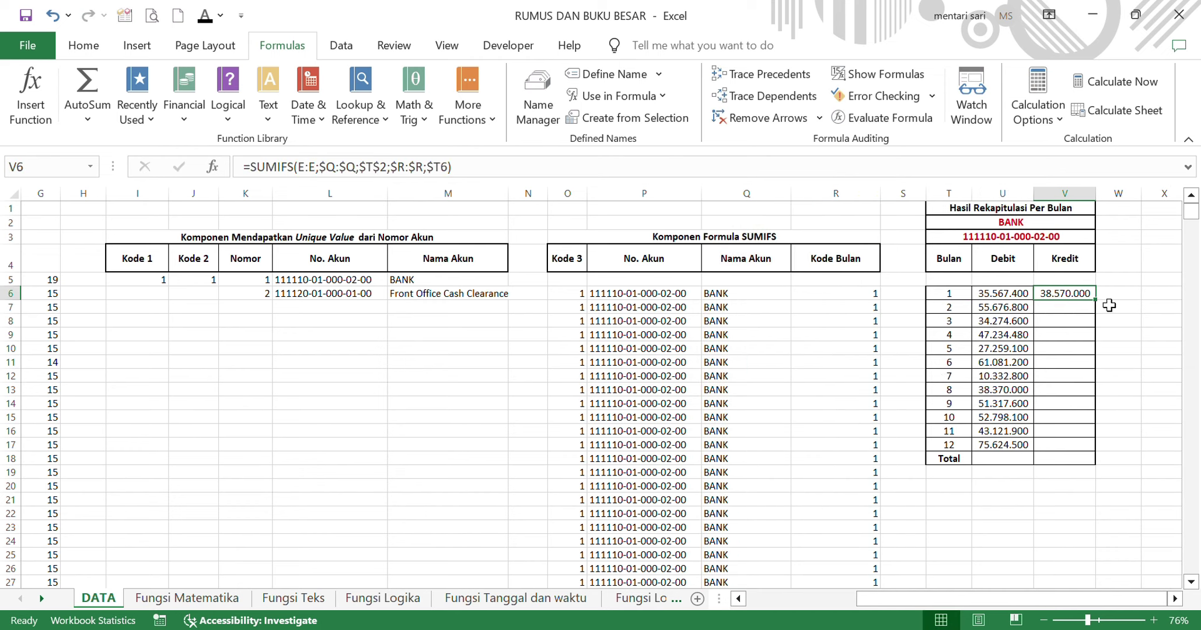
drag(1096, 299, 1099, 450)
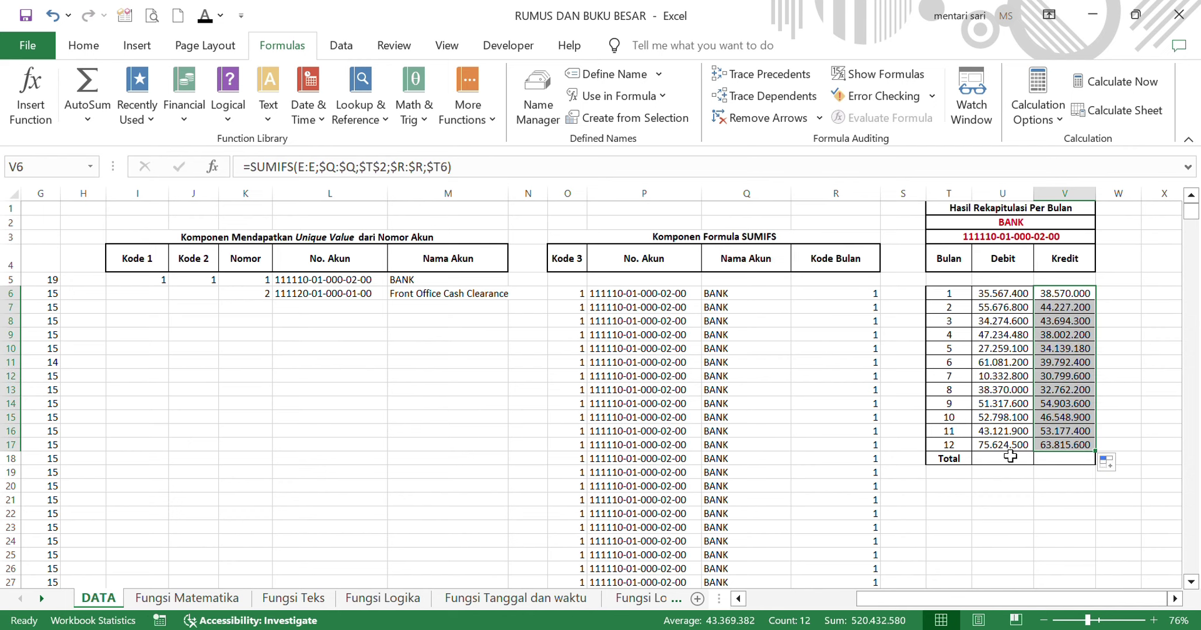
click(966, 474)
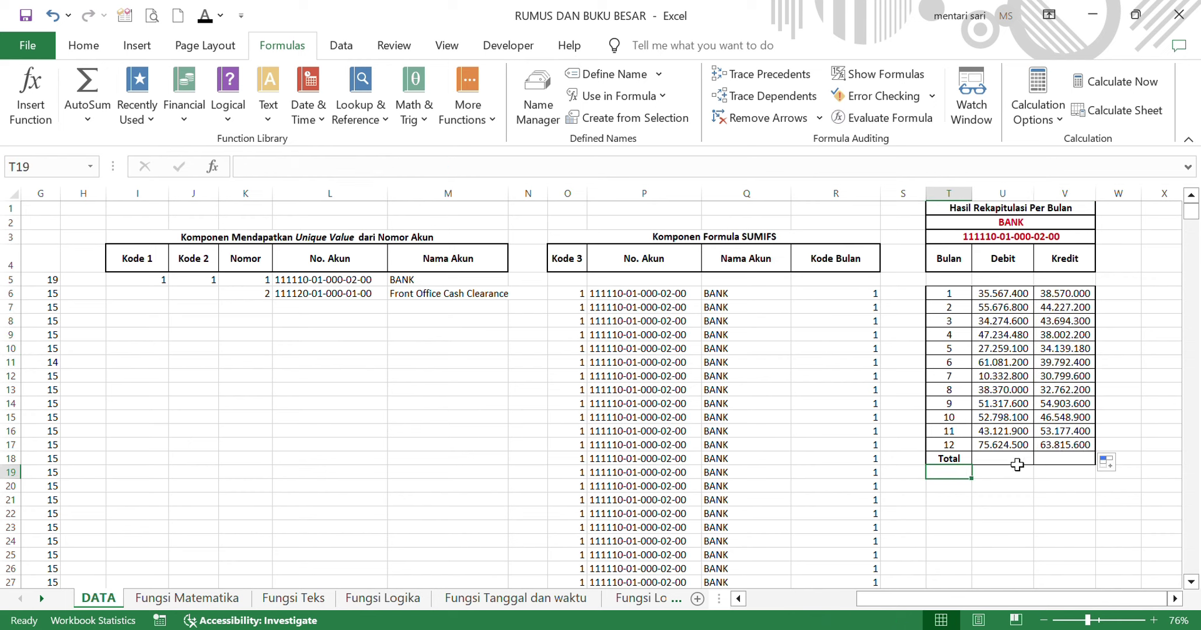
Sum the Debit months in the Total row at U18 and copy that total formula to V18 for Kredit.
click(1010, 466)
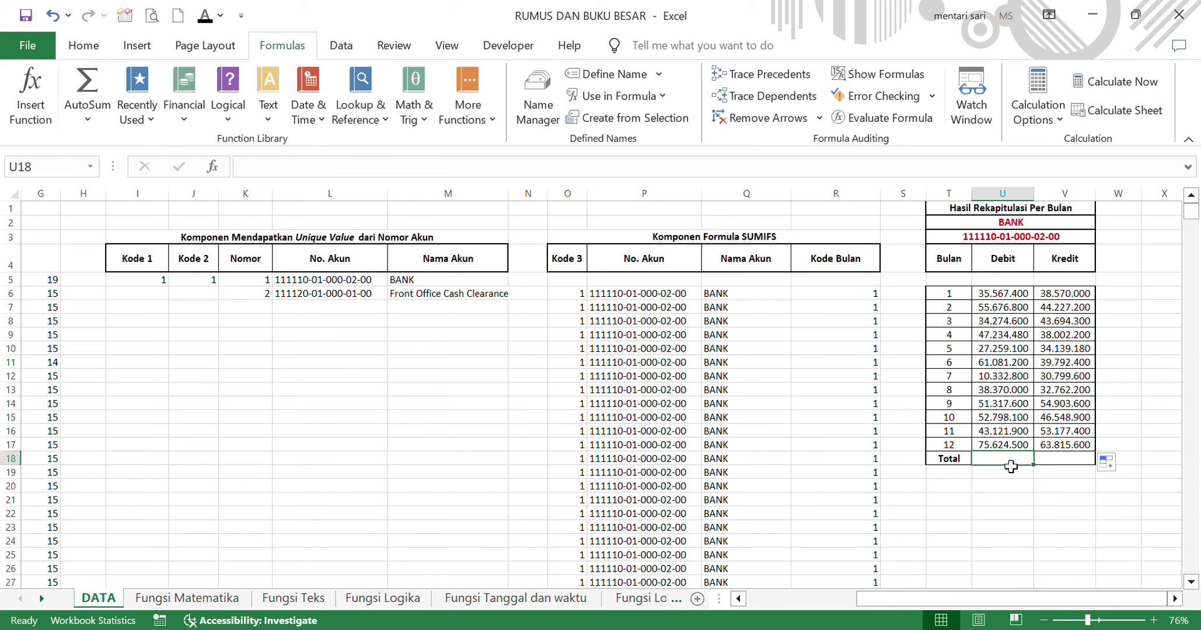
key(alt+equal)
key(Return)
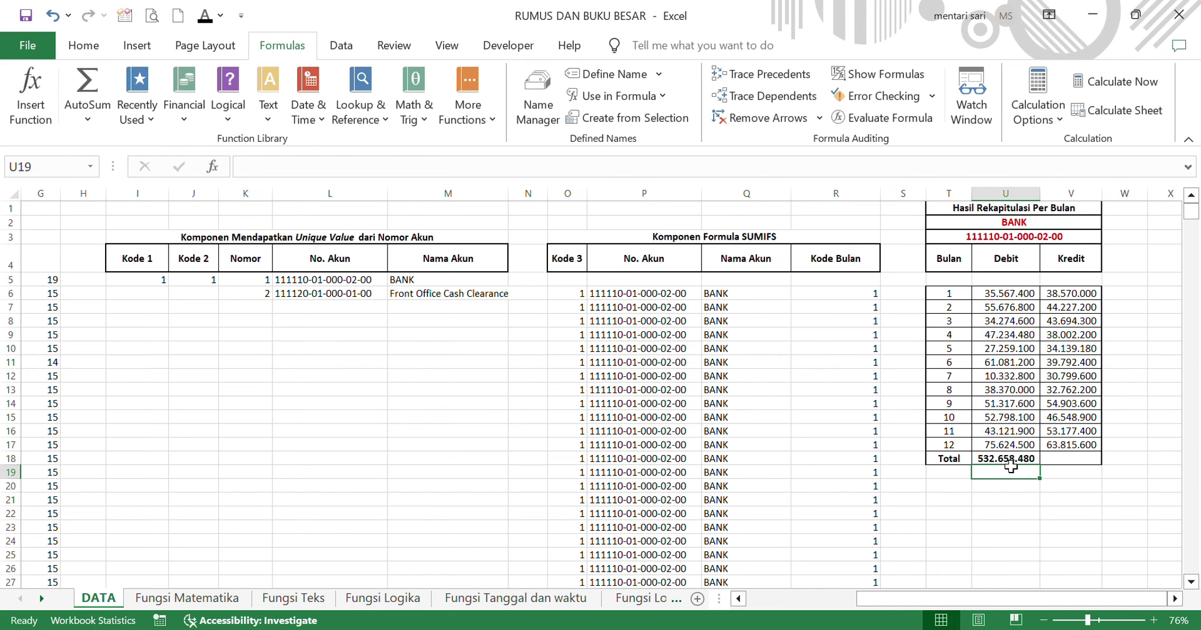
click(1011, 465)
key(ctrl+c)
key(Right)
key(ctrl+v)
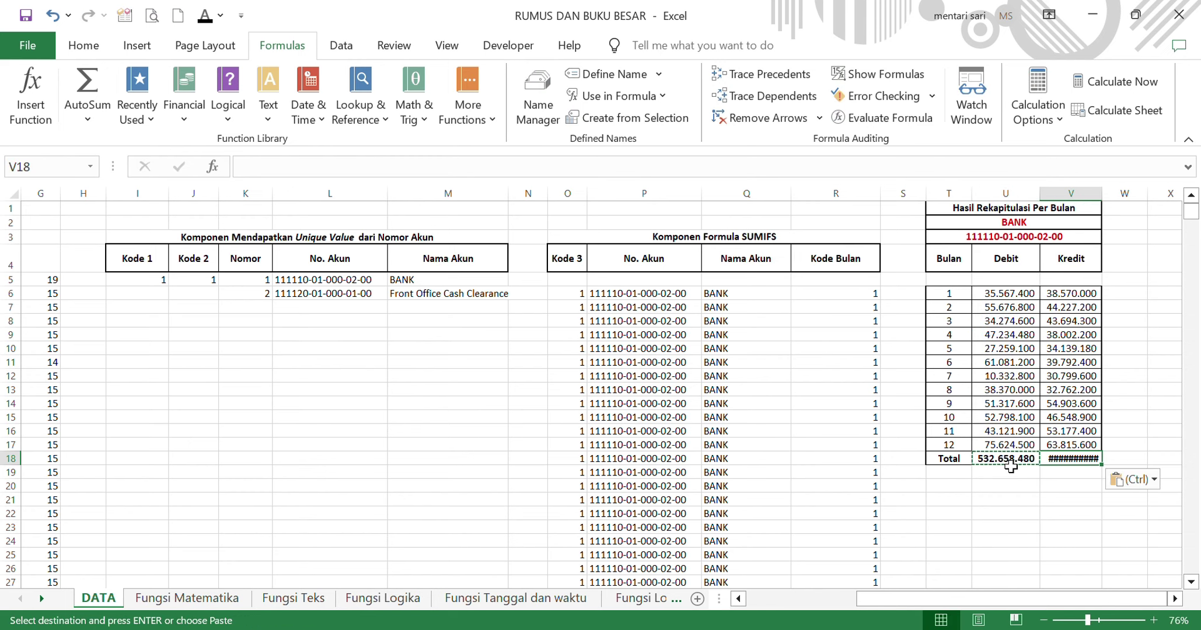
Widen the Kredit column so its total fits.
drag(1110, 203, 1115, 202)
click(1105, 408)
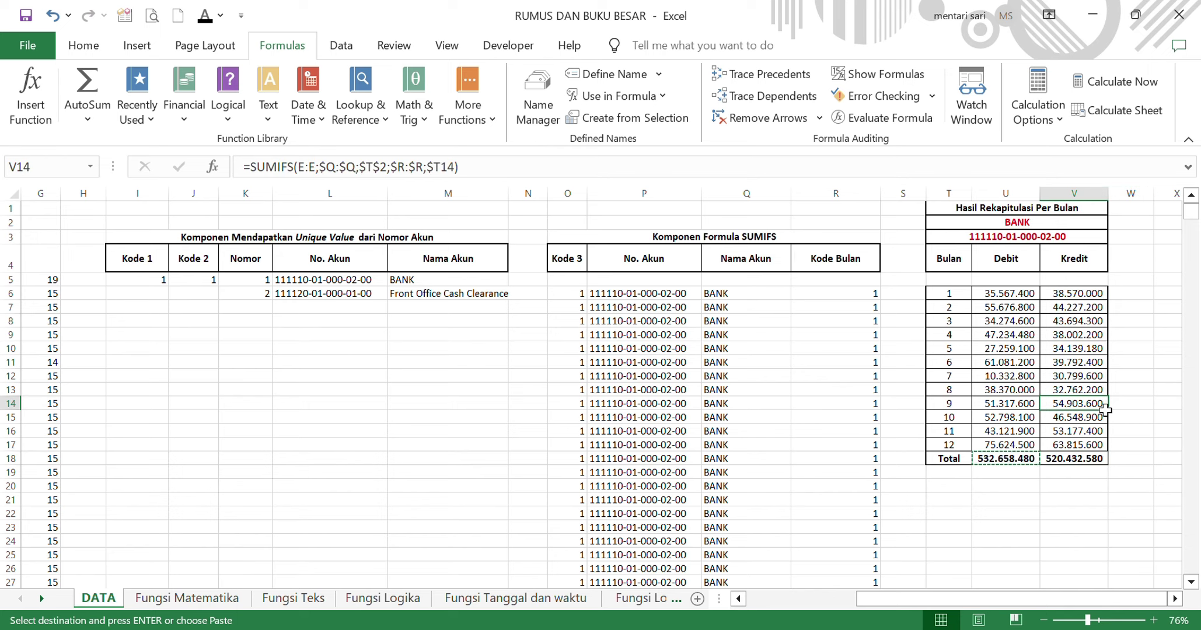
click(1028, 492)
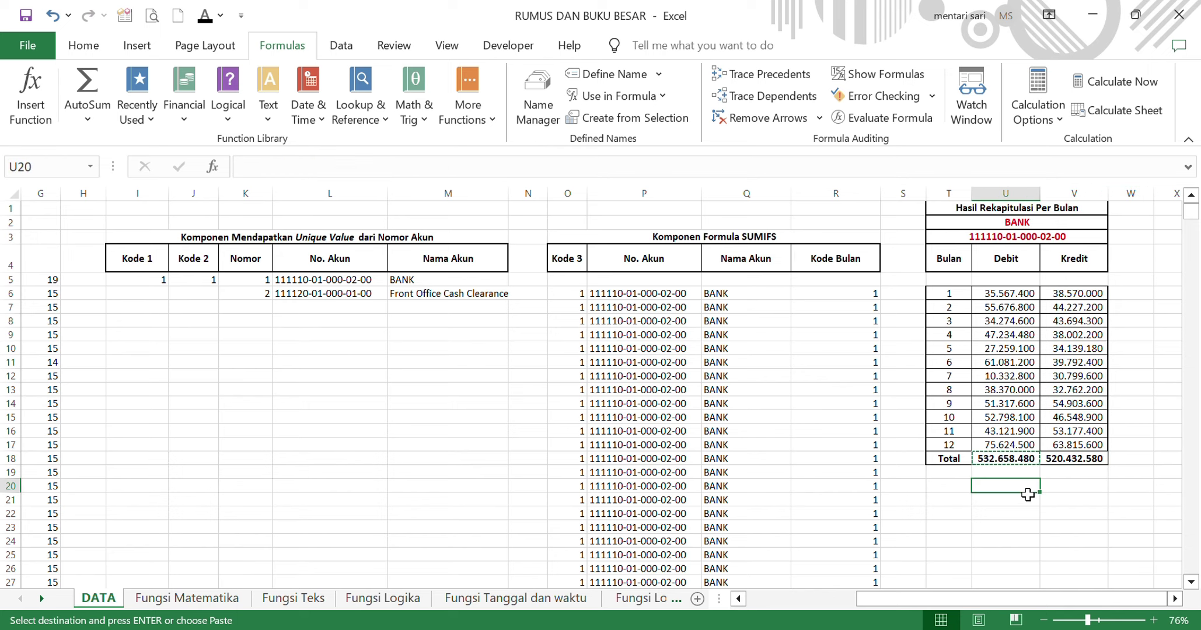
Switch the recap account in T2 to Front Office Cash Clearance and fit the Debit and Kredit column widths to their contents.
scroll(1028, 494, right, 3)
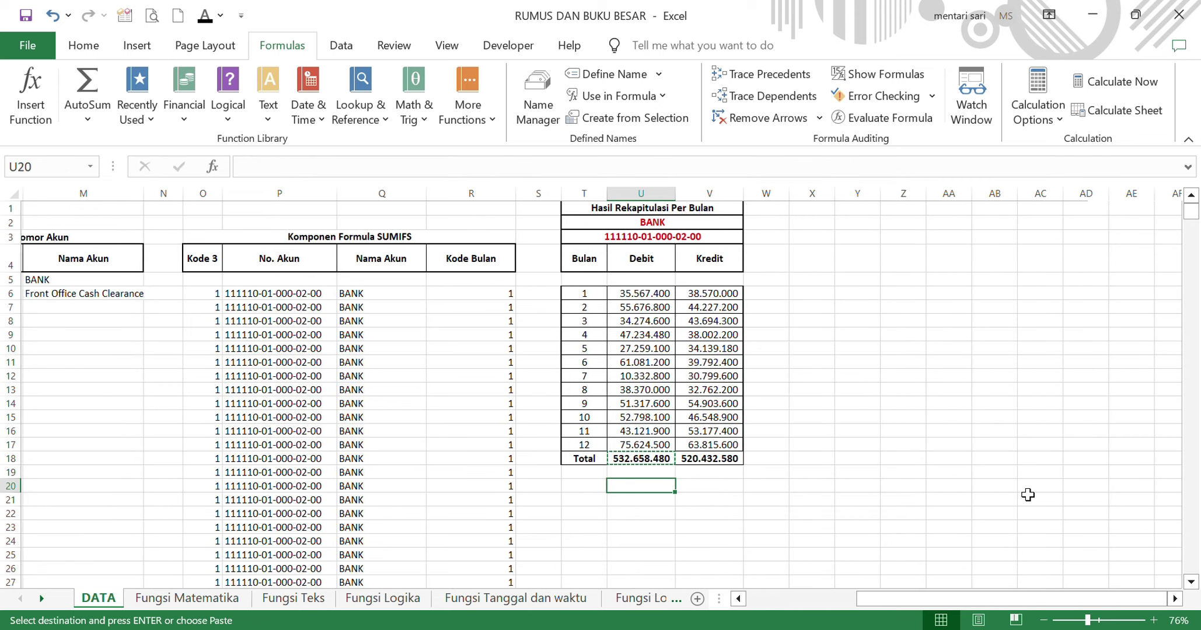
click(677, 225)
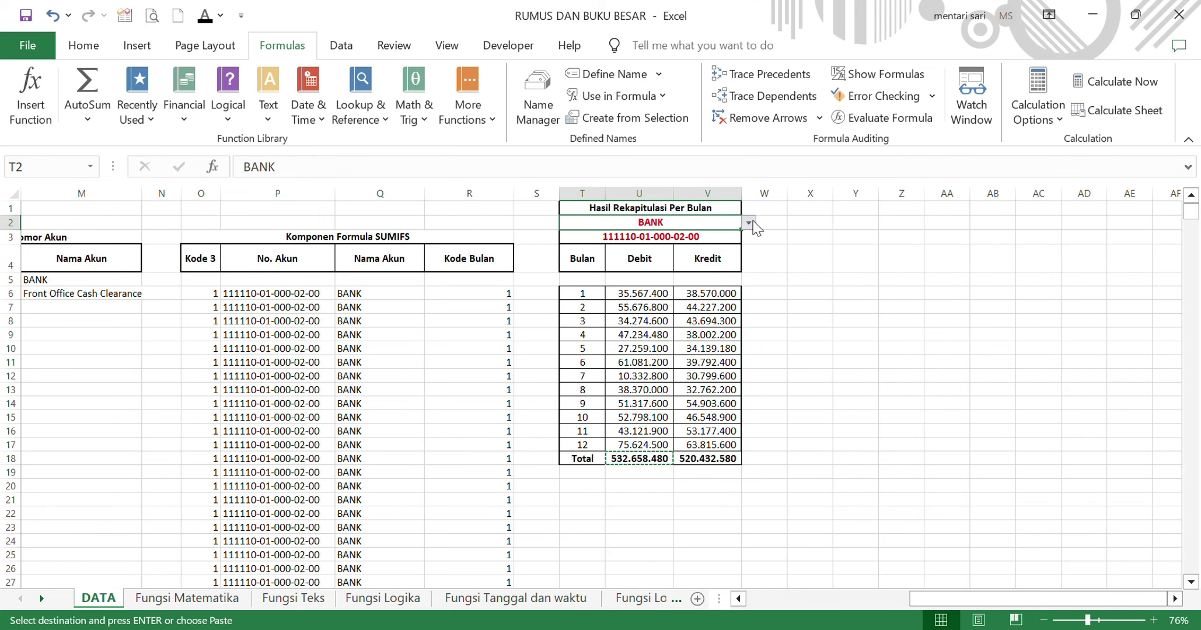
click(713, 250)
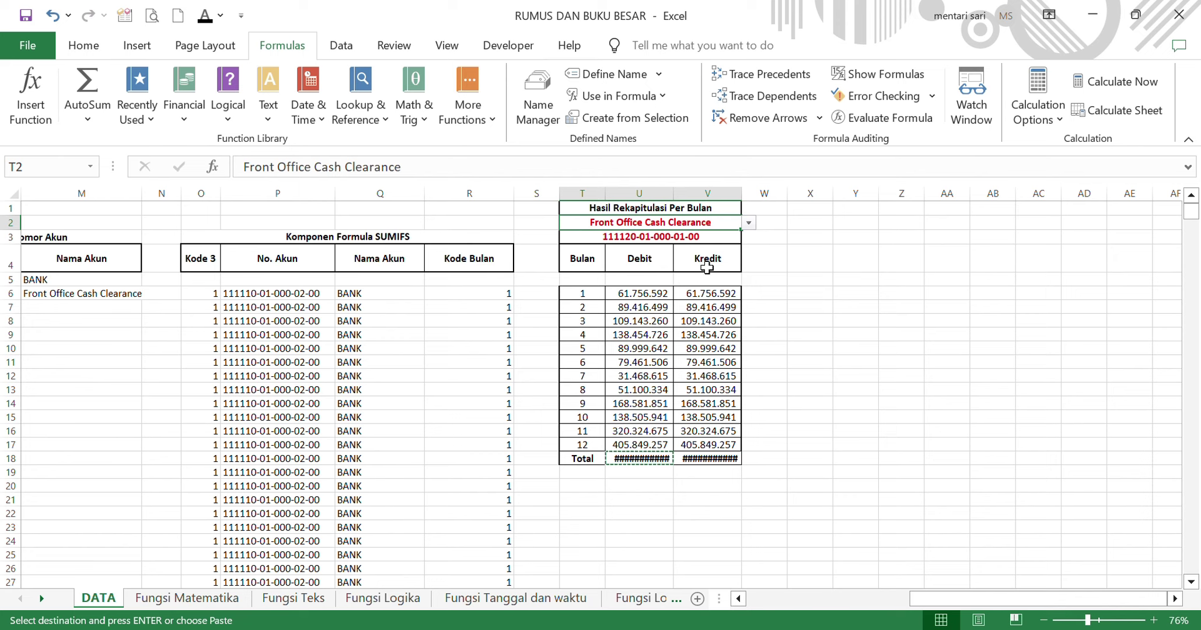
double_click(674, 193)
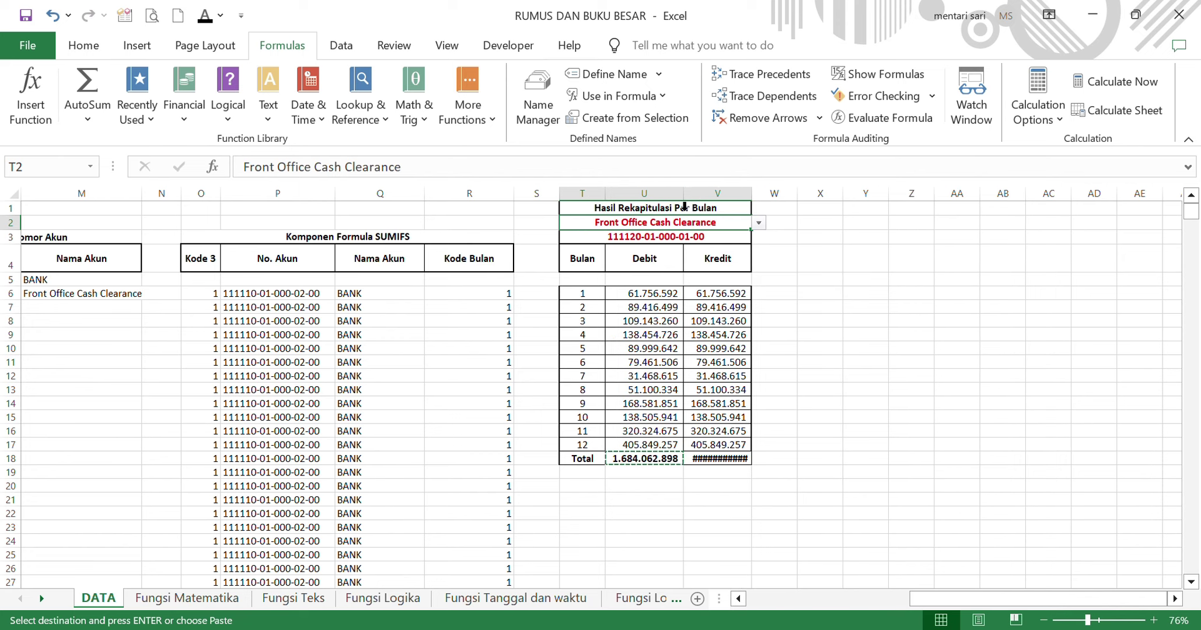
double_click(754, 199)
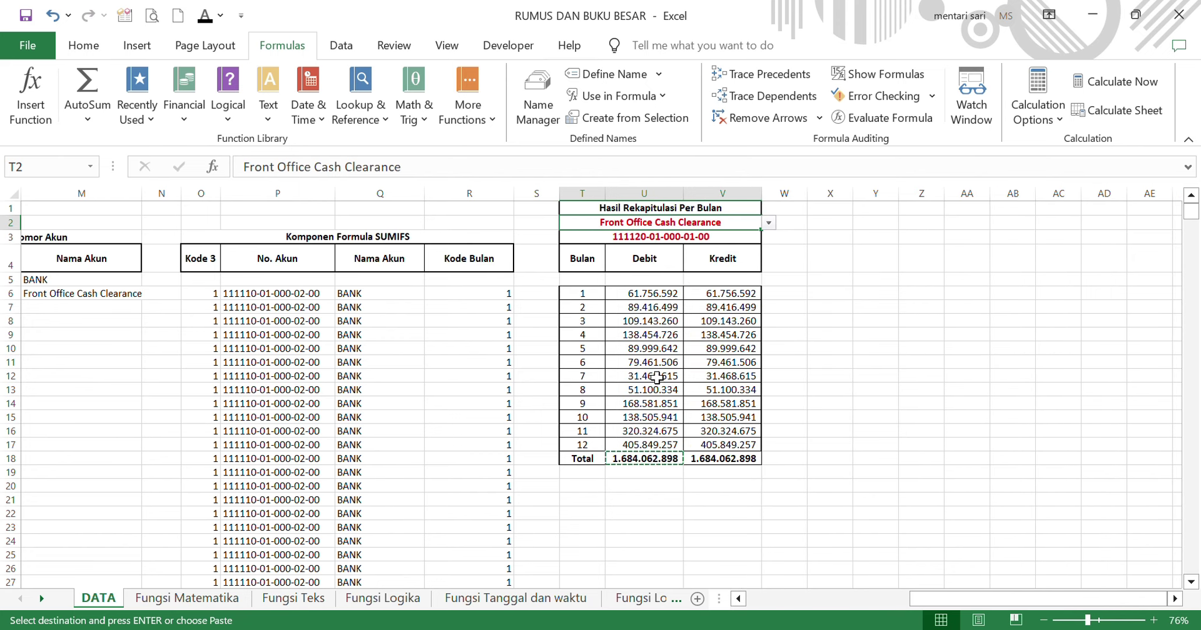
Apply a light blue fill to the recap table body, T6:V18, including the Total row.
drag(642, 293, 753, 451)
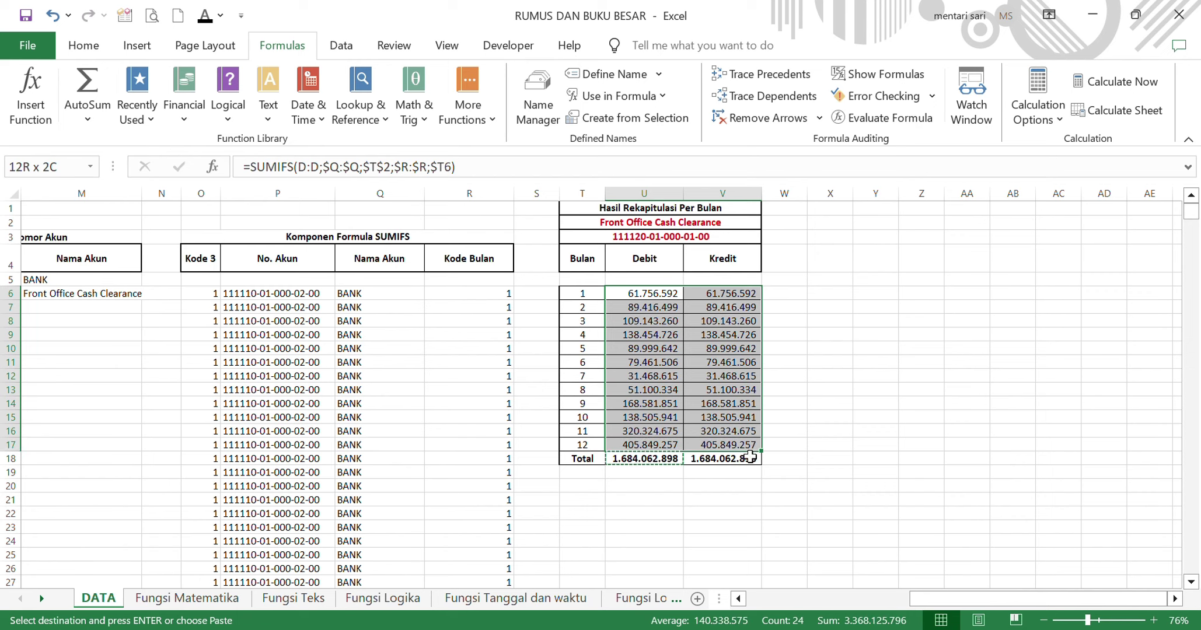
drag(590, 307, 745, 464)
click(138, 49)
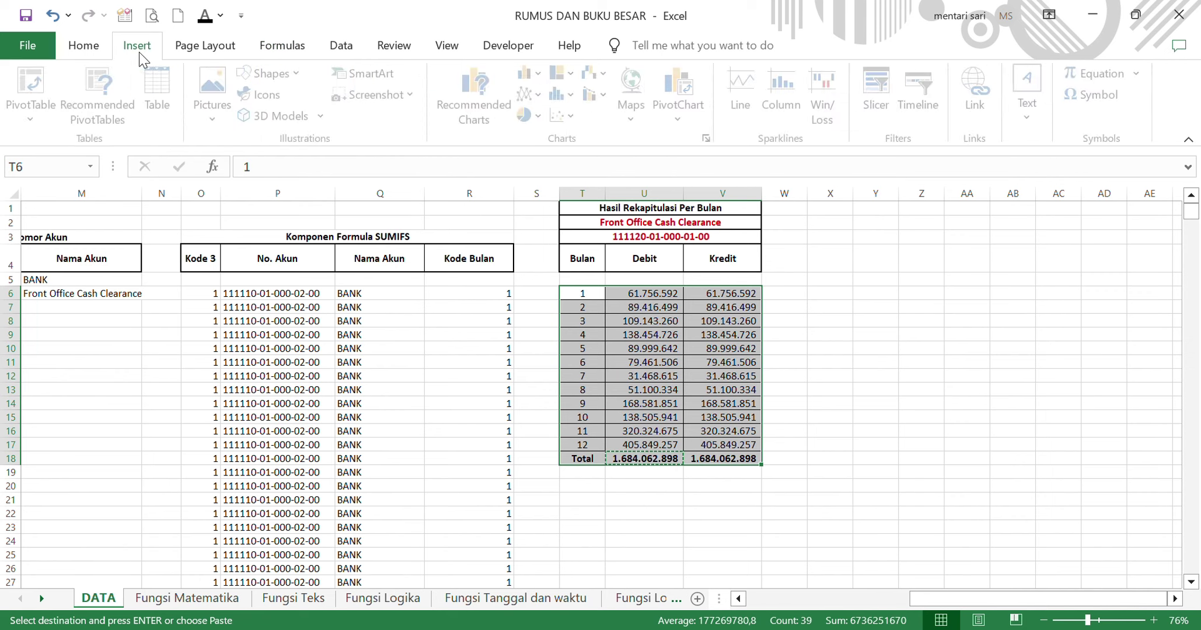
click(110, 49)
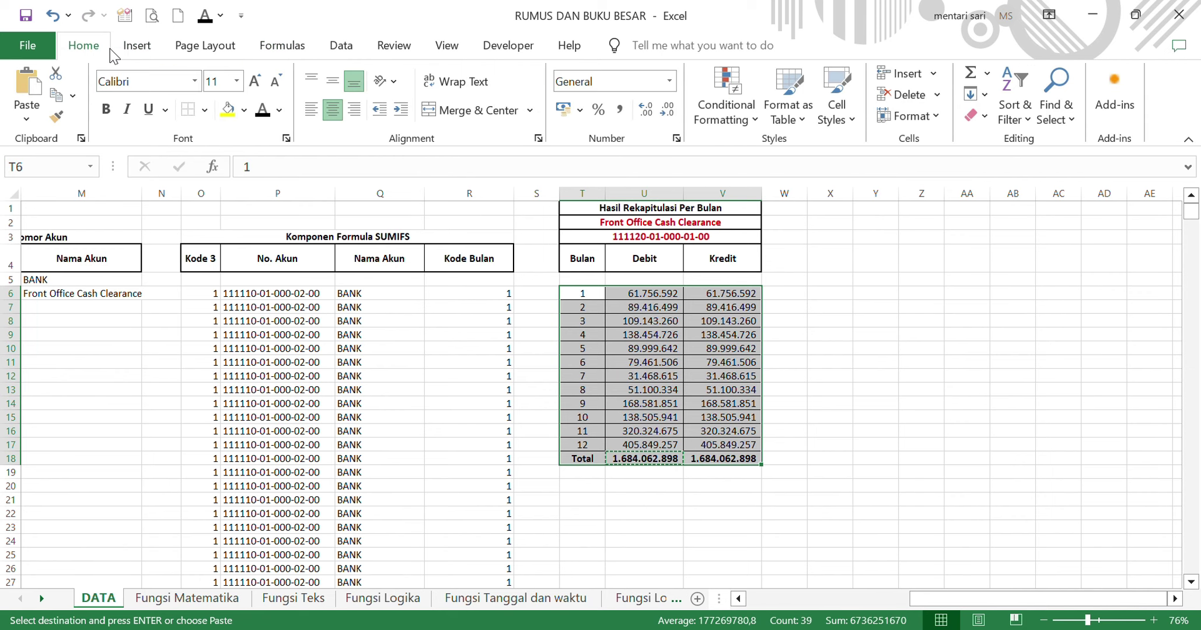
click(247, 112)
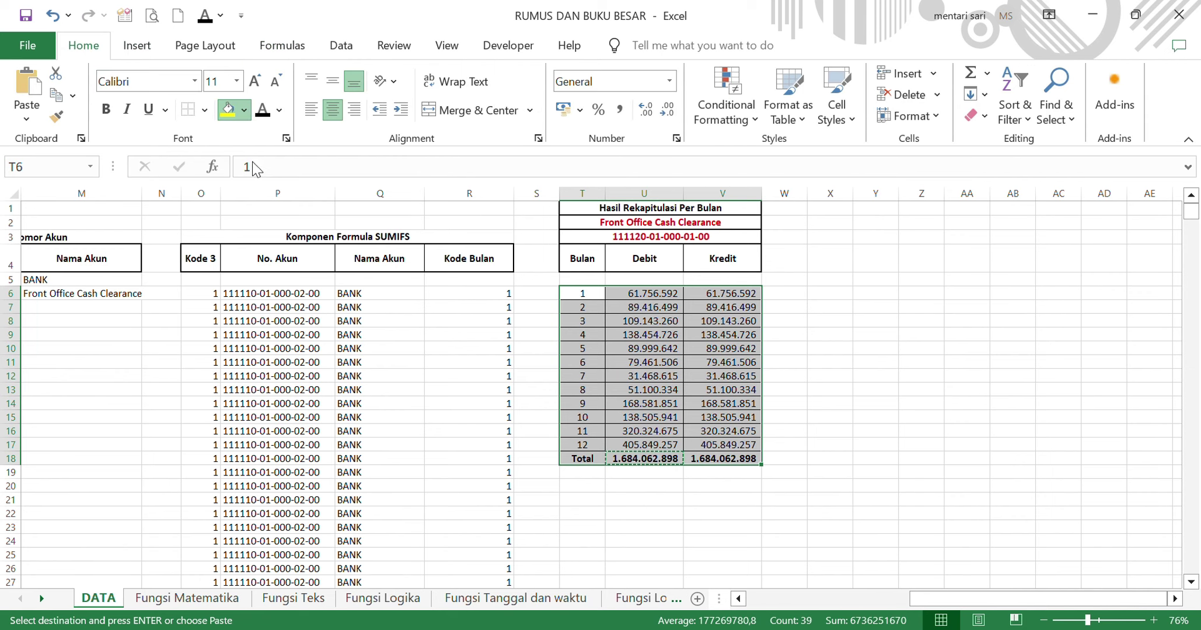
click(288, 173)
click(886, 405)
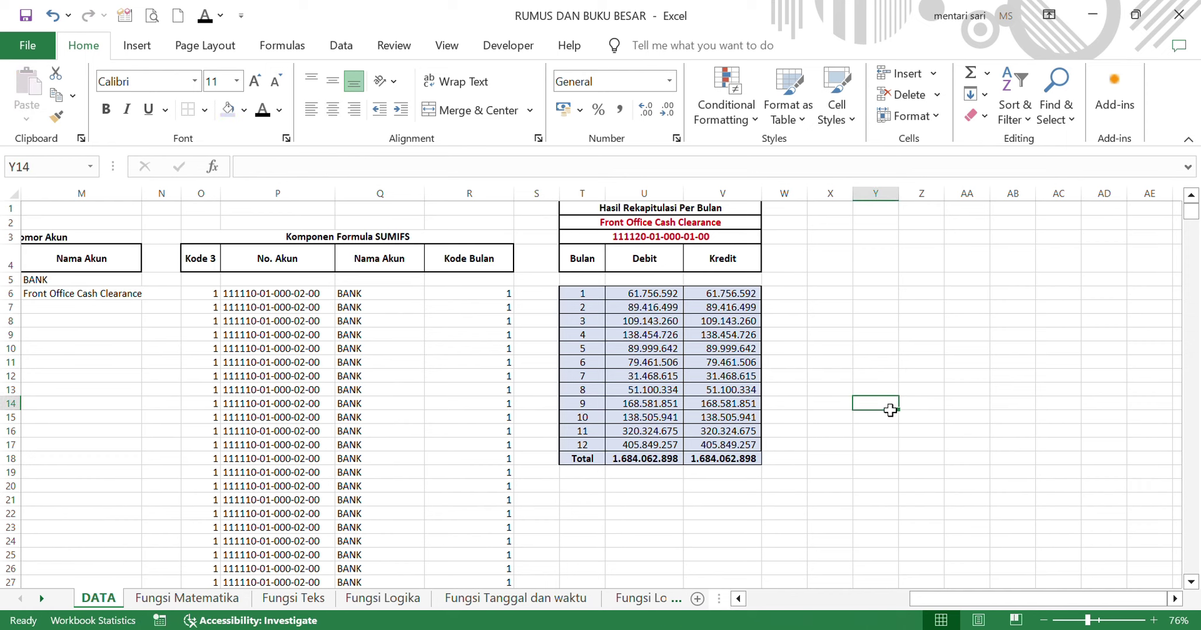
Switch the recap account in T2 back to BANK and check the Kredit formula in V12.
click(719, 229)
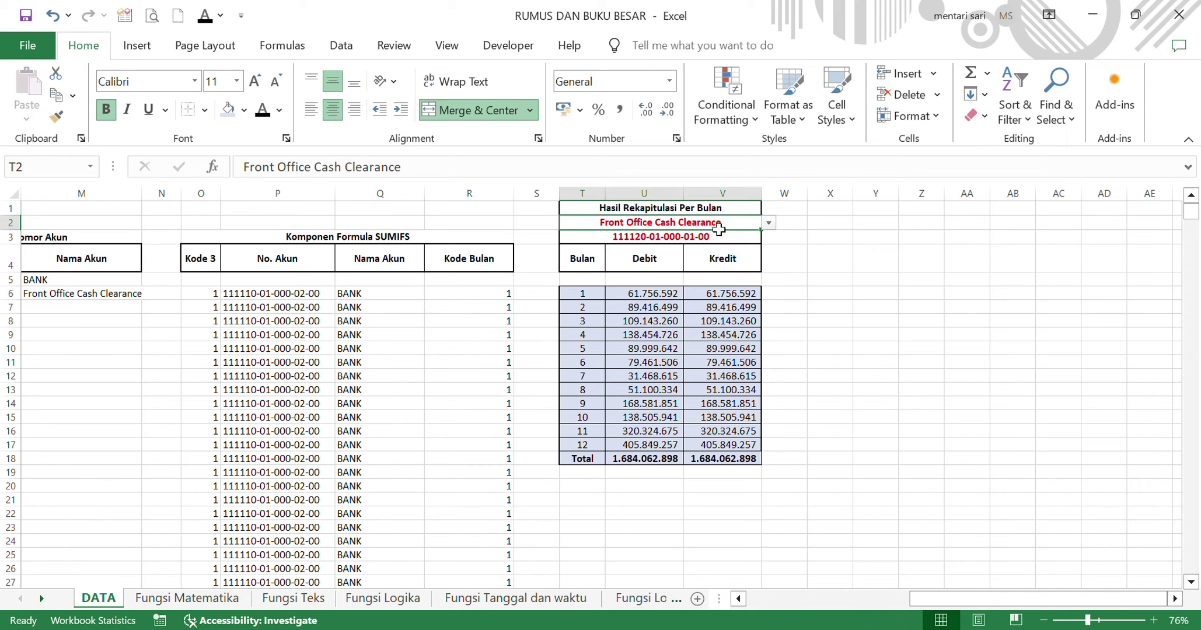
click(769, 224)
click(750, 235)
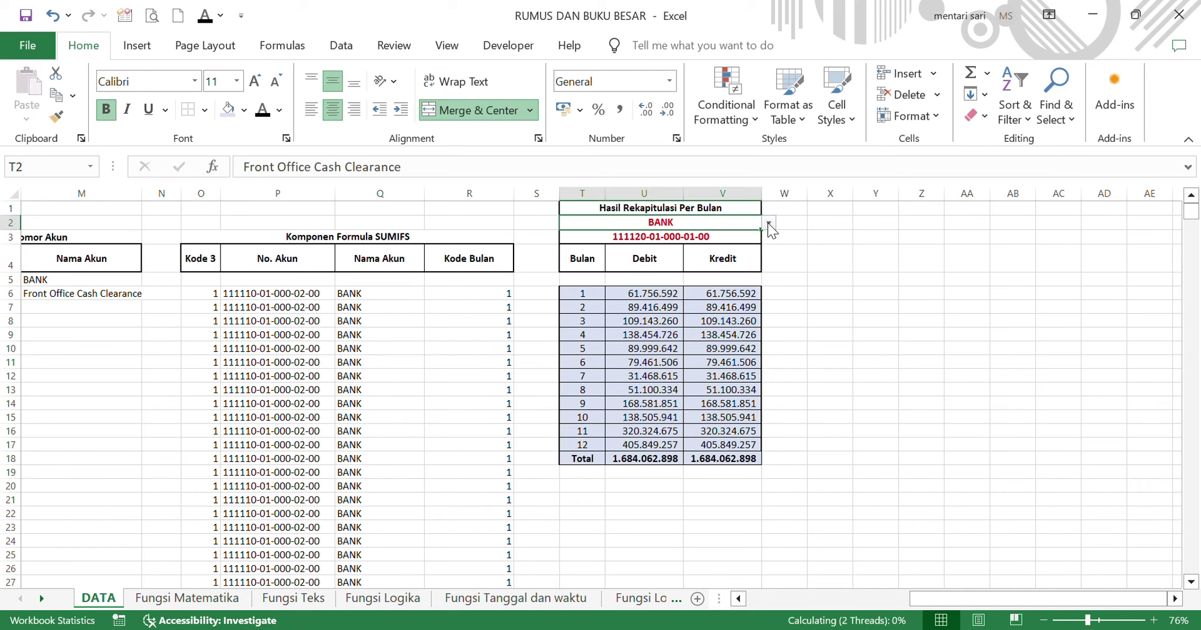
click(695, 382)
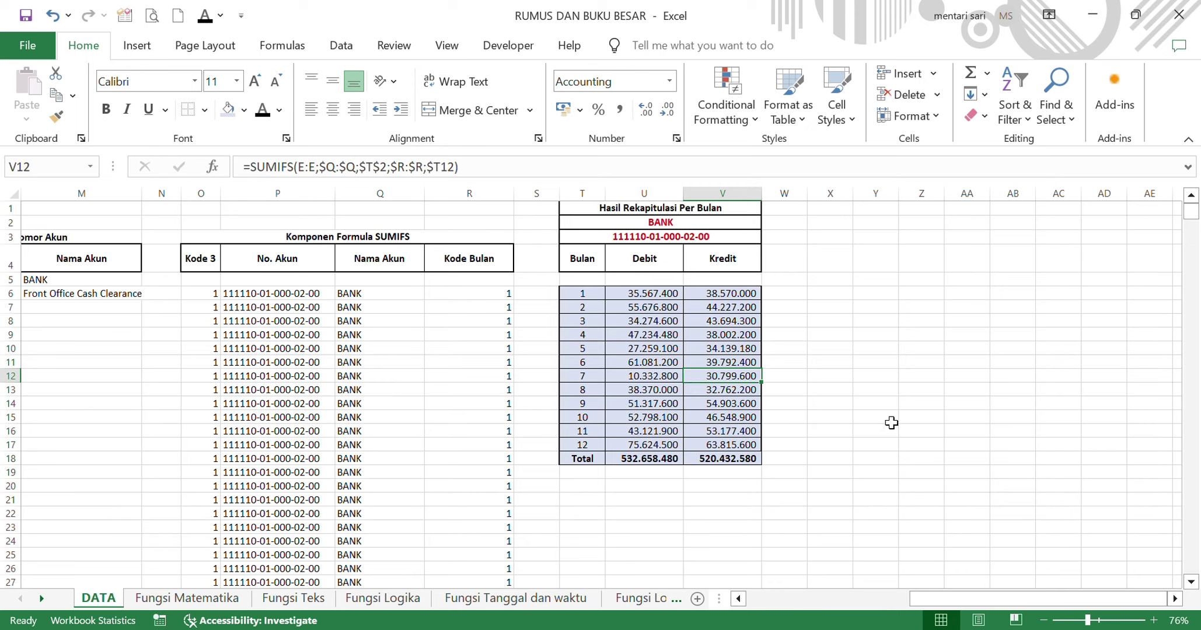
Enter the text SELESAI in cell Y14 beside the recap table.
click(878, 406)
text(SELESAI)
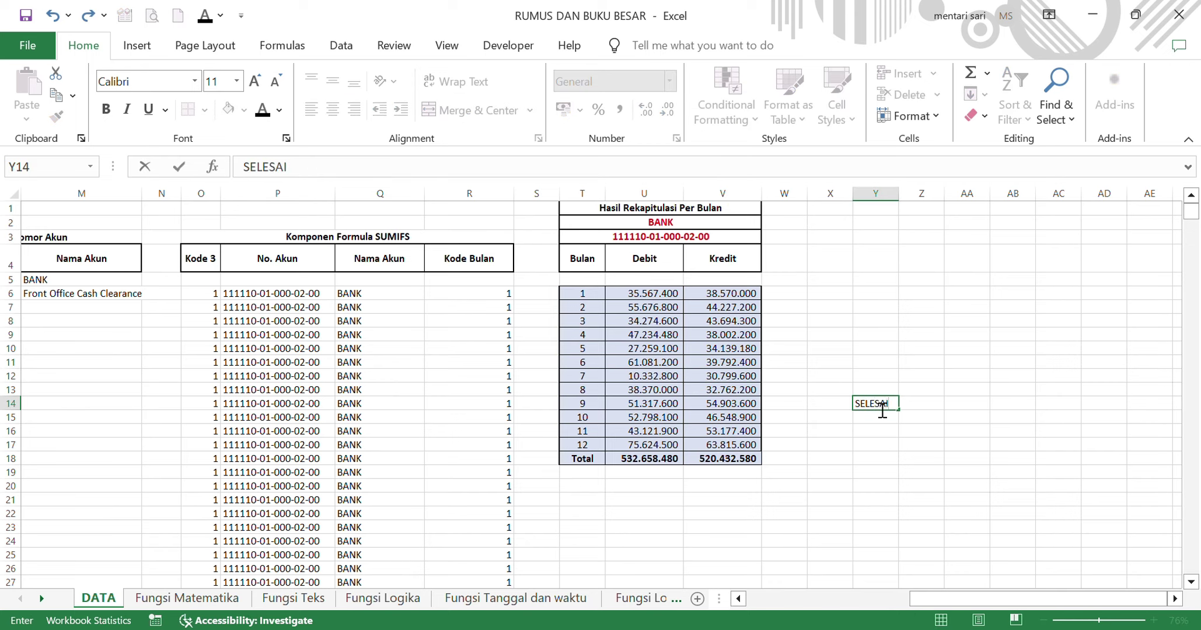
key(Return)
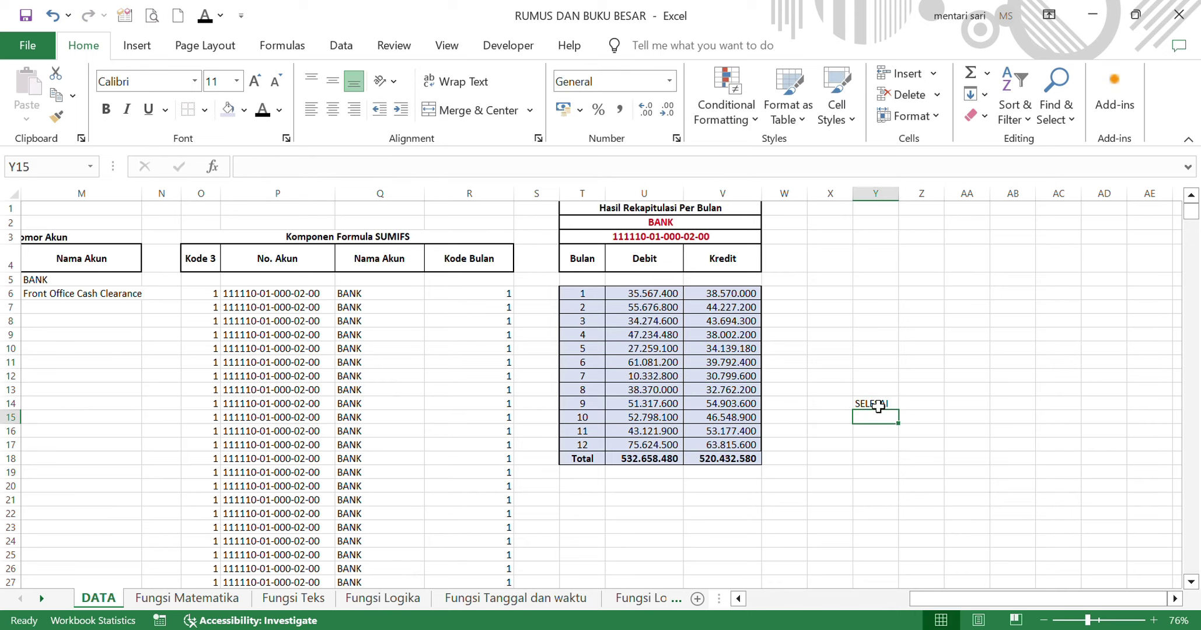